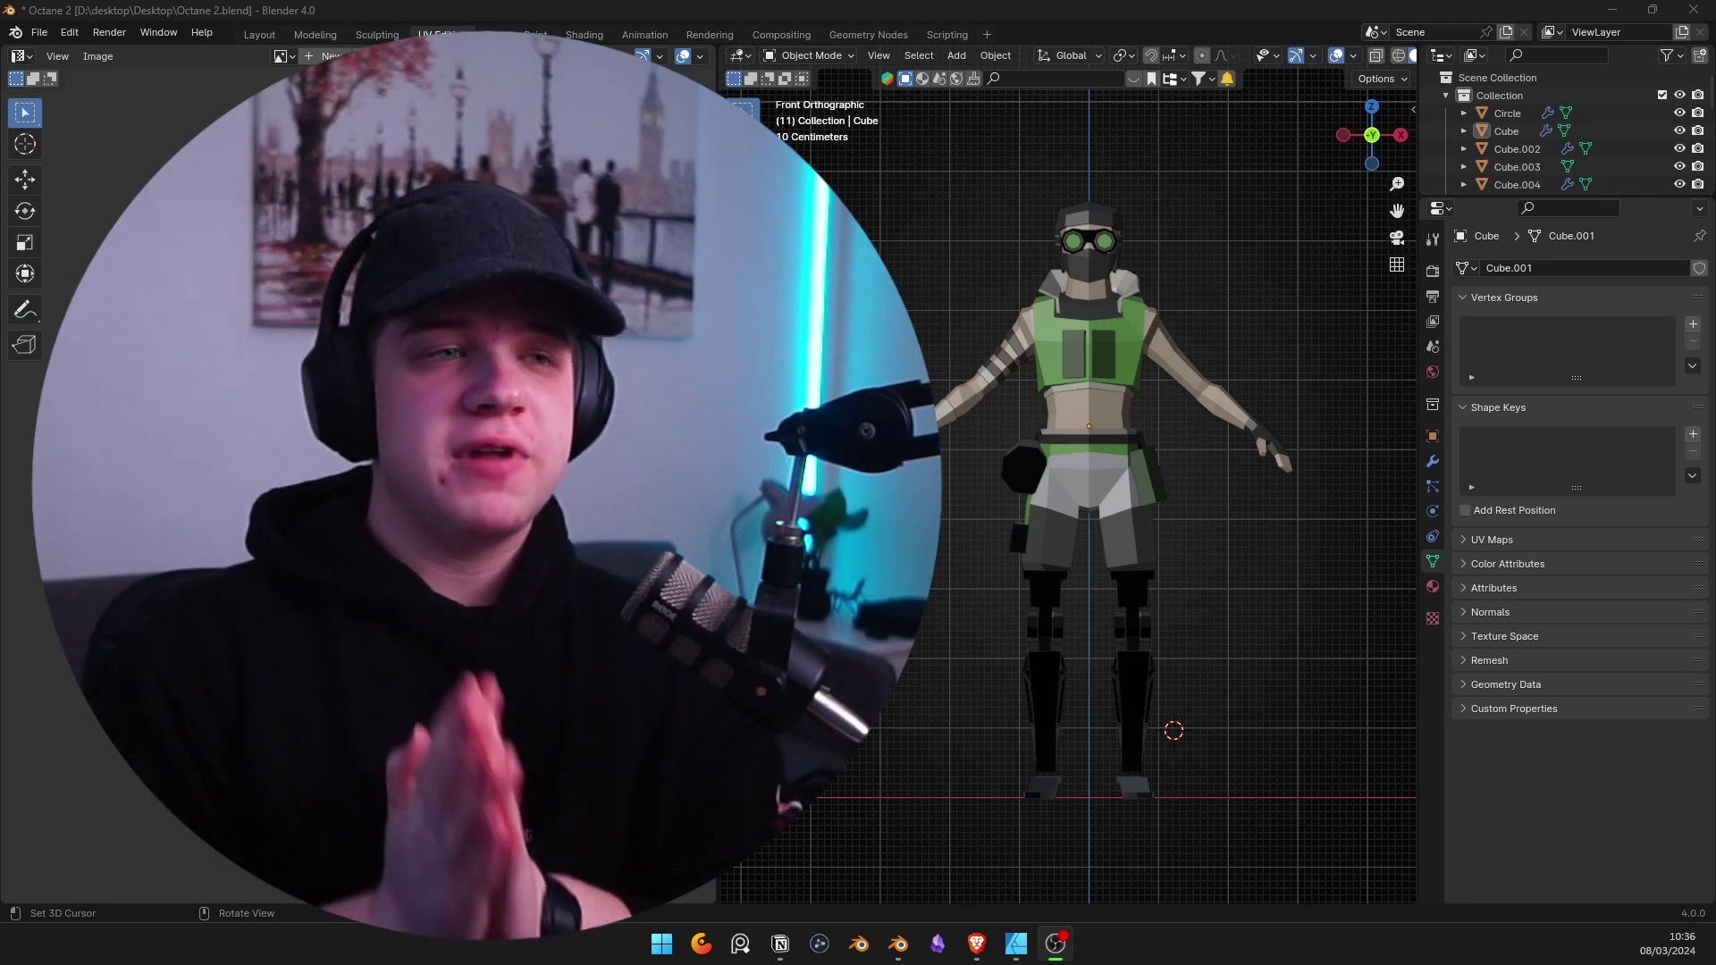
Select the character's body mesh and display its material slots in an enlarged list beside the colour palette image.
middle_click_drag(1213, 410, 1301, 406)
left_click(1096, 416)
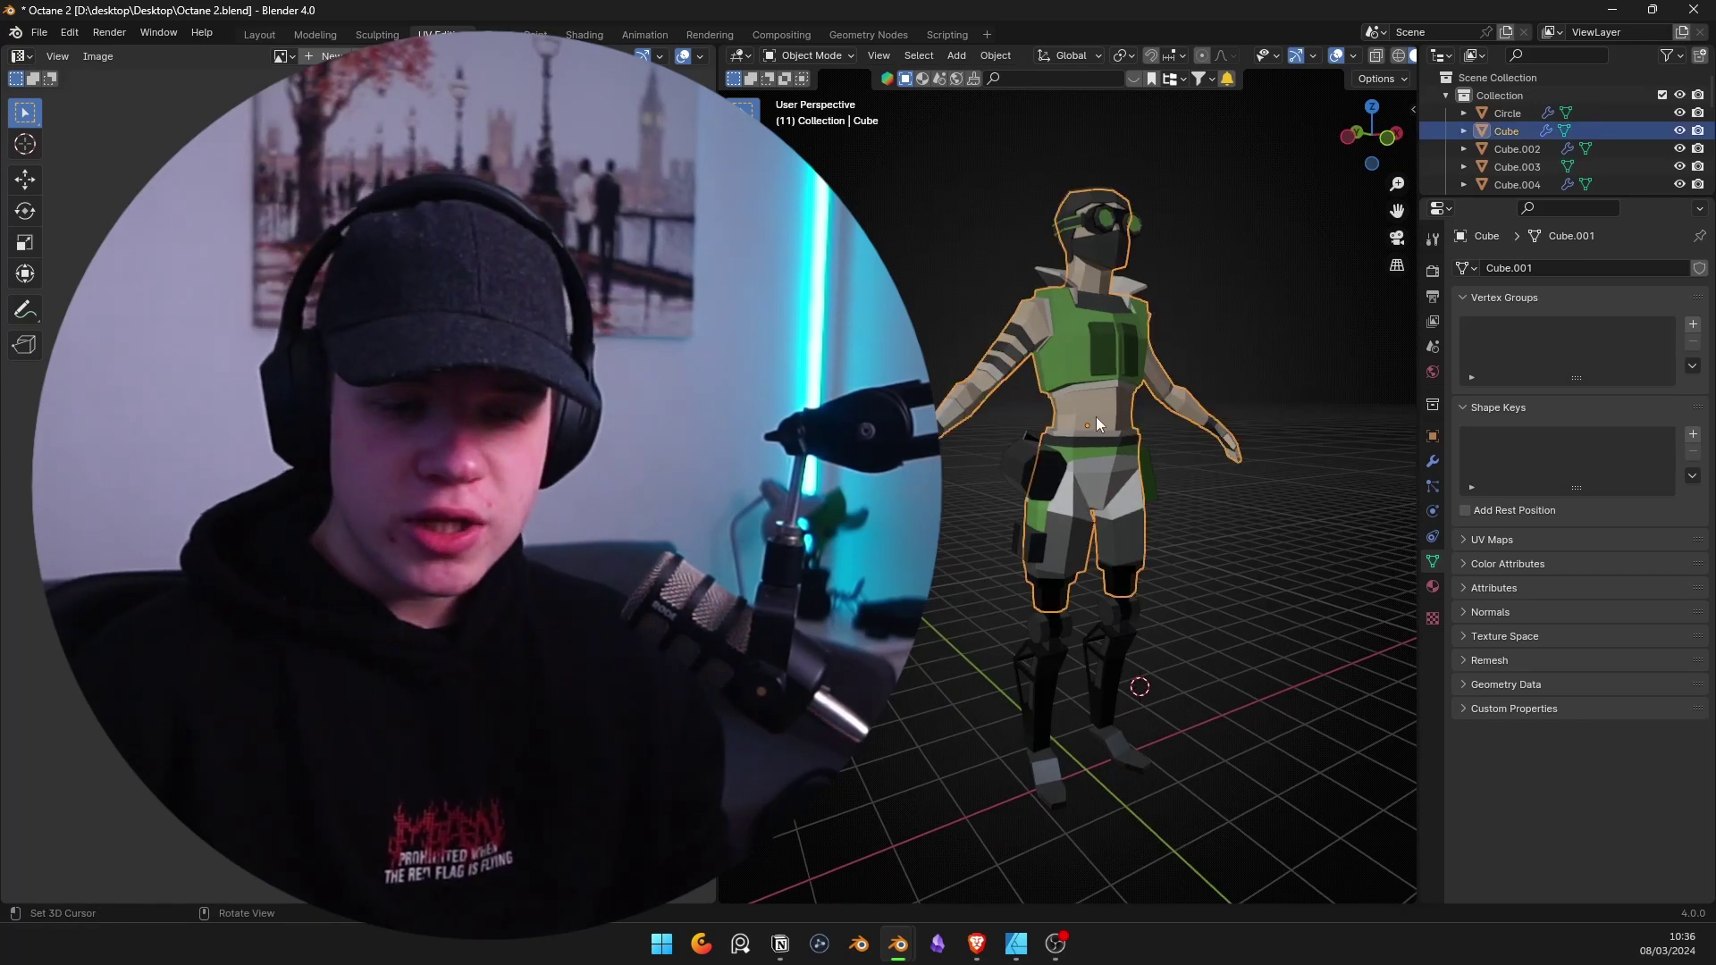
left_click(1433, 585)
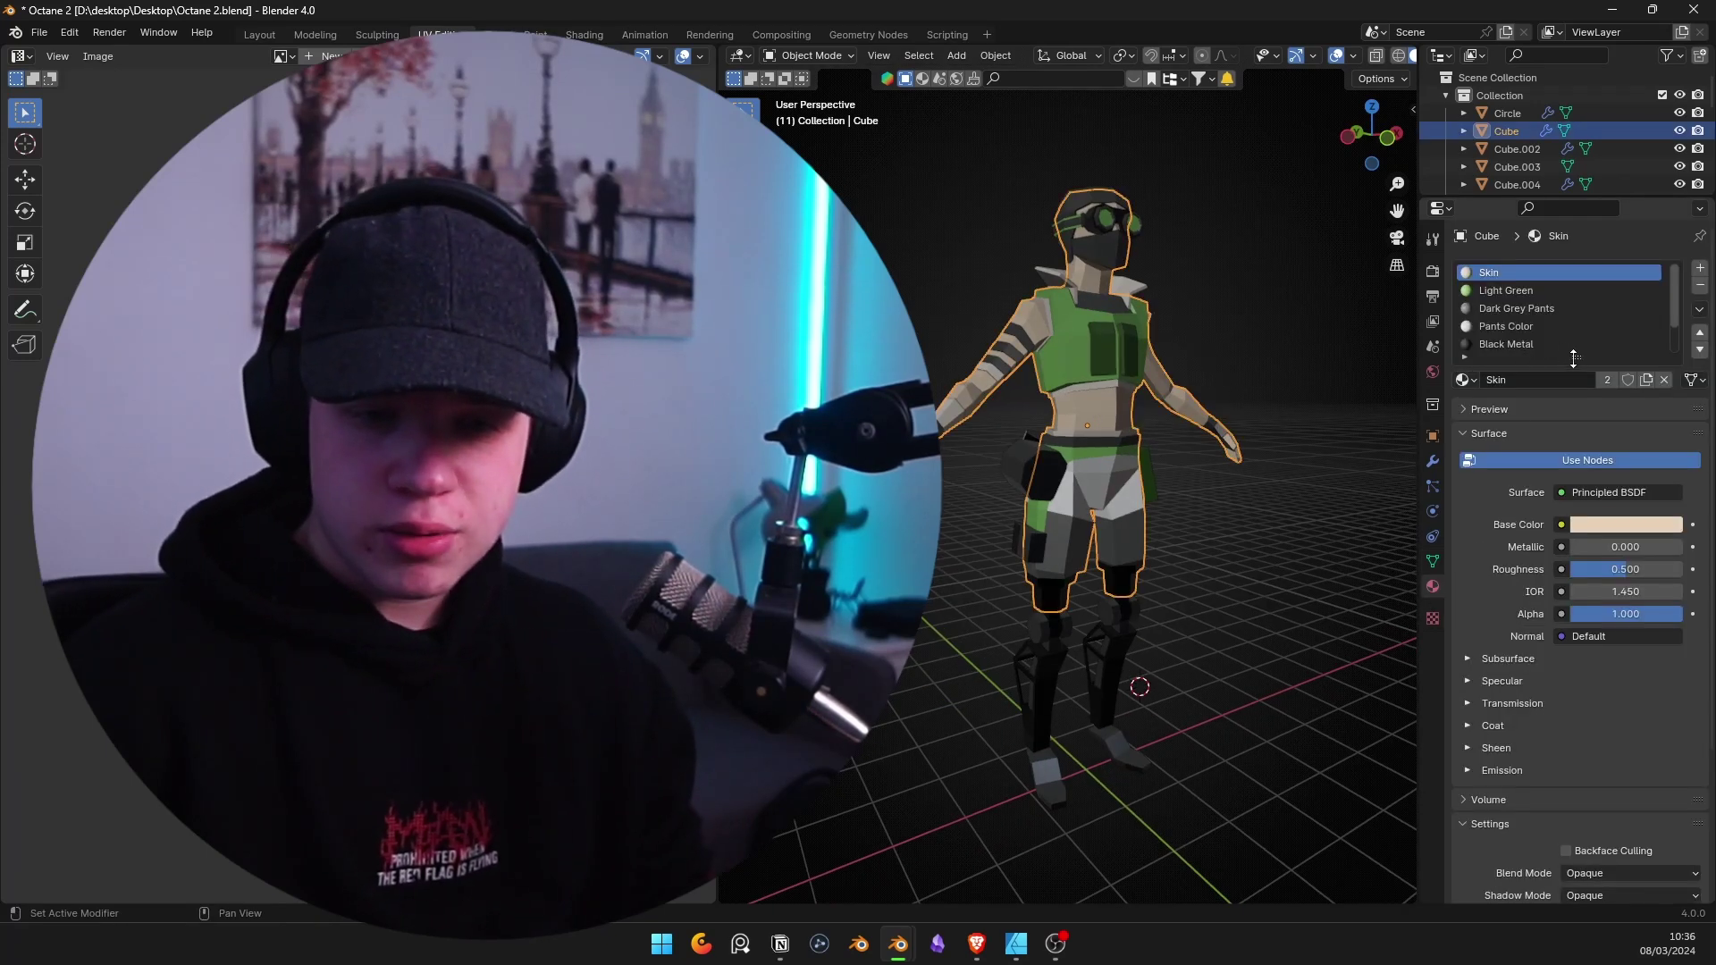
left_click_drag(1571, 368, 1570, 475)
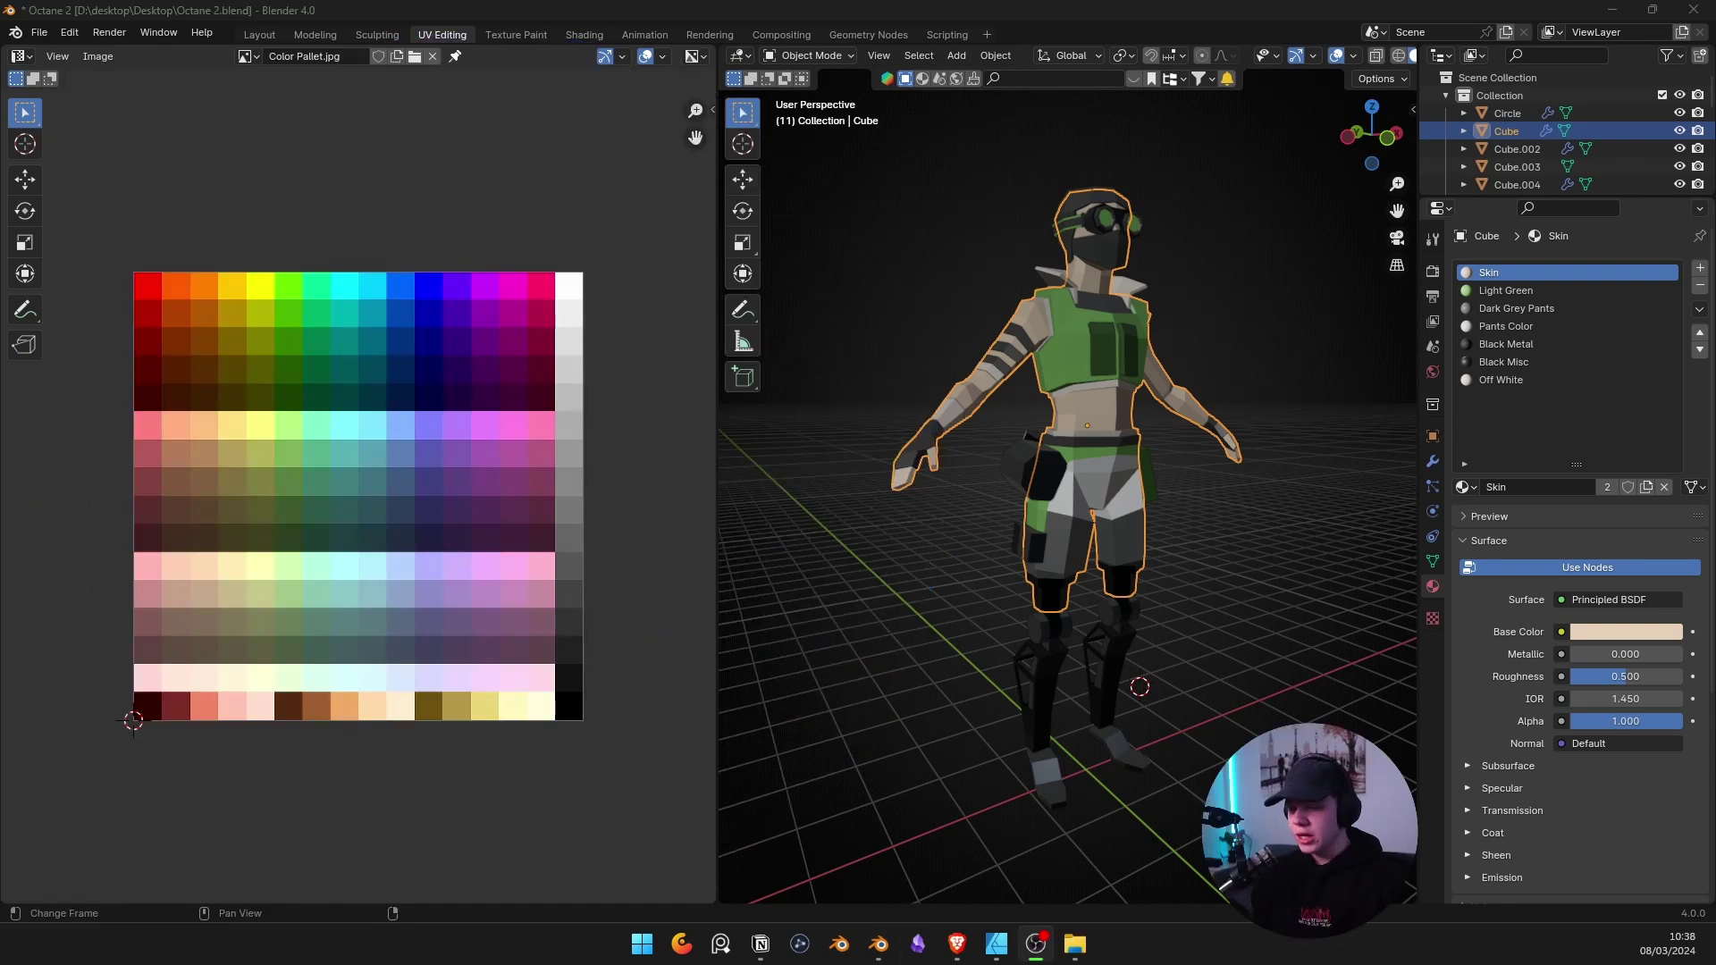
scroll(513, 365, "up", 1)
middle_click_drag(514, 367, 521, 314)
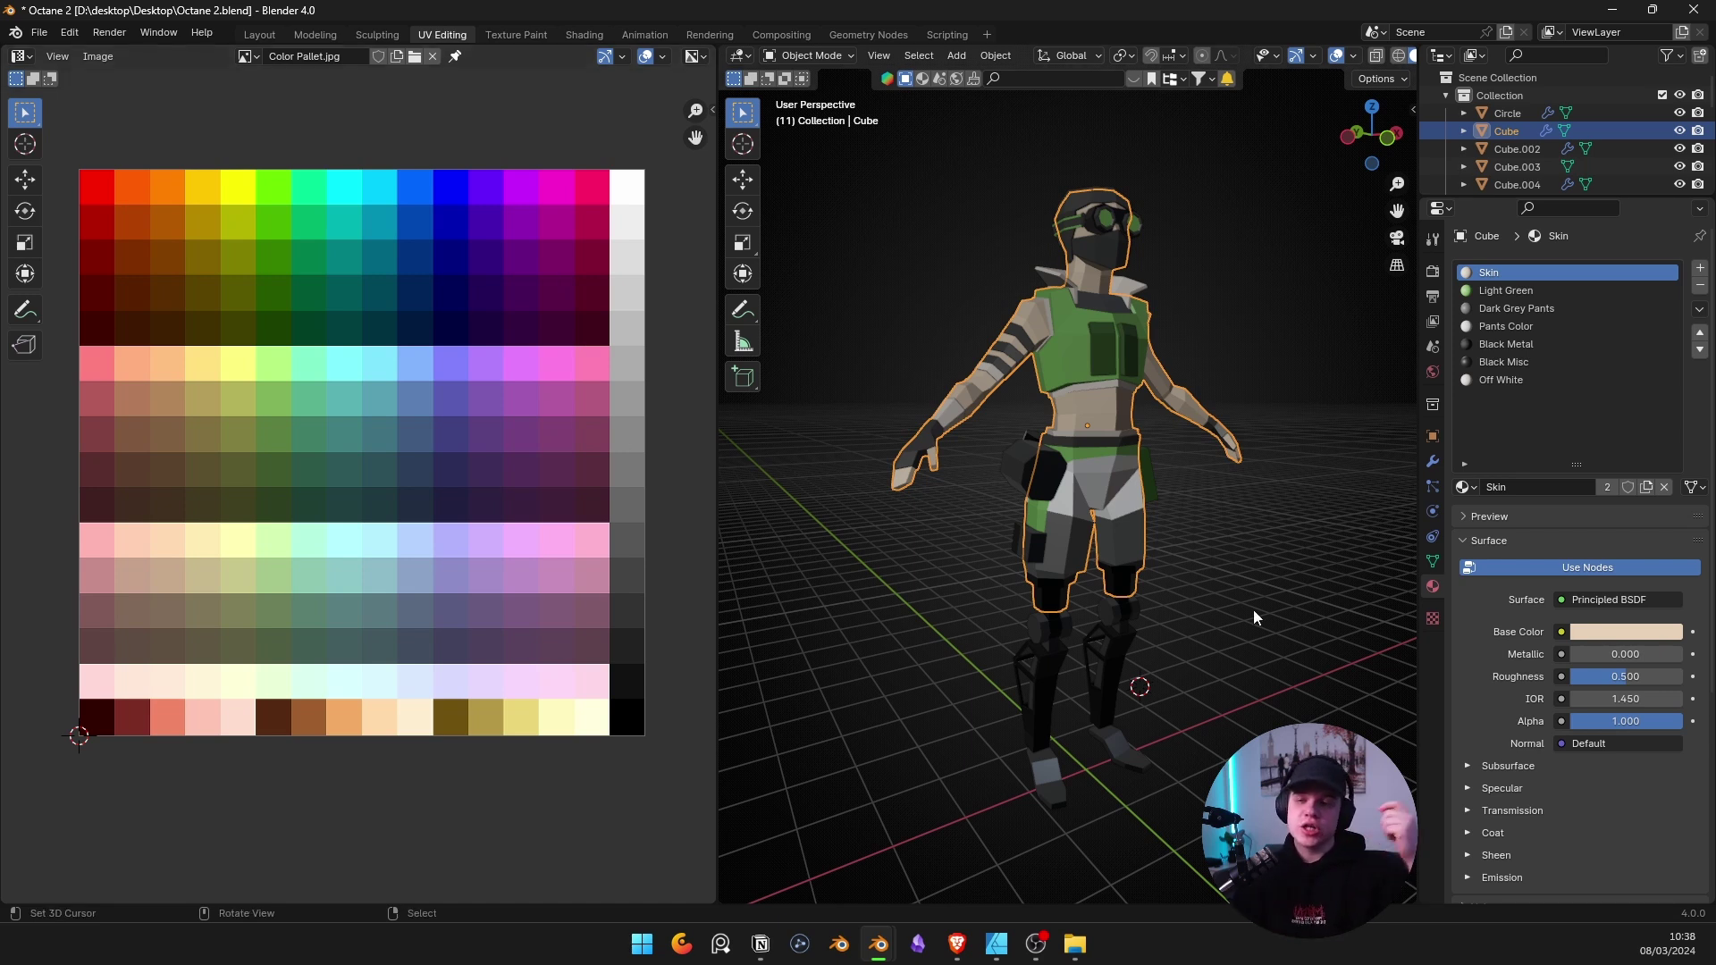
Switch to Affinity Designer in a maximised window and fill the first small square in the canvas's upper-left corner with pure red.
left_click(1008, 932)
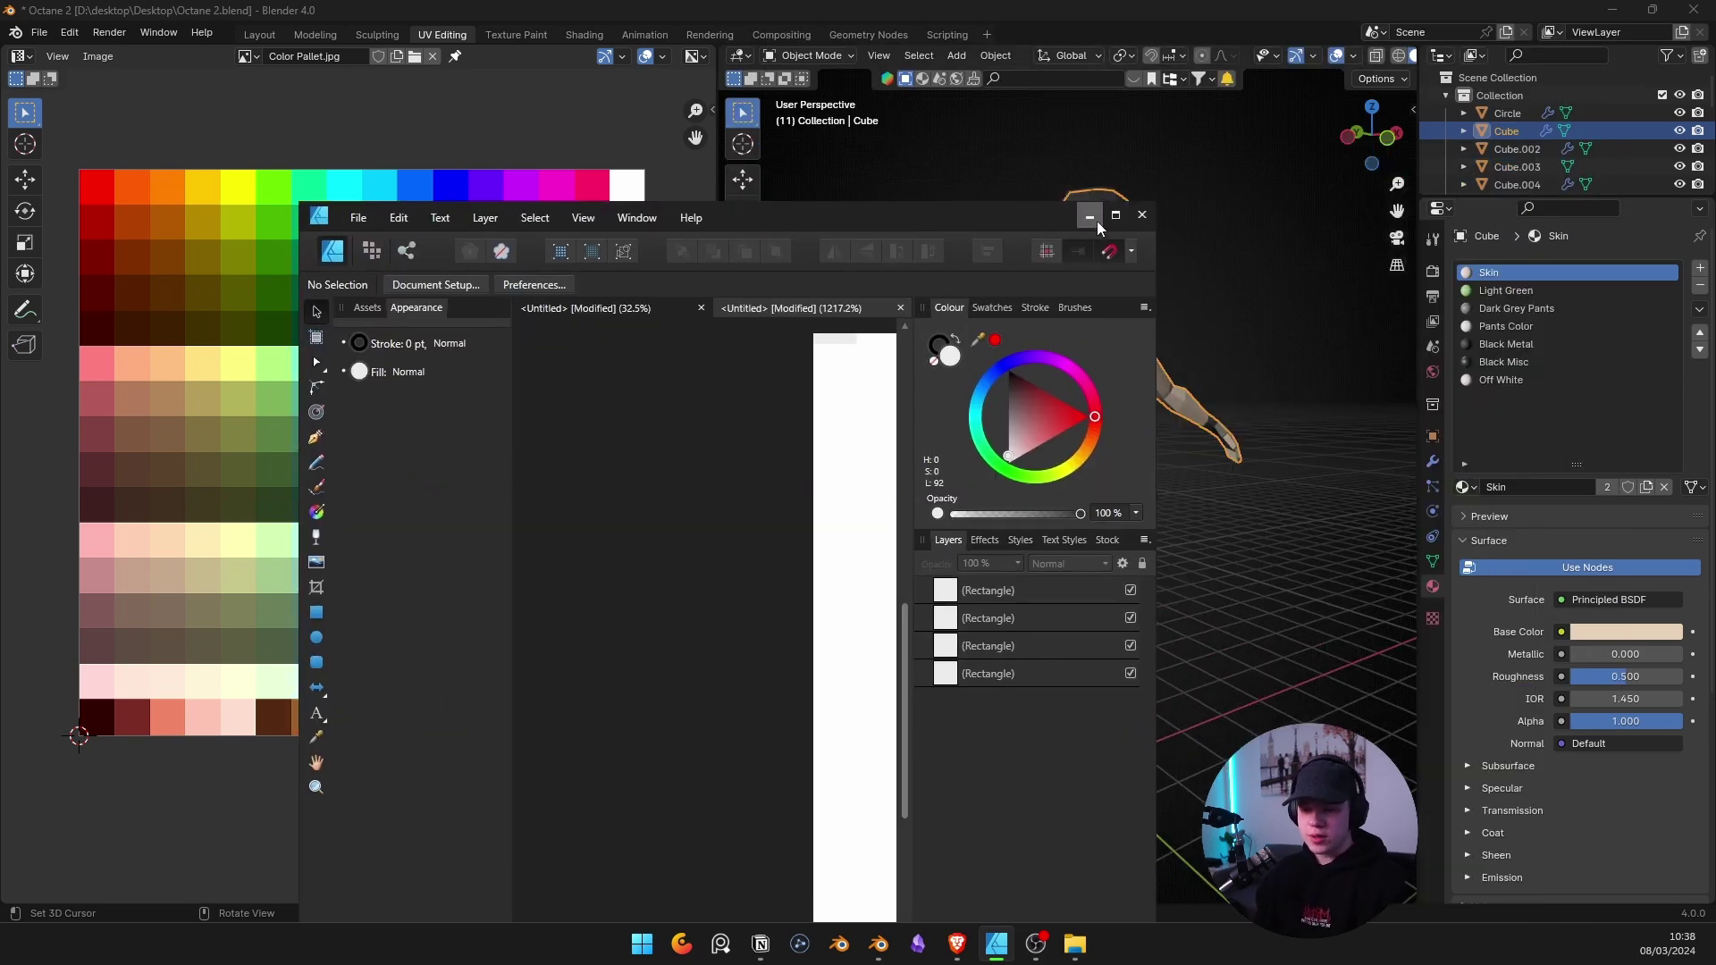
left_click(1116, 215)
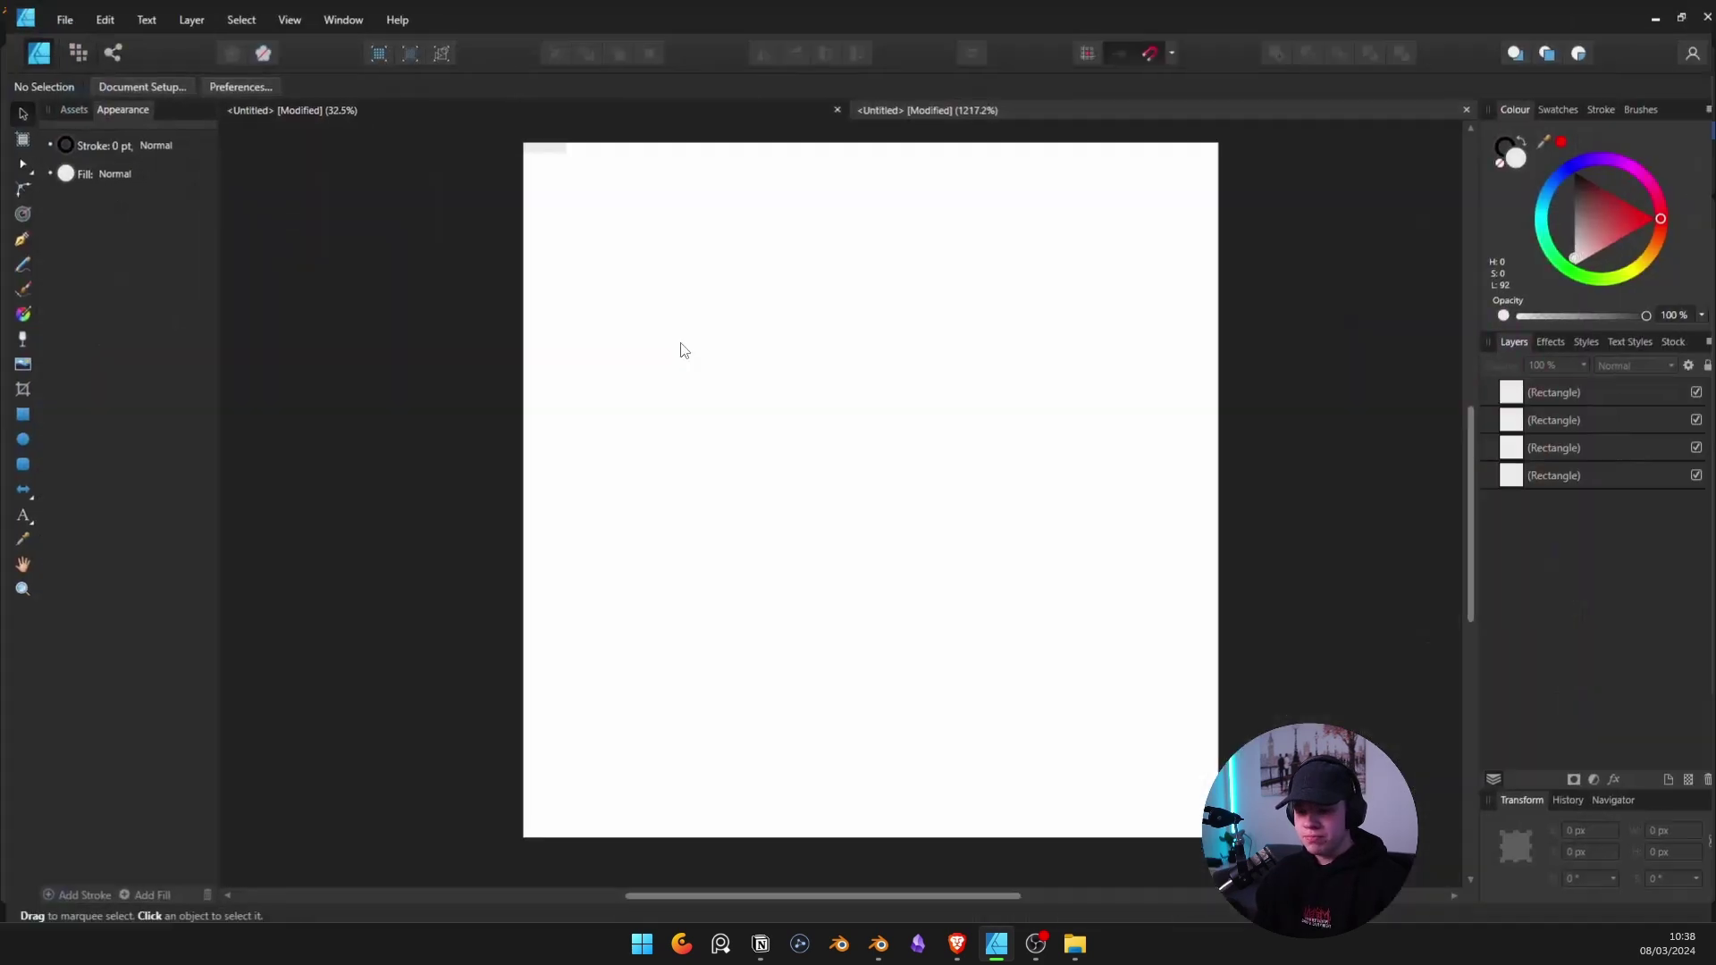
scroll(700, 387, "up", 6, "ctrl")
scroll(858, 333, "down", 4, "ctrl")
scroll(792, 431, "up", 6, "ctrl")
middle_click_drag(766, 479, 724, 387)
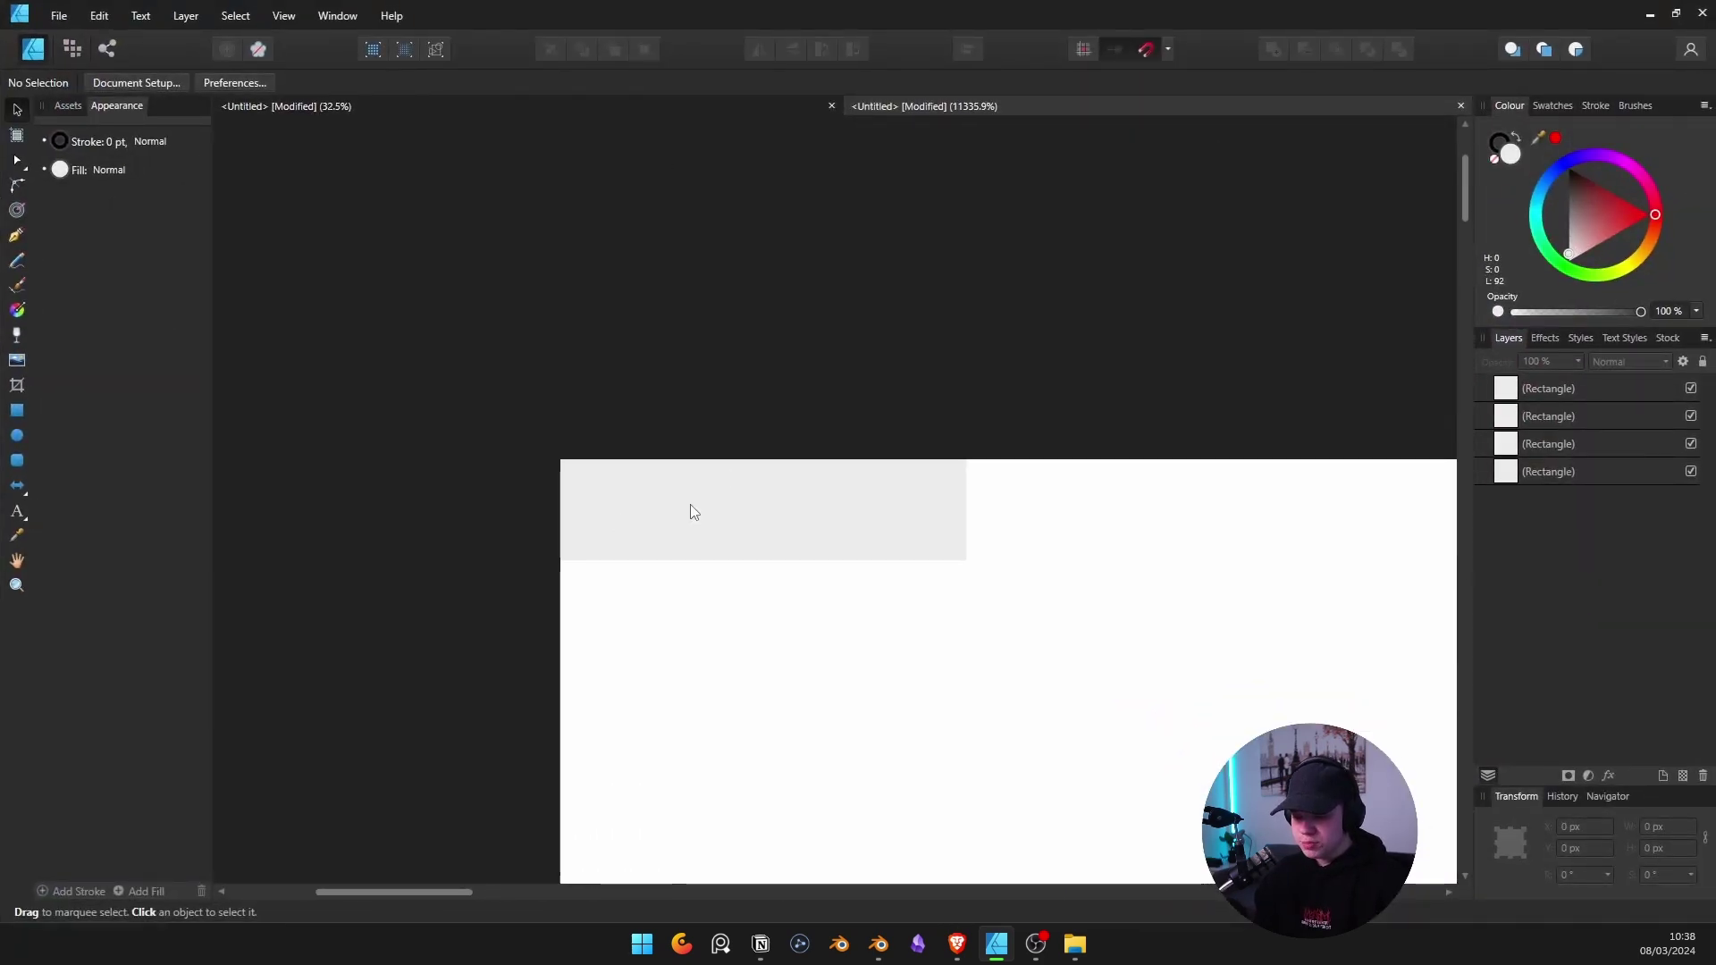
left_click(1564, 471)
left_click_drag(1574, 212, 1683, 202)
scroll(1276, 433, "down", 8, "ctrl")
left_click(624, 402)
left_click_drag(652, 716, 1257, 324)
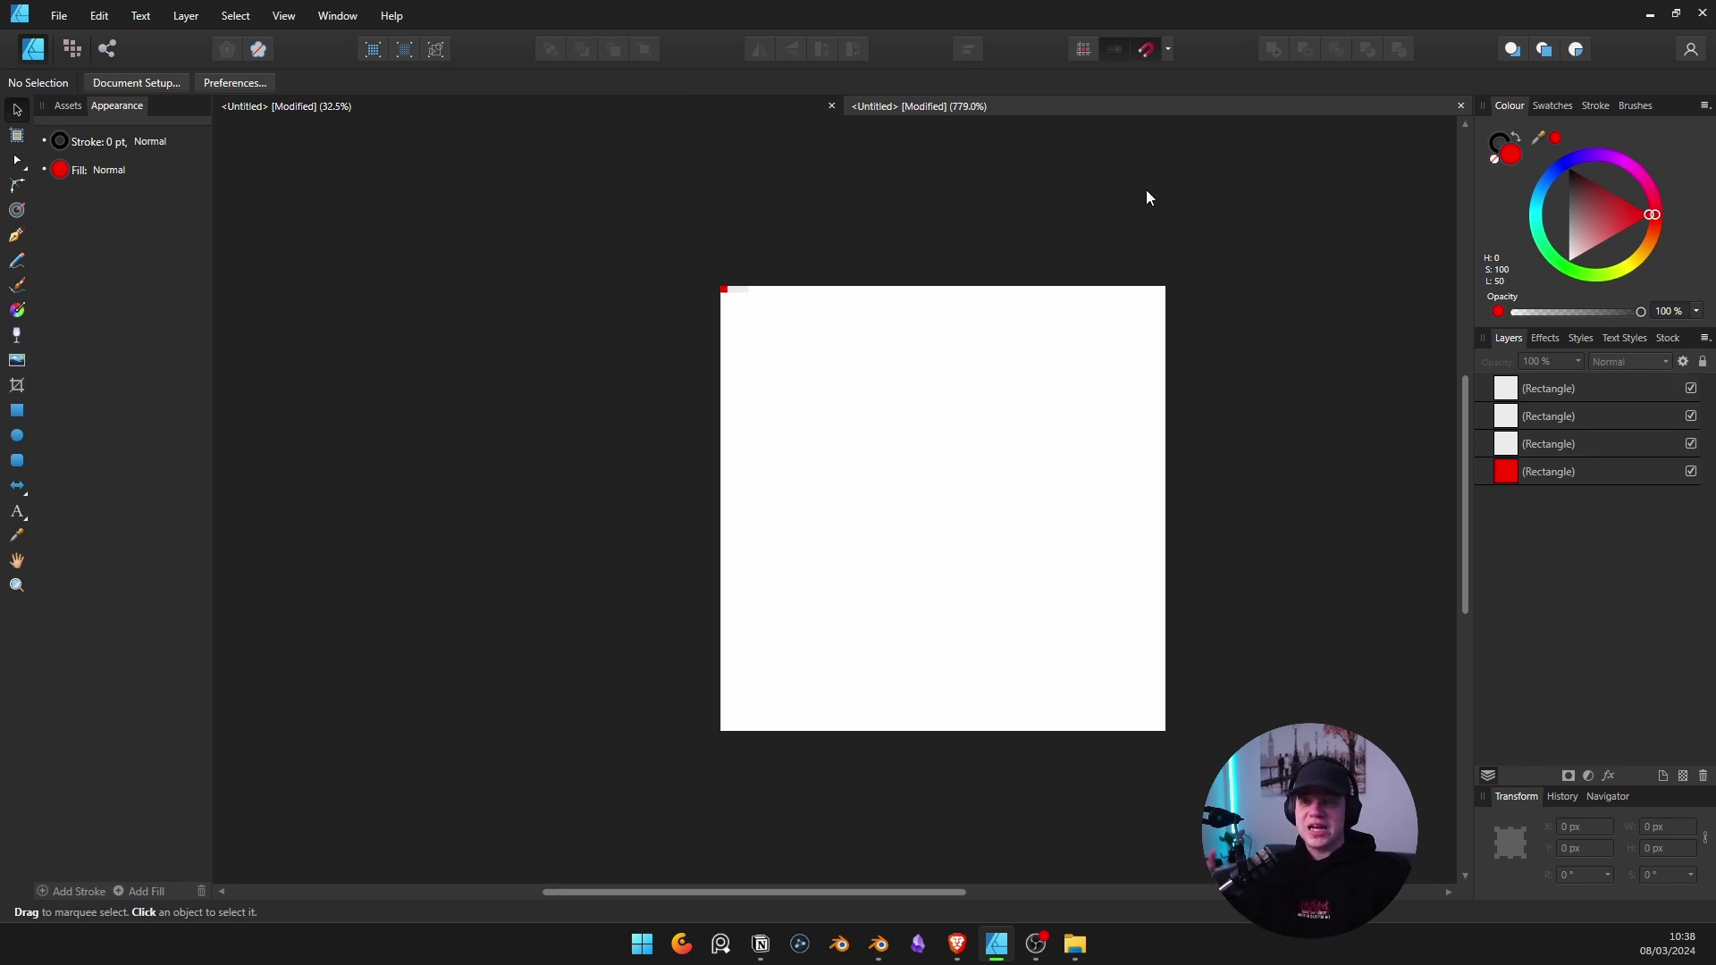
scroll(706, 227, "up", 5, "ctrl")
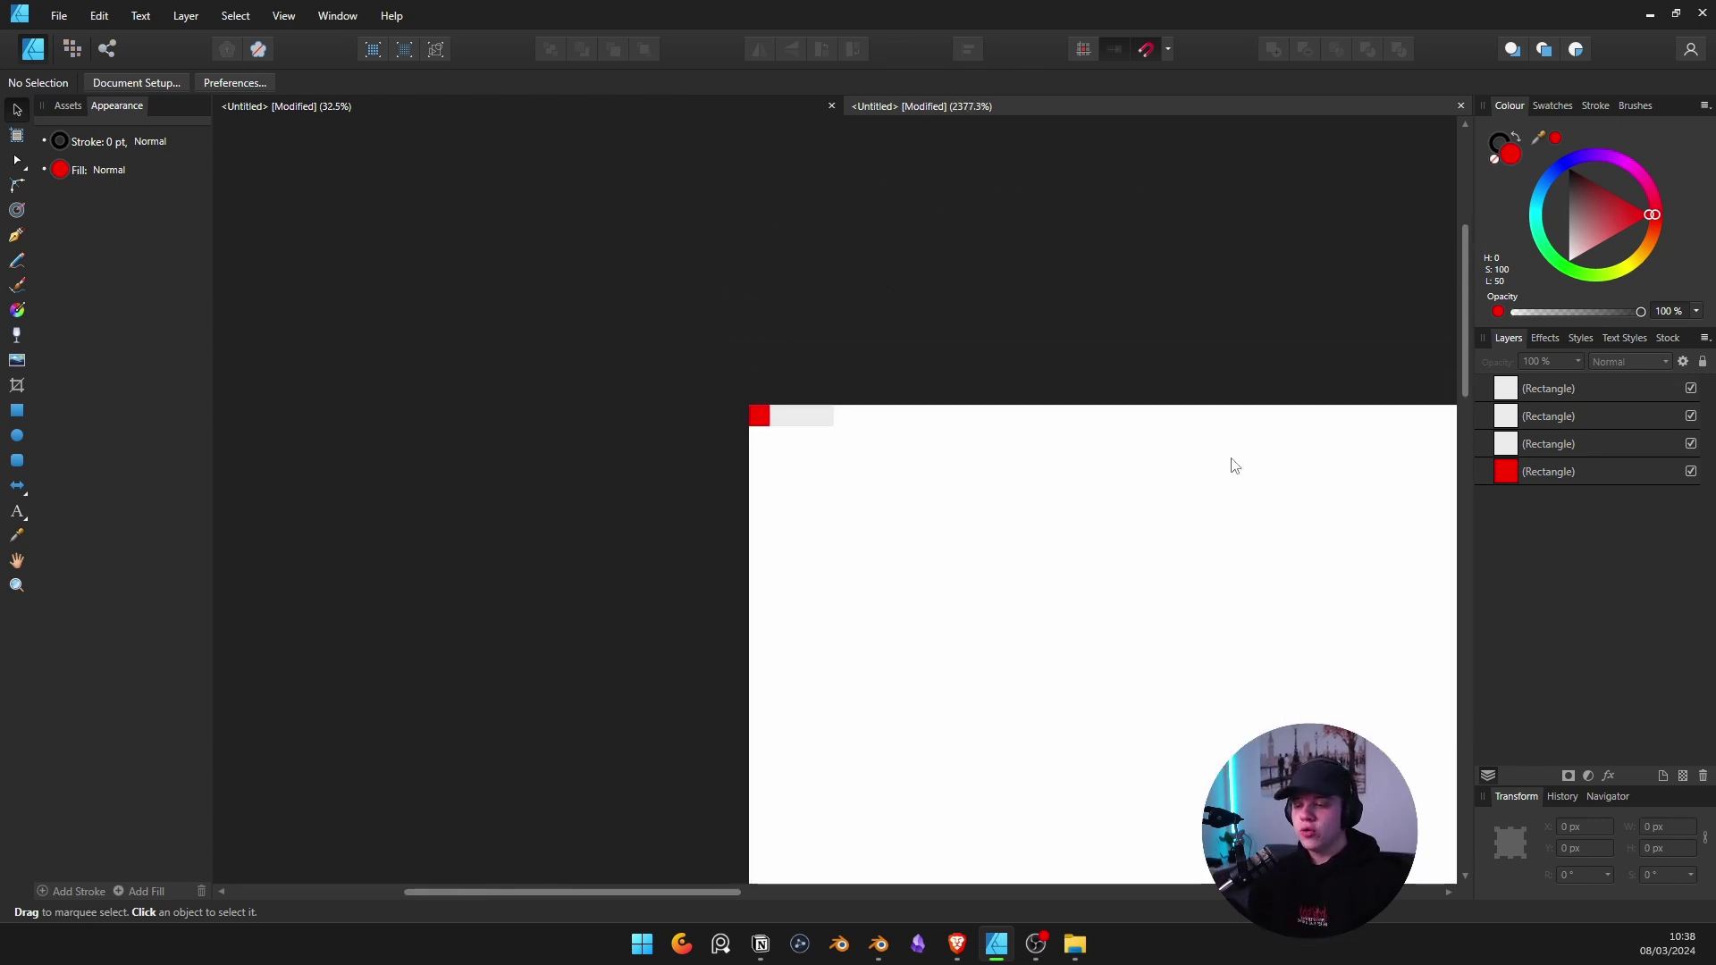
middle_click_drag(1301, 532, 996, 322)
scroll(1028, 345, "down", 4, "ctrl")
middle_click_drag(1094, 369, 948, 269)
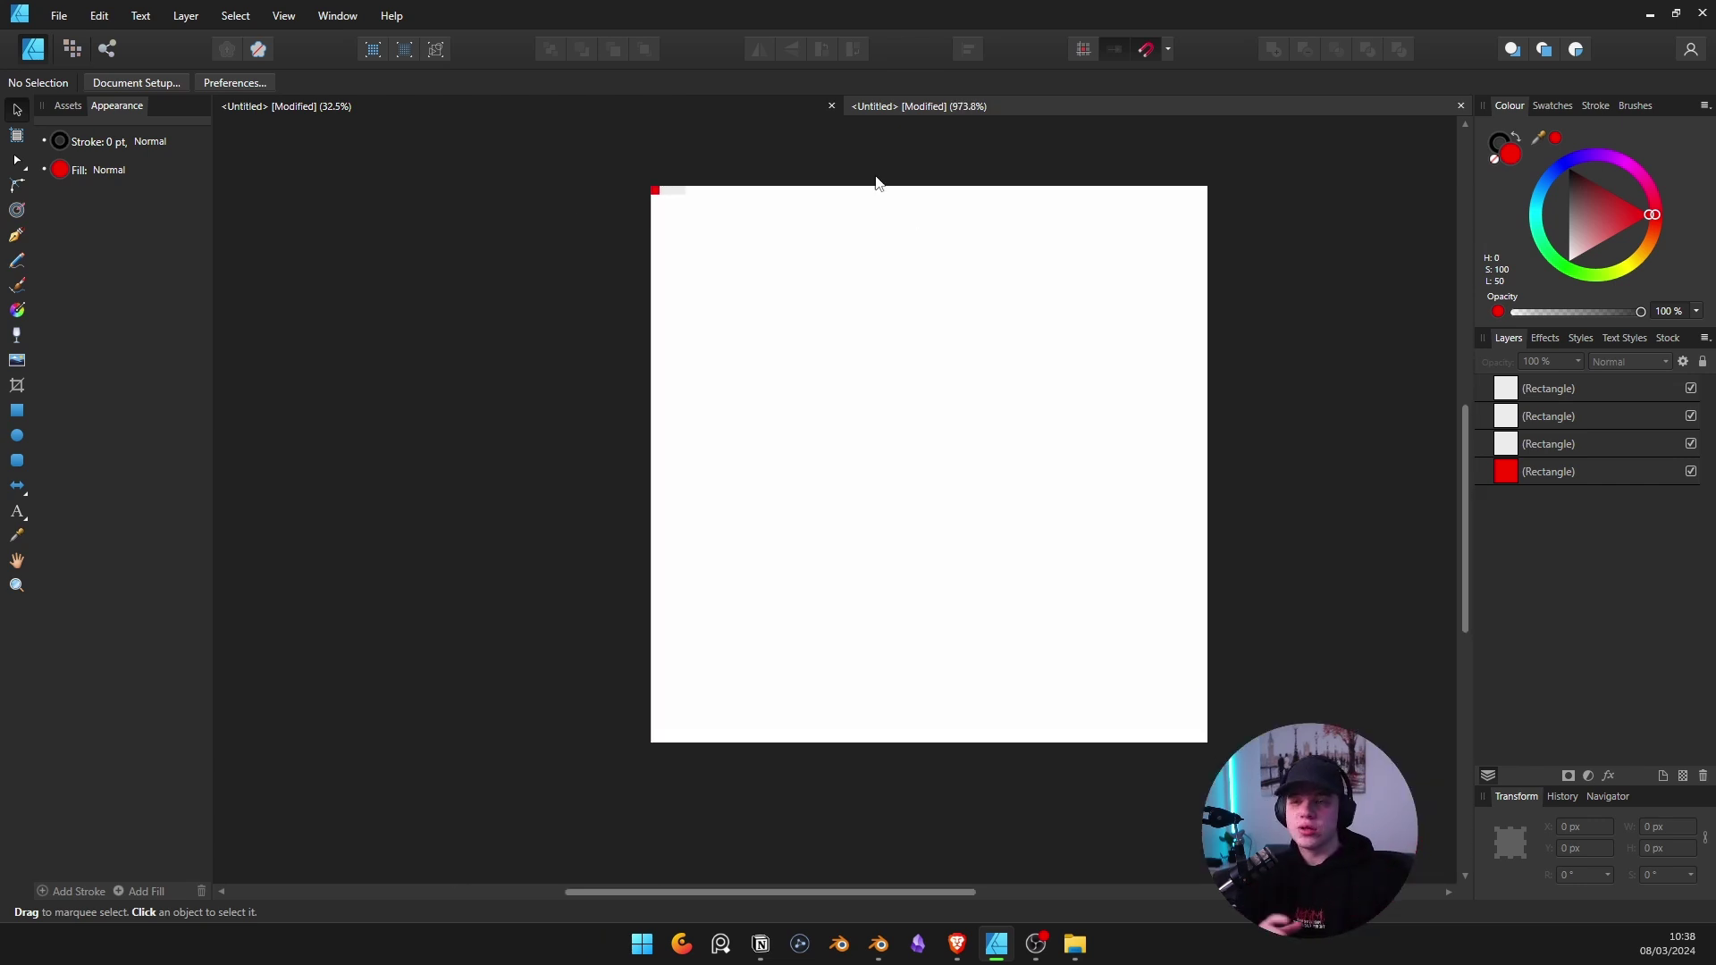
right_click(840, 122)
left_click(1272, 249)
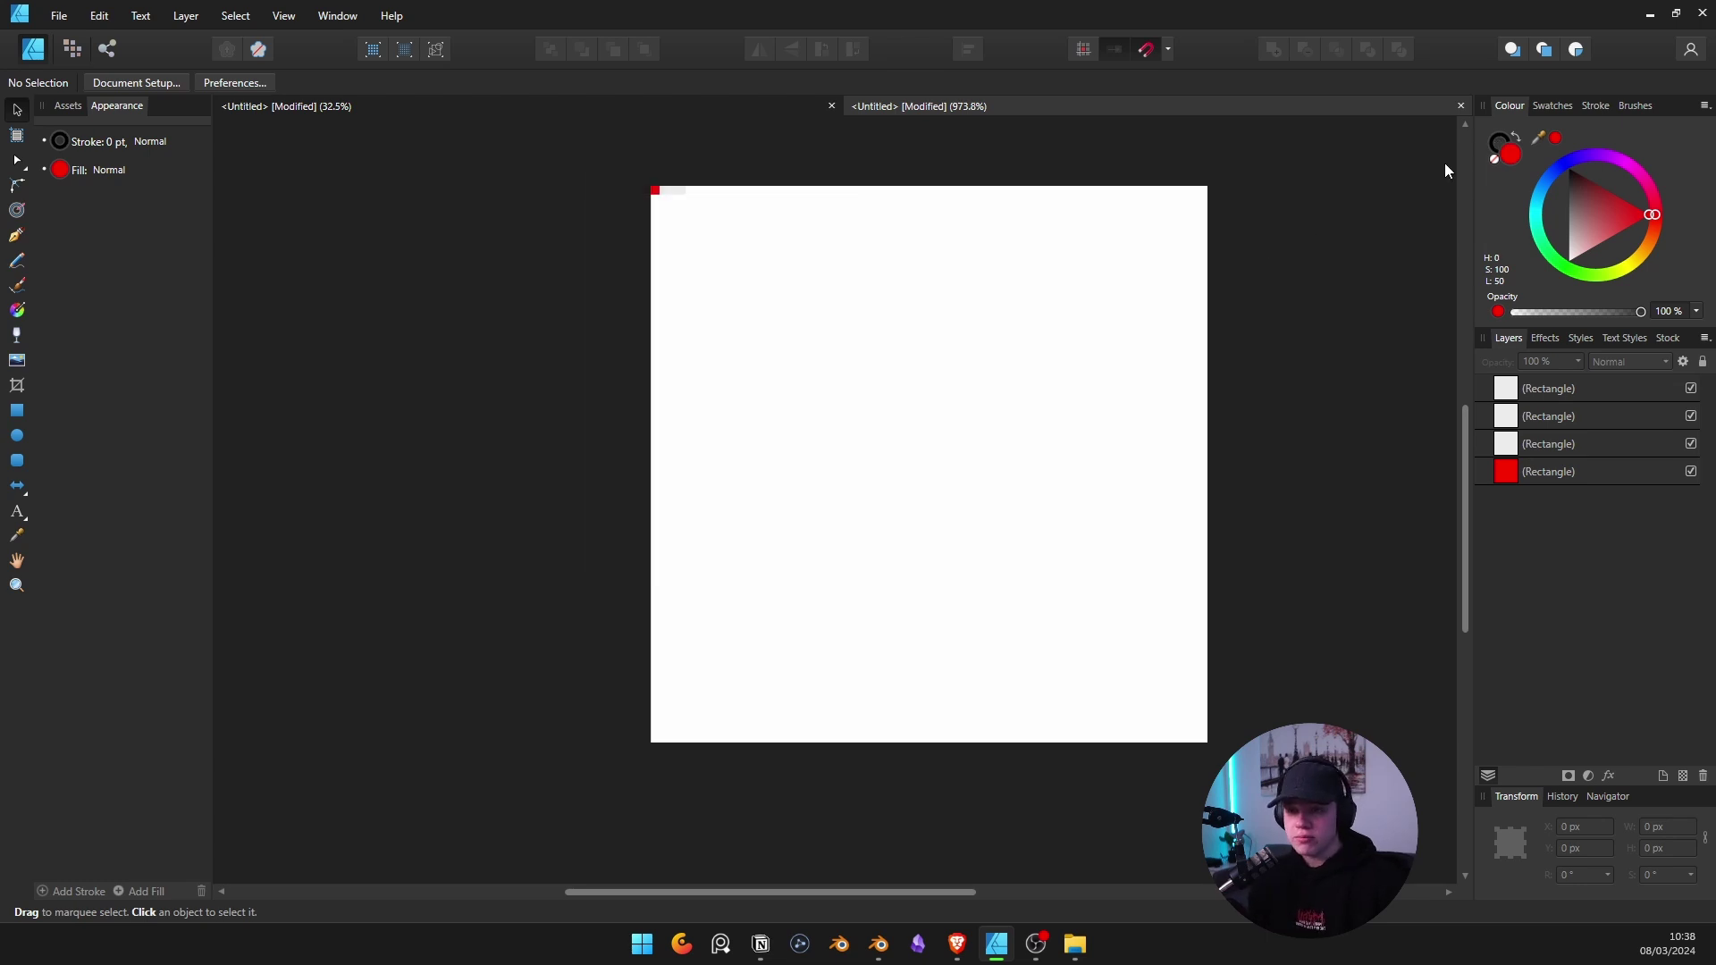
Switch back to Blender and deselect everything in the 3D scene.
left_click(1649, 18)
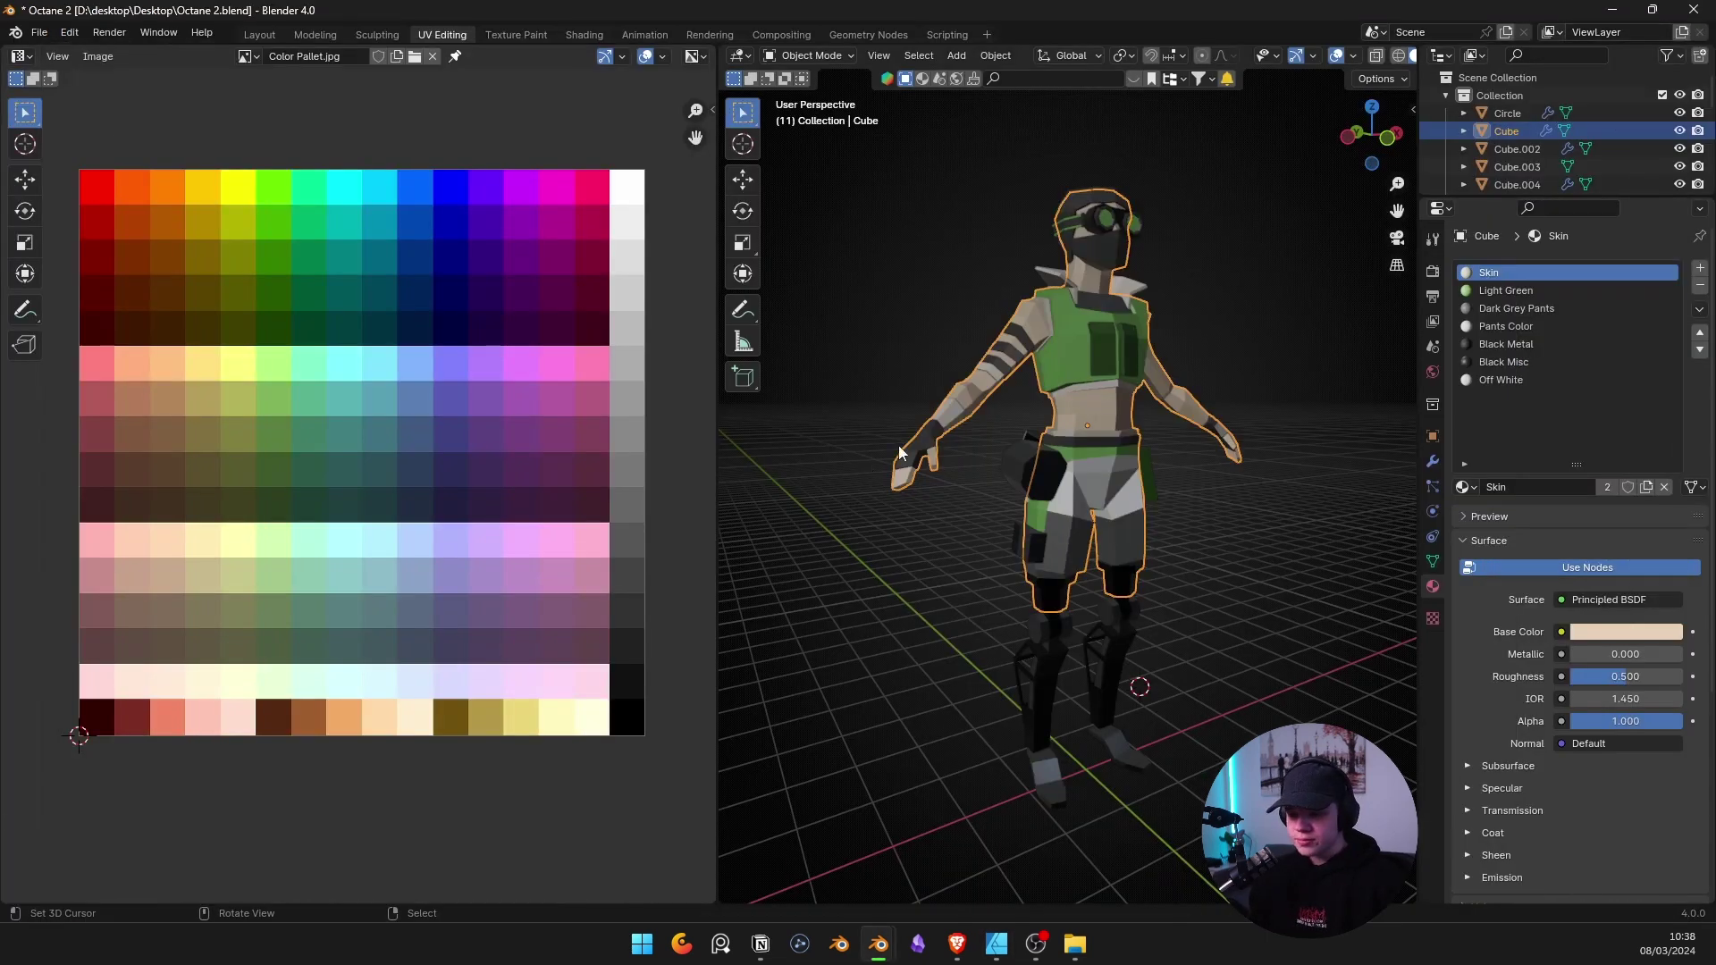
scroll(959, 432, "down", 3)
middle_click_drag(974, 431, 1073, 420)
key("alt+a")
middle_click_drag(329, 288, 436, 294)
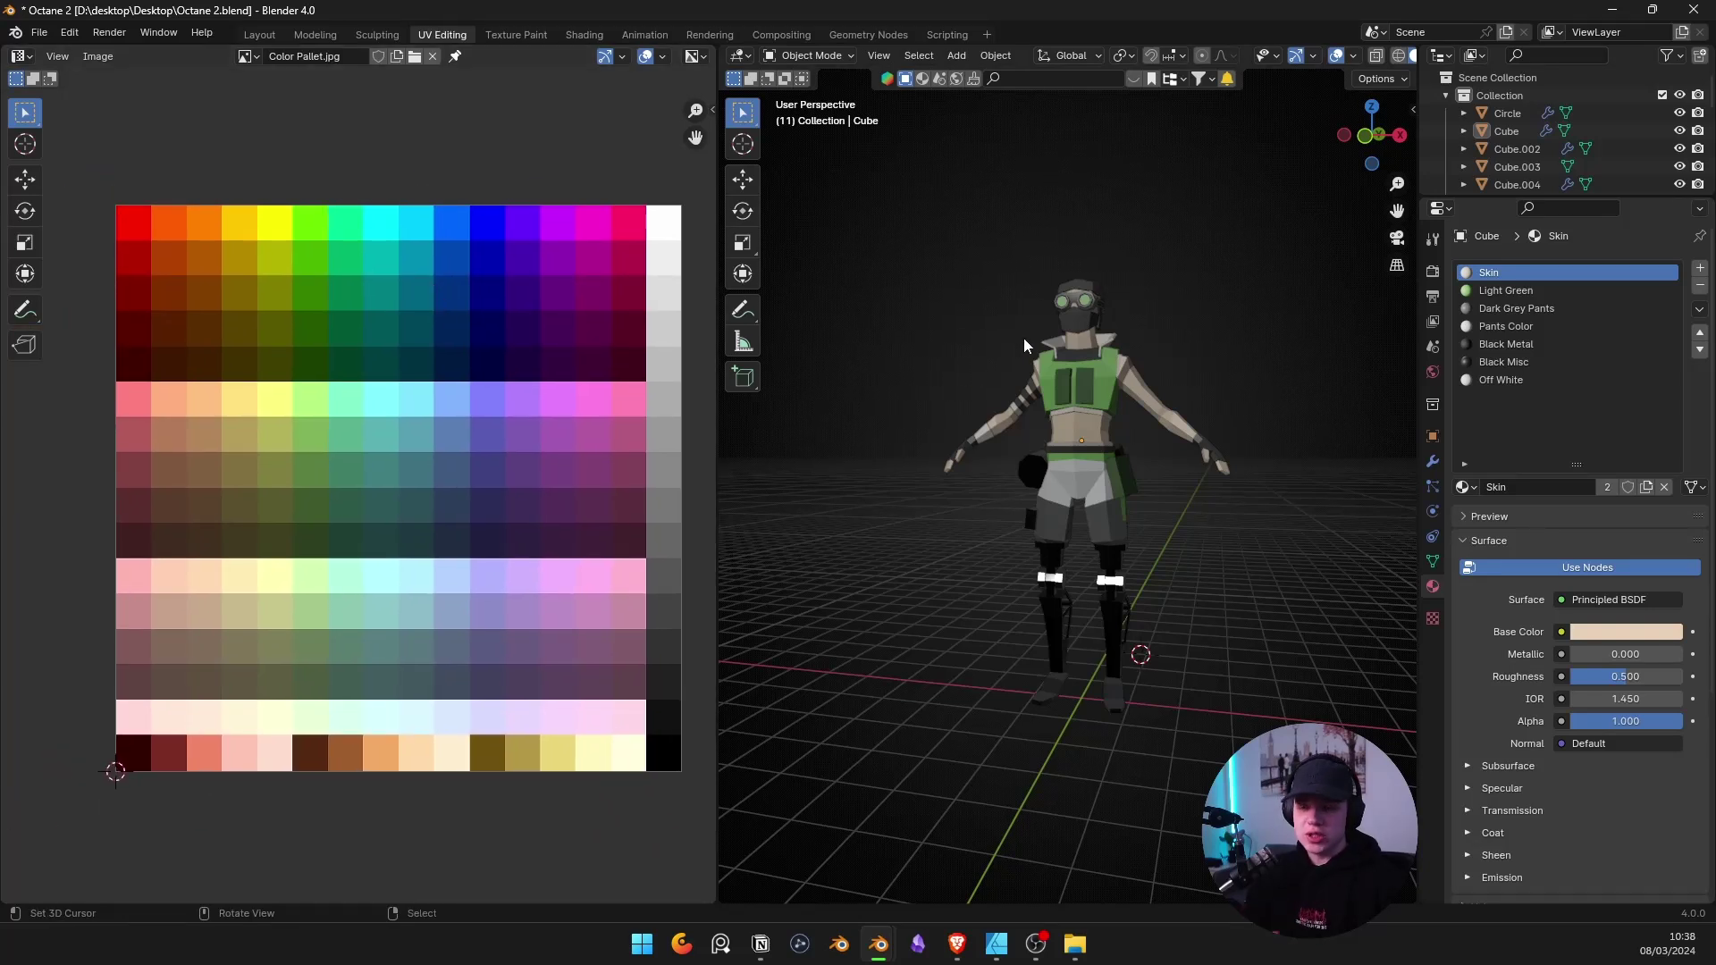
middle_click_drag(1053, 348, 985, 257, "alt")
scroll(1146, 363, "up", 5)
Put the body mesh in Edit Mode and select only the faces assigned to the Light Green material.
left_click(1146, 363)
key("Tab")
scroll(1181, 371, "down", 3)
middle_click_drag(1206, 379, 1214, 384)
key("alt+a")
left_click(1506, 291)
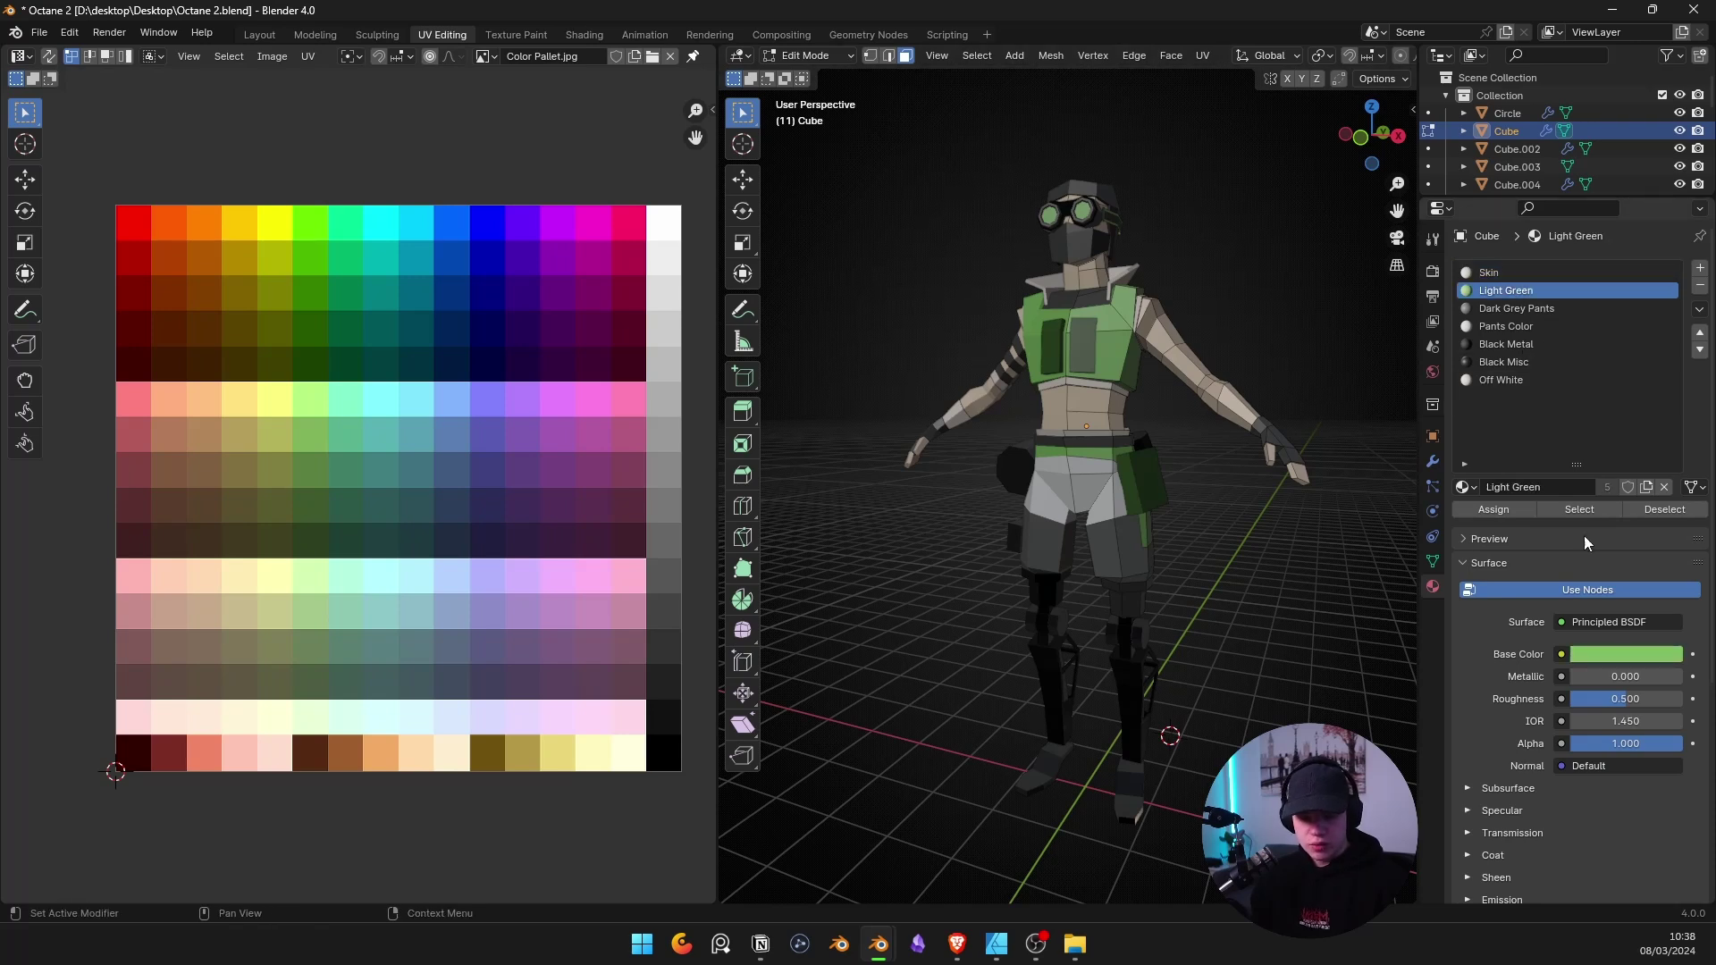
left_click(1577, 511)
Unwrap the selected faces with Cube Projection, shrink their UVs and place them on the bright green palette swatch.
key("u")
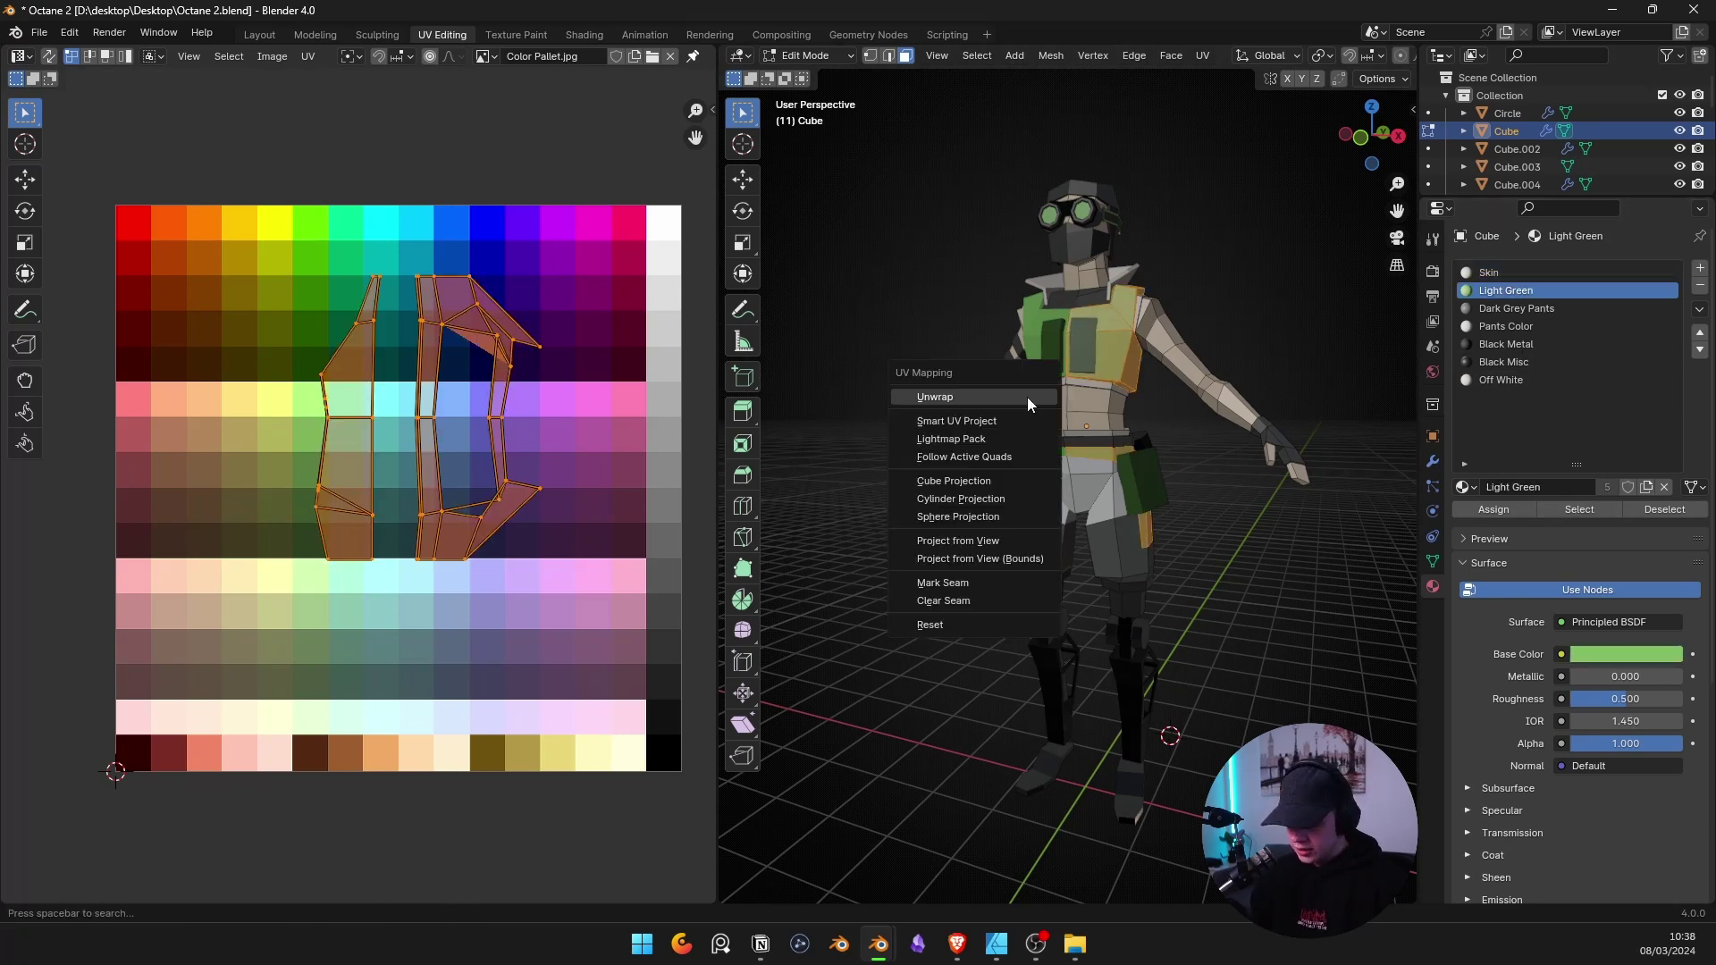
left_click(979, 485)
key("s")
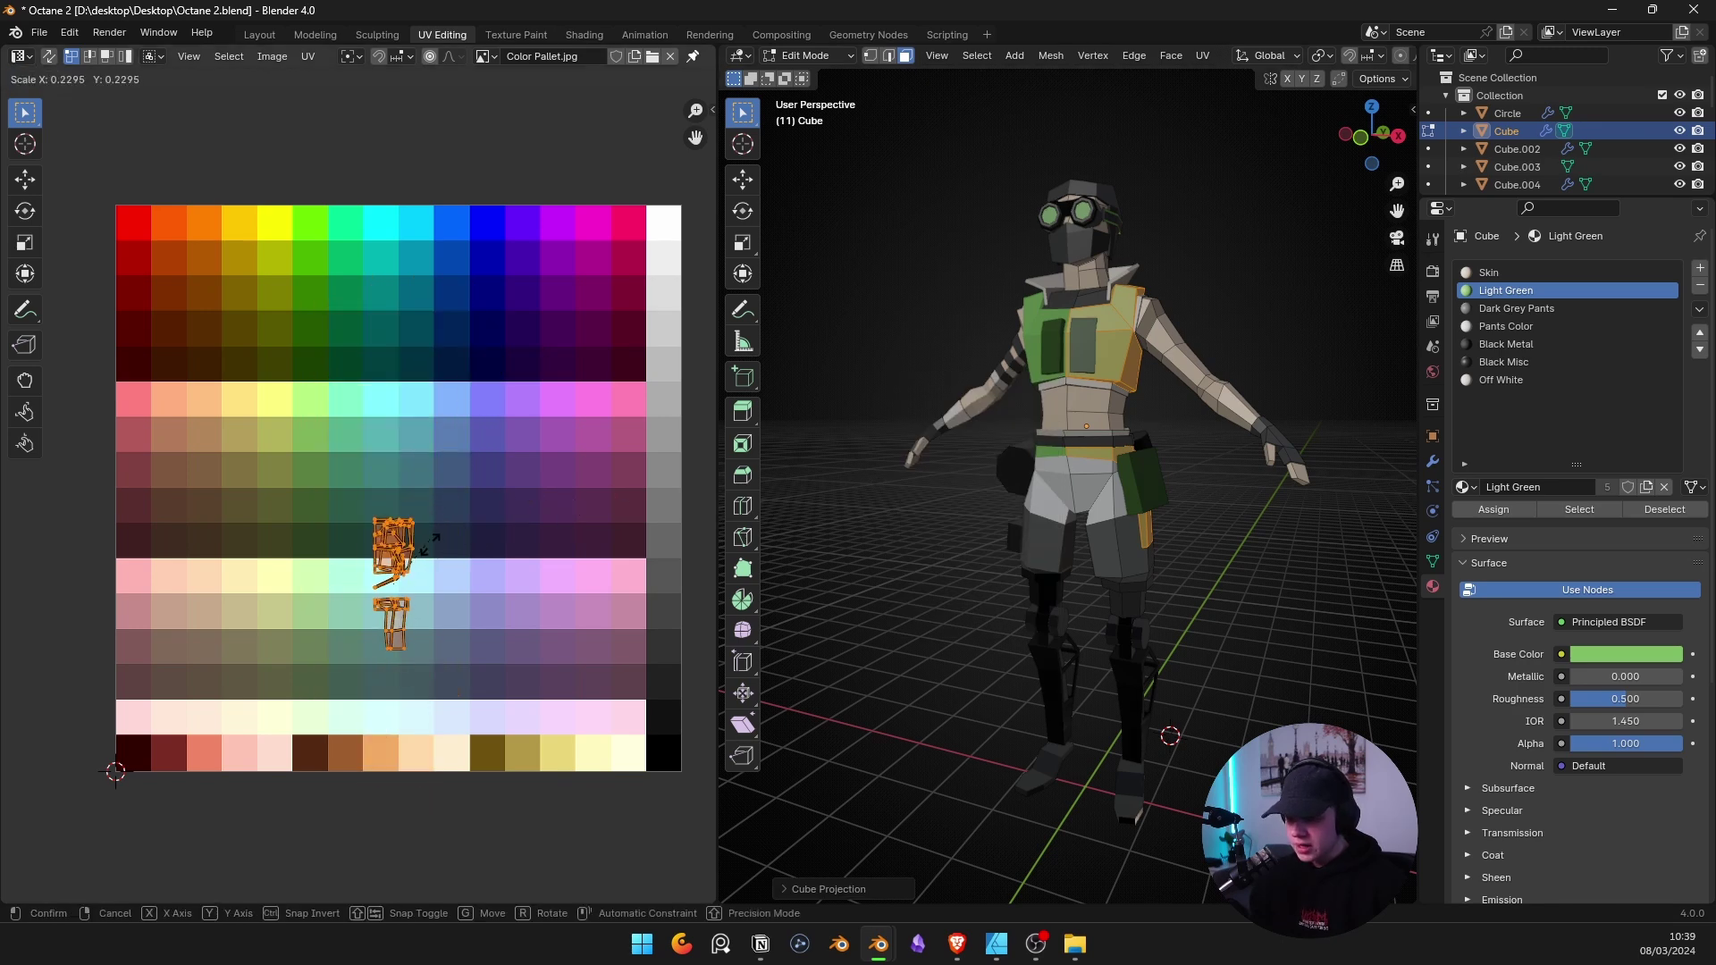
left_click(409, 579)
key("g")
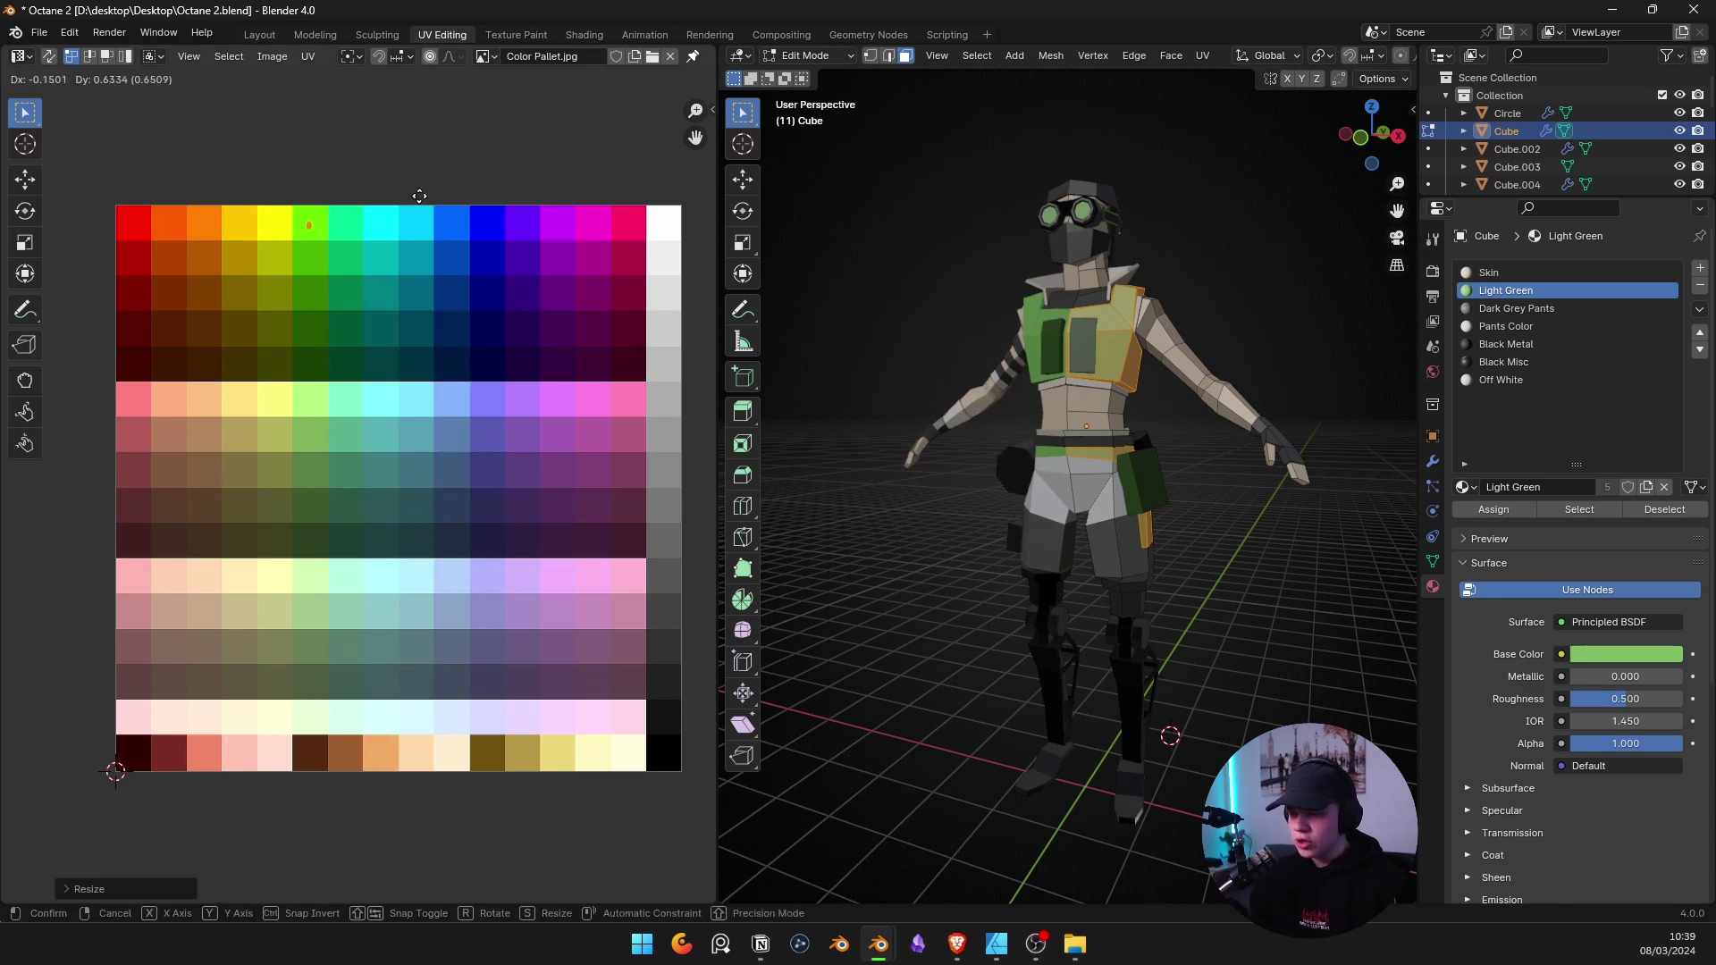
left_click(421, 195)
Finish editing the body and put the dark green chest pocket and hip pouch in Edit Mode together.
middle_click_drag(947, 268, 1009, 259)
scroll(1010, 259, "up", 3)
key("Tab")
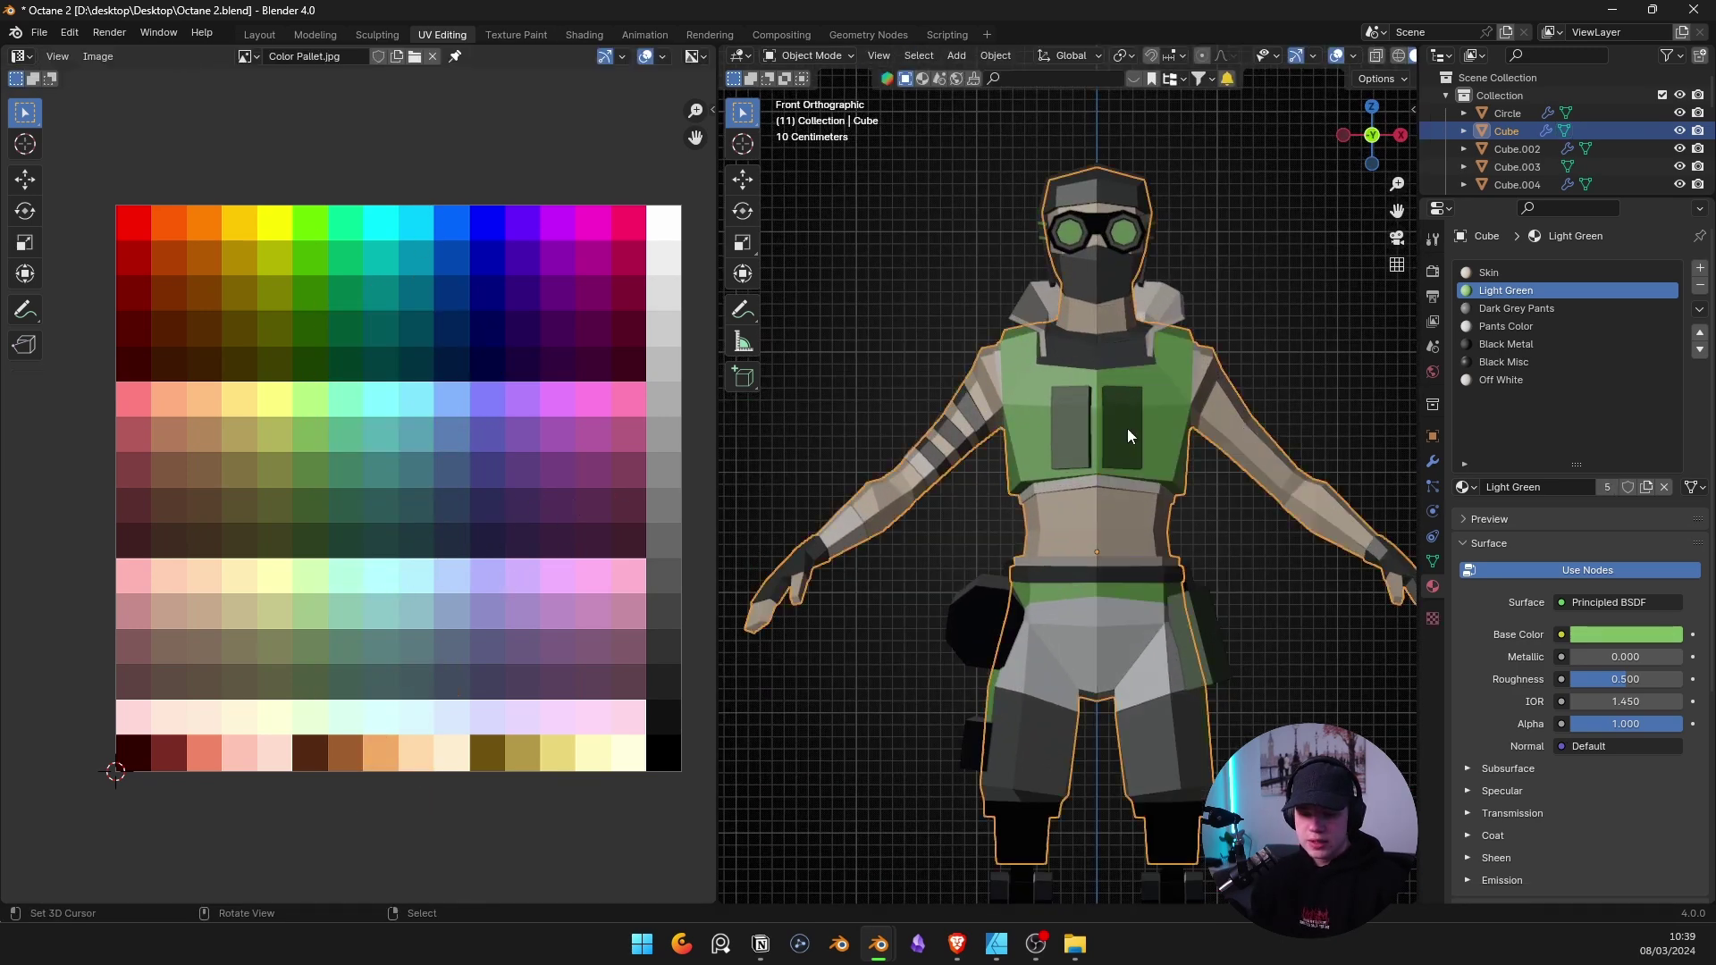
left_click(1117, 431)
key("Tab")
key("Tab")
middle_click_drag(1246, 620, 1204, 645)
left_click(1205, 645, "shift")
key("Tab")
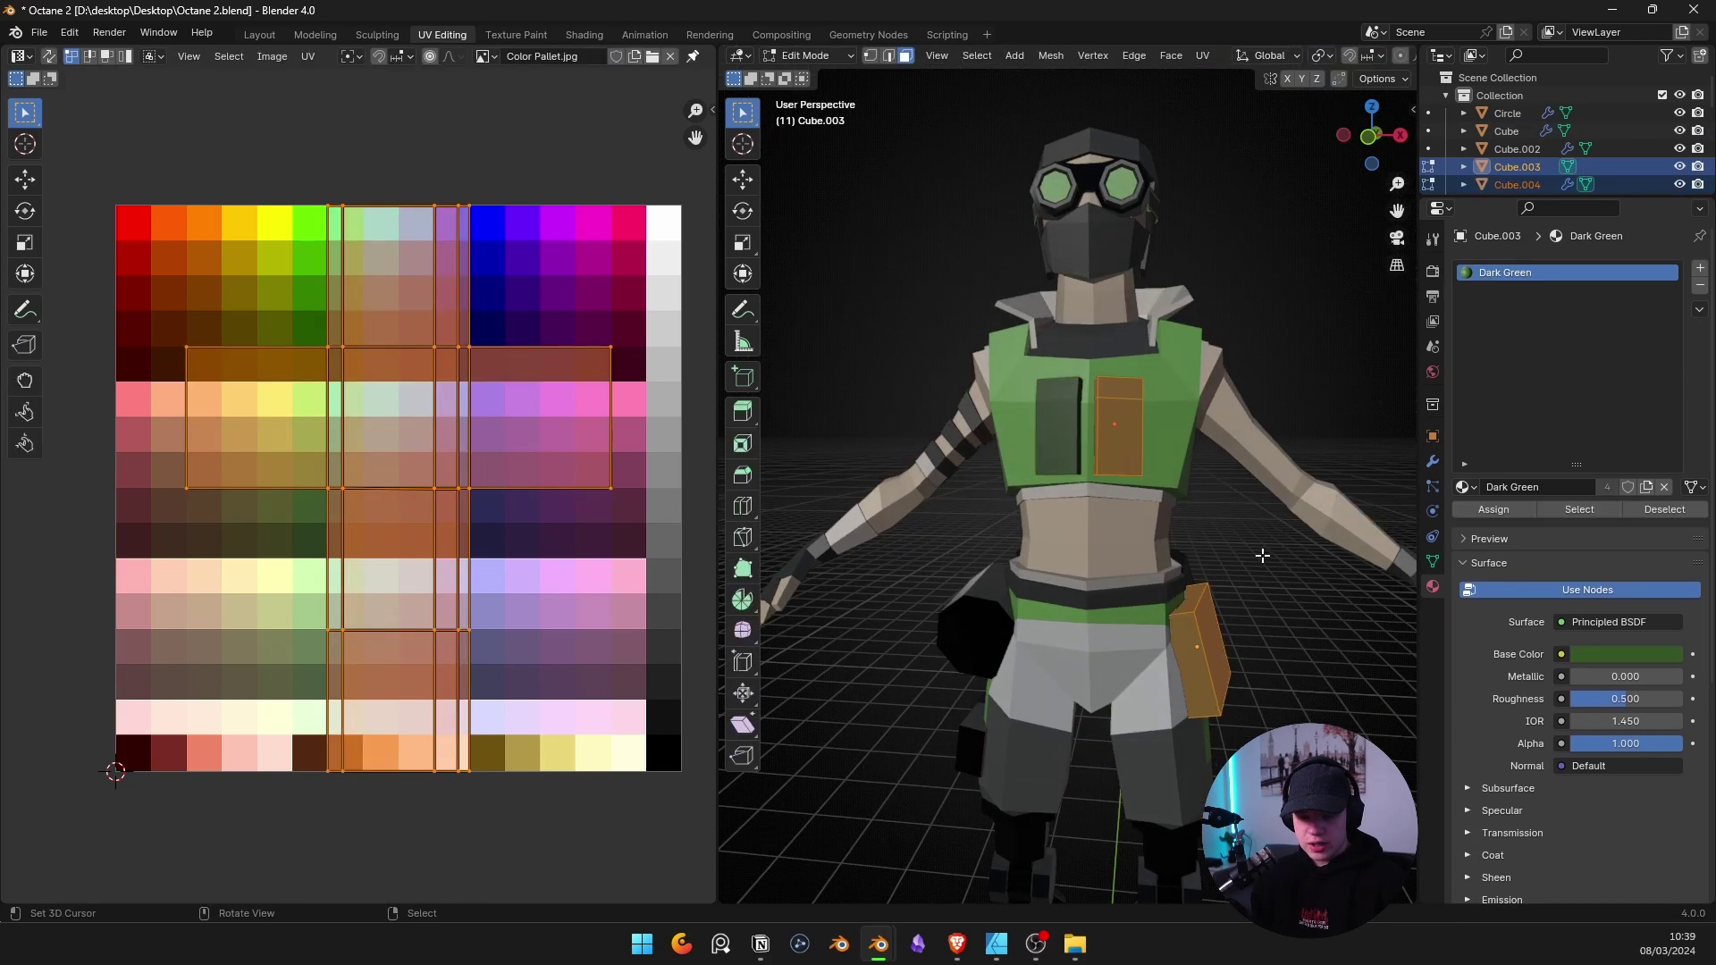
Unwrap the faces of the chest pocket and hip pouch, shrink their UVs and move them towards the green palette swatches.
key("u")
left_click(1073, 387)
key("s")
left_click(464, 481)
key("g")
left_click(361, 329)
Shrink the pocket and pouch UVs further to fit within one green swatch, and leave Edit Mode.
key("s")
left_click(354, 382)
key("g")
left_click(369, 392)
key("s")
left_click(334, 392)
left_click(335, 400)
key("Tab")
Edit the body mesh and select only the faces assigned to the Dark Grey Pants material.
middle_click_drag(1159, 403, 1130, 416)
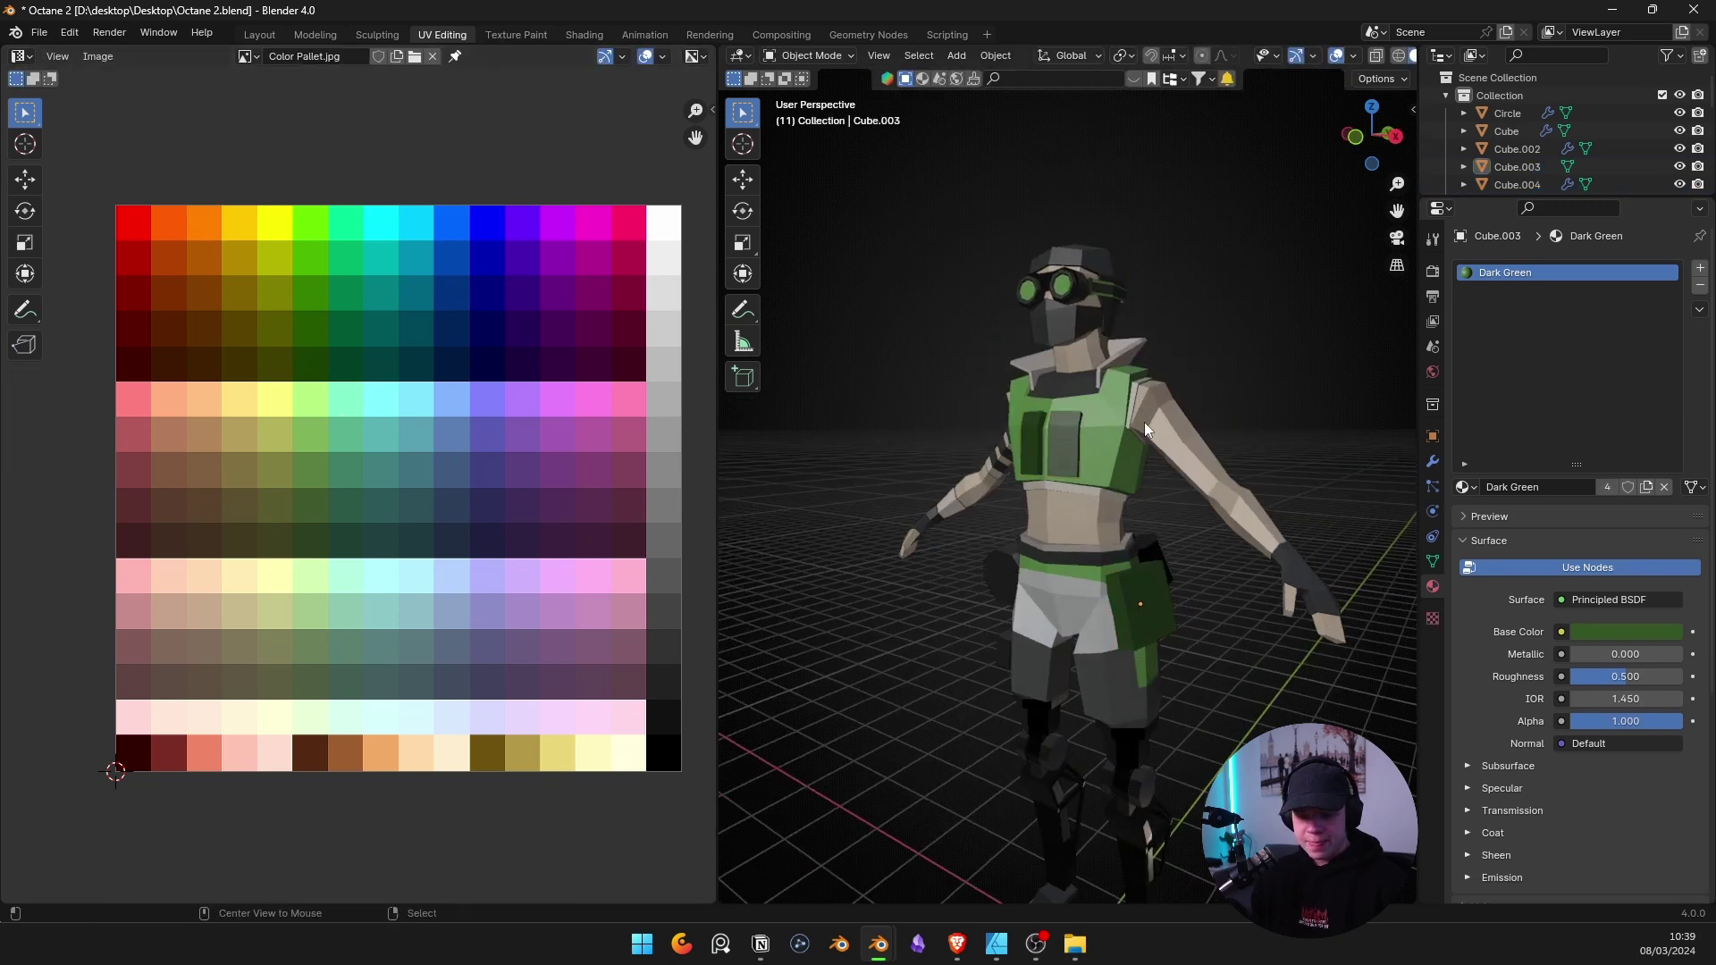
left_click(1129, 417)
left_click(1520, 308)
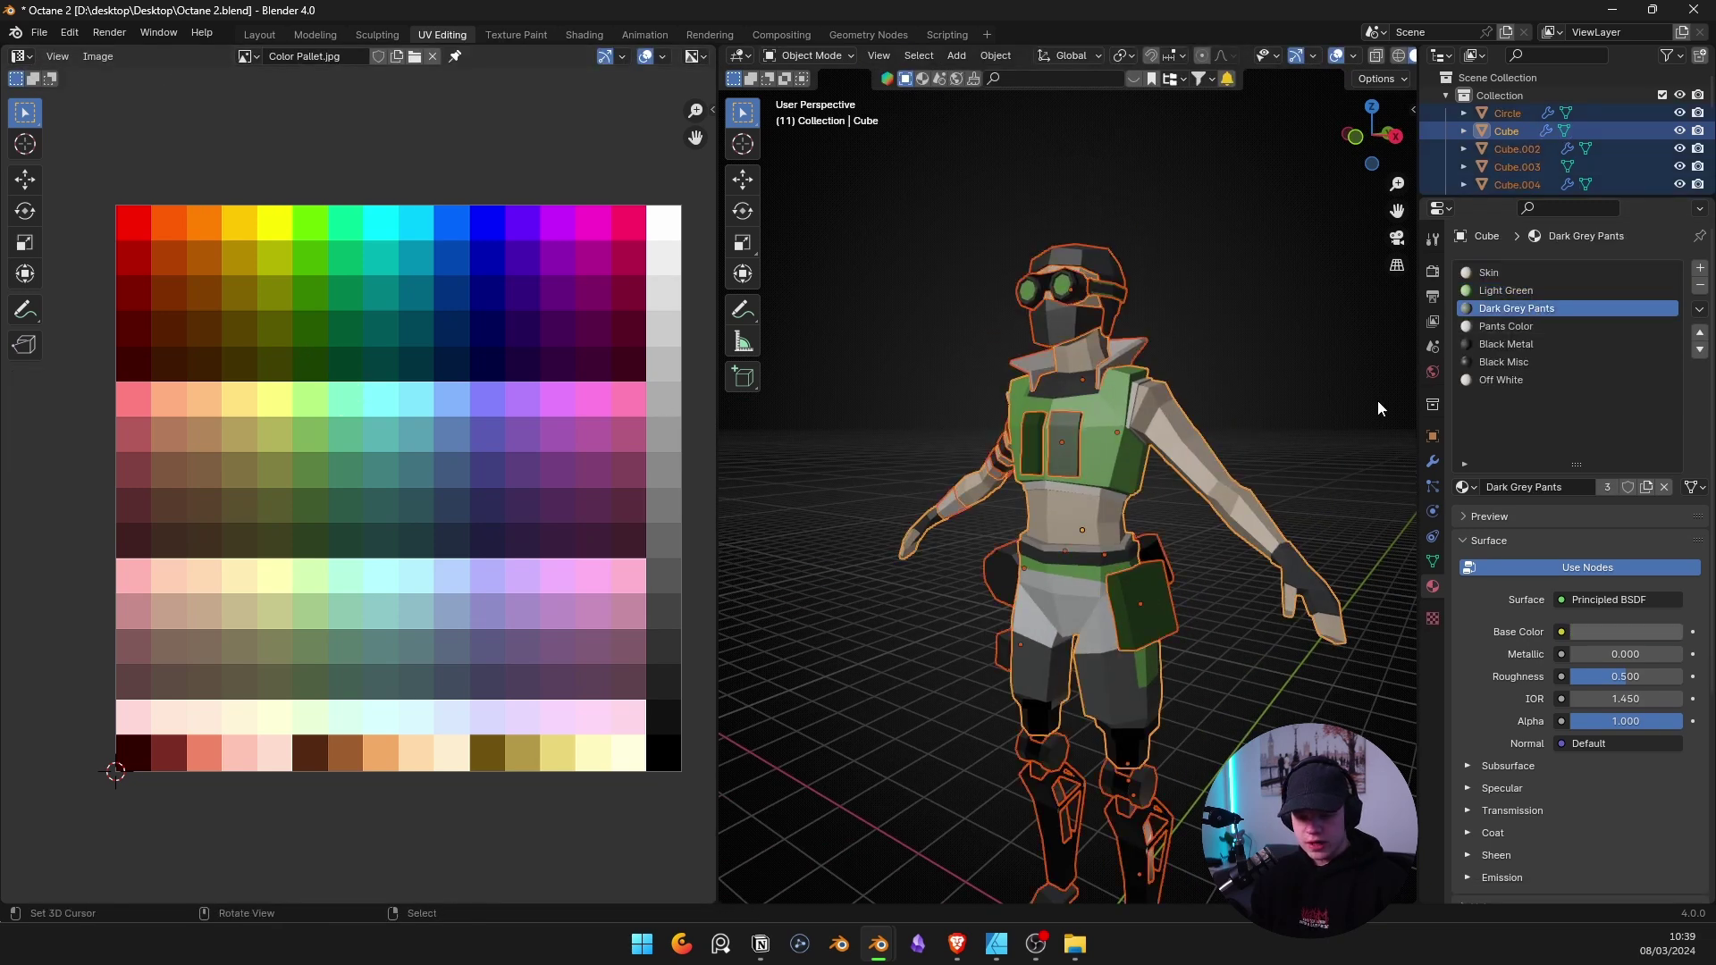
key("Tab")
key("alt+a")
left_click(1598, 509)
Scale down the Dark Grey Pants UVs and place them on a dark grey swatch in the palette's greyscale column.
key("s")
left_click(420, 407)
key("g")
left_click(723, 543)
left_click(664, 577)
key("g")
left_click(704, 652)
key("g")
Select only the body faces assigned to the Pants Color material.
middle_click_drag(647, 598, 544, 504)
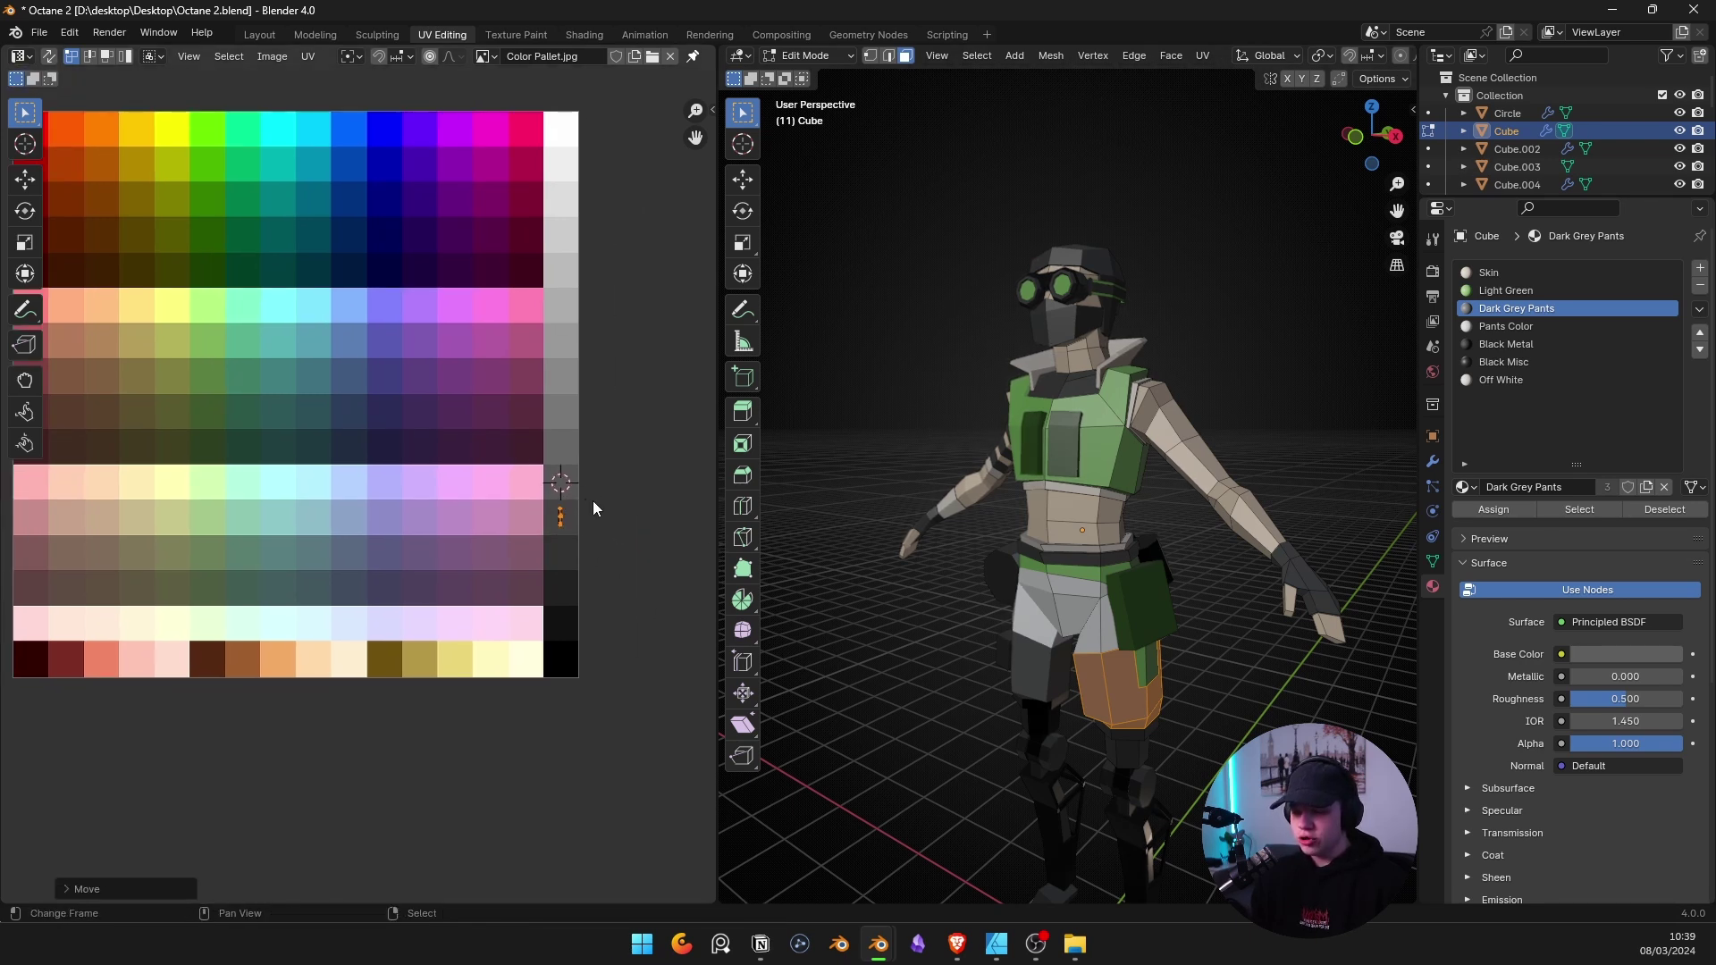
left_click(1514, 327)
left_click(1575, 511)
key("alt+a")
left_click(1565, 507)
Scale the Pants Color UVs to 0 and place them on a near-white swatch of the greyscale column.
scroll(561, 326, "down", 2)
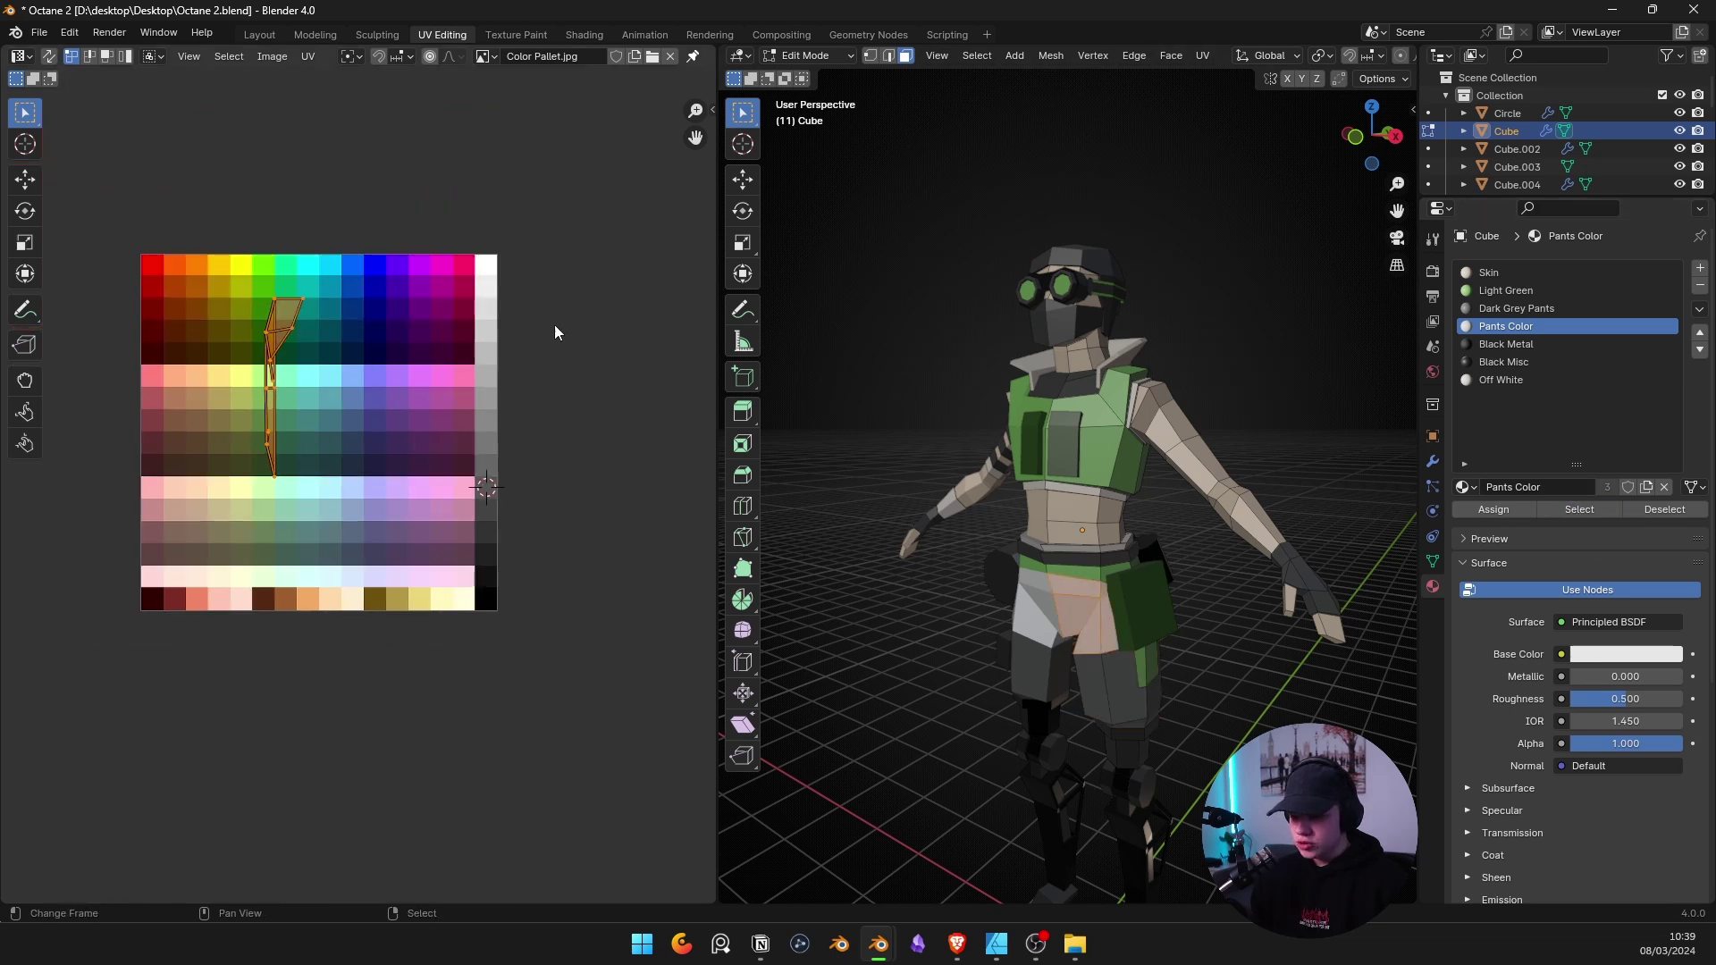
key("s")
key("0")
key("Return")
key("g")
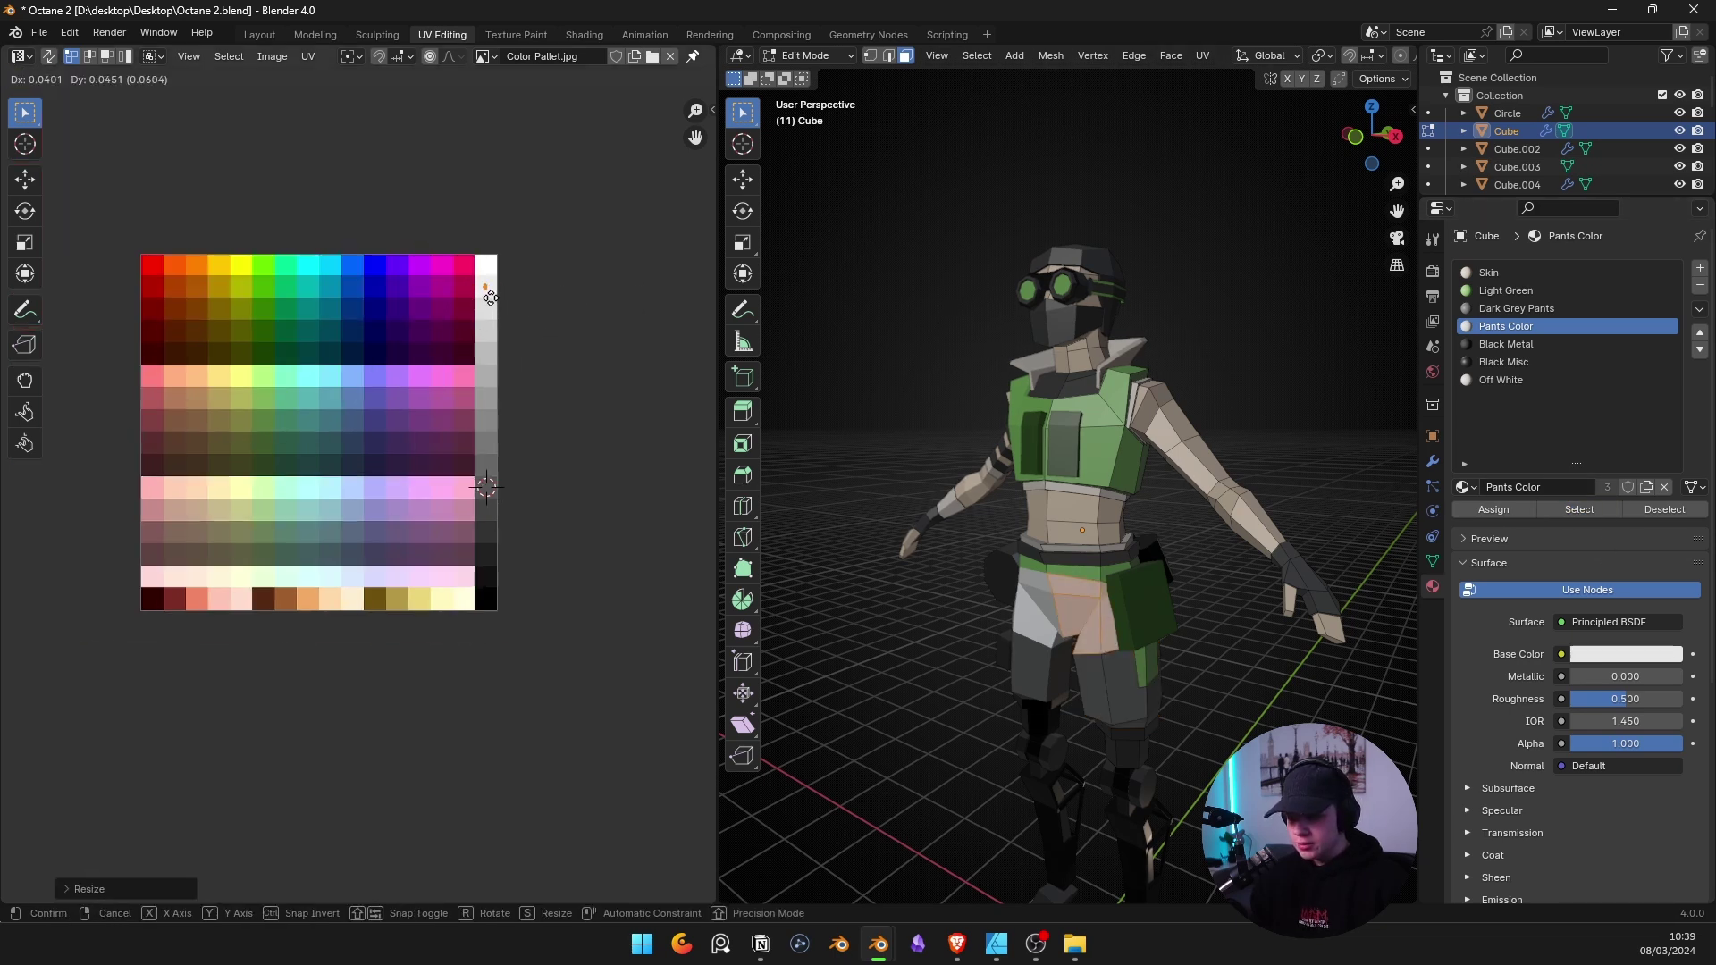
left_click(493, 304)
Select only the Black Metal faces, move their shrunken UVs to a dark palette swatch, and leave Edit Mode.
left_click(1528, 345)
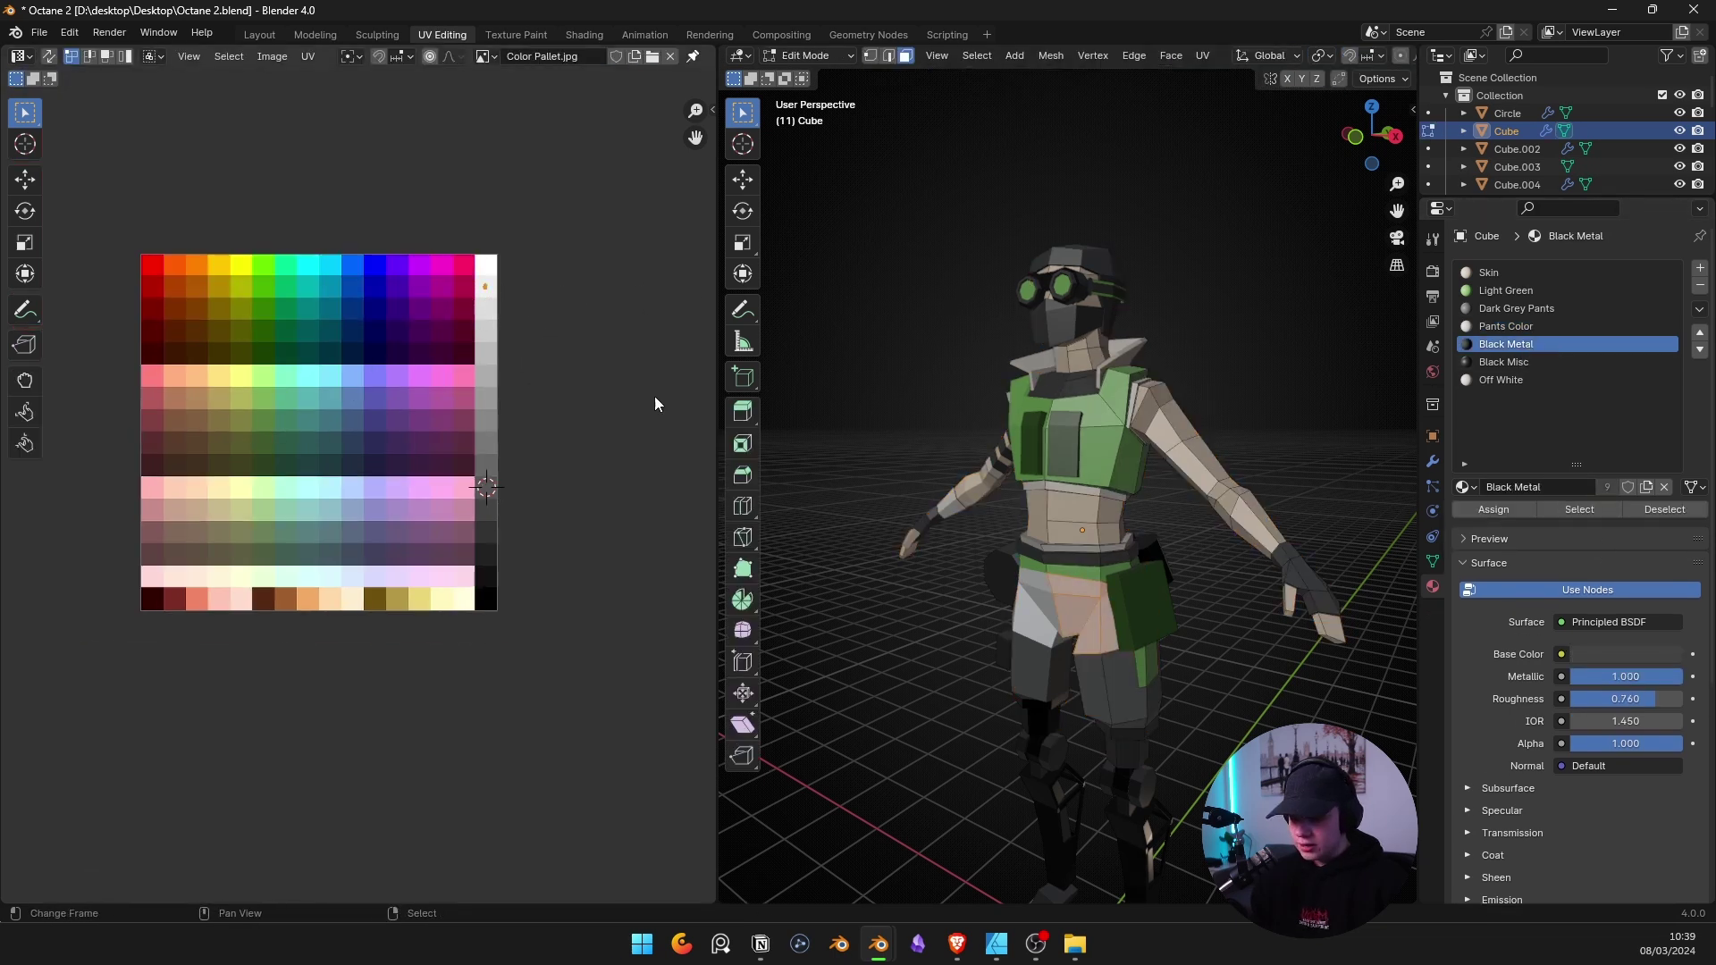
key("alt+a")
left_click(1579, 510)
key("g")
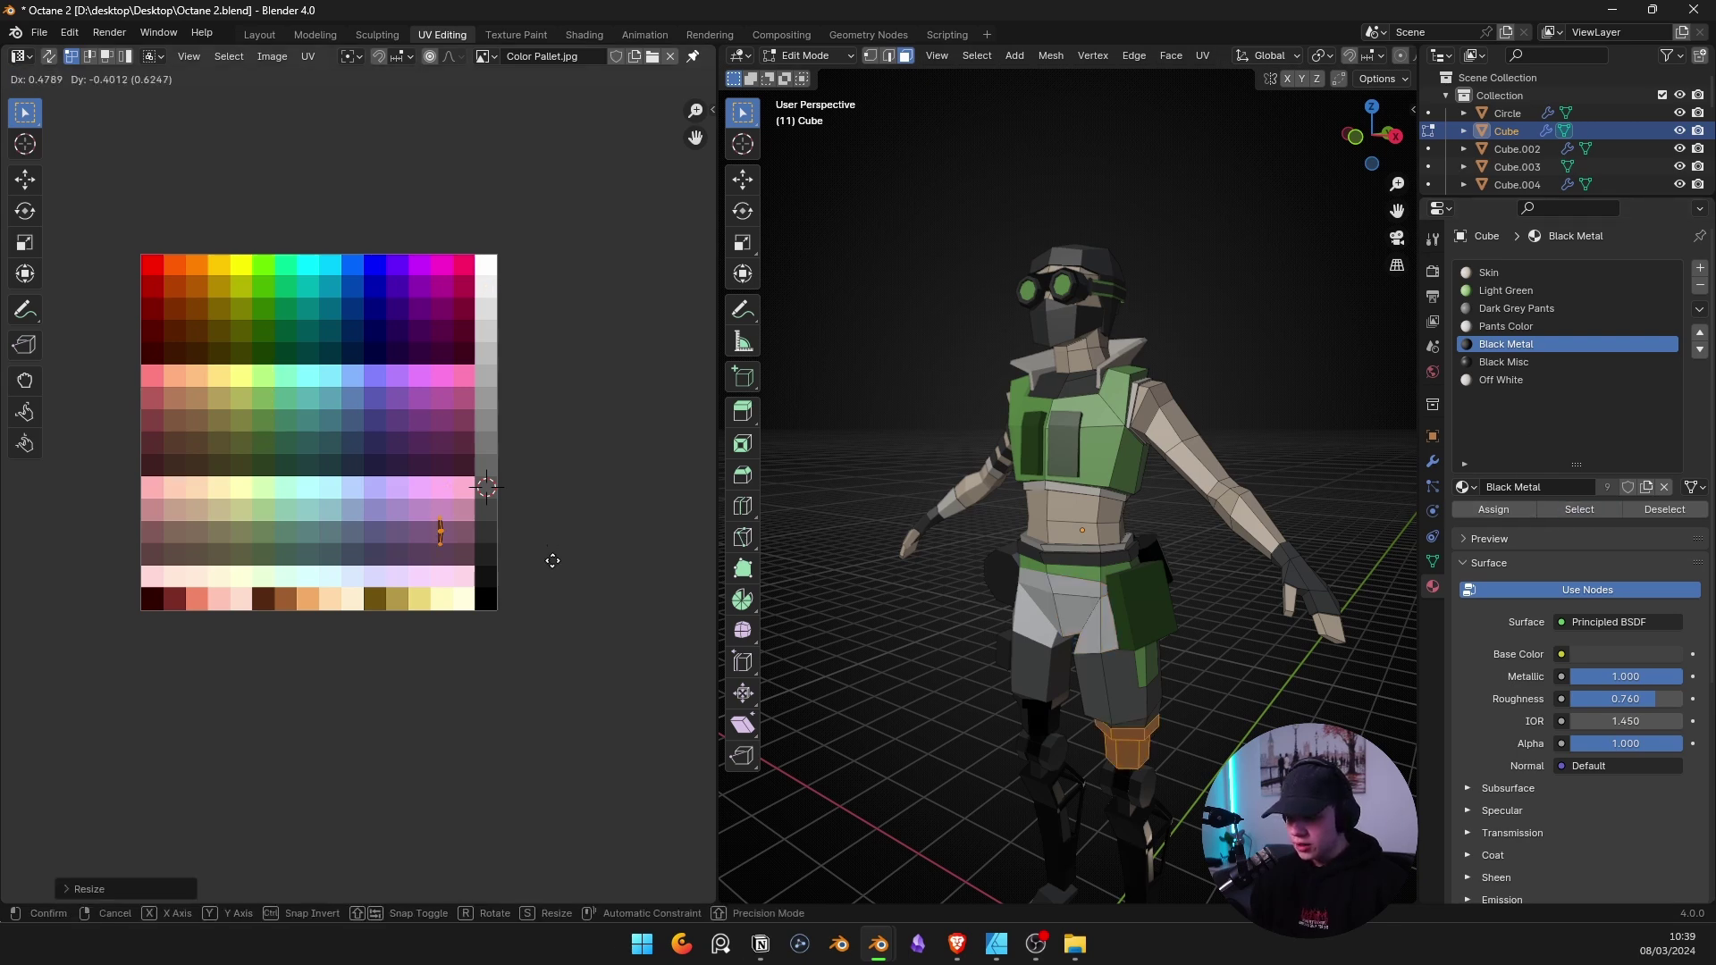
left_click(528, 587)
key("Tab")
Select the body mesh and remove all of its material slots.
key("KP_1")
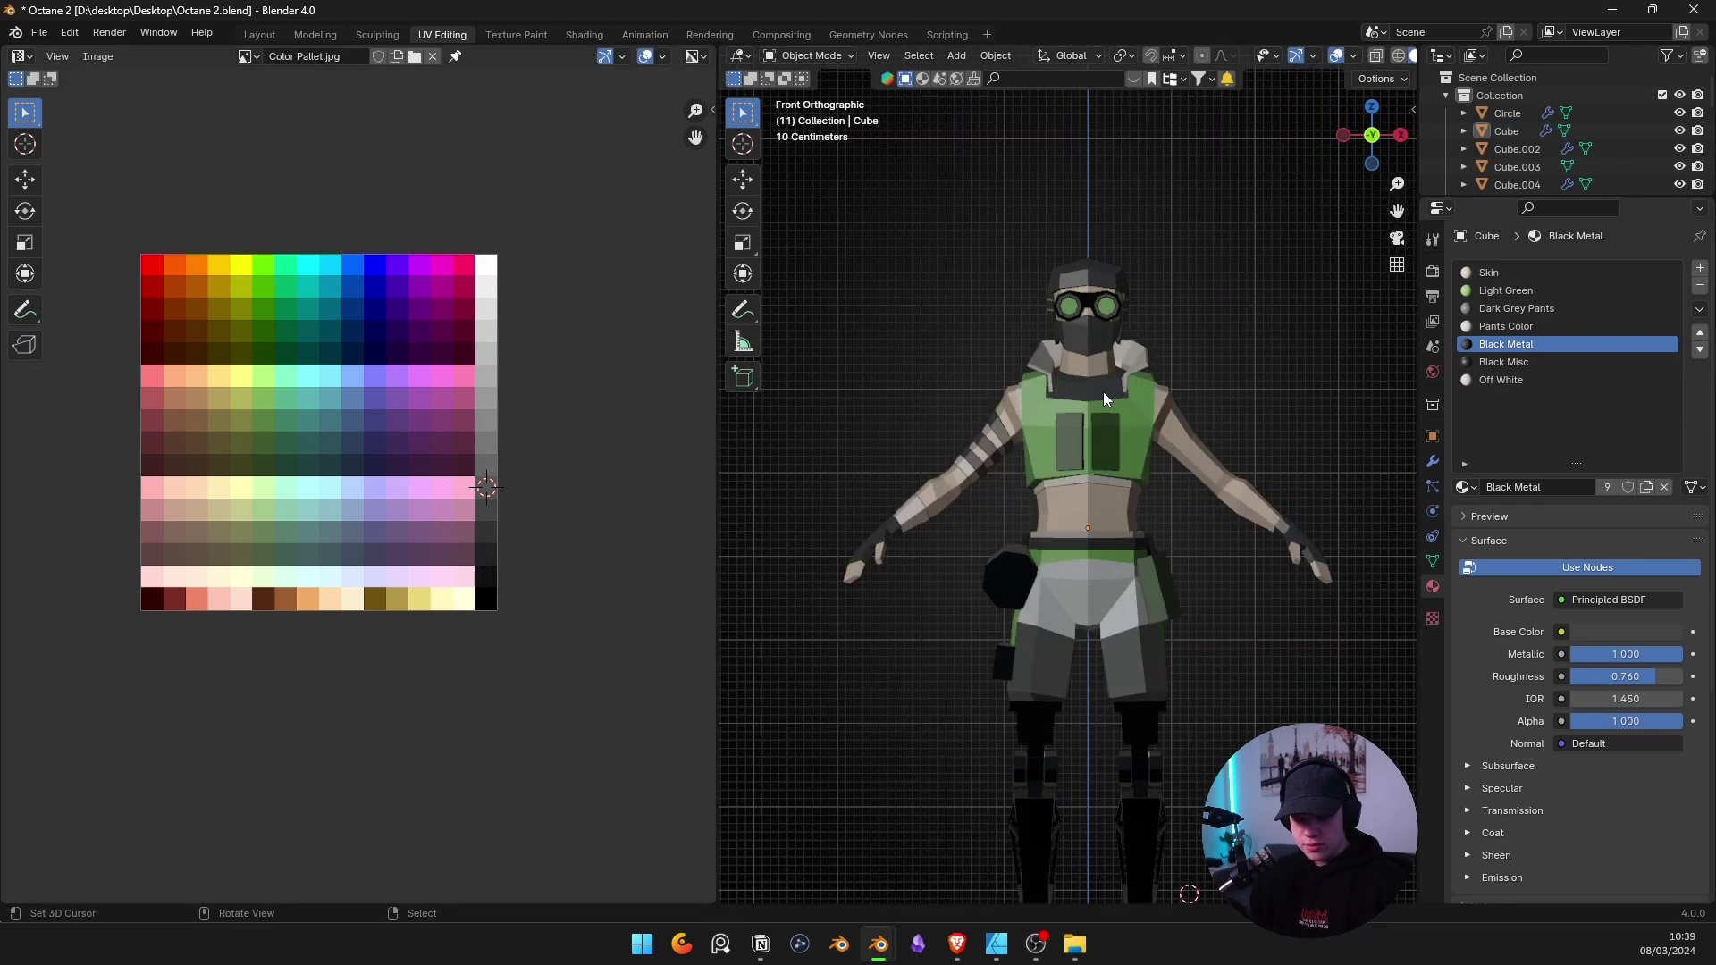
middle_click_drag(1140, 420, 1126, 469)
right_click(1127, 467)
left_click(1698, 286)
left_click(1698, 286)
left_click(1698, 286)
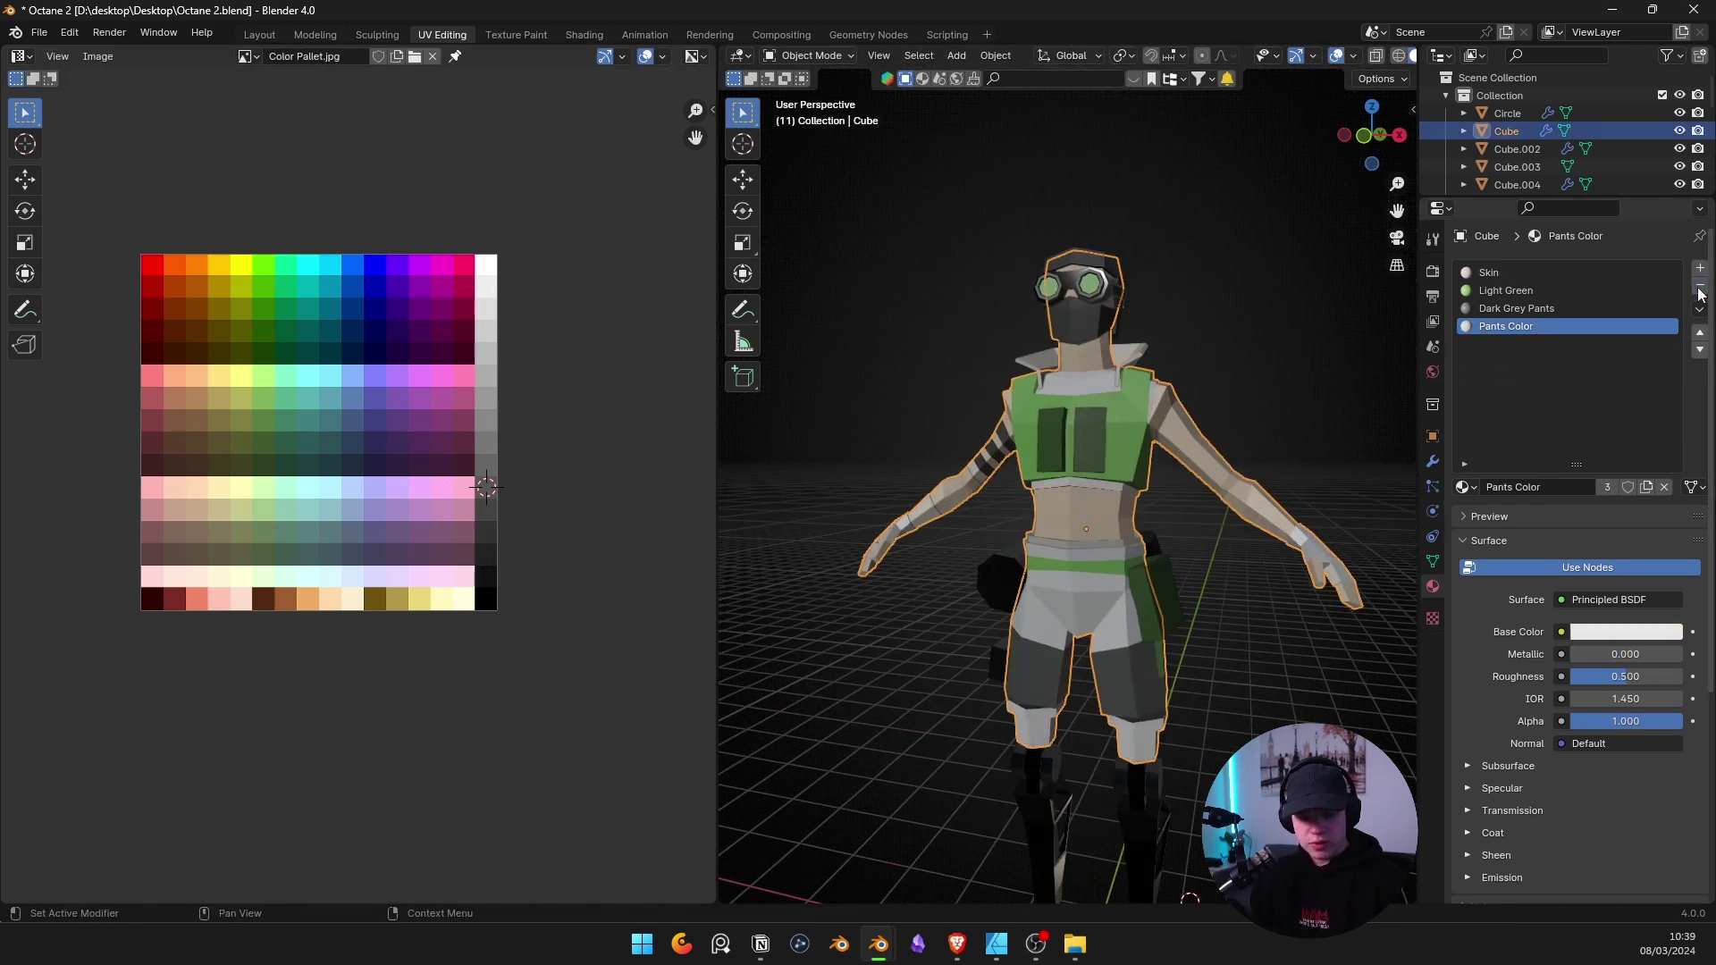
left_click(1699, 286)
left_click(1699, 286)
left_click(1700, 286)
left_click(1699, 286)
Create a new material on the body and use the Color Pallet.jpg image texture as its base colour.
left_click(1526, 486)
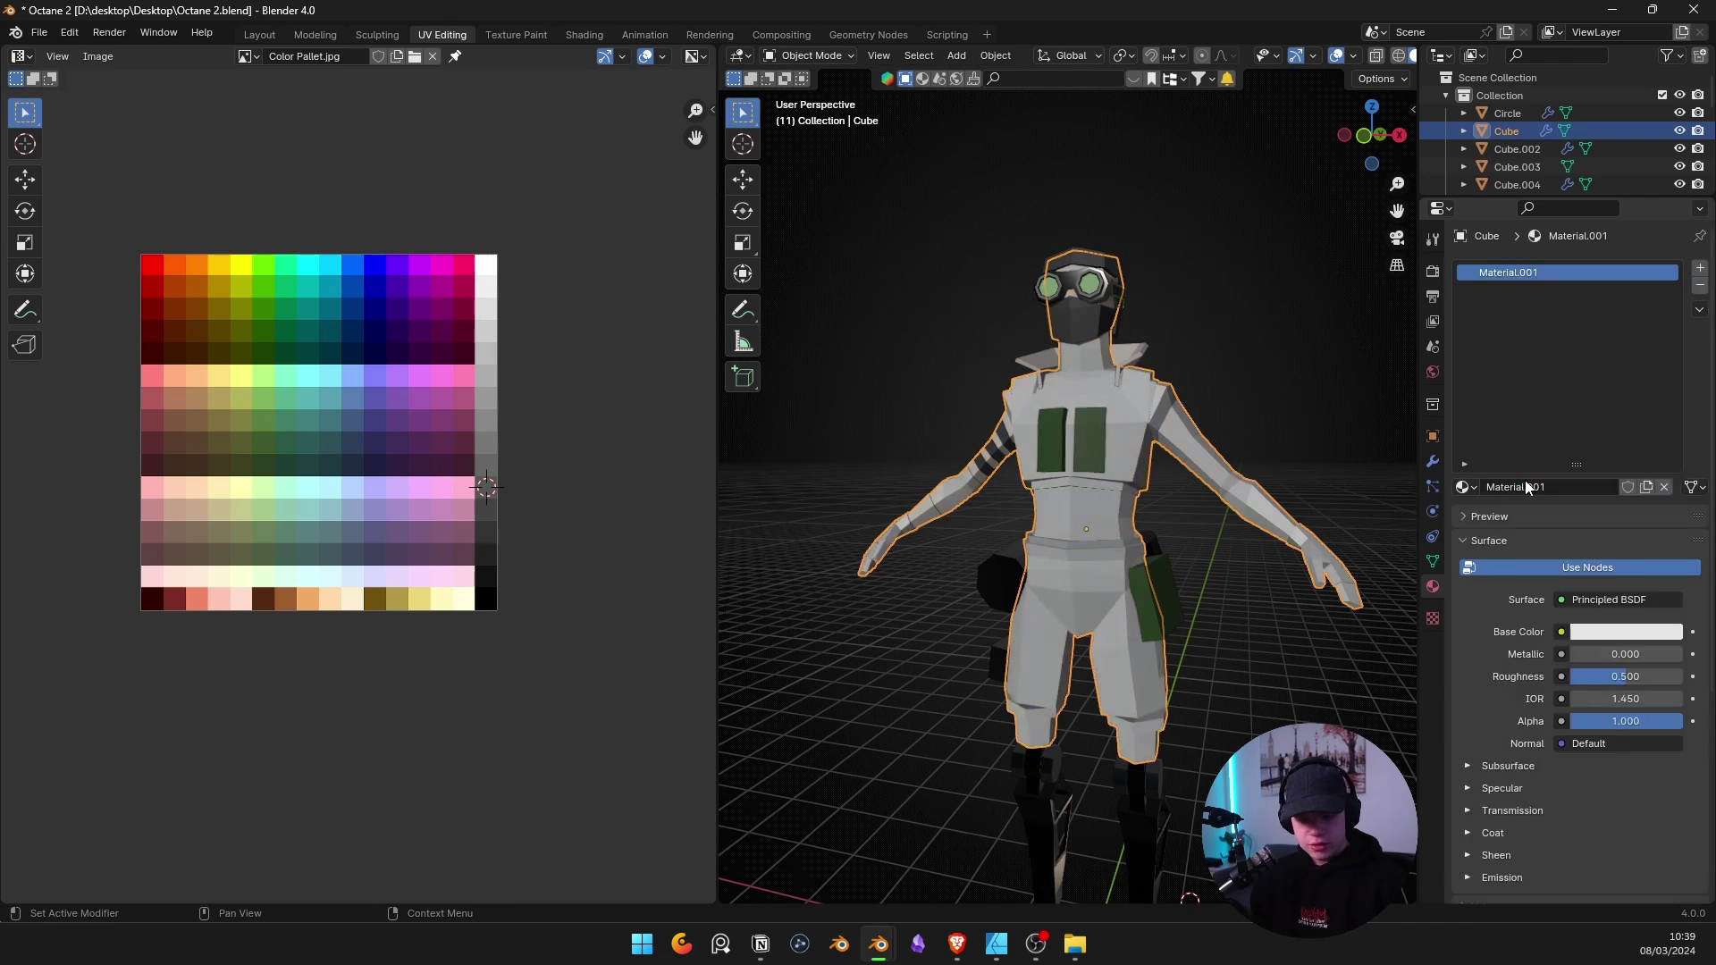
left_click(1562, 632)
left_click(1147, 750)
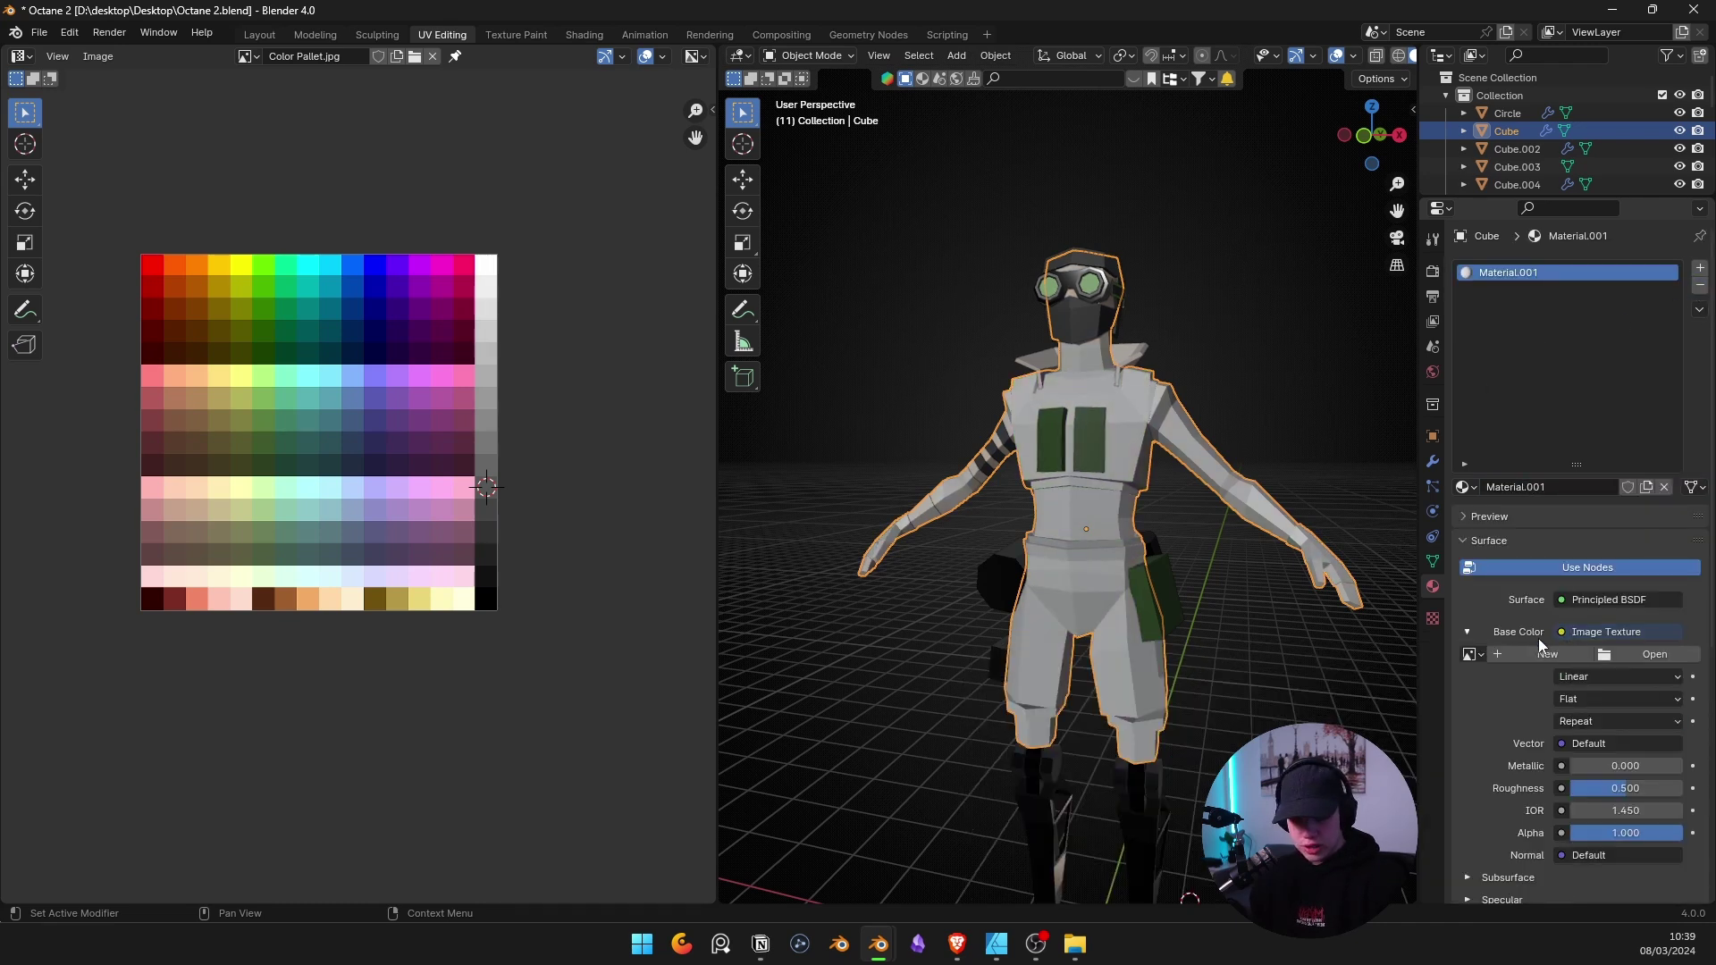
left_click(1472, 655)
left_click(1351, 683)
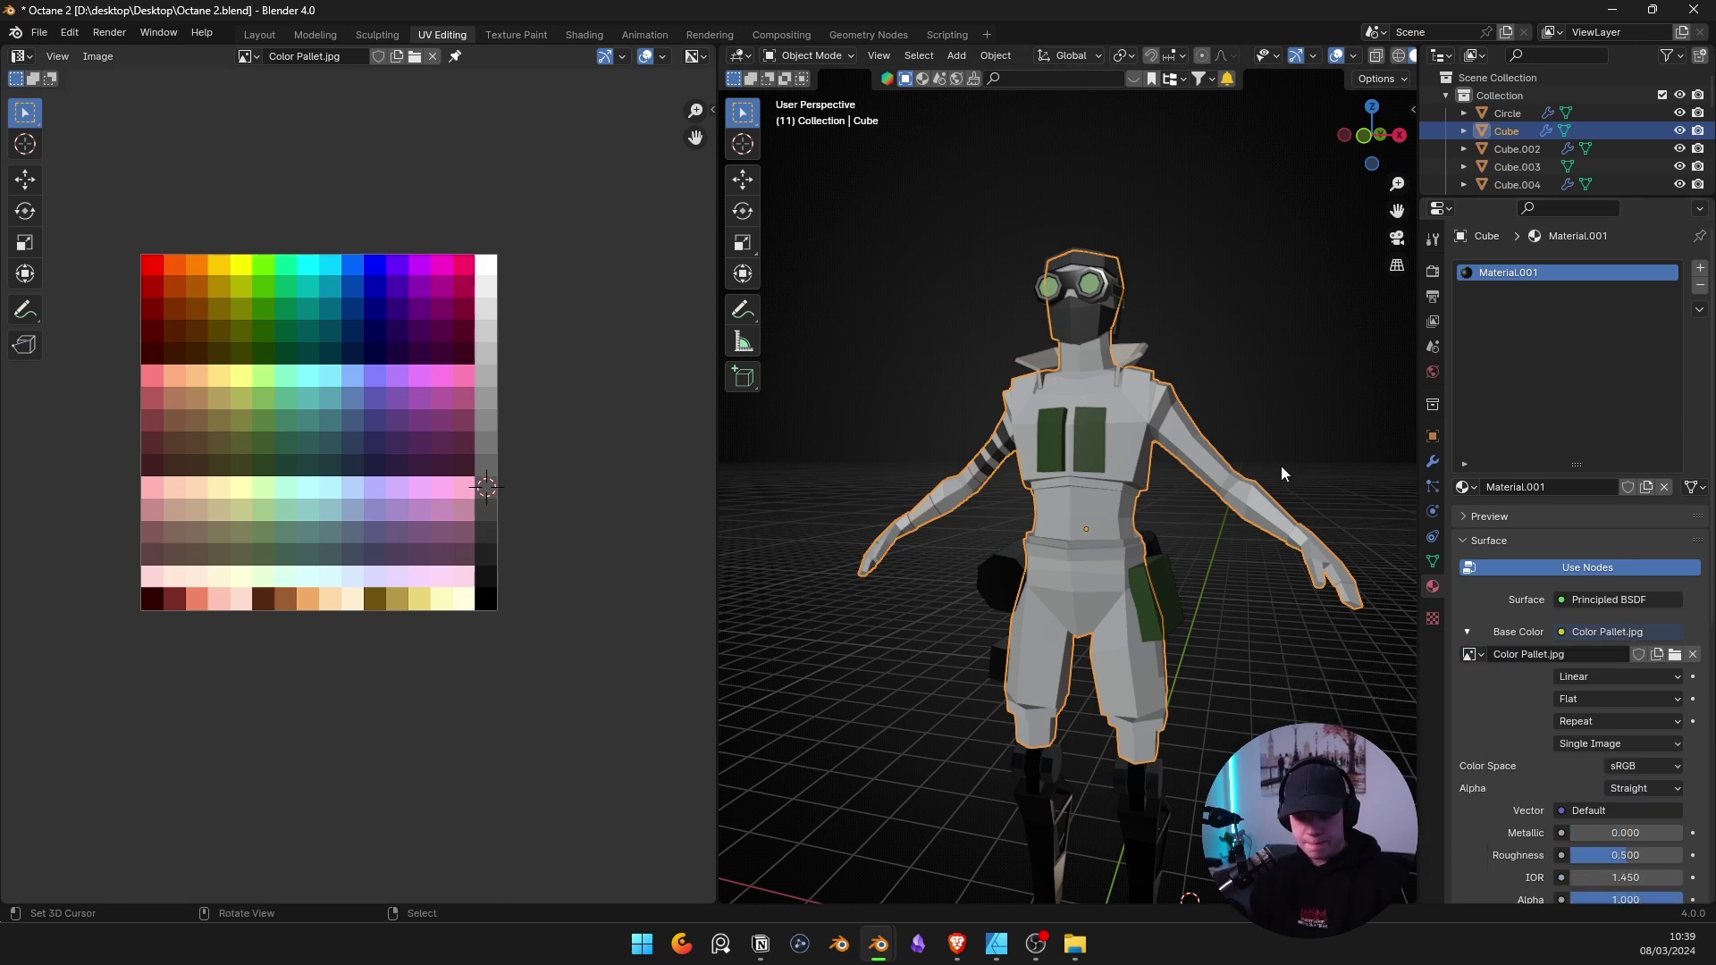
Set the solid viewport shading to colour objects by texture.
middle_click_drag(1279, 464, 1188, 477)
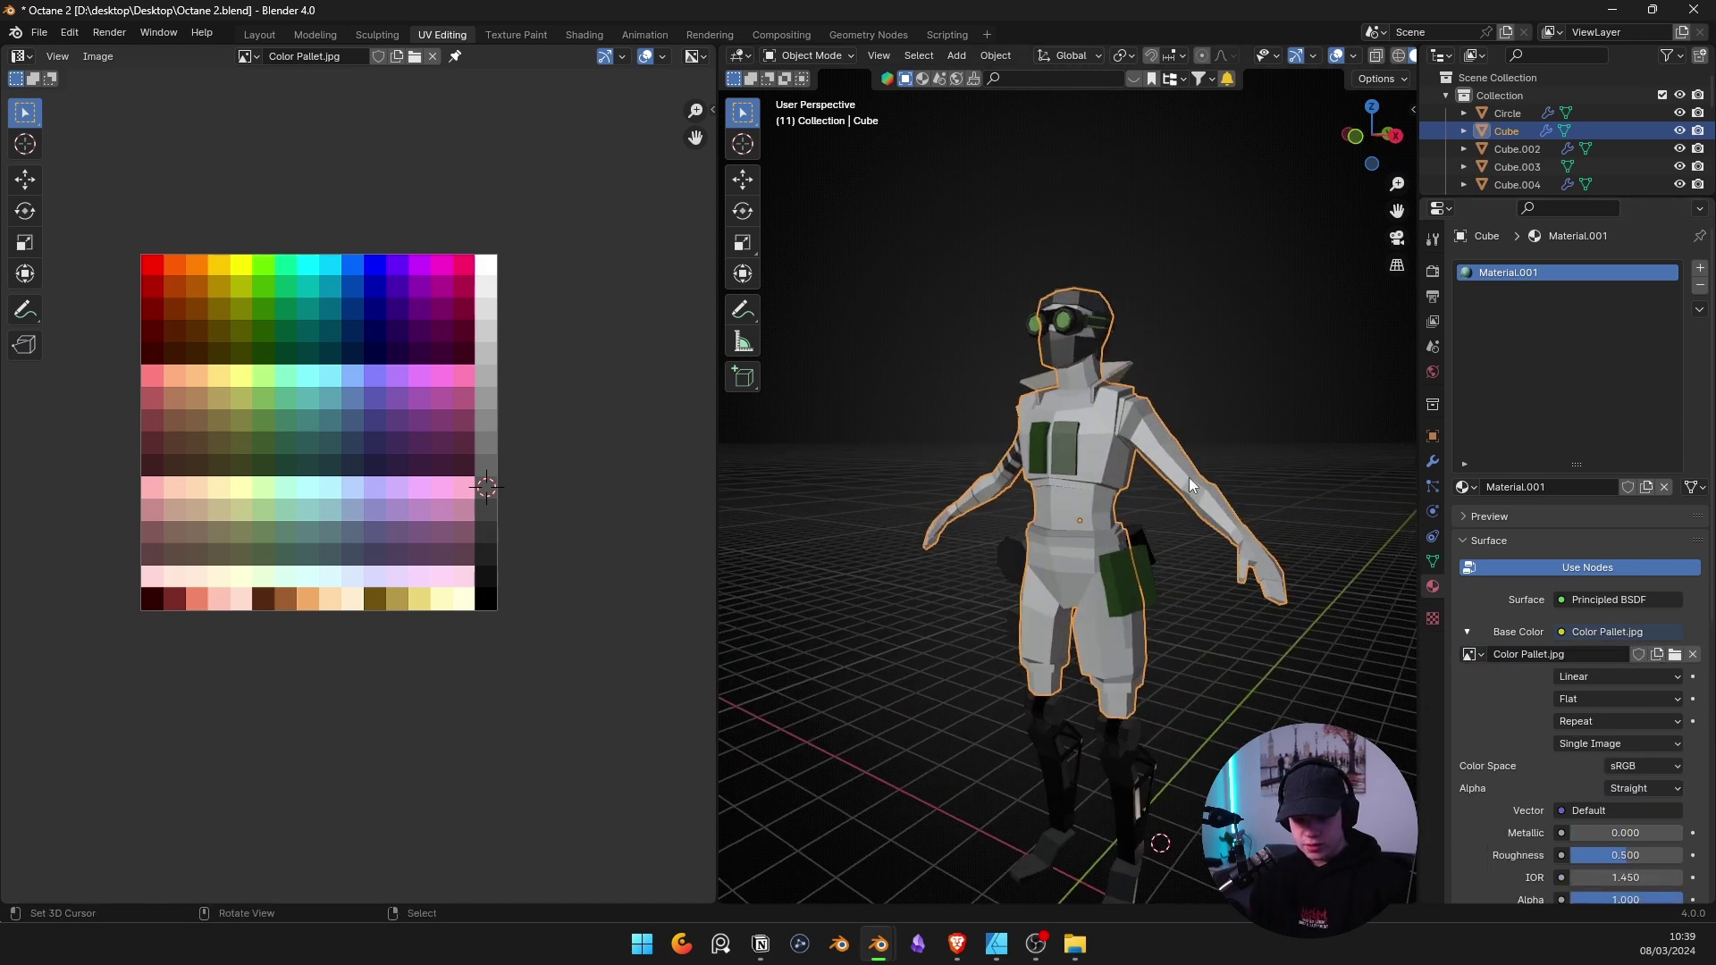
scroll(1395, 63, "down", 3)
left_click(1401, 55)
left_click(1473, 326)
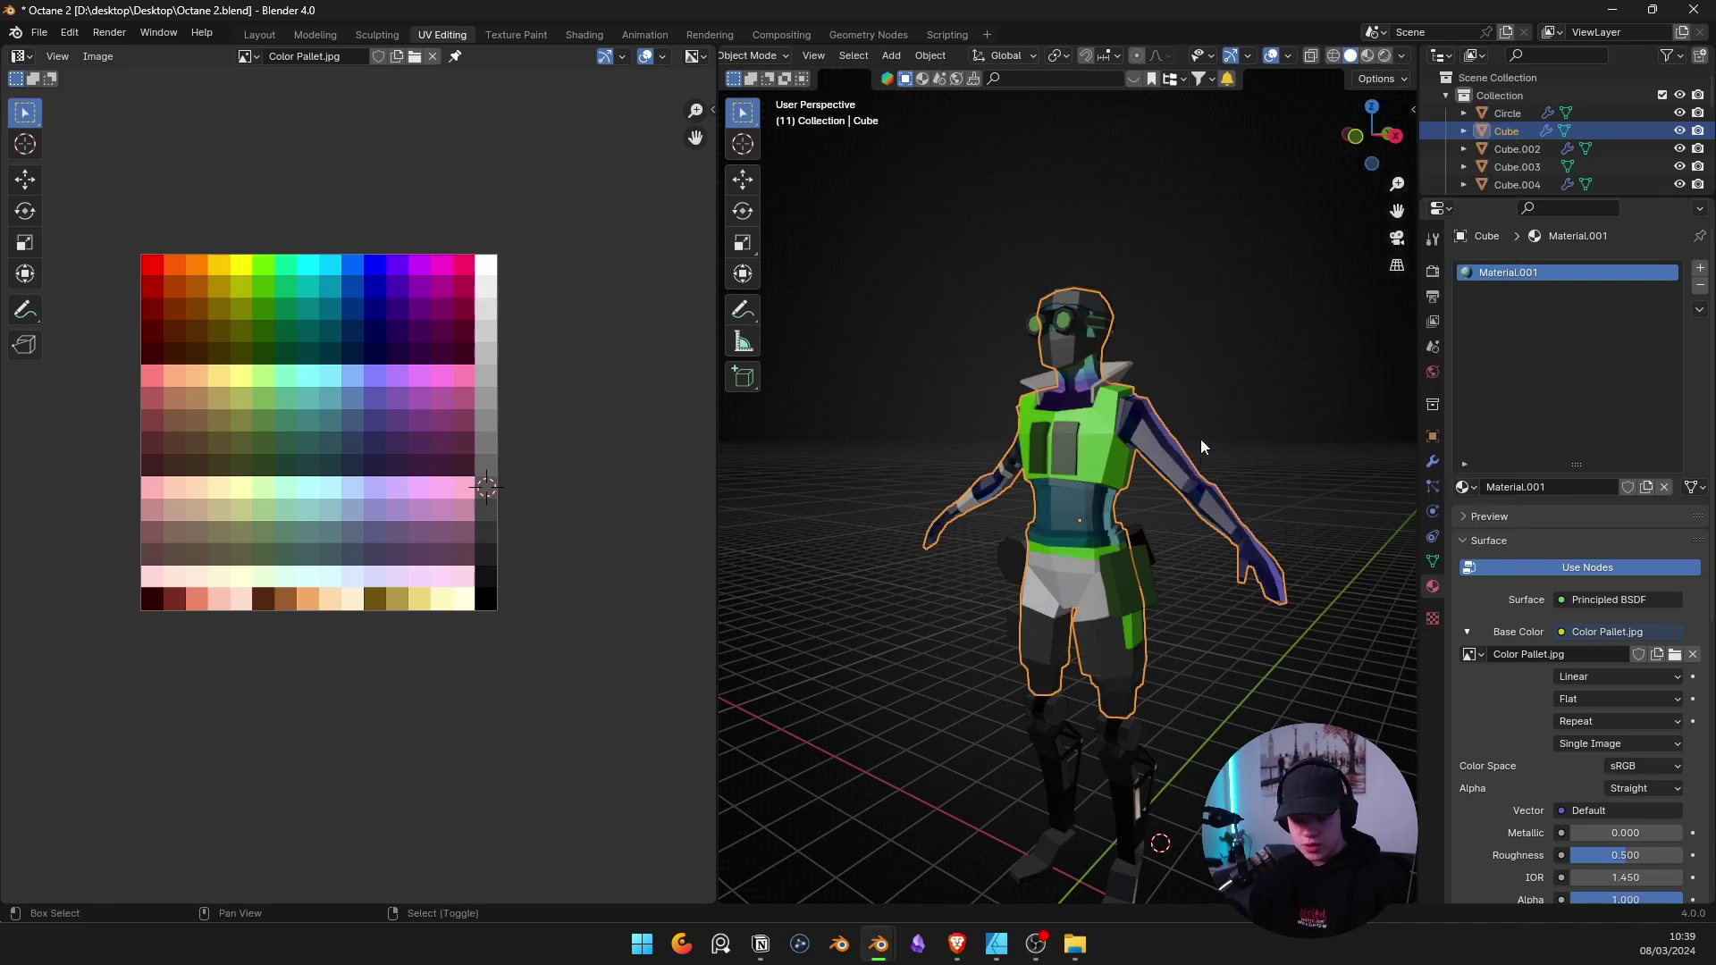
Switch the viewport to Material Preview shading and inspect the palette colours on the character.
scroll(1203, 424, "up", 3)
key("z")
left_click(1209, 497)
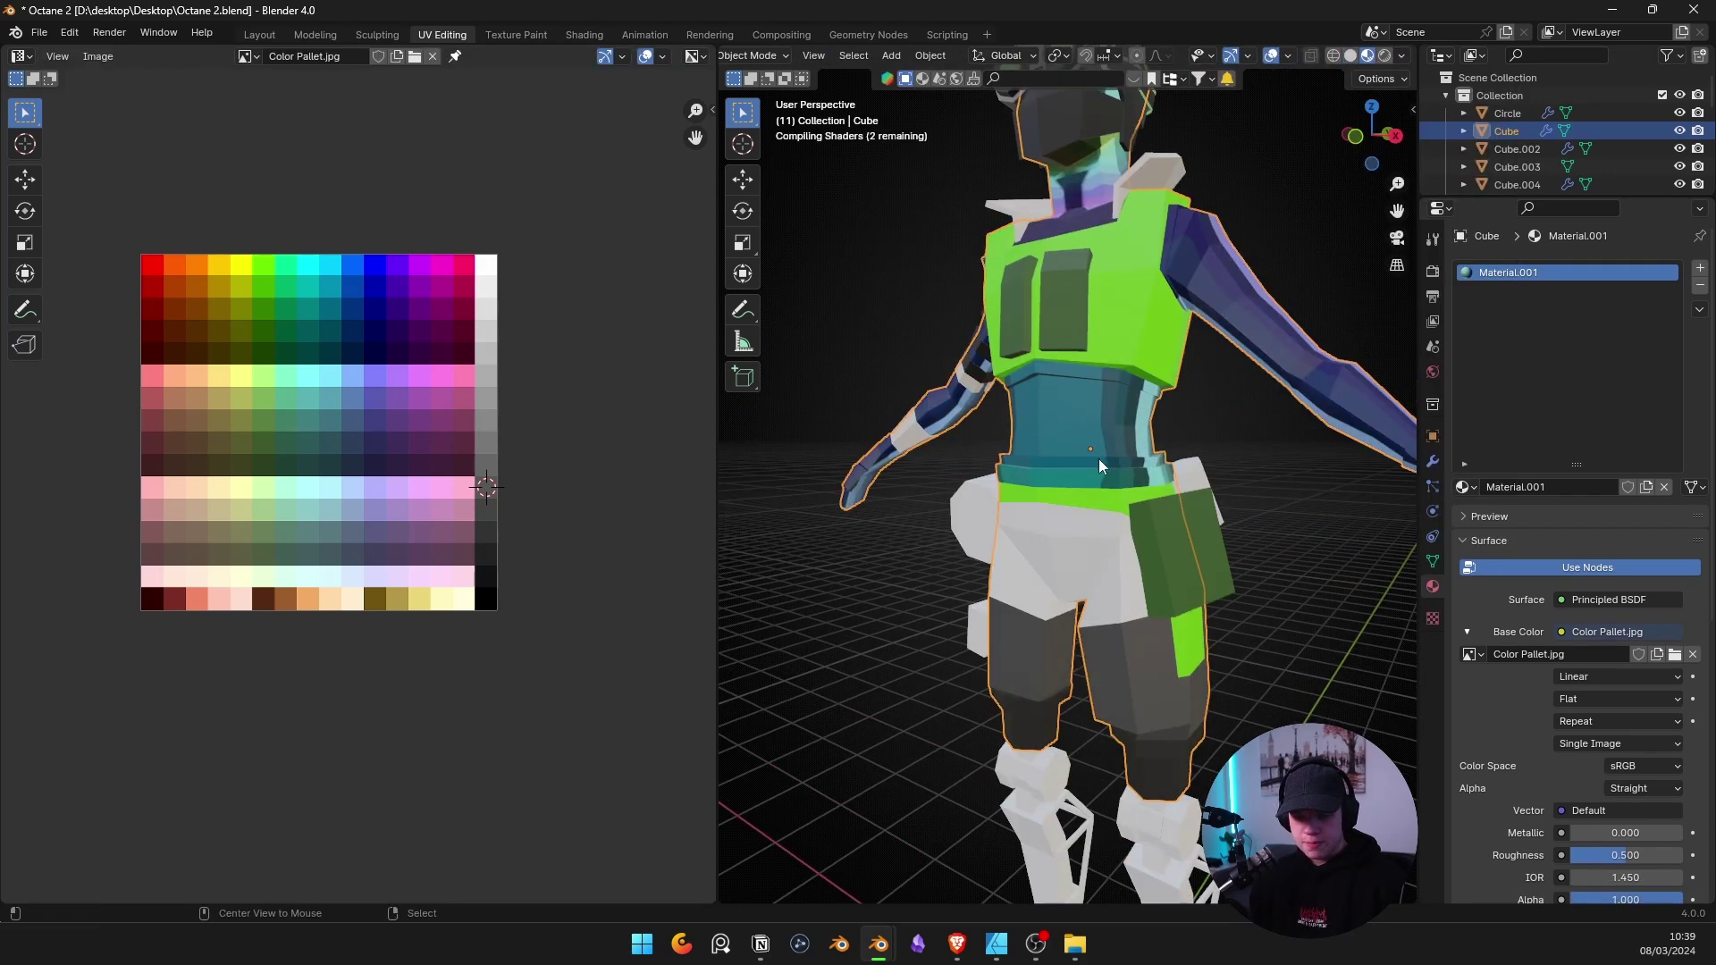
scroll(1162, 478, "down", 4)
scroll(1179, 481, "up", 4)
middle_click_drag(1188, 483, 1144, 478)
right_click(1144, 479)
scroll(1144, 473, "down", 2)
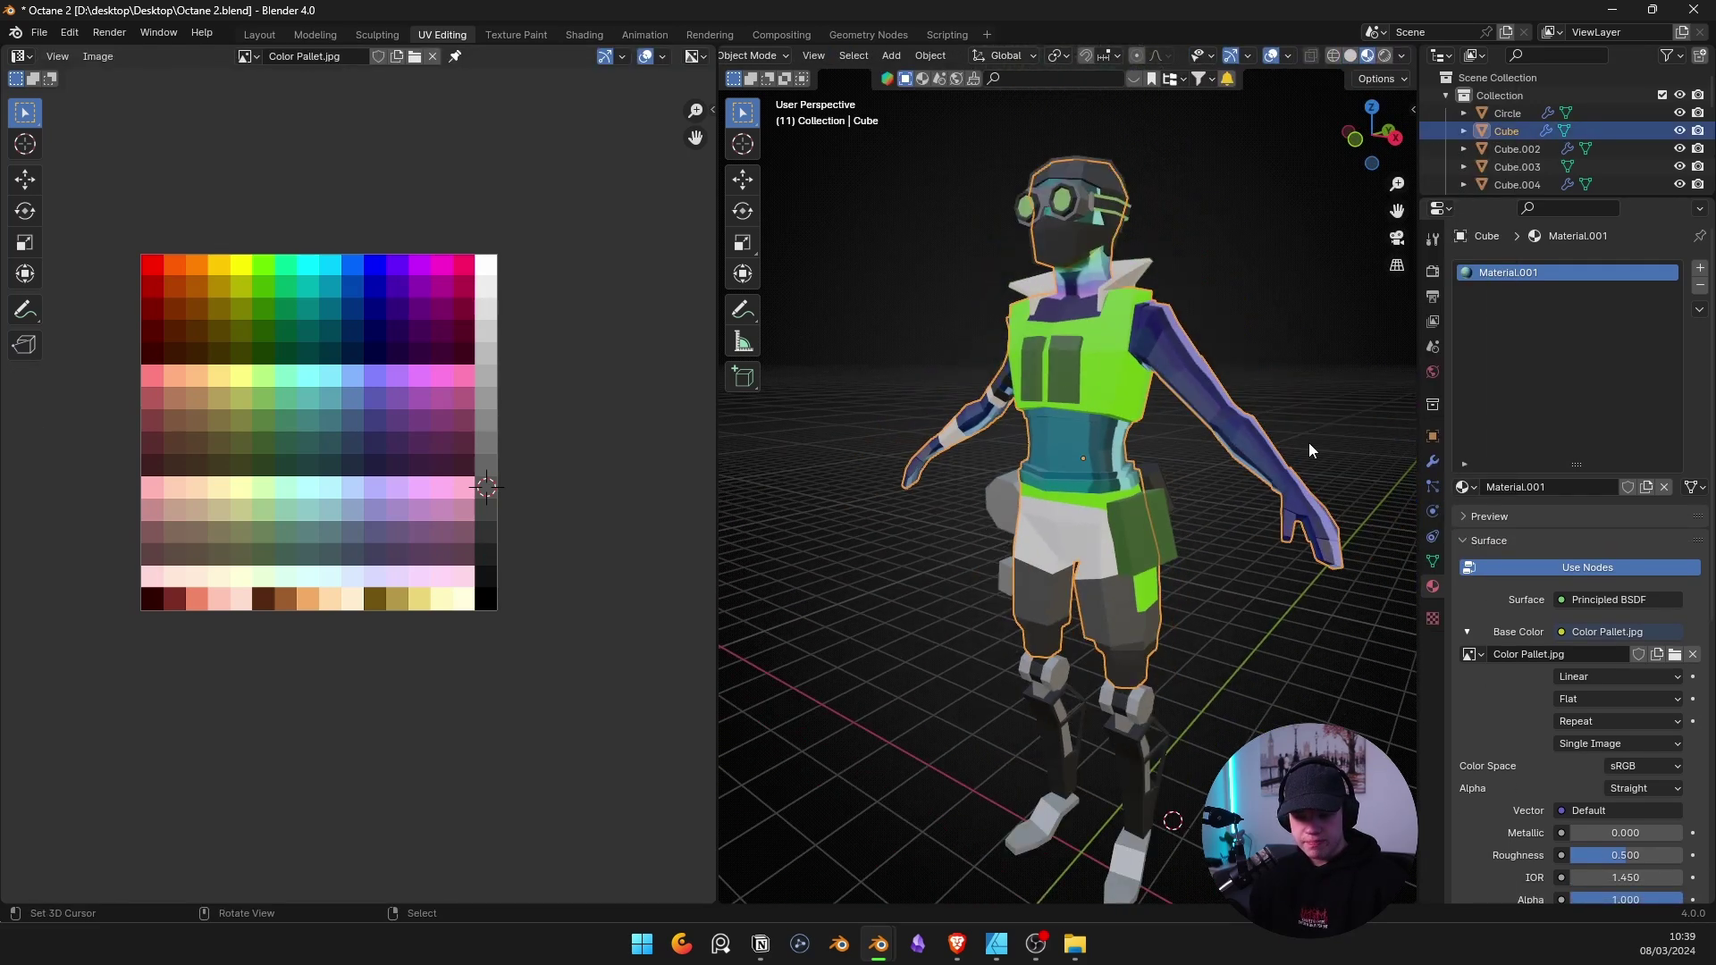
Set the interpolation of the body material's Color Pallet.jpg image texture to Closest.
middle_click_drag(1313, 572, 1228, 624)
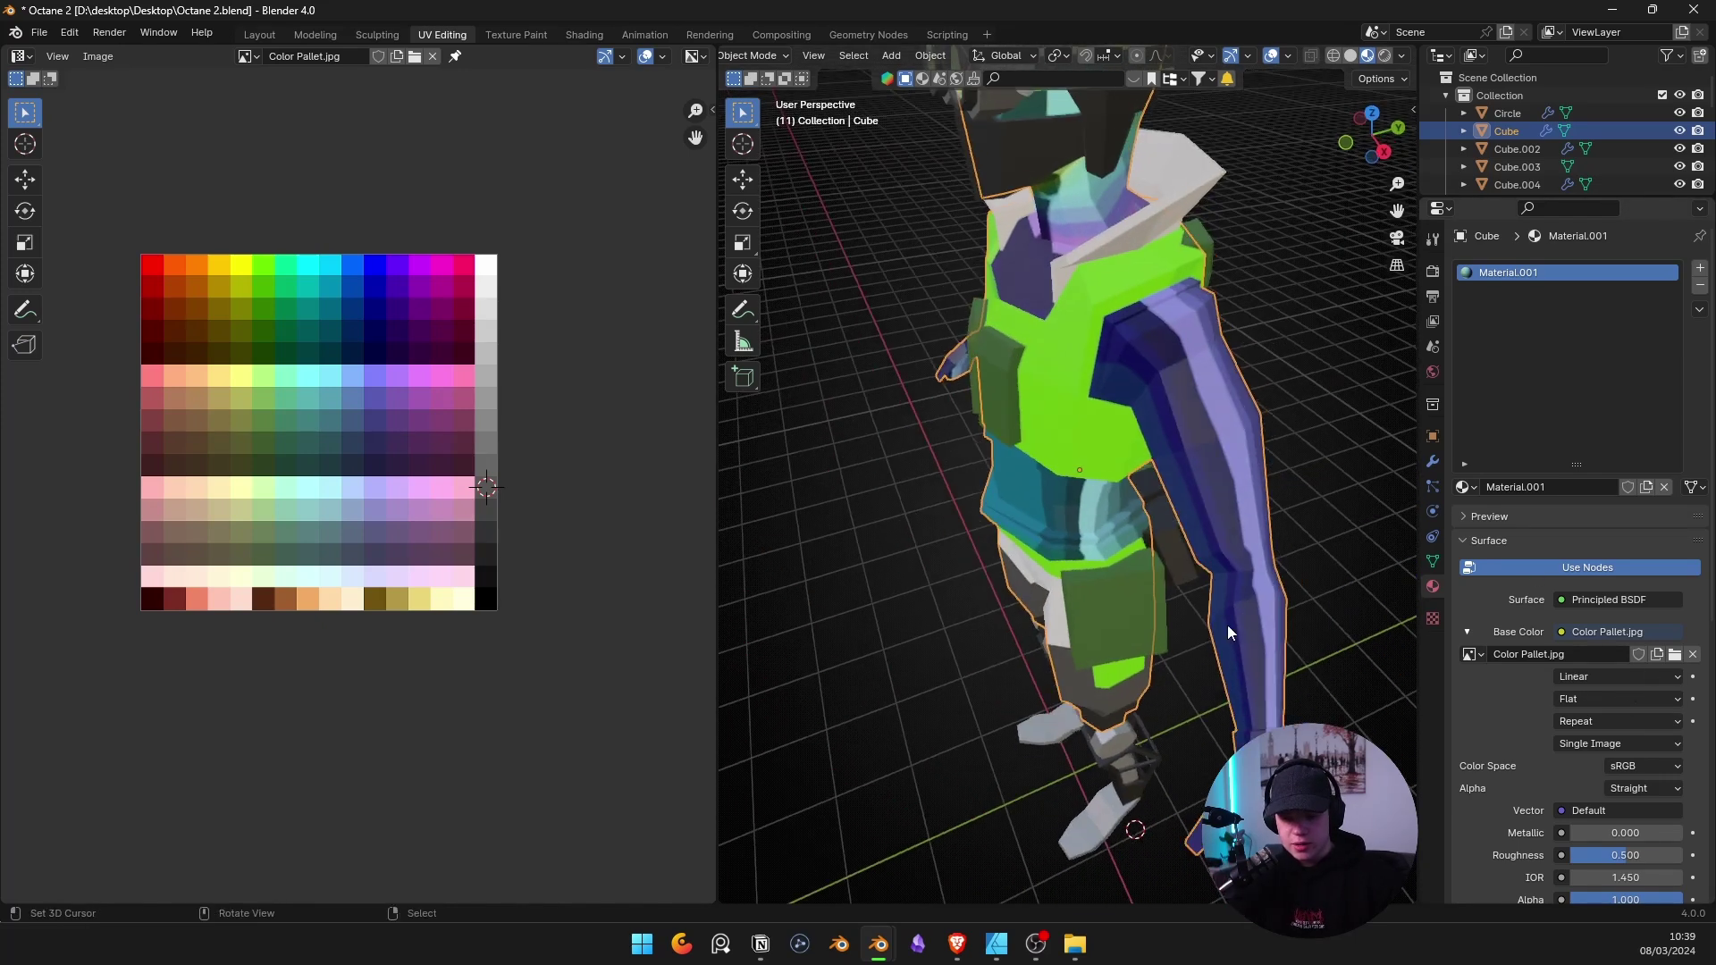
scroll(1269, 590, "up", 4)
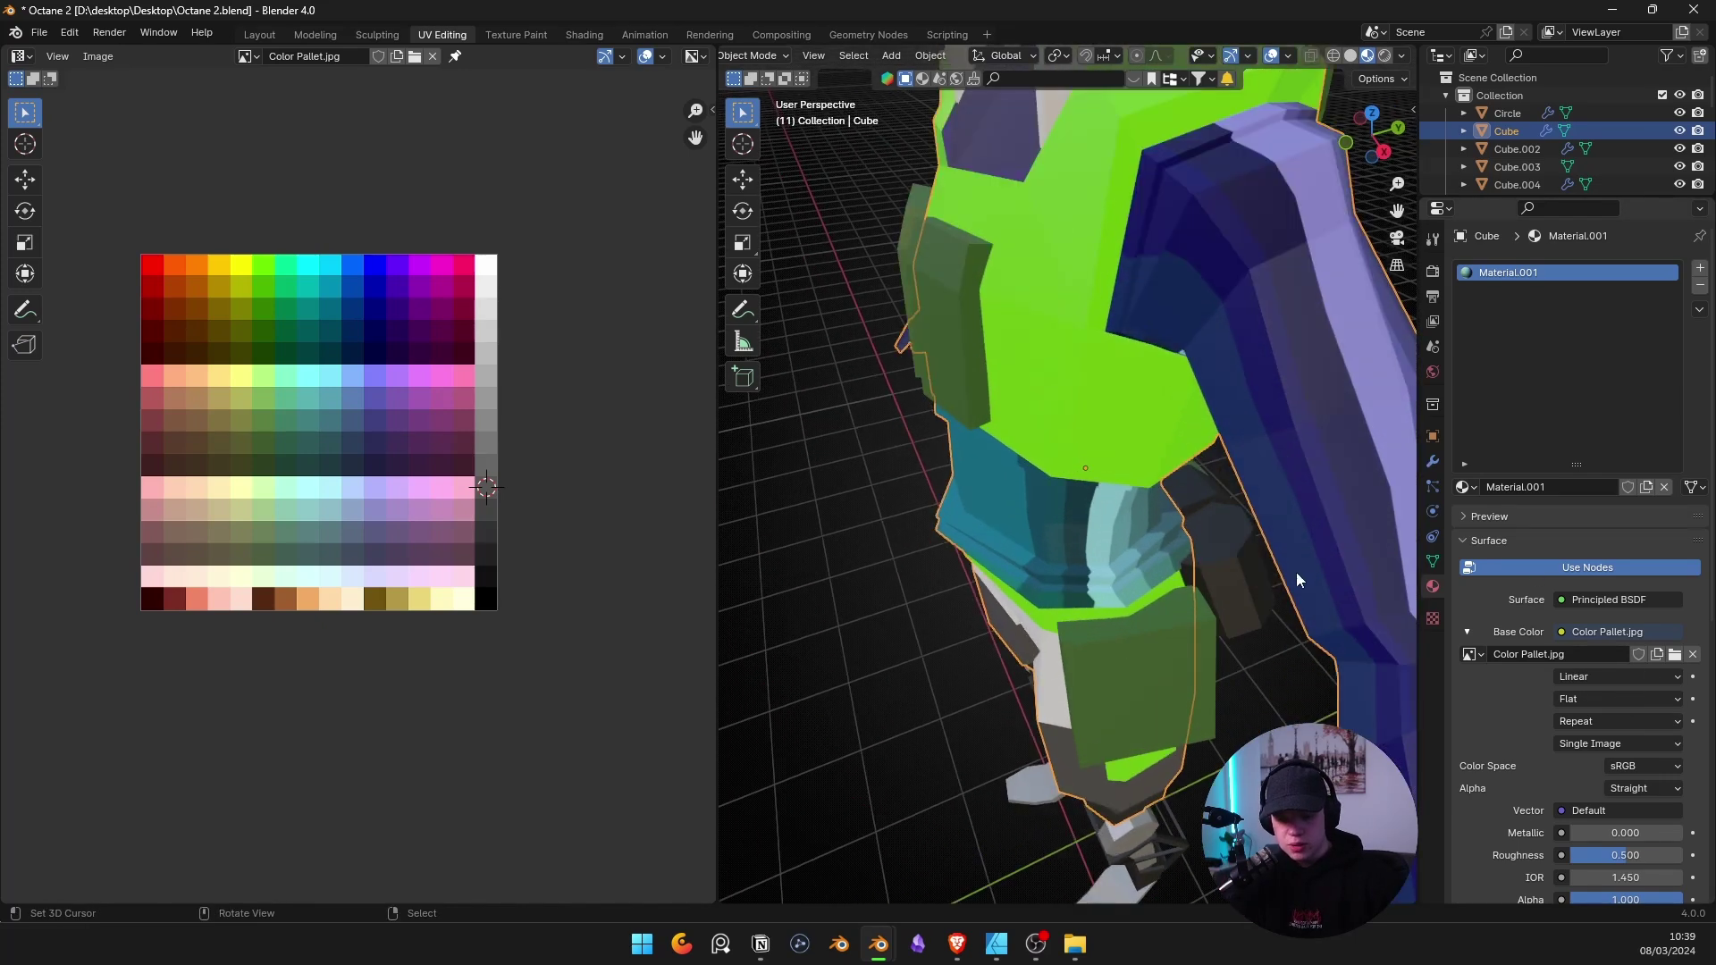
left_click(1628, 683)
left_click(1610, 715)
left_click(1600, 699)
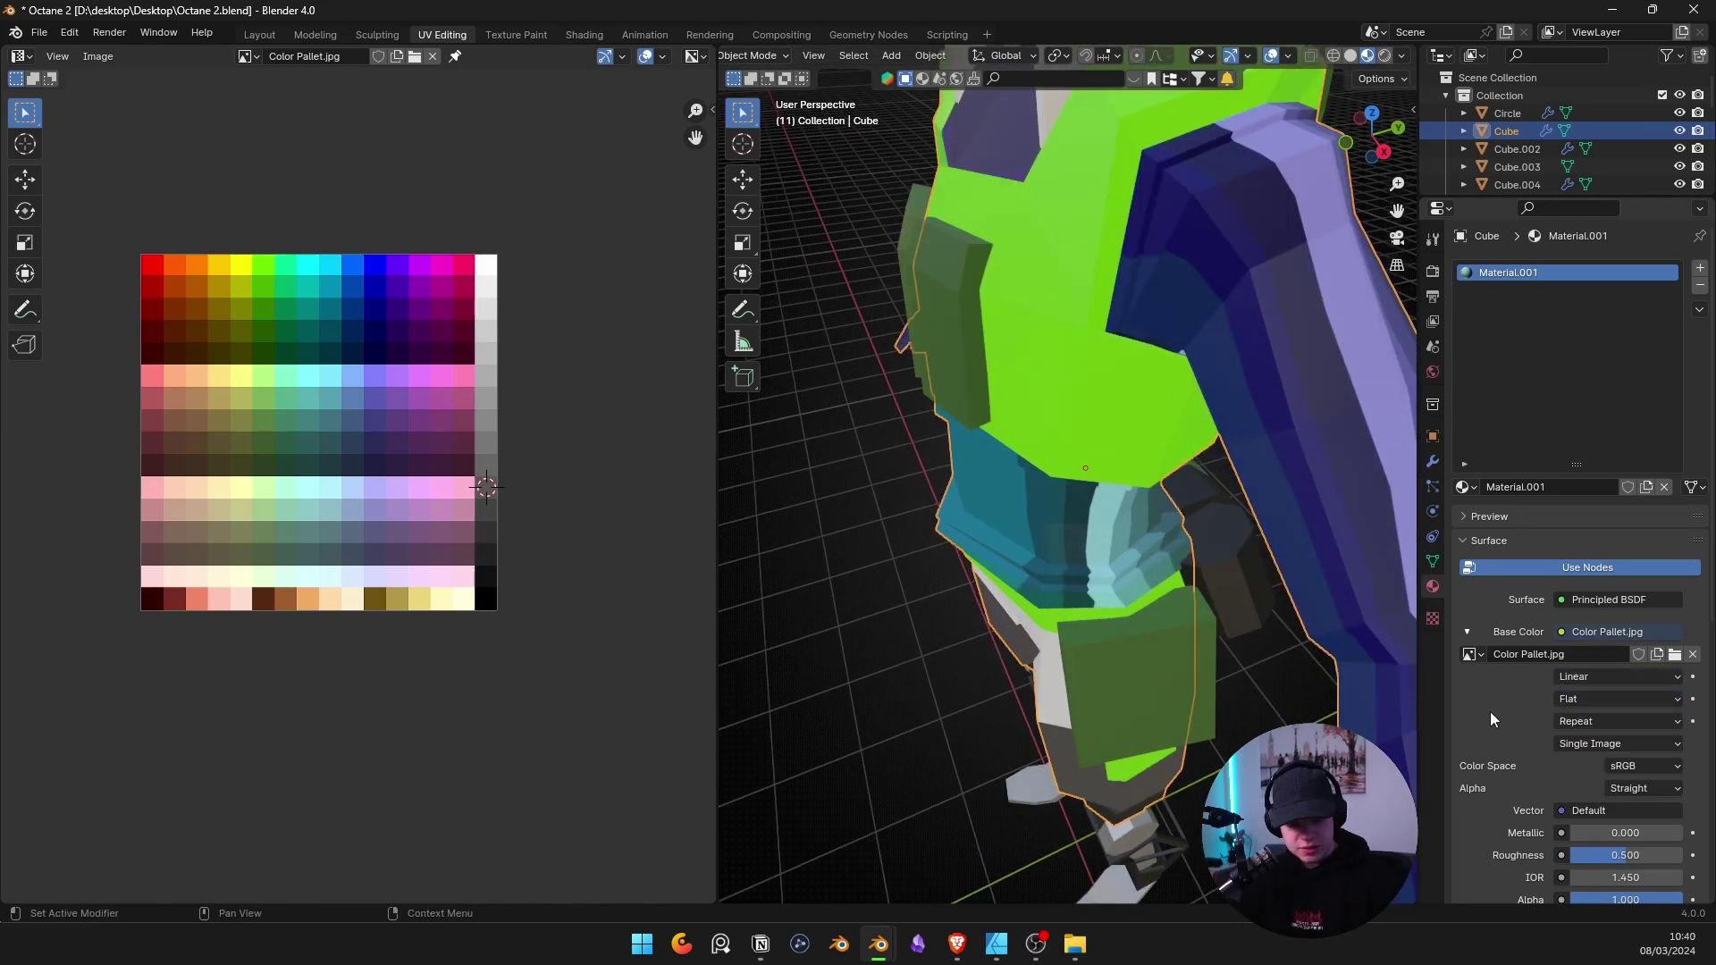
left_click(1607, 678)
left_click(1598, 738)
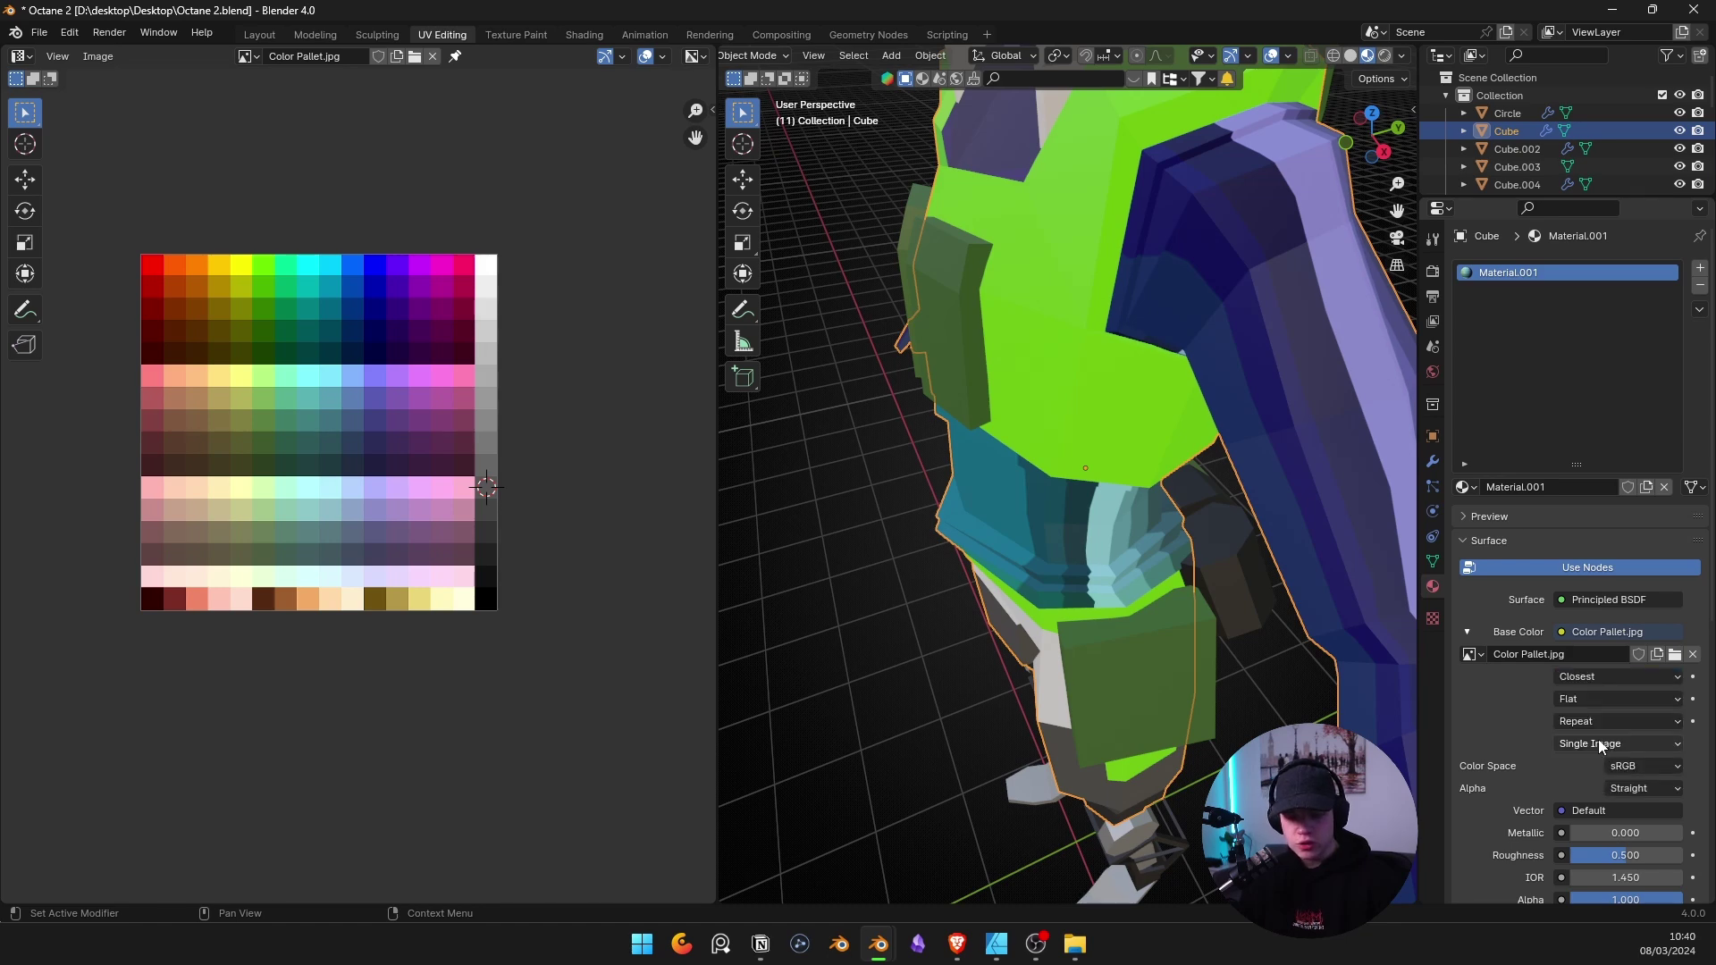
Enter Edit Mode on the body mesh.
scroll(1274, 499, "down", 5)
key("Tab")
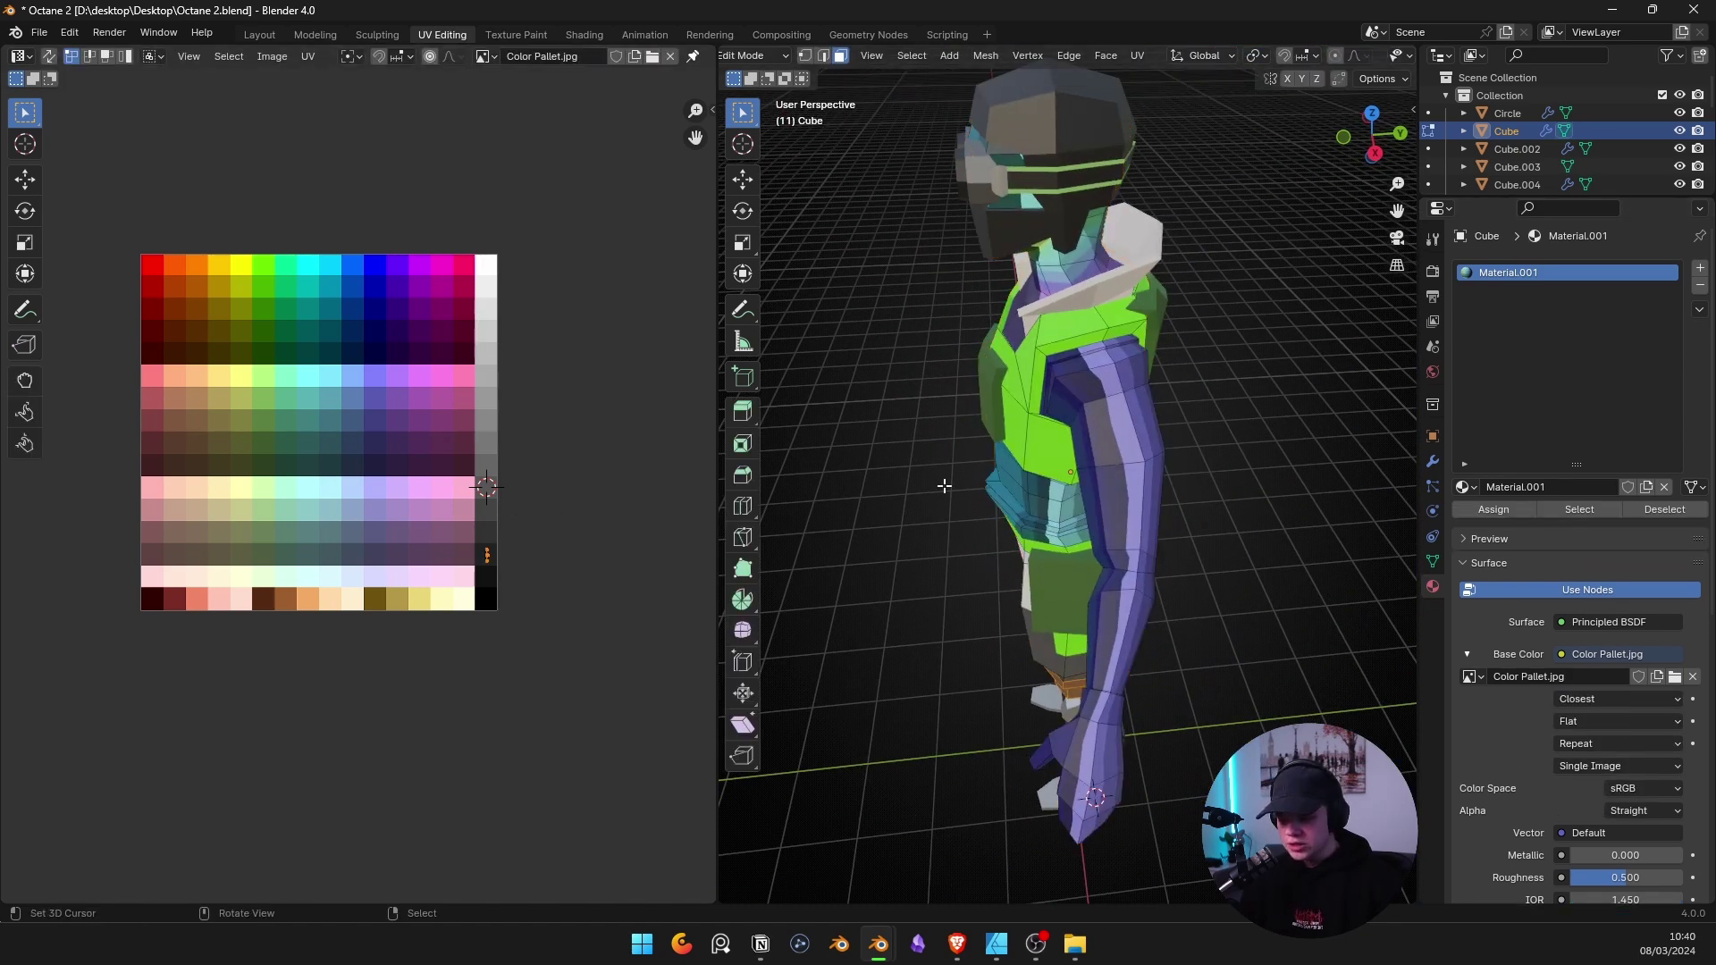
scroll(416, 358, "up", 4)
scroll(518, 533, "up", 8)
scroll(518, 532, "down", 5)
middle_click_drag(503, 481, 458, 432)
scroll(270, 452, "up", 5)
scroll(1026, 458, "down", 5)
middle_click_drag(1027, 457, 1153, 408)
scroll(1249, 391, "up", 3)
key("l")
key("ctrl+z")
scroll(1233, 313, "up", 4)
middle_click_drag(1256, 286, 1114, 449)
left_click(1112, 449, "alt")
left_click(1090, 489, "shift")
left_click(1104, 516, "shift")
key("alt+a")
Select all face loops of the arm from the shoulder down to the wrist.
left_click(1118, 497, "alt")
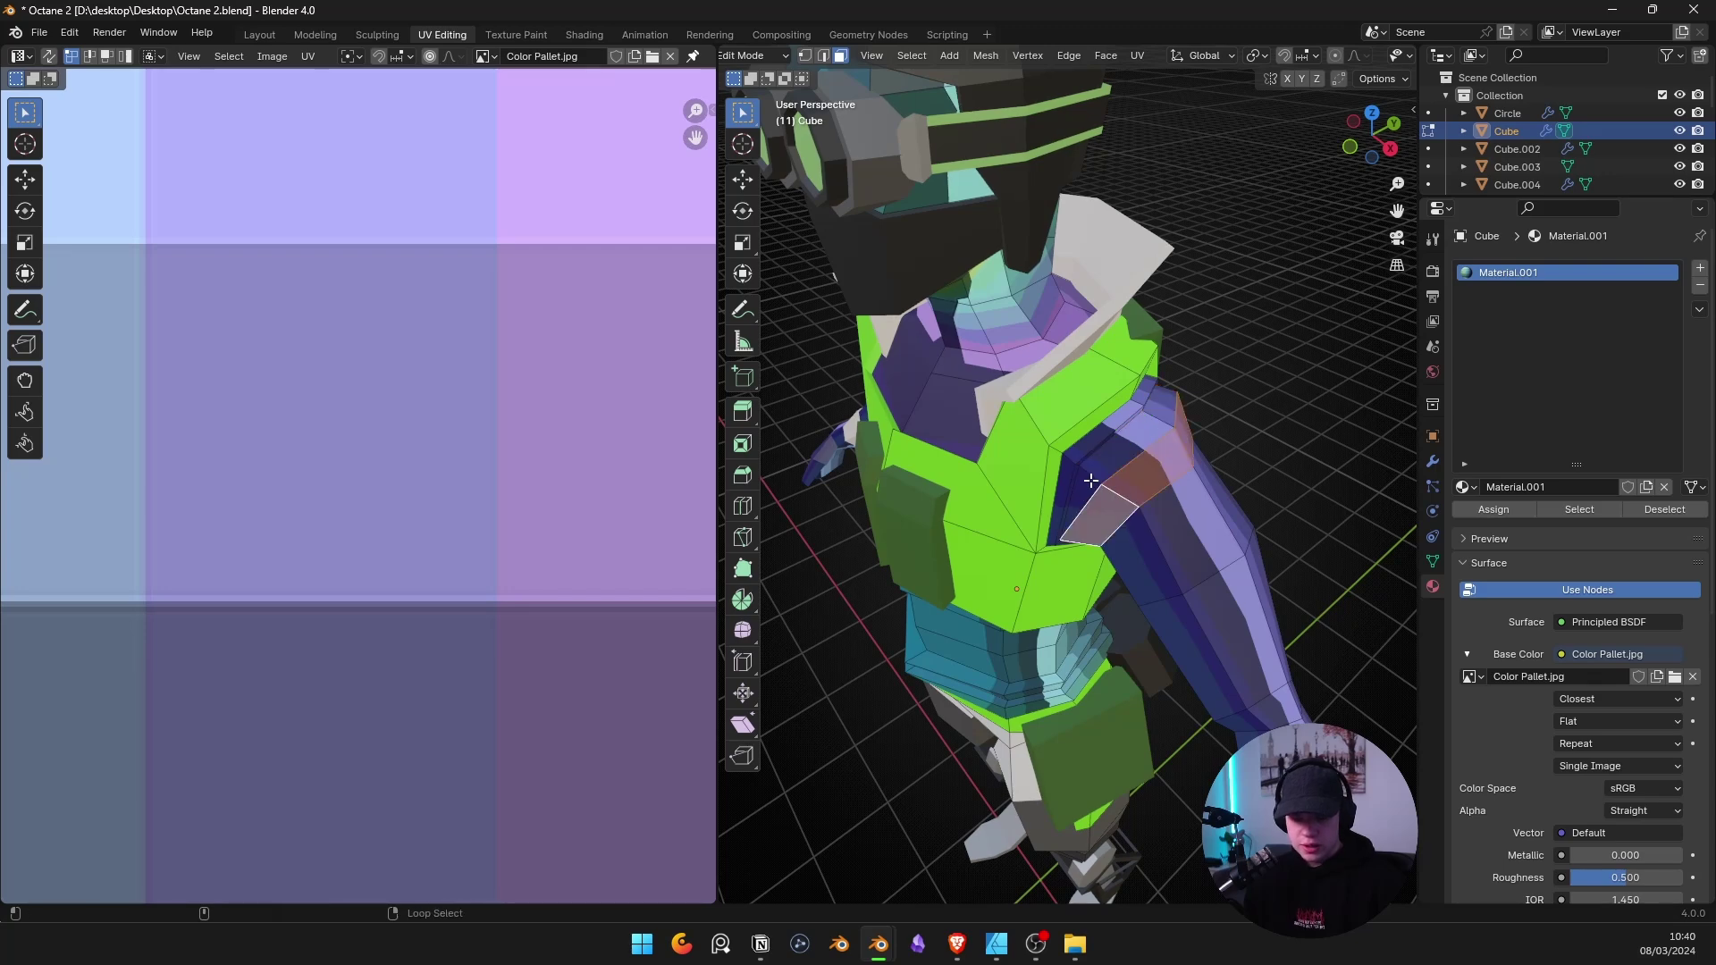
left_click(1078, 491, "shift")
left_click(1076, 491, "shift")
middle_click_drag(1076, 491, 1315, 468)
right_click(931, 403, "alt+shift")
right_click(981, 452, "alt+shift")
right_click(1270, 471, "alt+shift")
key("ctrl+z")
right_click(1269, 487, "alt+shift")
right_click(1306, 519, "alt+shift")
middle_click_drag(804, 362, 1203, 411, "alt")
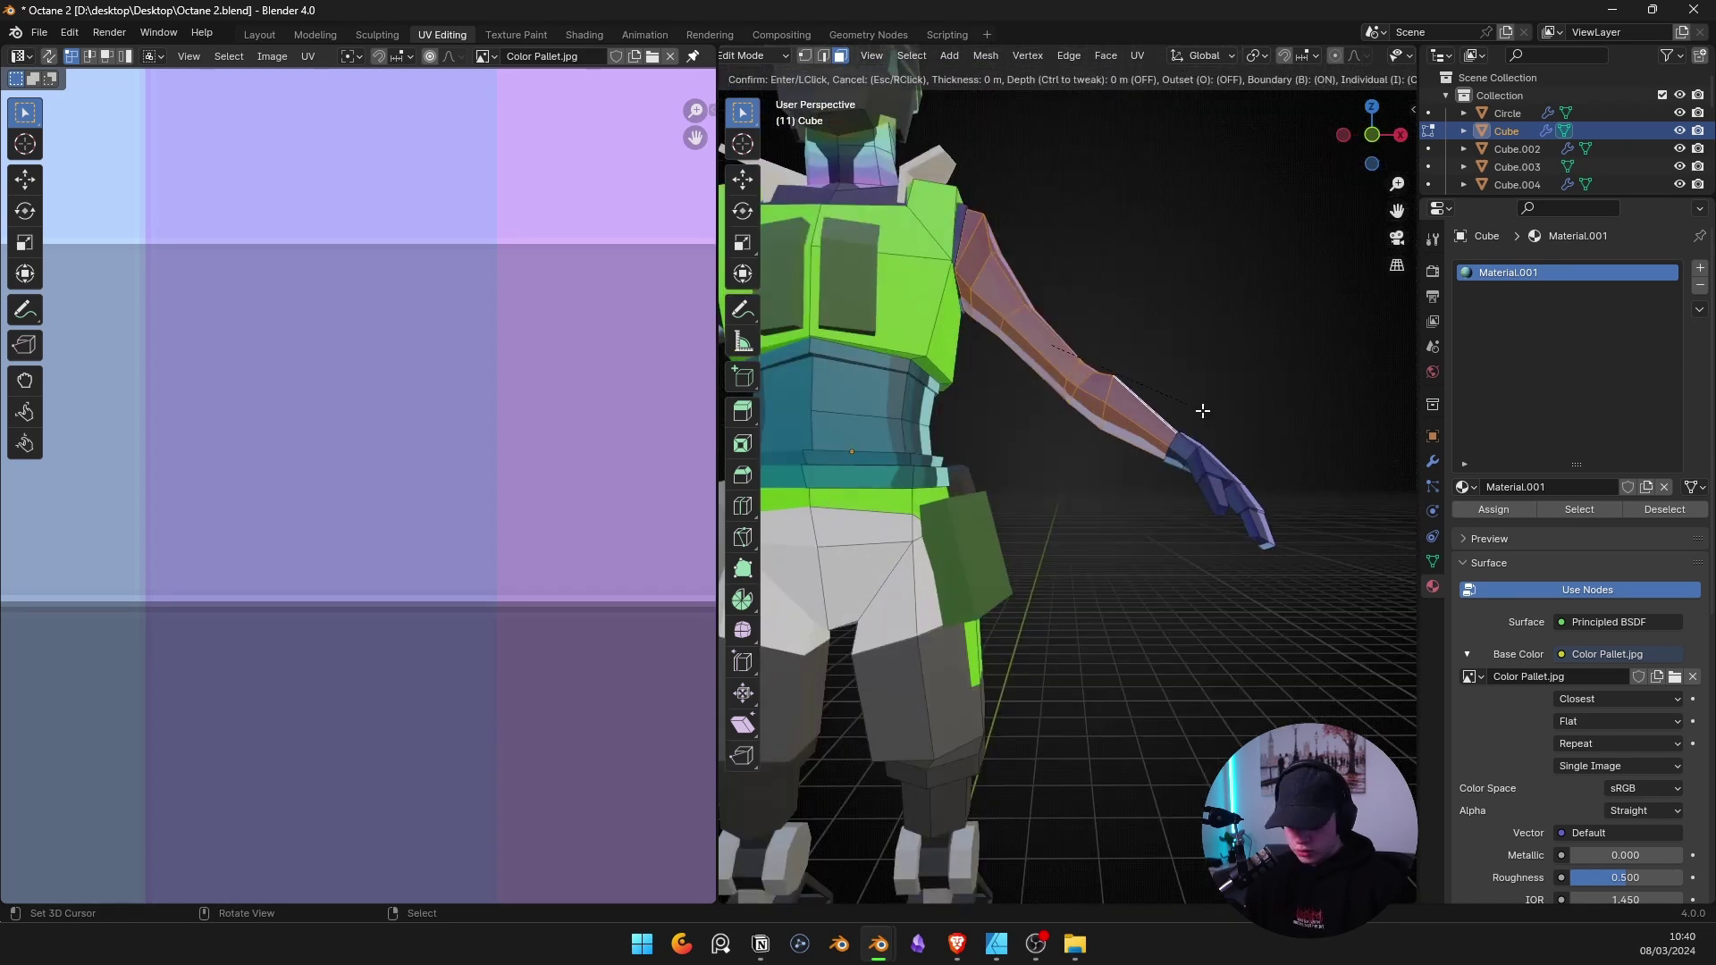
Unwrap the selected arm faces with Cube Projection and scale their UVs down to a small cluster.
key("u")
left_click(1203, 411)
scroll(572, 461, "down", 19)
key("s")
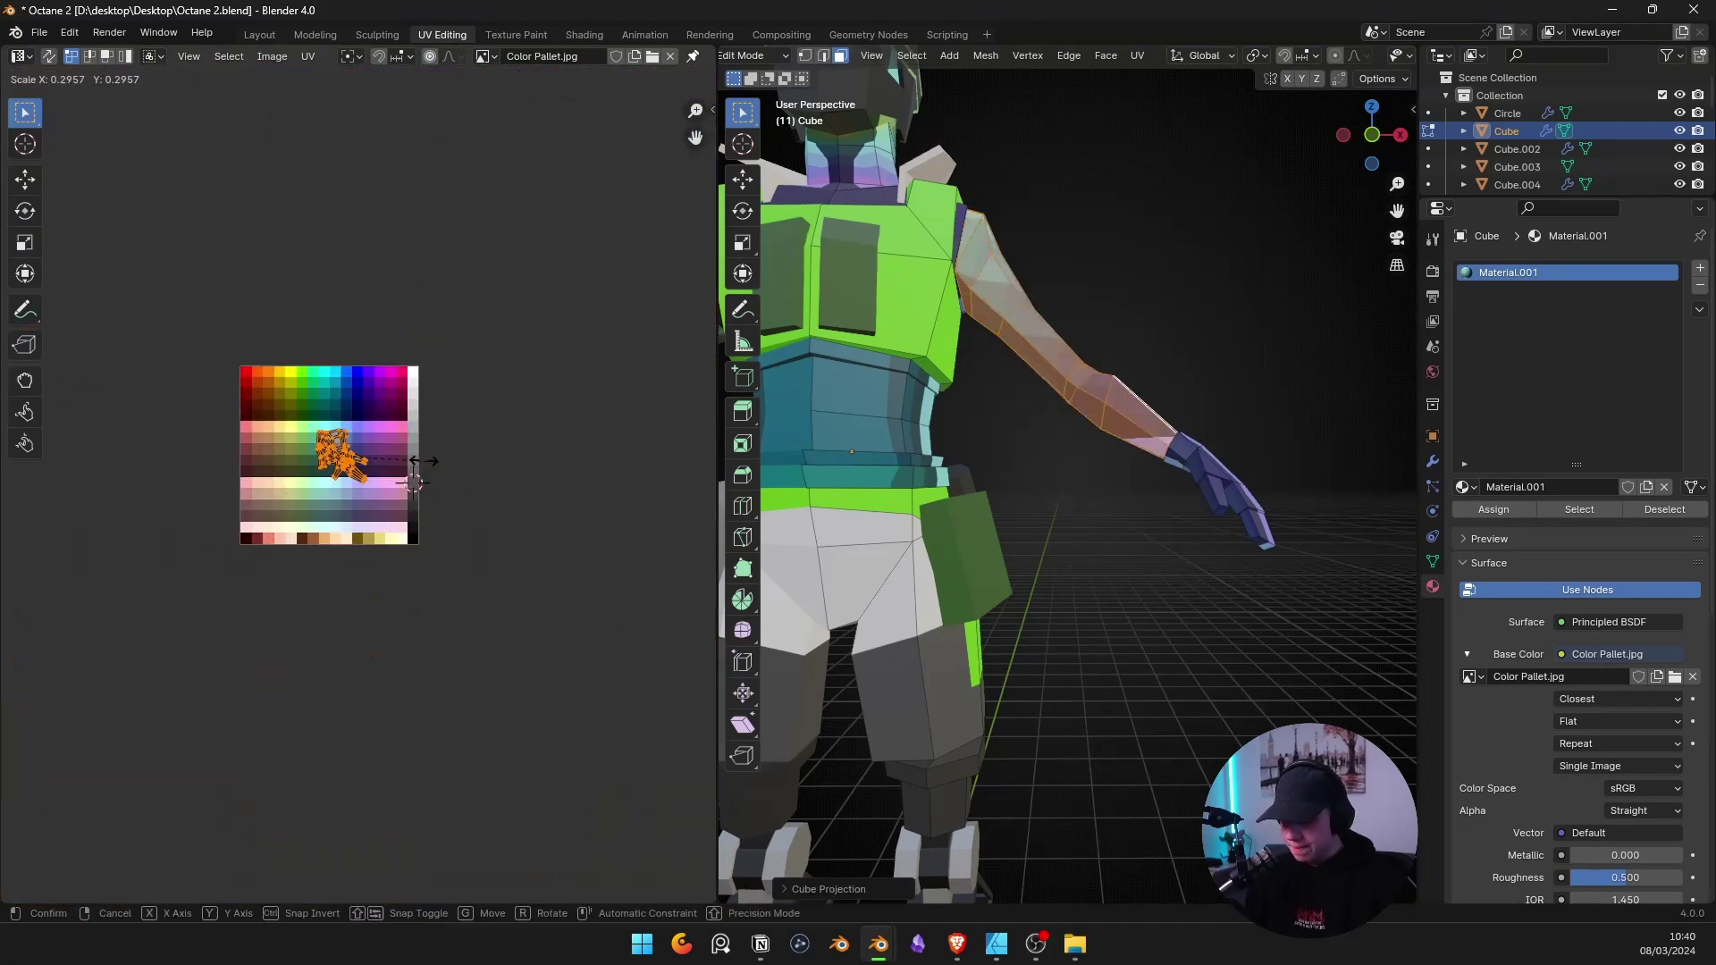
left_click(407, 467)
scroll(394, 470, "up", 5)
key("s")
left_click(331, 444)
Shrink the arm UVs further and place them on a pale skin-tone swatch in the palette's bottom row.
key("g")
left_click(355, 597)
key("s")
left_click(342, 577)
key("g")
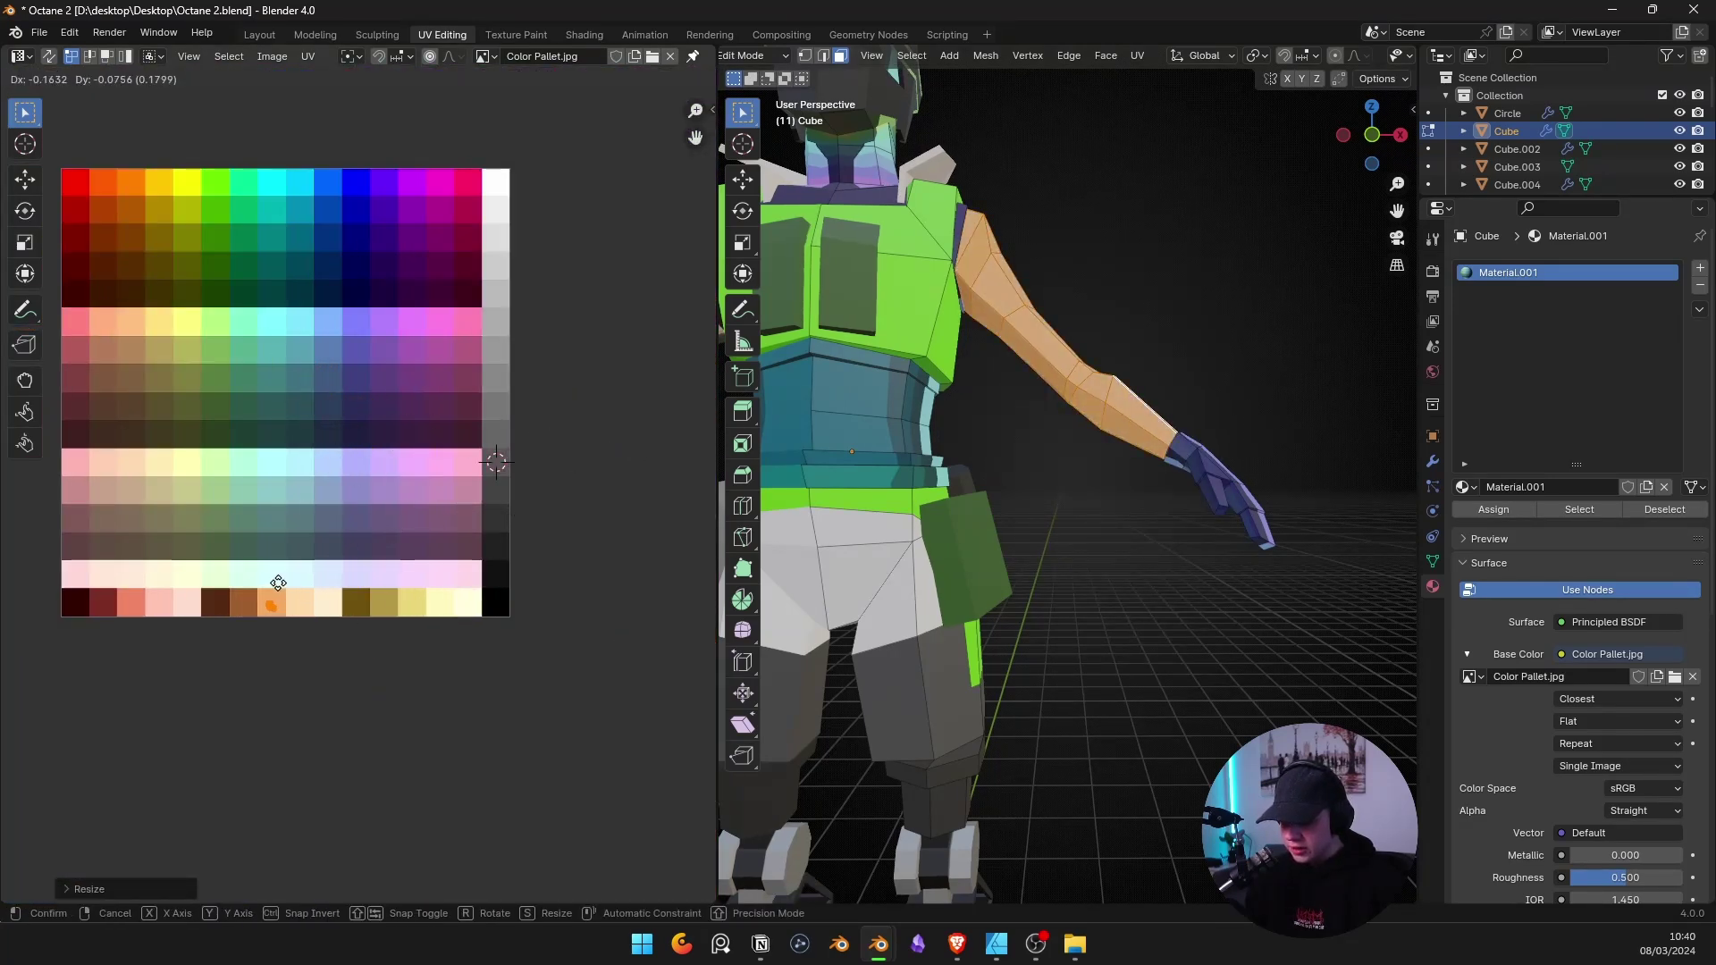
left_click(273, 606)
key("g")
left_click(392, 580)
Return to Object Mode and examine the recoloured arms from the front and at an angle.
key("Tab")
key("alt+a")
scroll(1132, 390, "down", 1, "alt")
scroll(1132, 390, "down", 3)
middle_click_drag(1131, 390, 1112, 480)
scroll(1112, 480, "up", 2)
middle_click_drag(940, 474, 1251, 545, "shift")
key("Tab")
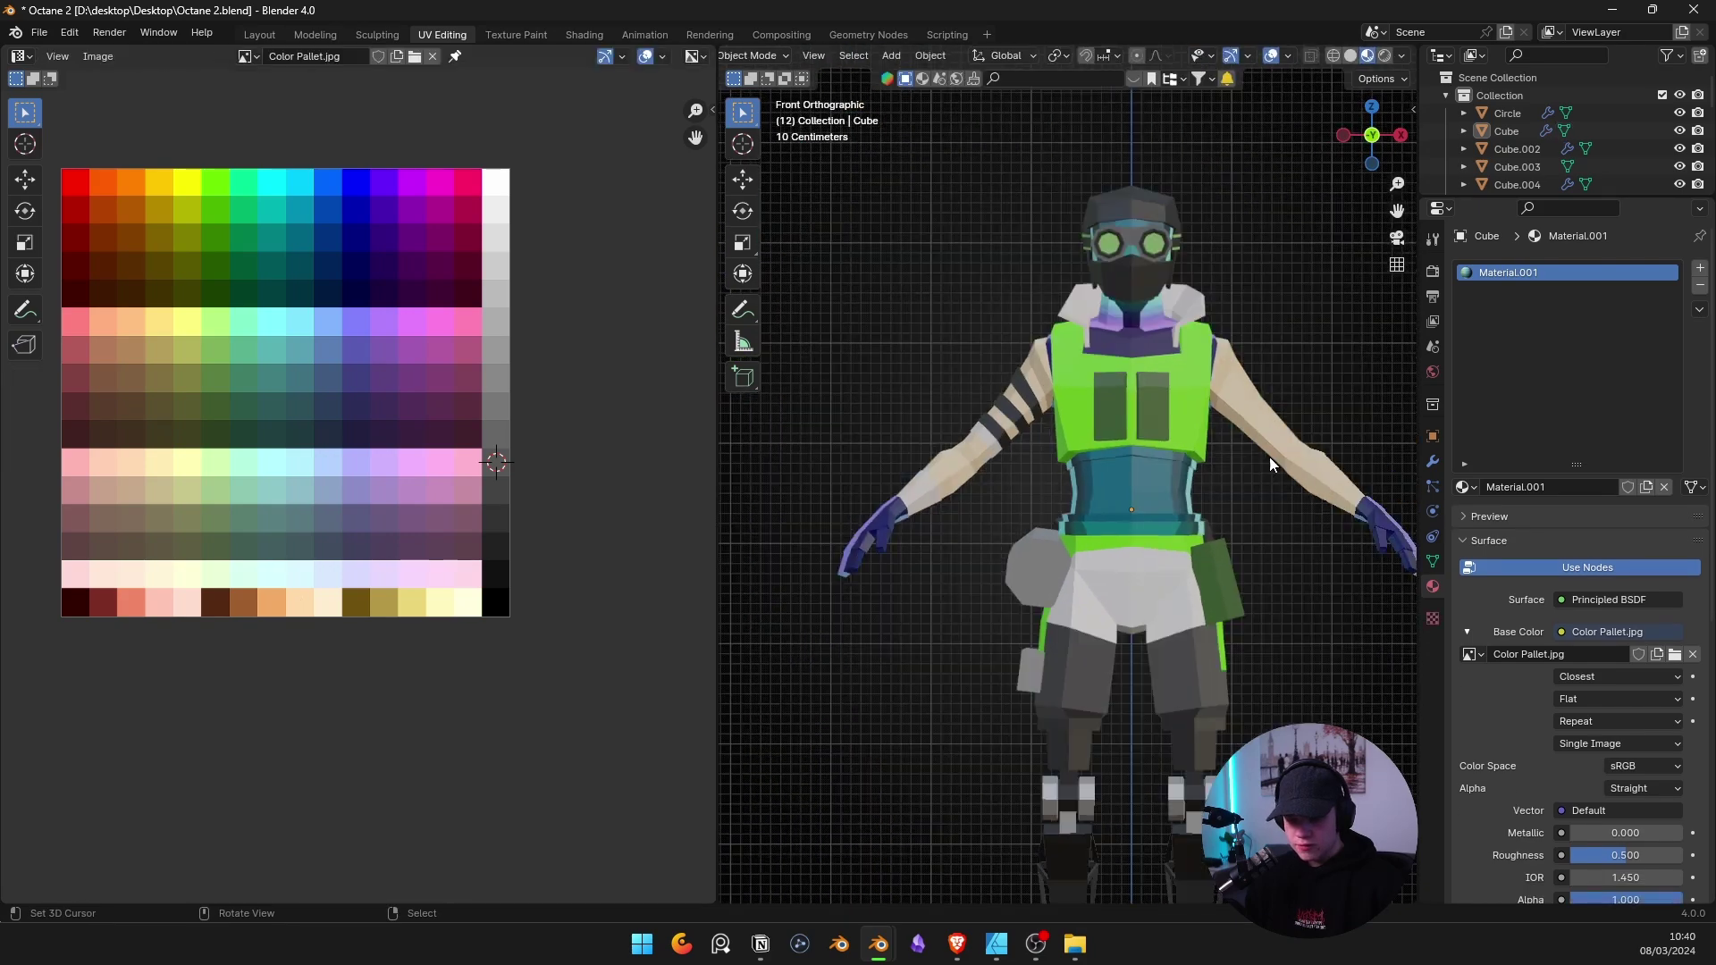
middle_click_drag(1279, 459, 1156, 491)
right_click(1155, 474)
right_click(1060, 459)
key("alt+a")
key("KP_1")
Select the midriff's face loops on the body mesh in Edit Mode and unwrap them.
right_click(1148, 431)
scroll(1129, 465, "up", 3)
key("Tab")
scroll(1079, 522, "up", 4)
right_click(1193, 487, "alt")
right_click(1199, 527, "alt+shift")
key("u")
left_click(1138, 491)
Shrink the midriff UVs, place them on a skin-tone swatch in the palette's bottom row, and return to Object Mode.
key("s")
left_click(400, 371)
key("g")
left_click(491, 547)
key("s")
left_click(456, 547)
key("g")
left_click(359, 588)
key("s")
left_click(306, 602)
key("g")
key("Tab")
scroll(1199, 457, "down", 5)
key("KP_1")
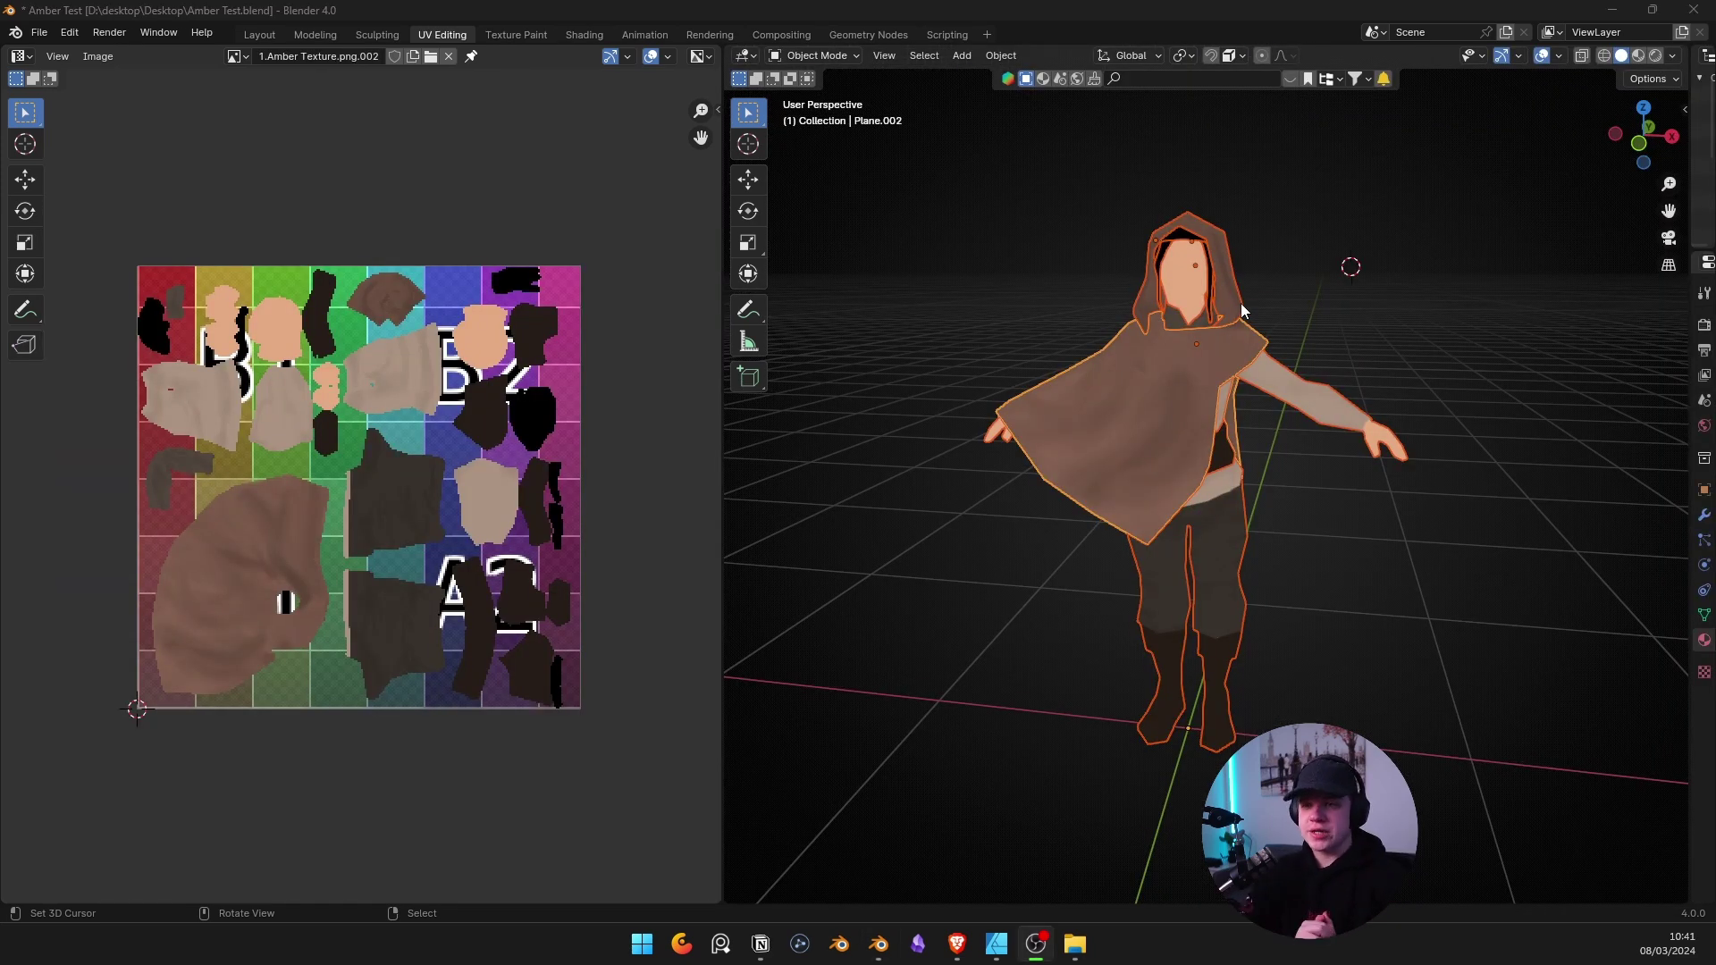
Examine the hand-painted cloak of the Amber Test character and the pixels of its texture image.
key("KP_1")
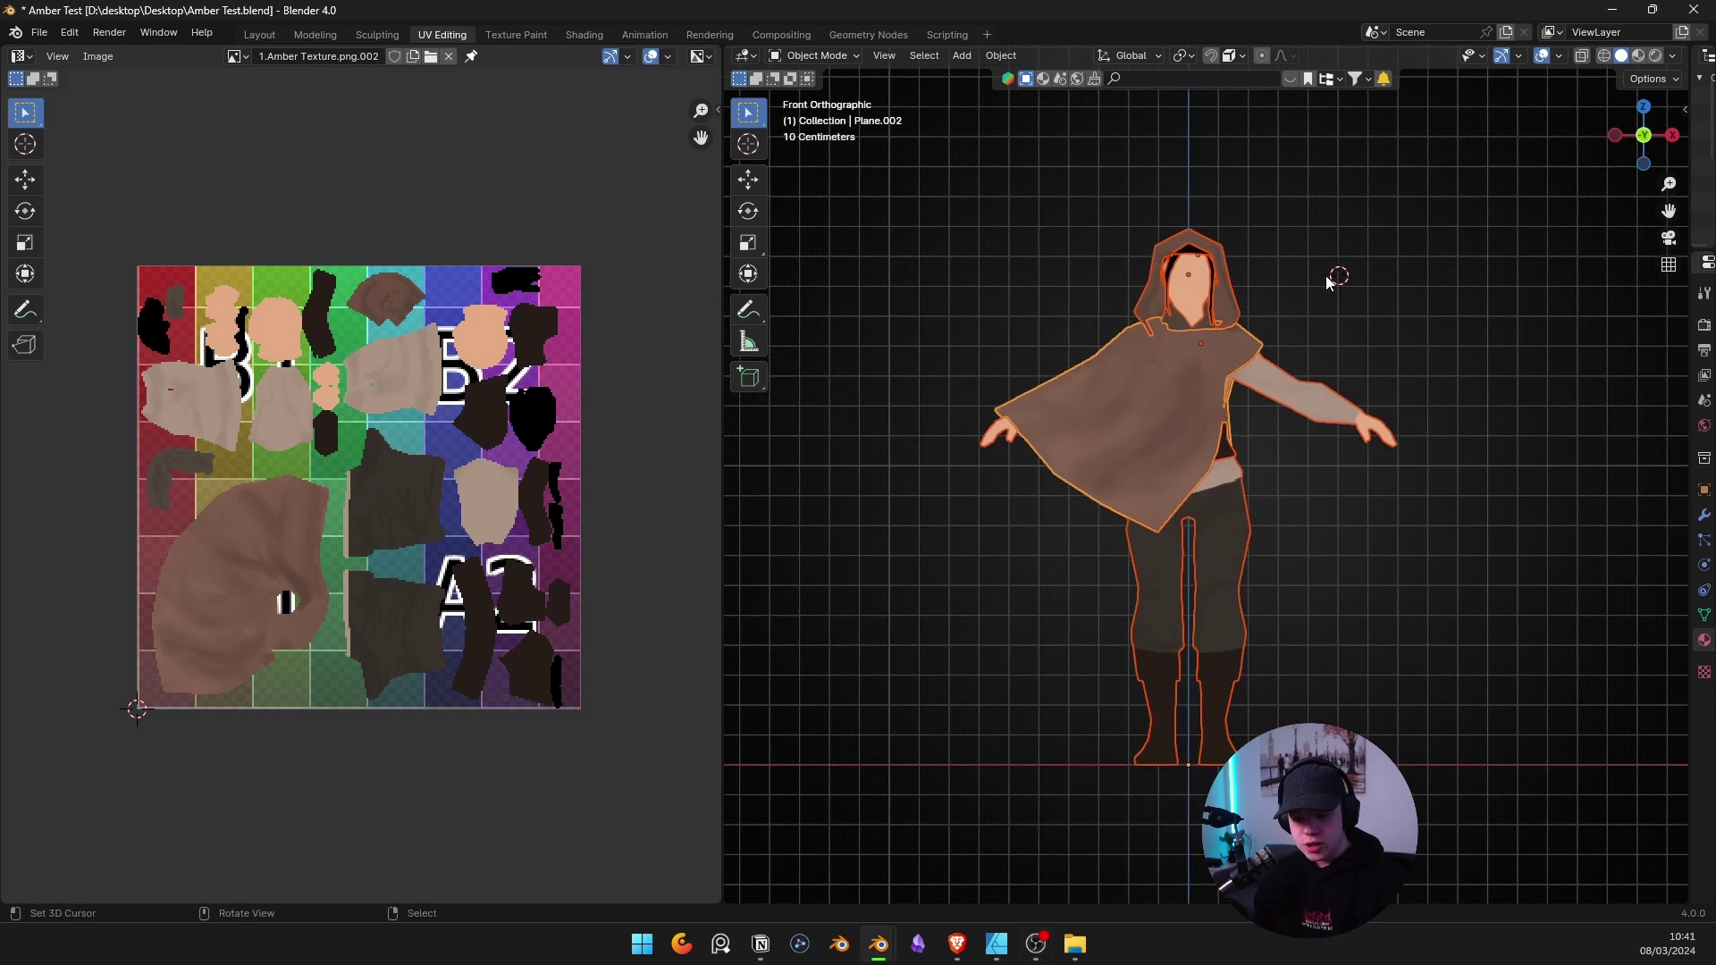
key("alt+a")
scroll(1326, 362, "up", 3)
left_click(1175, 382)
scroll(1173, 420, "up", 2)
scroll(383, 640, "up", 6)
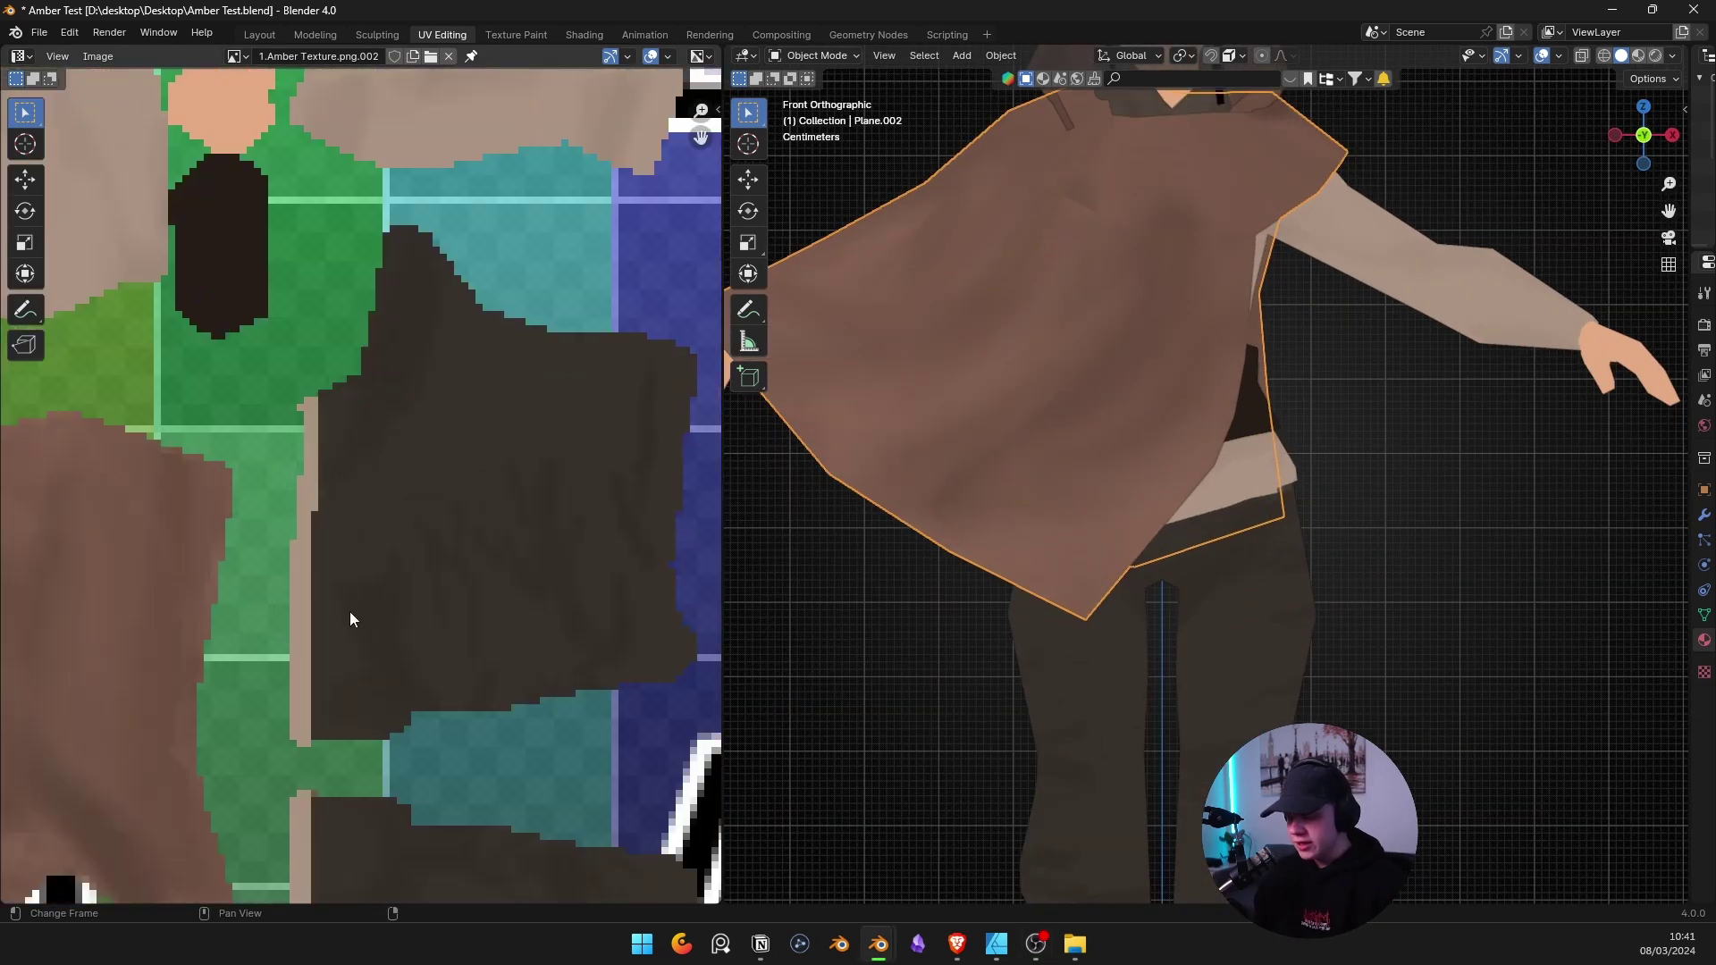
scroll(340, 580, "down", 3)
scroll(284, 534, "up", 2)
middle_click_drag(1081, 500, 1253, 389)
scroll(1194, 509, "up", 6)
key("alt+a")
scroll(1189, 481, "down", 3)
scroll(1190, 489, "down", 5)
scroll(1312, 388, "up", 3)
Hide the hood covering the character's head.
right_click(1258, 217)
key("h")
key("grave")
middle_click_drag(1311, 240, 1296, 468)
left_click(1264, 257)
scroll(1269, 402, "up", 2)
middle_click_drag(1252, 363, 1307, 506, "shift")
scroll(1307, 506, "up", 3)
scroll(1307, 506, "down", 4)
scroll(581, 407, "down", 4)
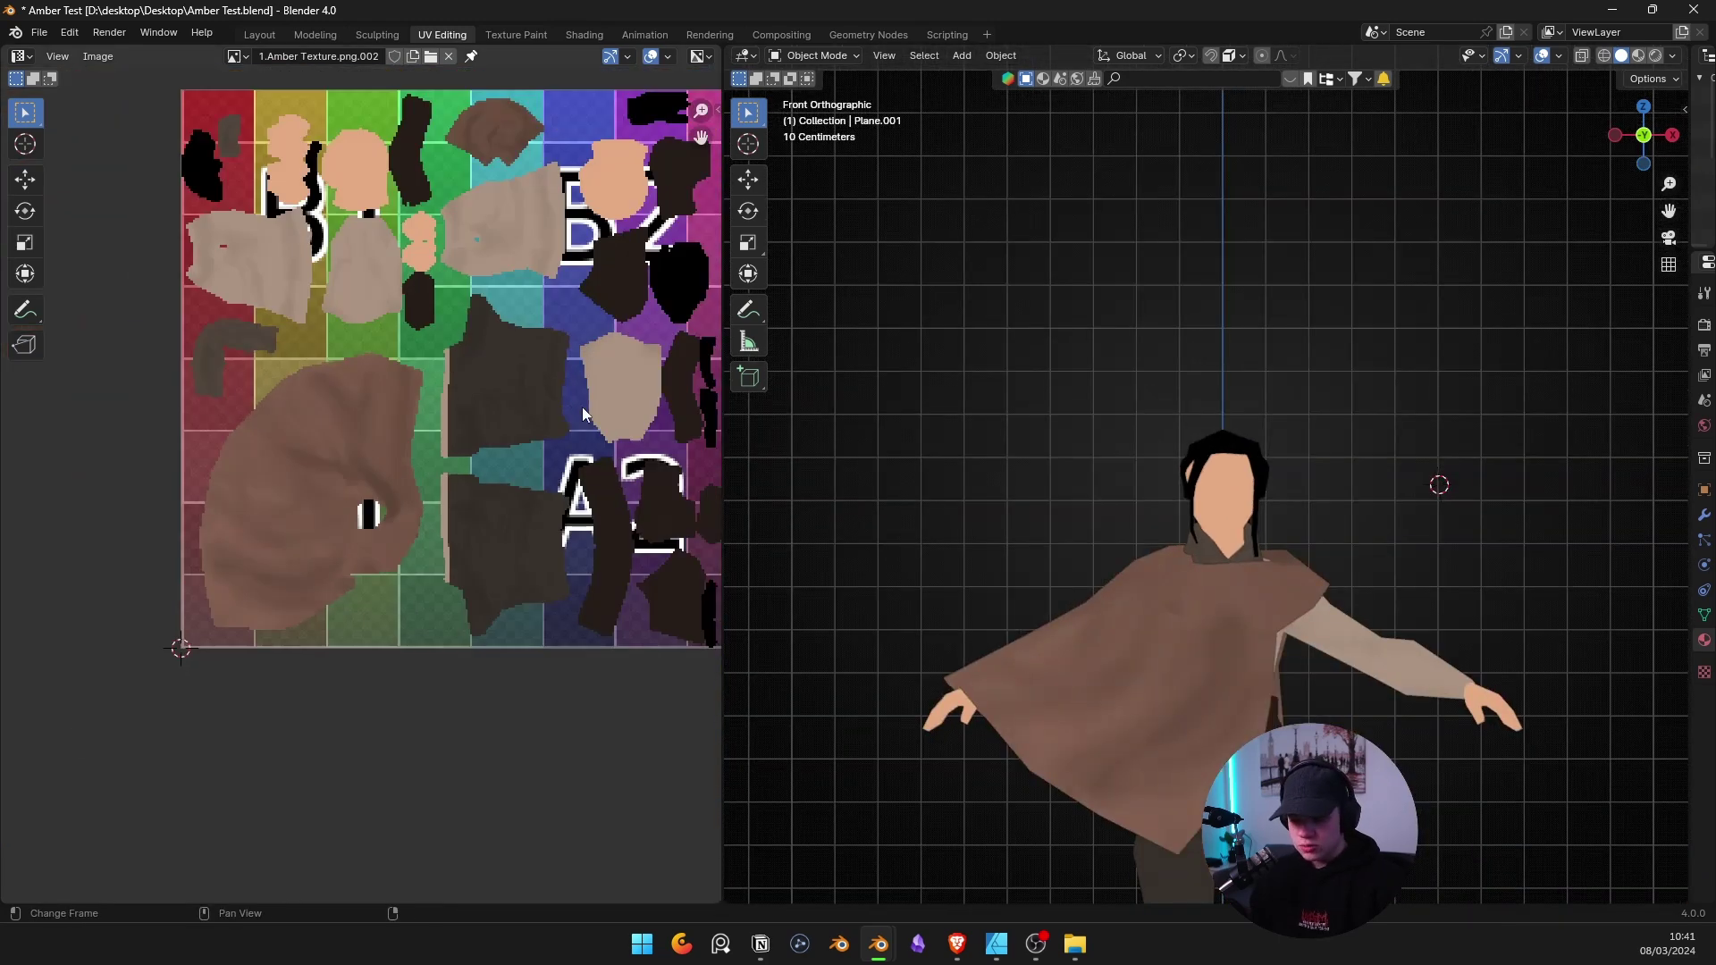
middle_click_drag(1096, 456, 1221, 478)
Select the cloak and make room to display its material settings with the 1.Amber Texture image.
scroll(1147, 395, "up", 3)
left_click(1148, 395)
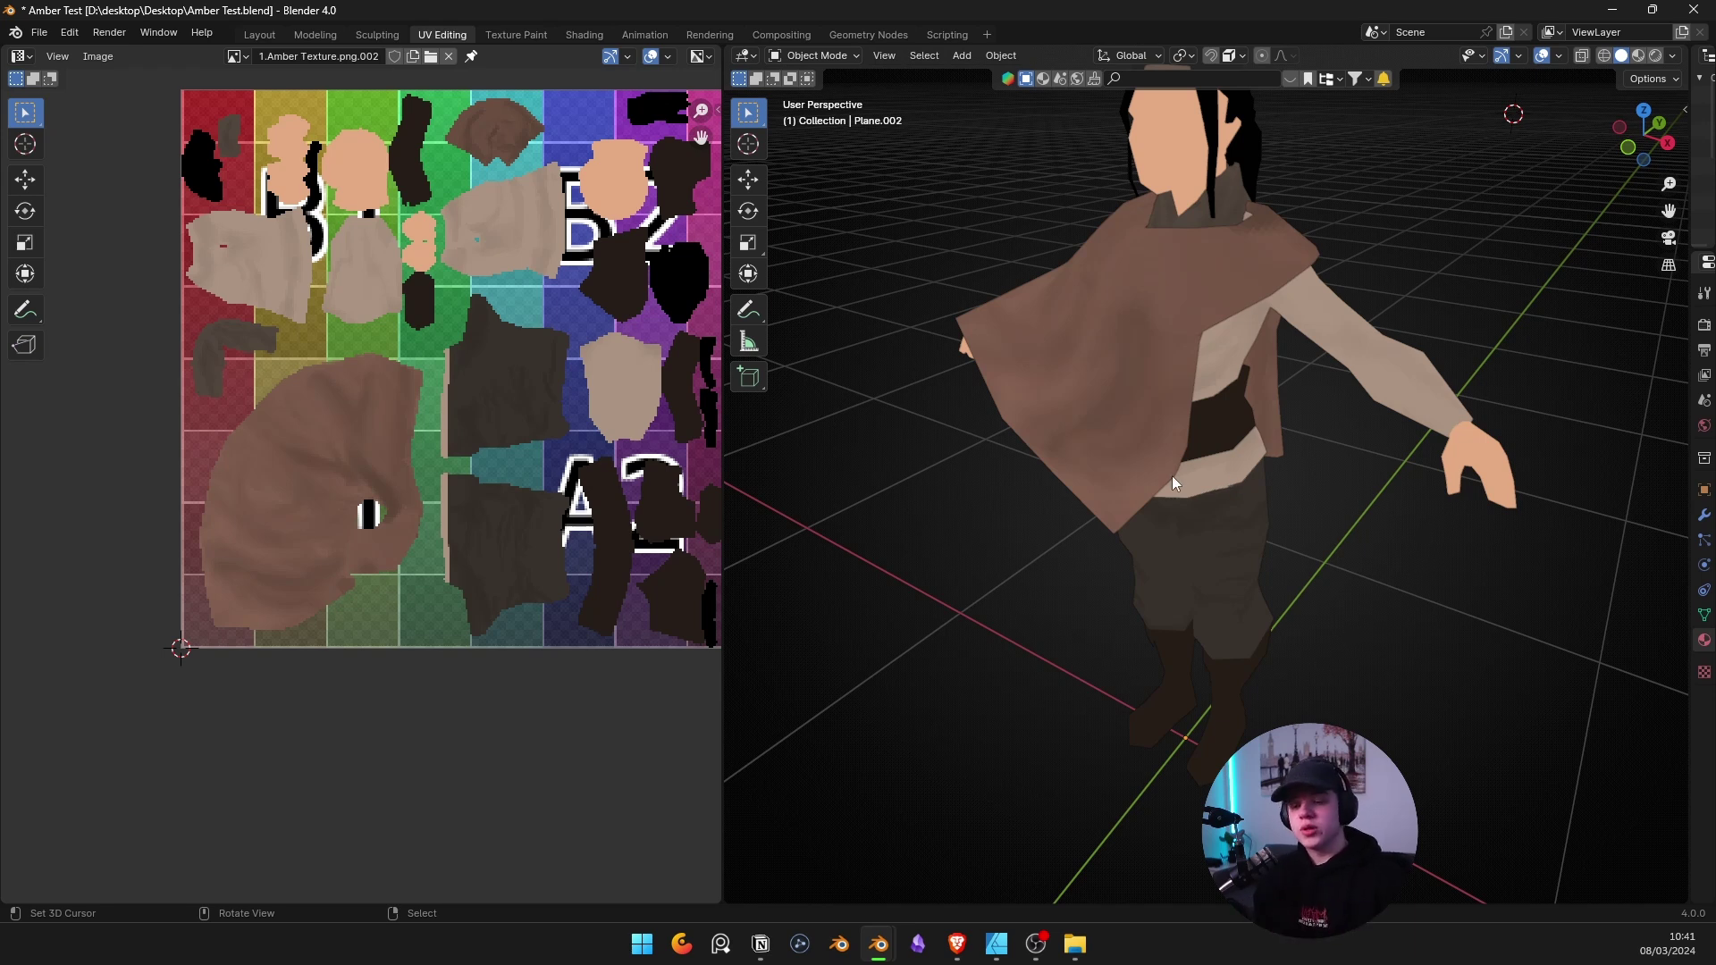
left_click(1162, 448)
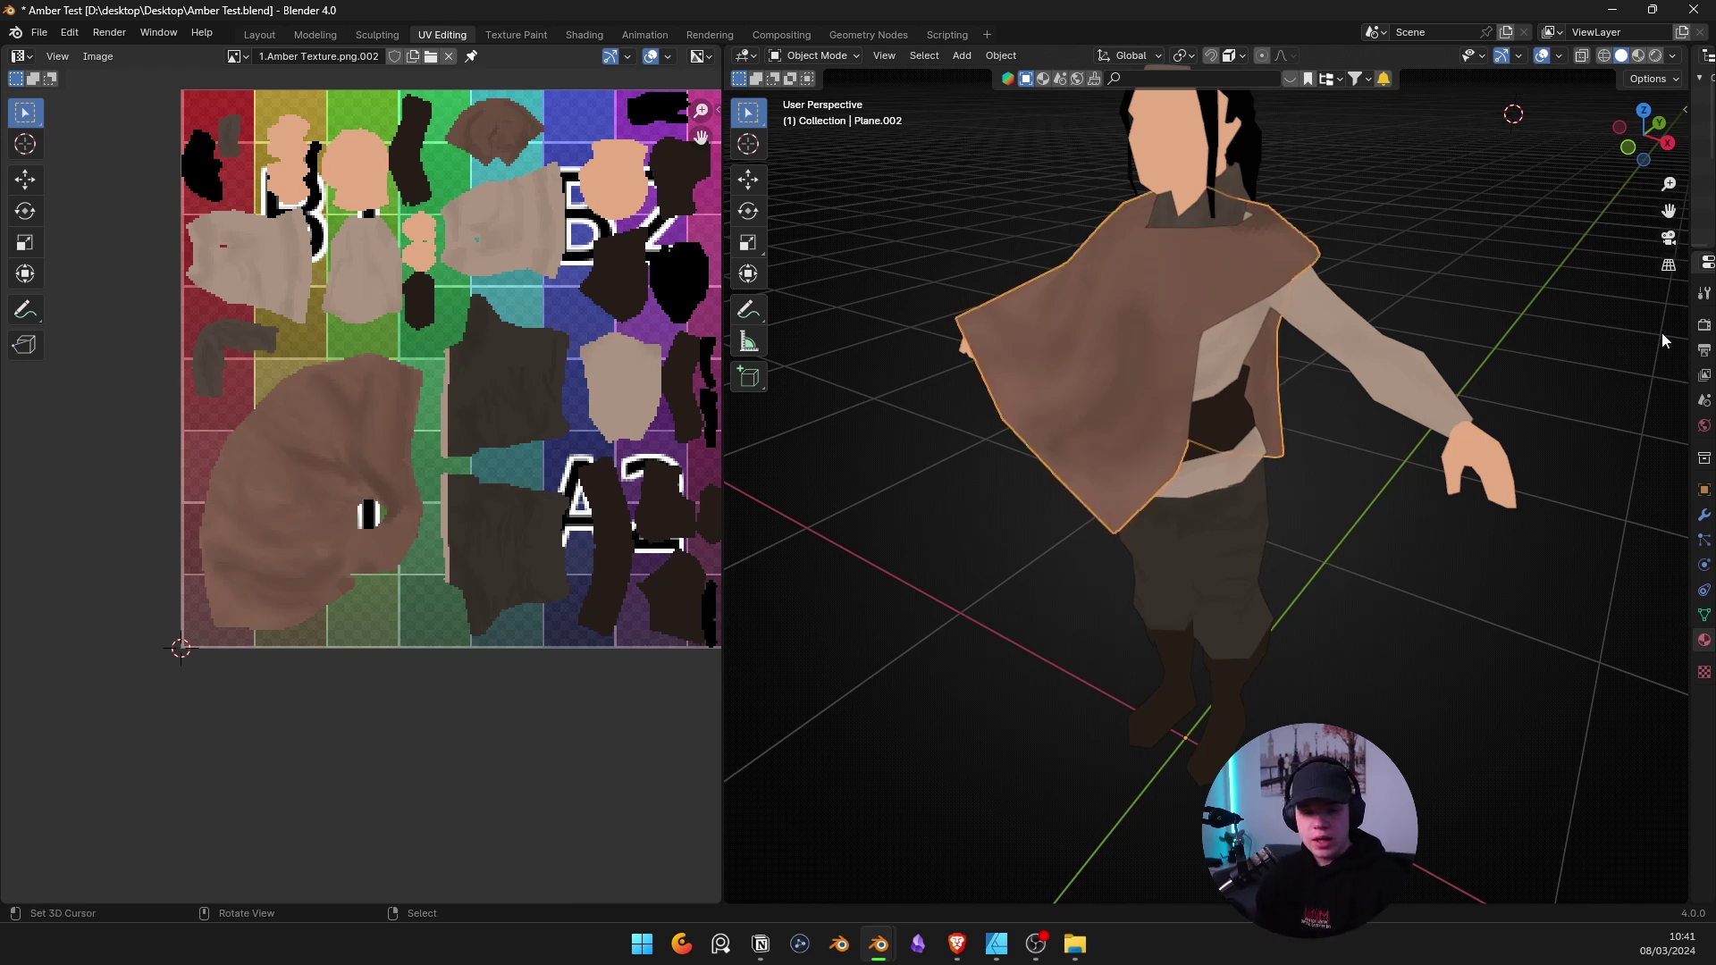
left_click_drag(1688, 337, 1481, 339)
middle_click_drag(667, 351, 480, 357)
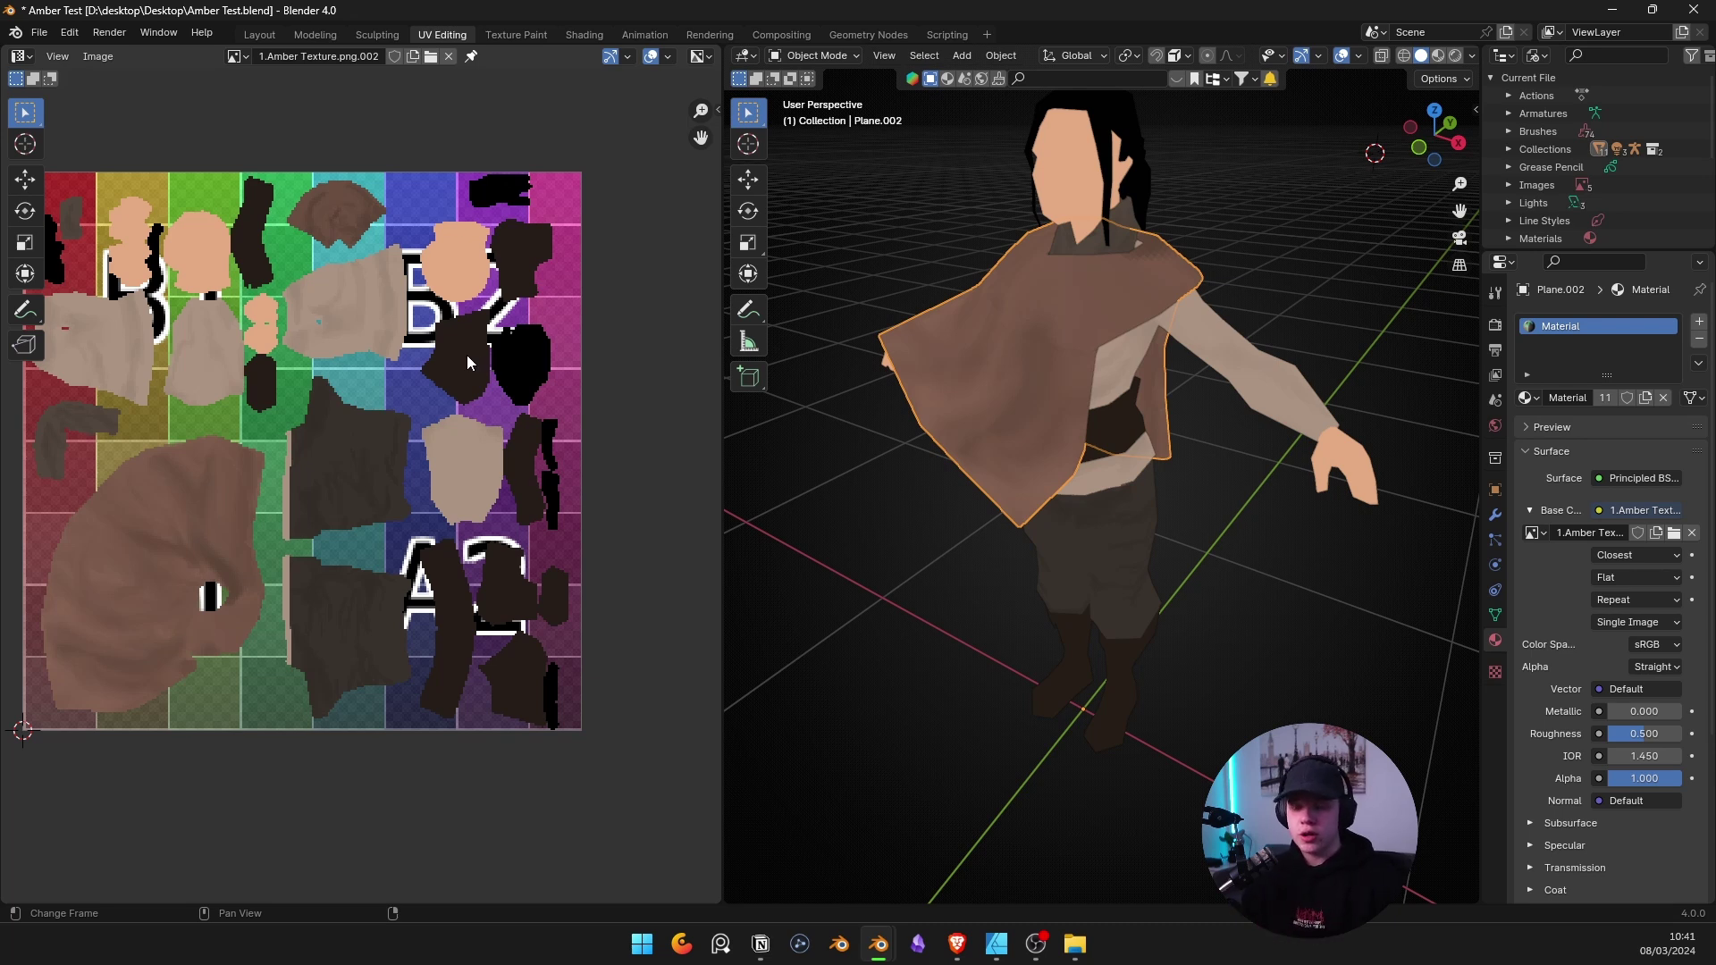
left_click(856, 358)
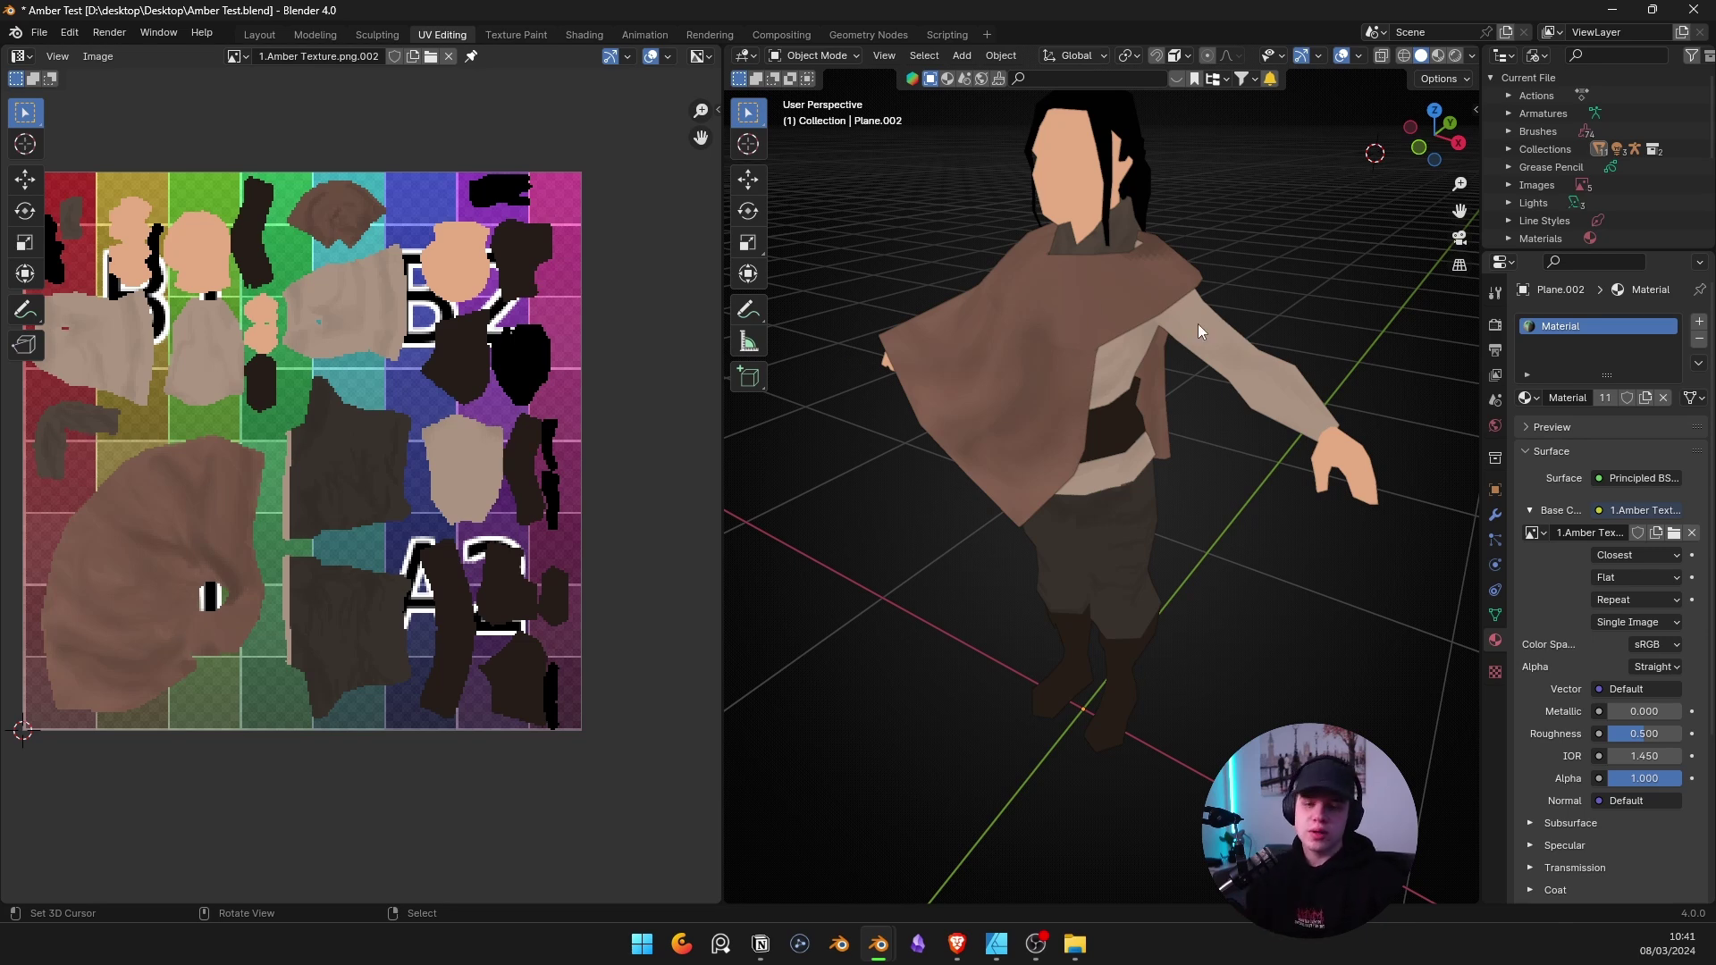
Show the active tool settings and view the UV layout of all character parts in Edit Mode, returning to Object Mode.
left_click(1491, 297)
left_click(1129, 286)
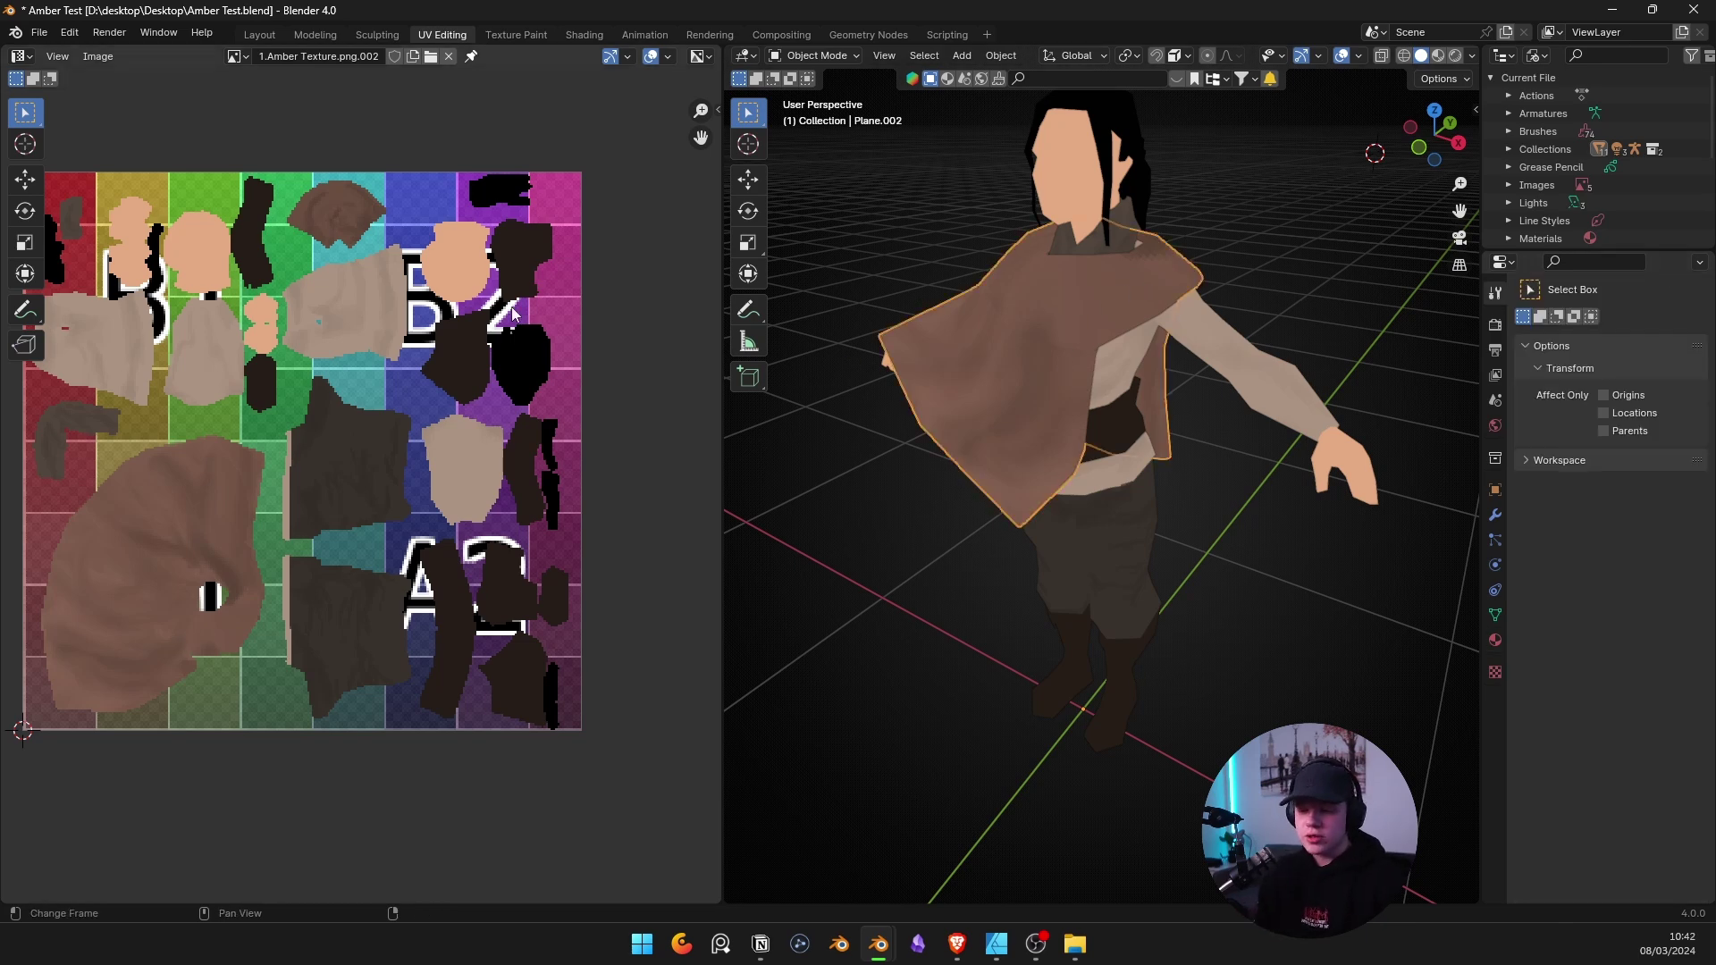
key("Tab")
key("Tab")
key("a")
key("Tab")
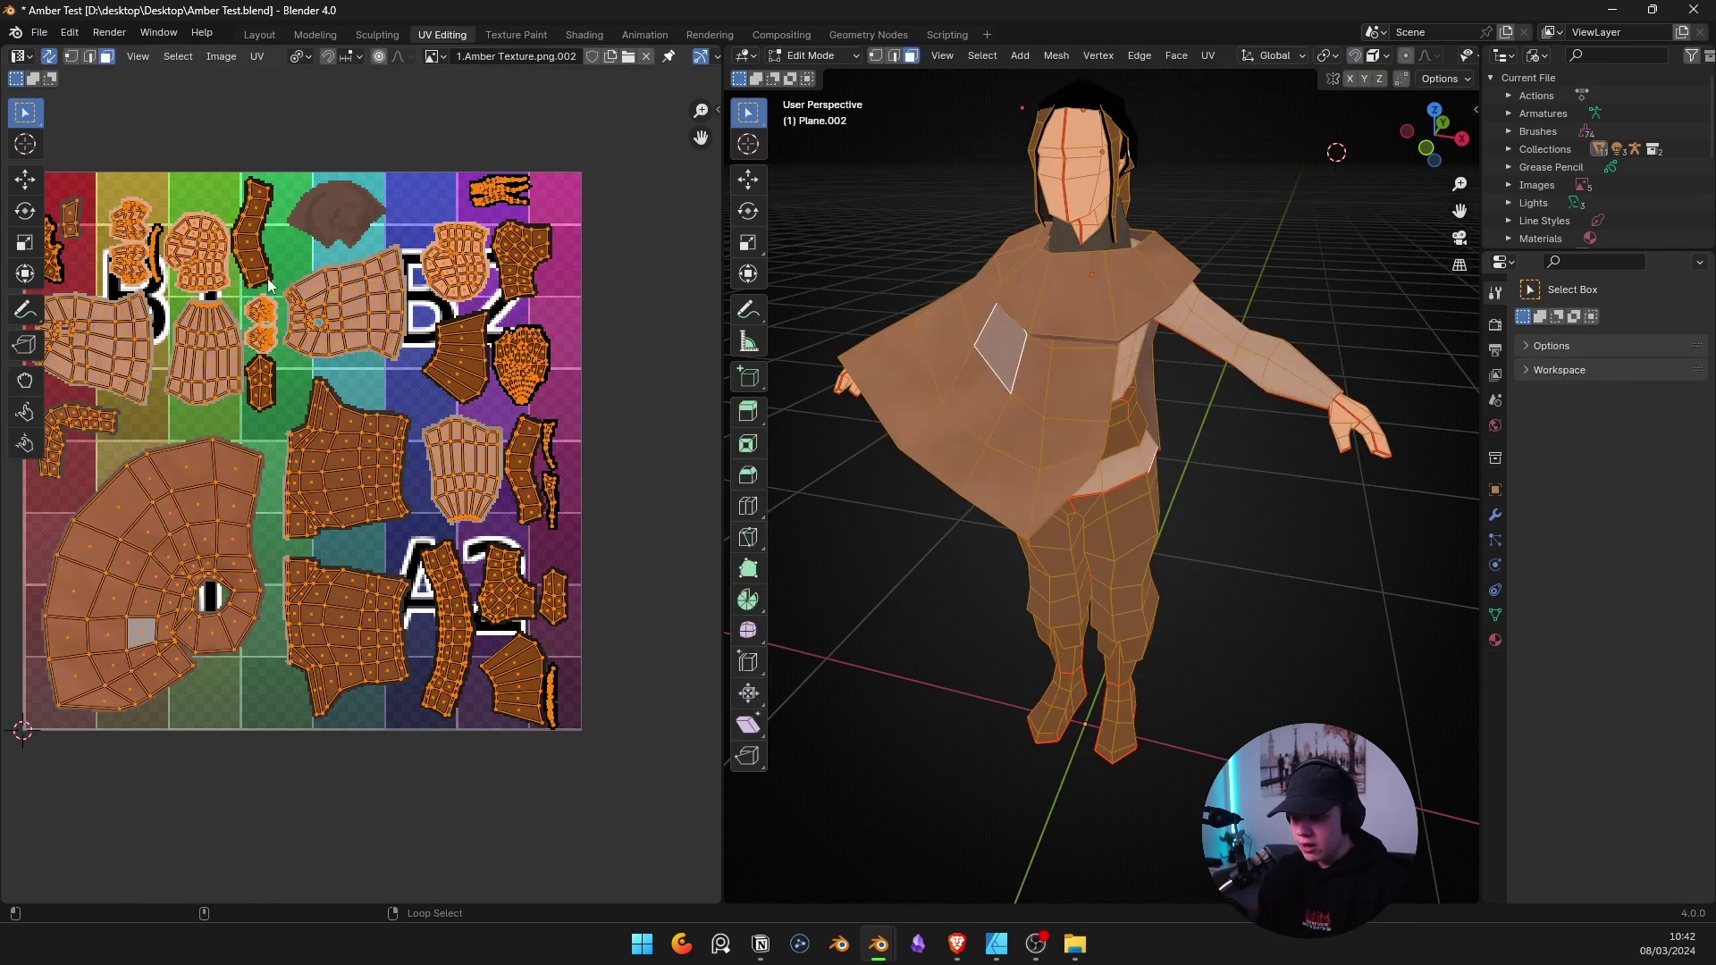
key("Tab")
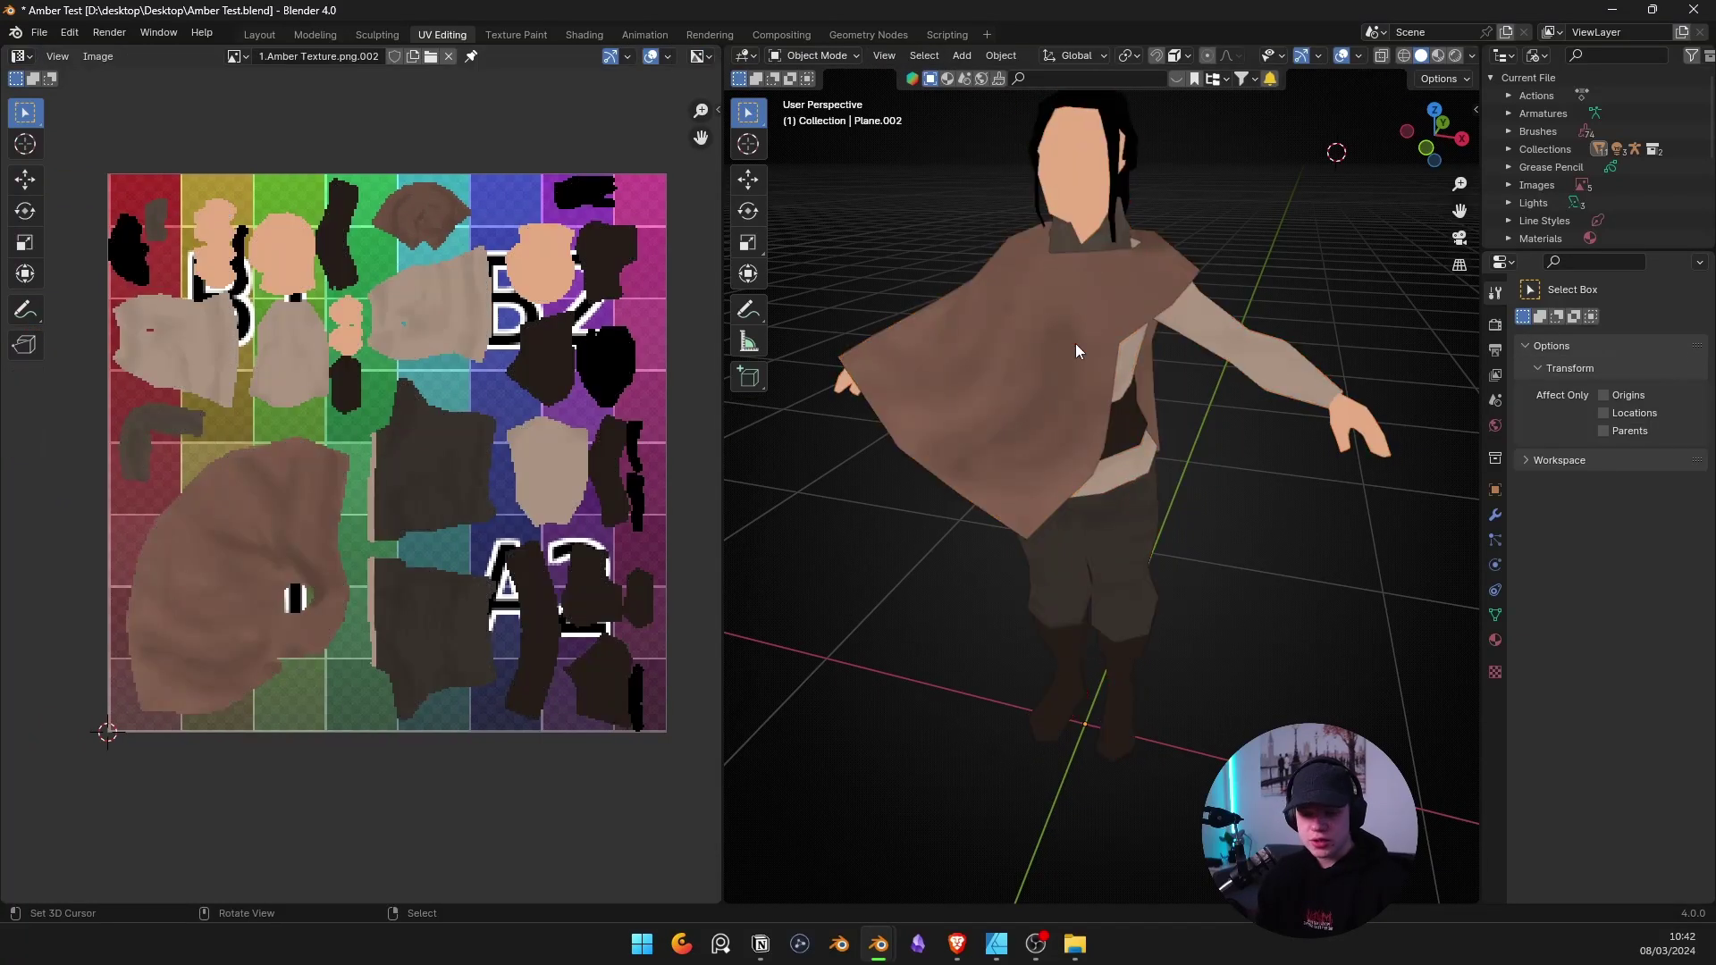
key("ctrl+Tab")
left_click(1198, 304)
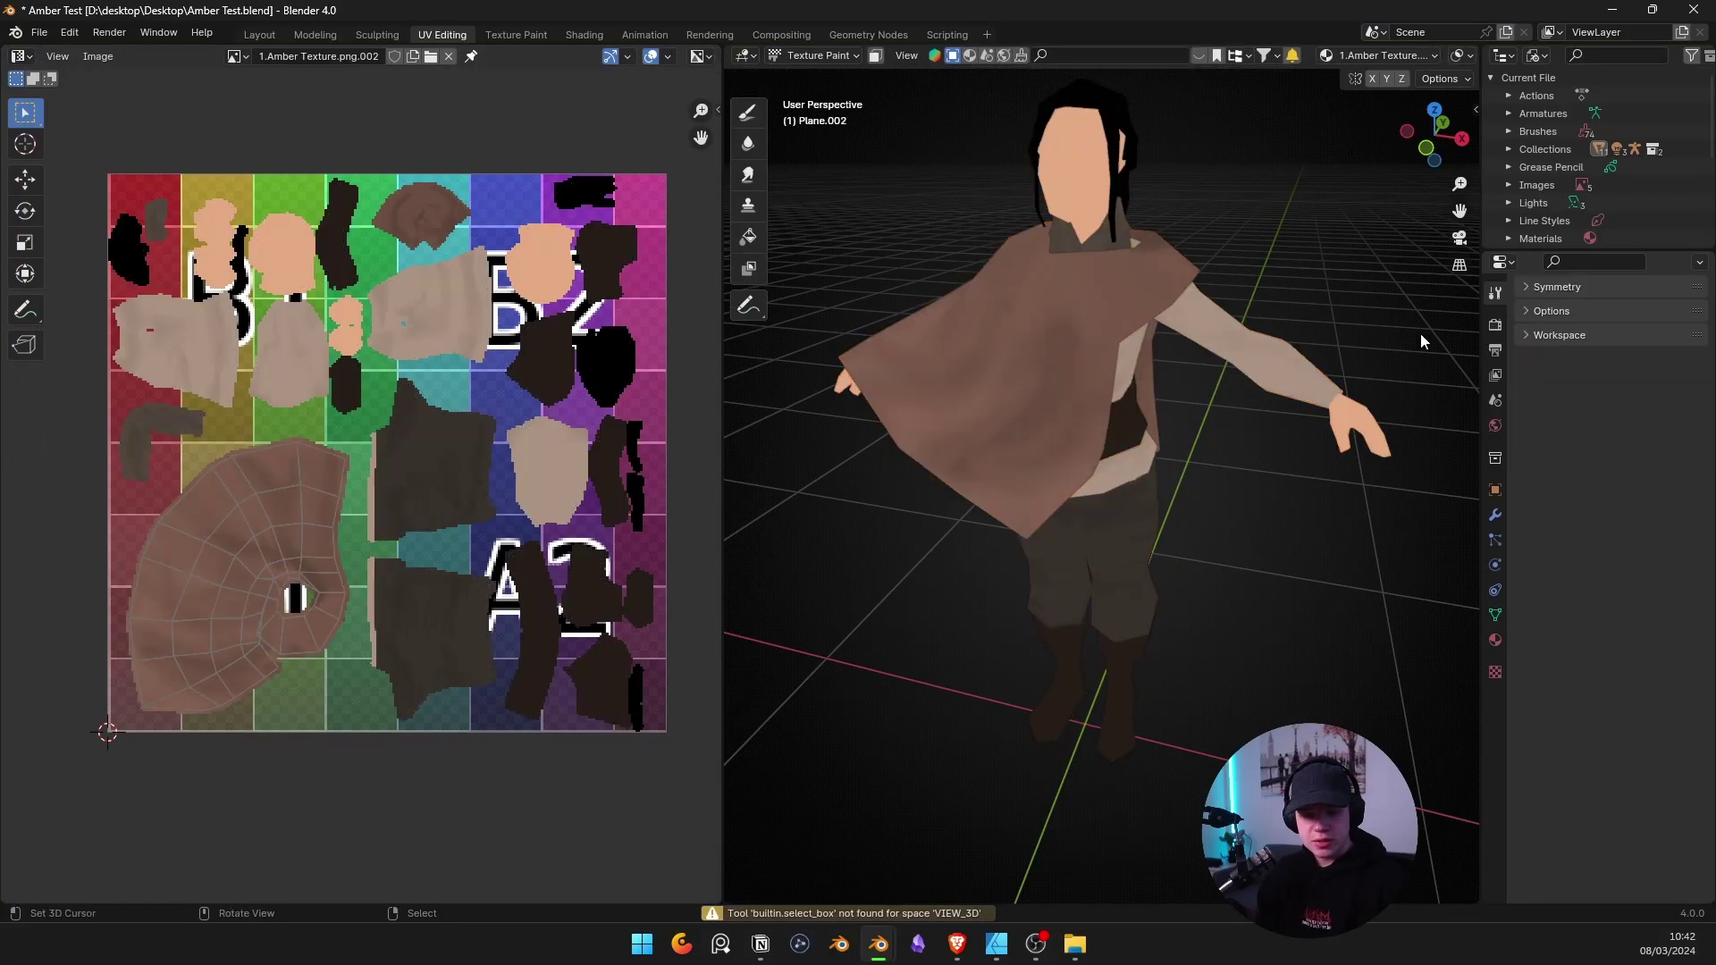
key("ctrl+Tab")
left_click(1154, 319)
left_click(1130, 331)
key("ctrl+Tab")
left_click(1136, 285)
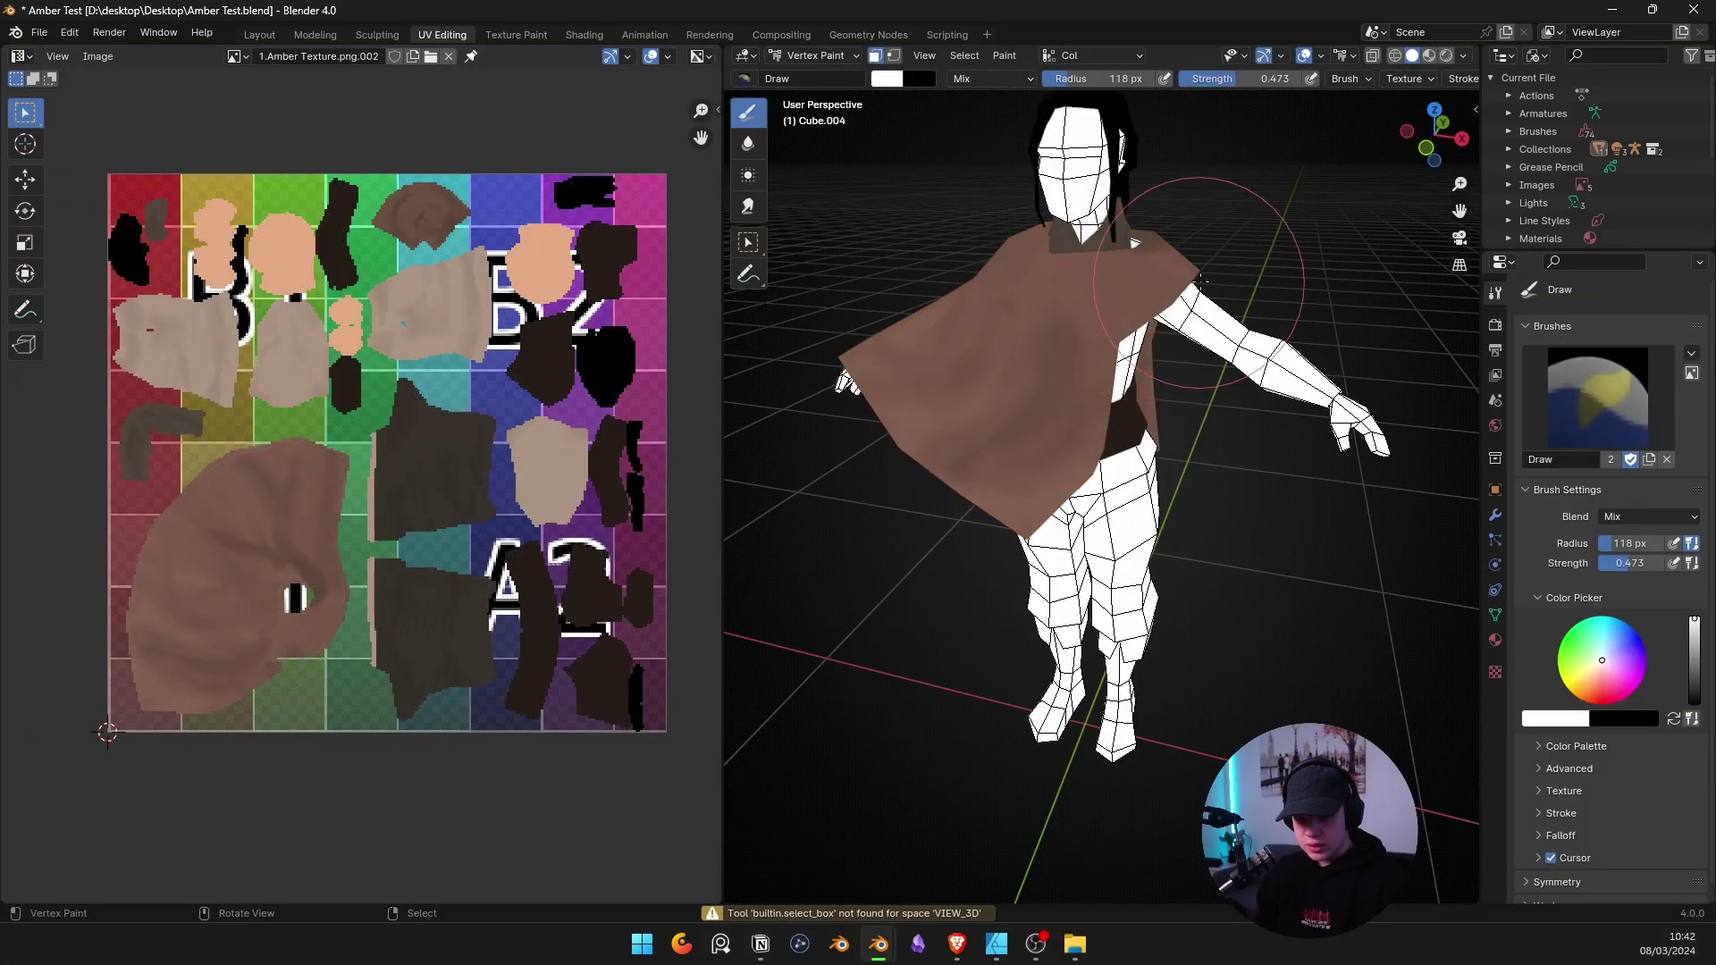
key("ctrl+Tab")
left_click(942, 315)
Select the character's body and switch it to Texture Paint mode.
left_click(1114, 292)
key("ctrl+Tab")
left_click(1258, 214)
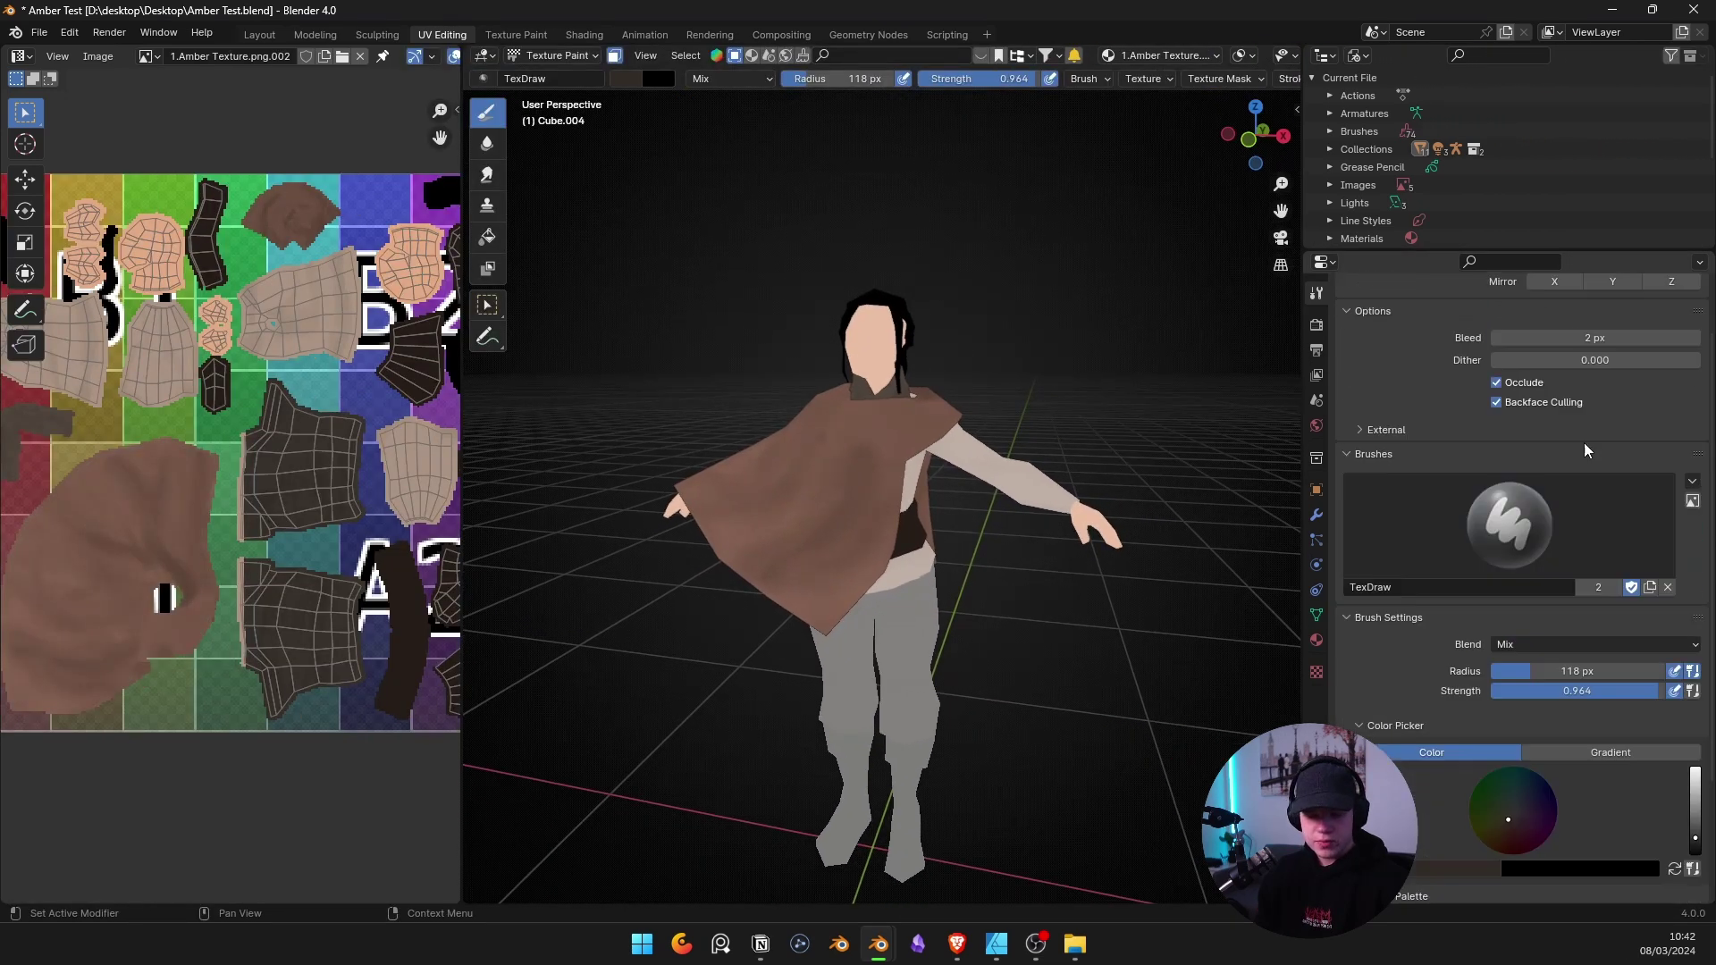
Expand the brush's colour palette and choose the light beige swatch from Palette.001 as the paint colour.
scroll(1587, 450, "up", 2)
scroll(792, 325, "up", 5)
scroll(1127, 442, "down", 3)
scroll(1130, 420, "down", 2)
scroll(1550, 550, "down", 4)
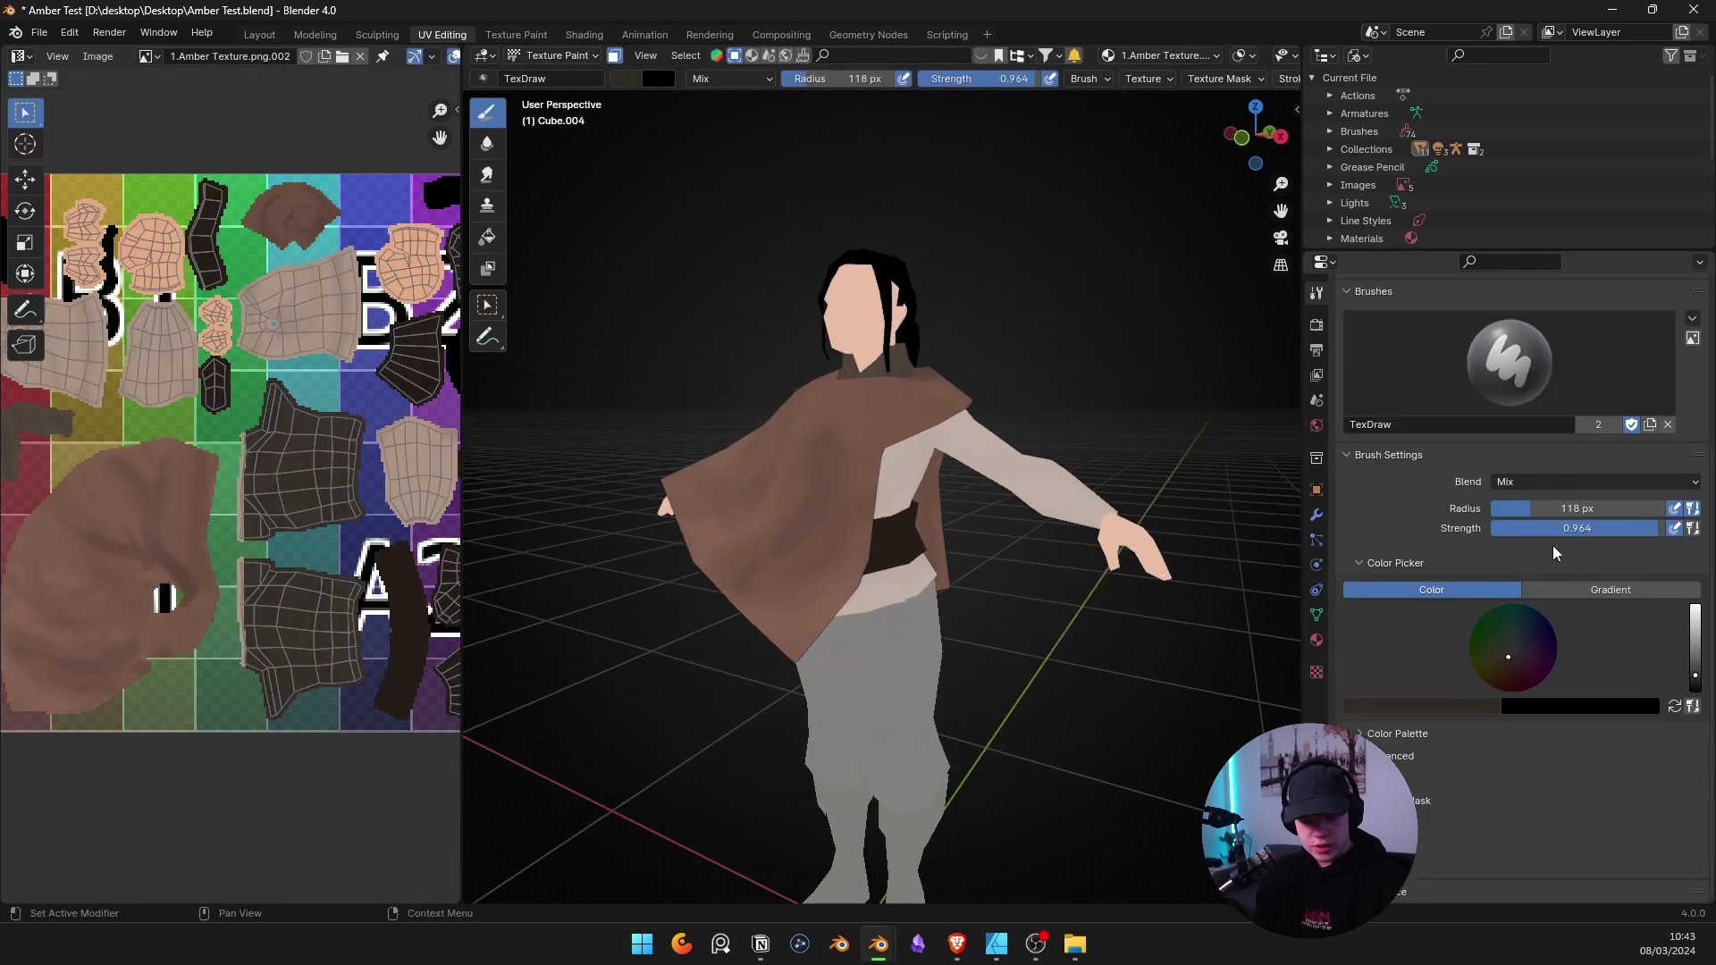
left_click(1424, 735)
scroll(1350, 706, "down", 2)
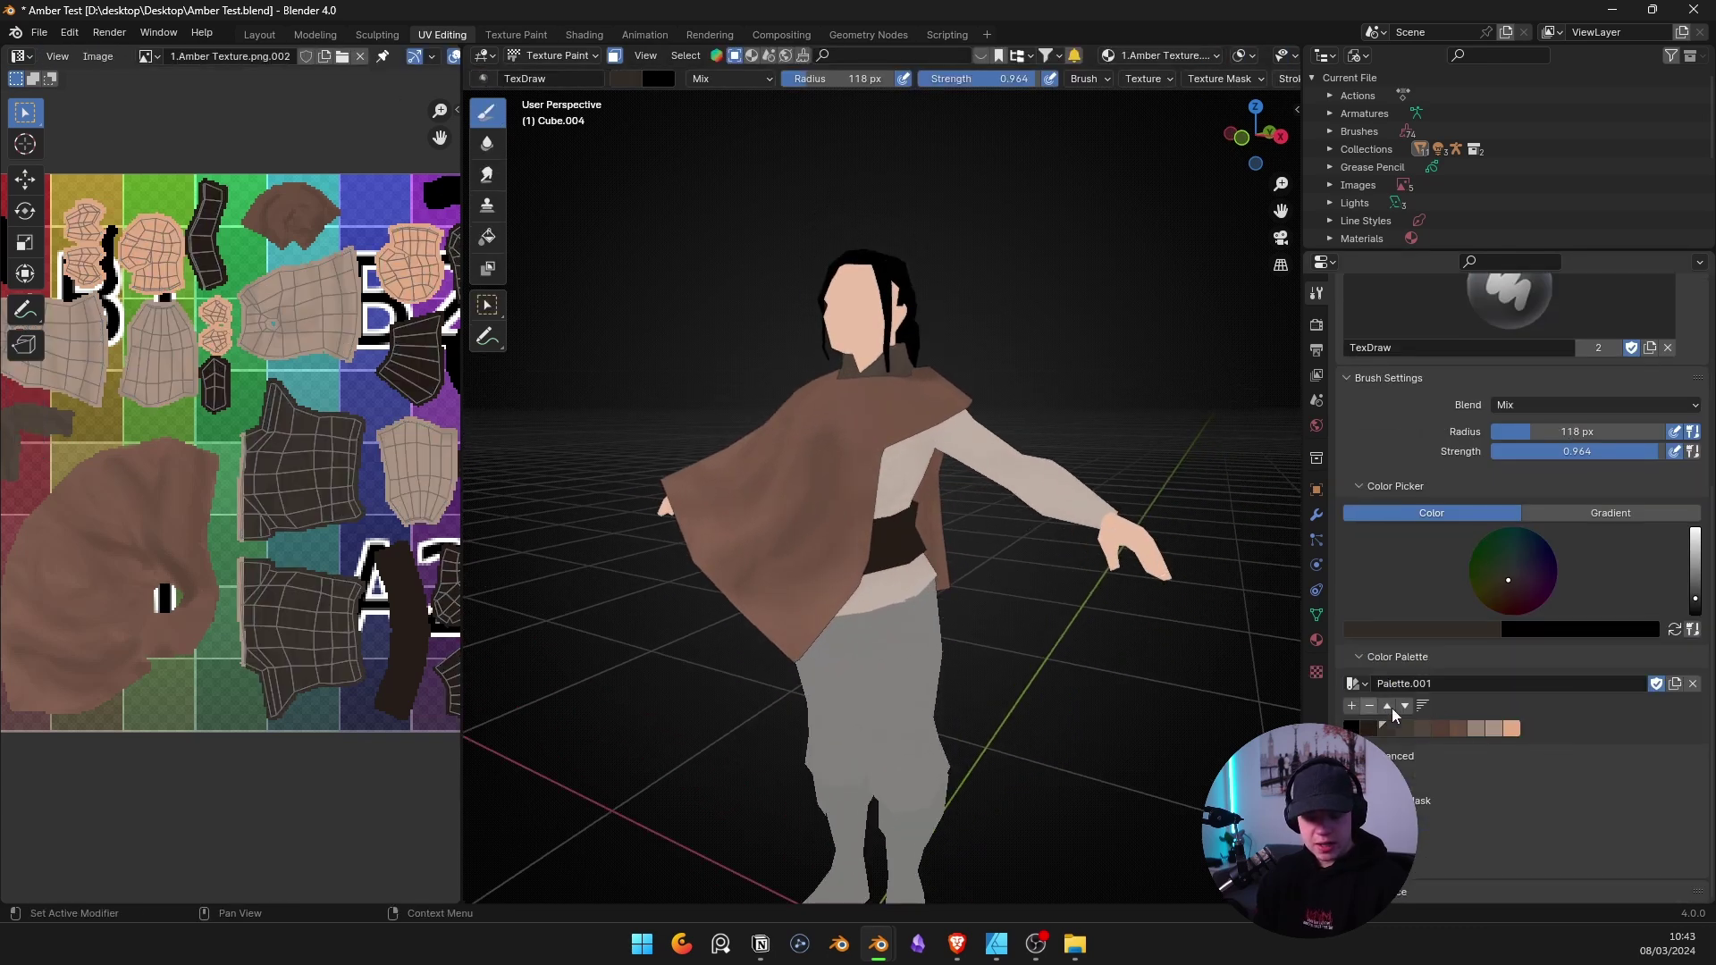
scroll(1396, 661, "up", 2)
scroll(1407, 737, "down", 2)
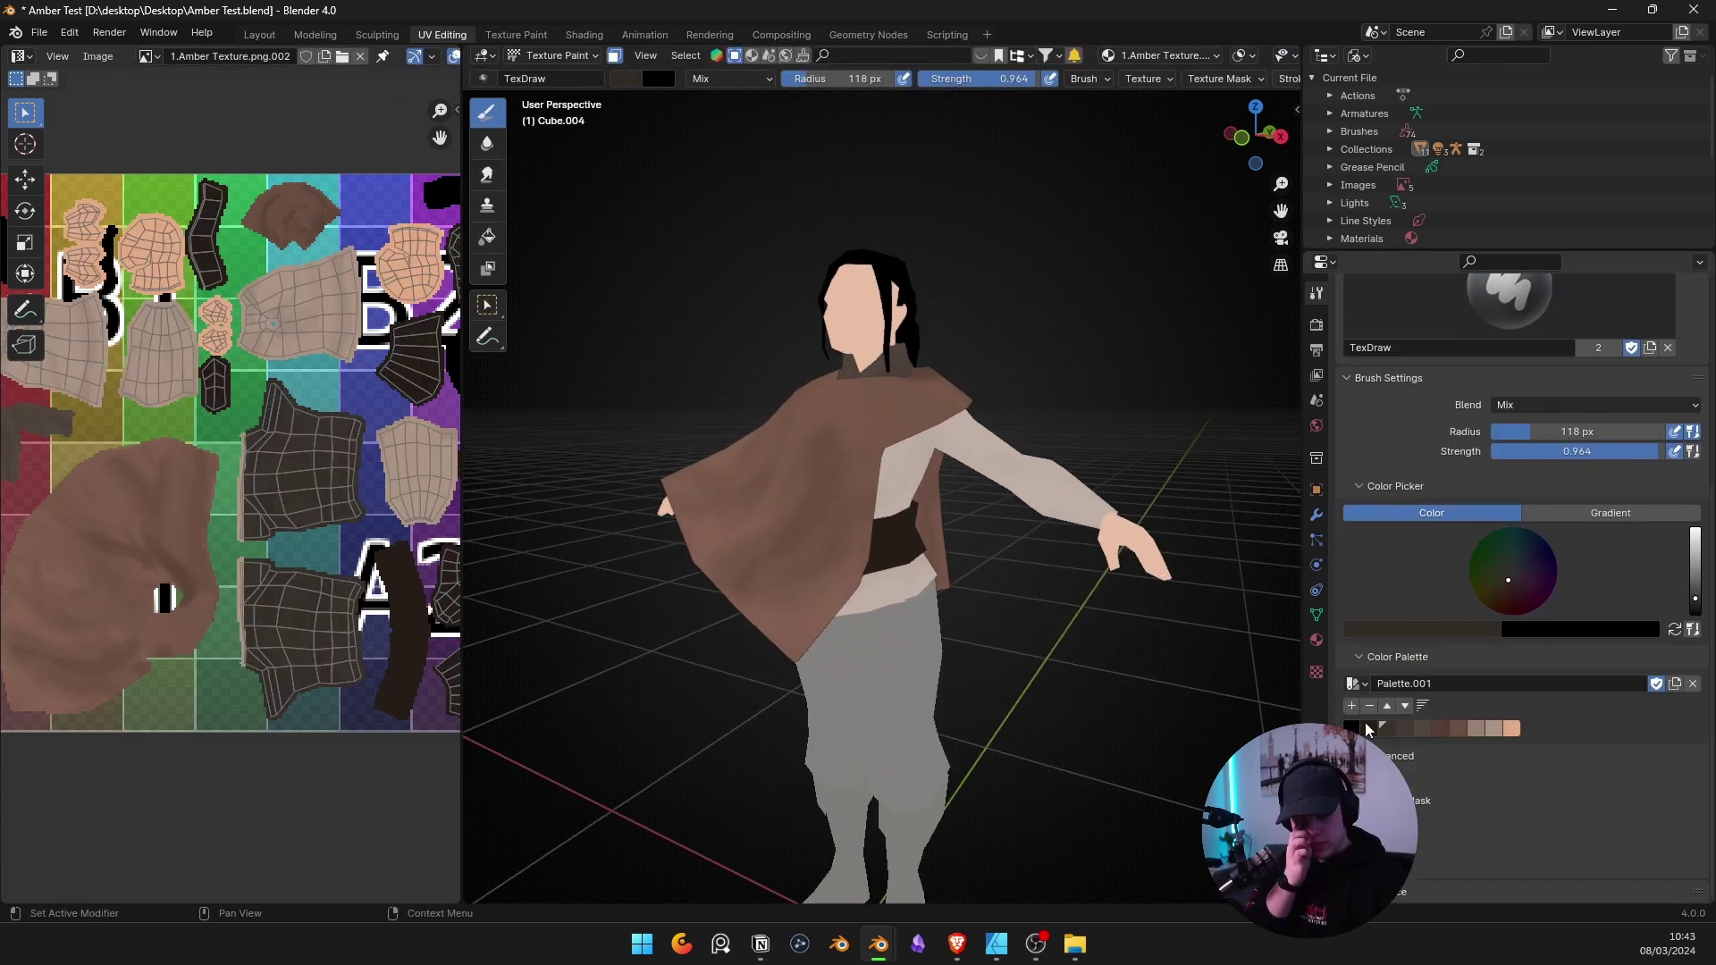
scroll(1034, 325, "down", 2)
scroll(1072, 376, "up", 3)
left_click(1493, 728)
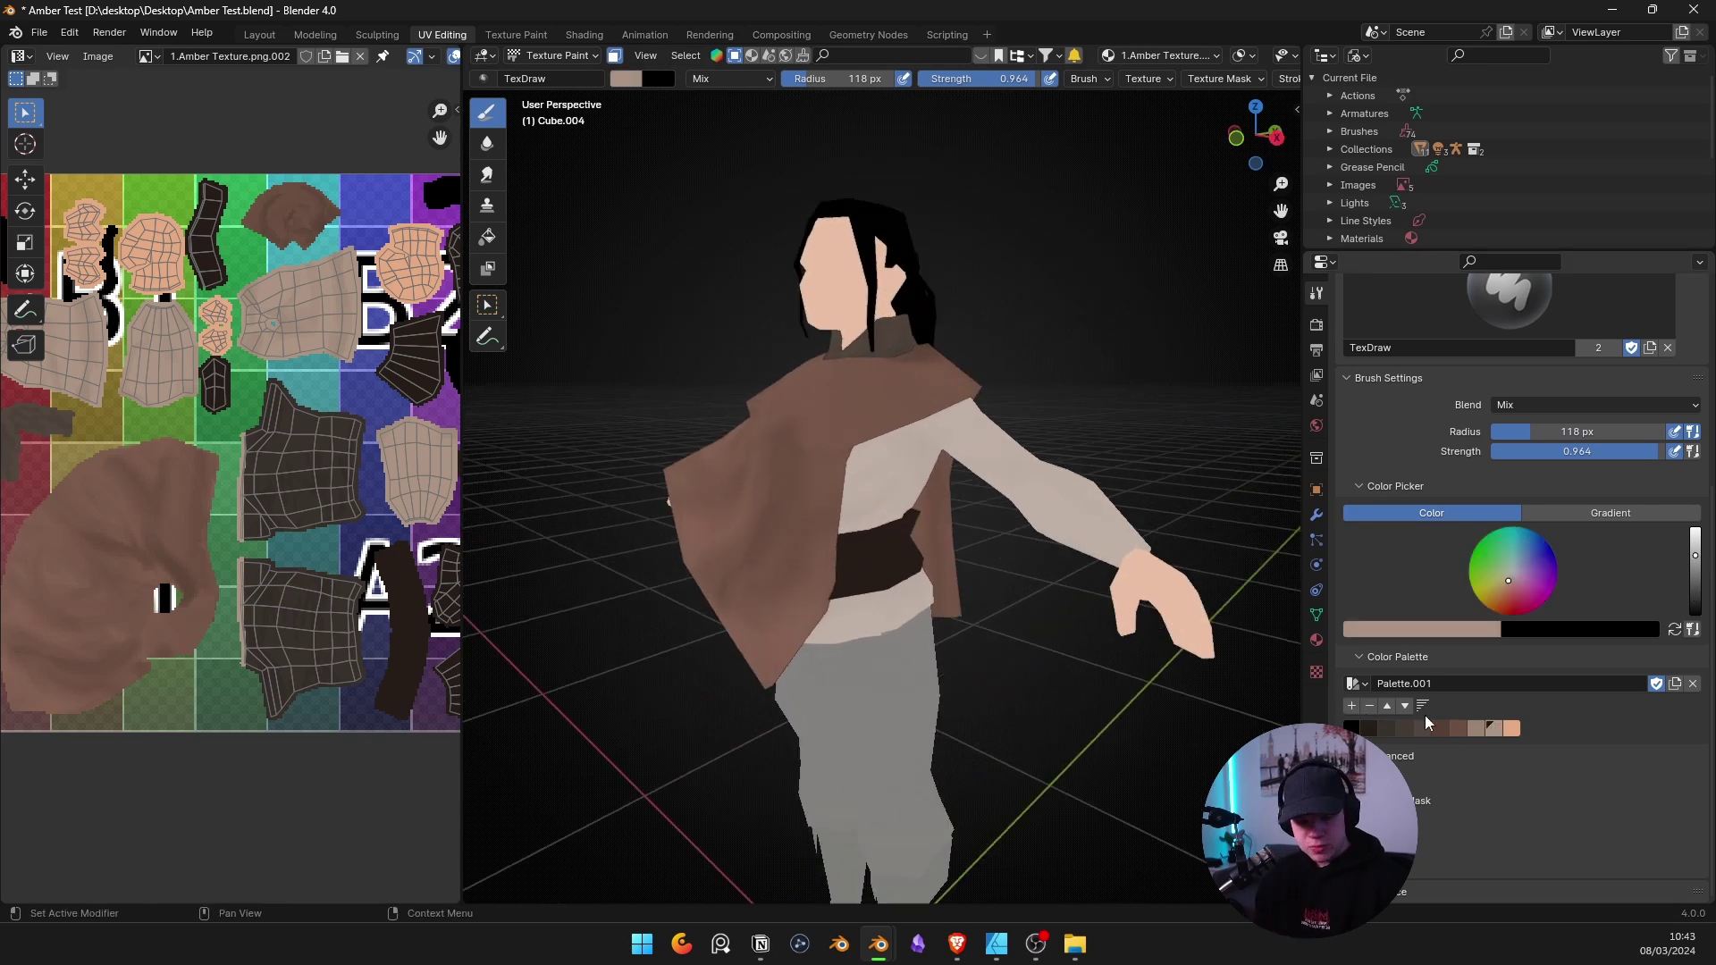
Set the paint brush radius to 41 px.
middle_click_drag(1006, 401, 1001, 445)
scroll(999, 444, "up", 4)
key("f")
left_click(930, 444)
Hide everything except the character's body and return the body to Texture Paint mode.
middle_click_drag(988, 357, 983, 419, "ctrl")
key("ctrl+Tab")
left_click(967, 435)
scroll(1090, 481, "down", 3)
middle_click_drag(1090, 481, 1054, 436)
key("shift+h")
key("ctrl+Tab")
left_click(1128, 386)
key("Tab")
key("Tab")
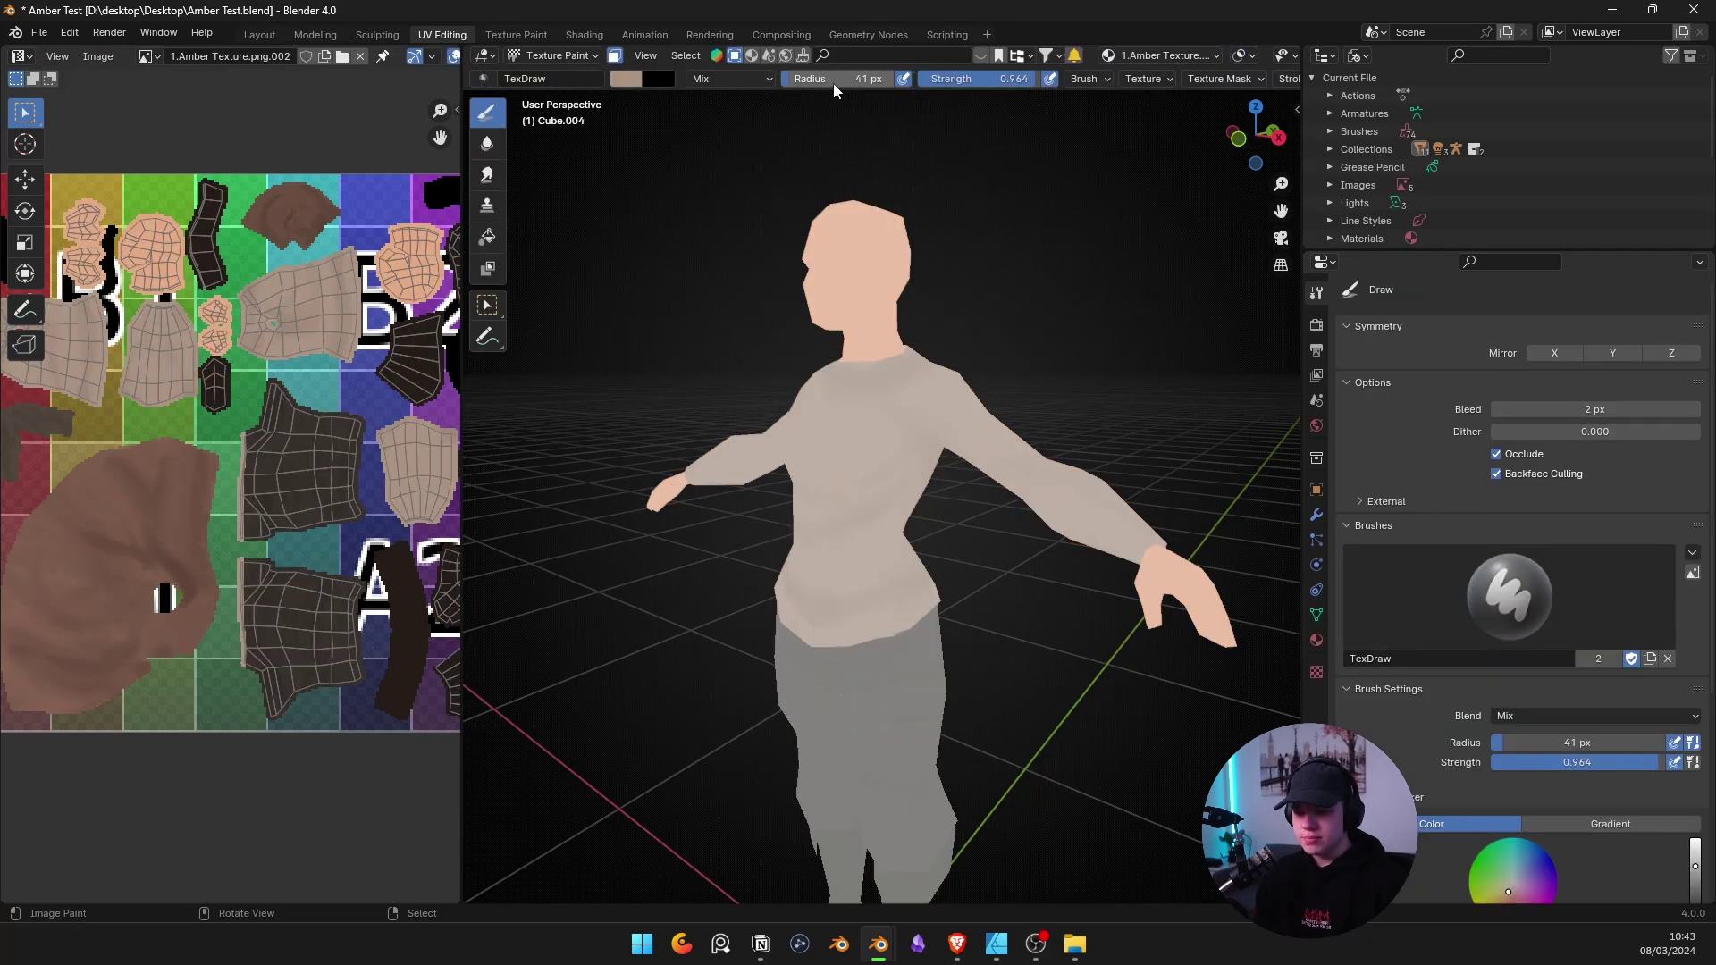
Turn off the face paint mask and brush a light beige stroke over the waist of the shirt.
left_click(616, 56)
scroll(1011, 417, "down", 4)
scroll(1011, 417, "up", 4)
mouse_move(1011, 418)
middle_mouse_down()
mouse_move(1049, 471)
mouse_move(1031, 414)
middle_mouse_up()
scroll(1030, 414, "up", 2)
middle_click_drag(1037, 559, 1037, 483, "shift")
scroll(929, 384, "down", 3)
middle_click_drag(828, 284, 883, 410)
scroll(927, 510, "up", 8)
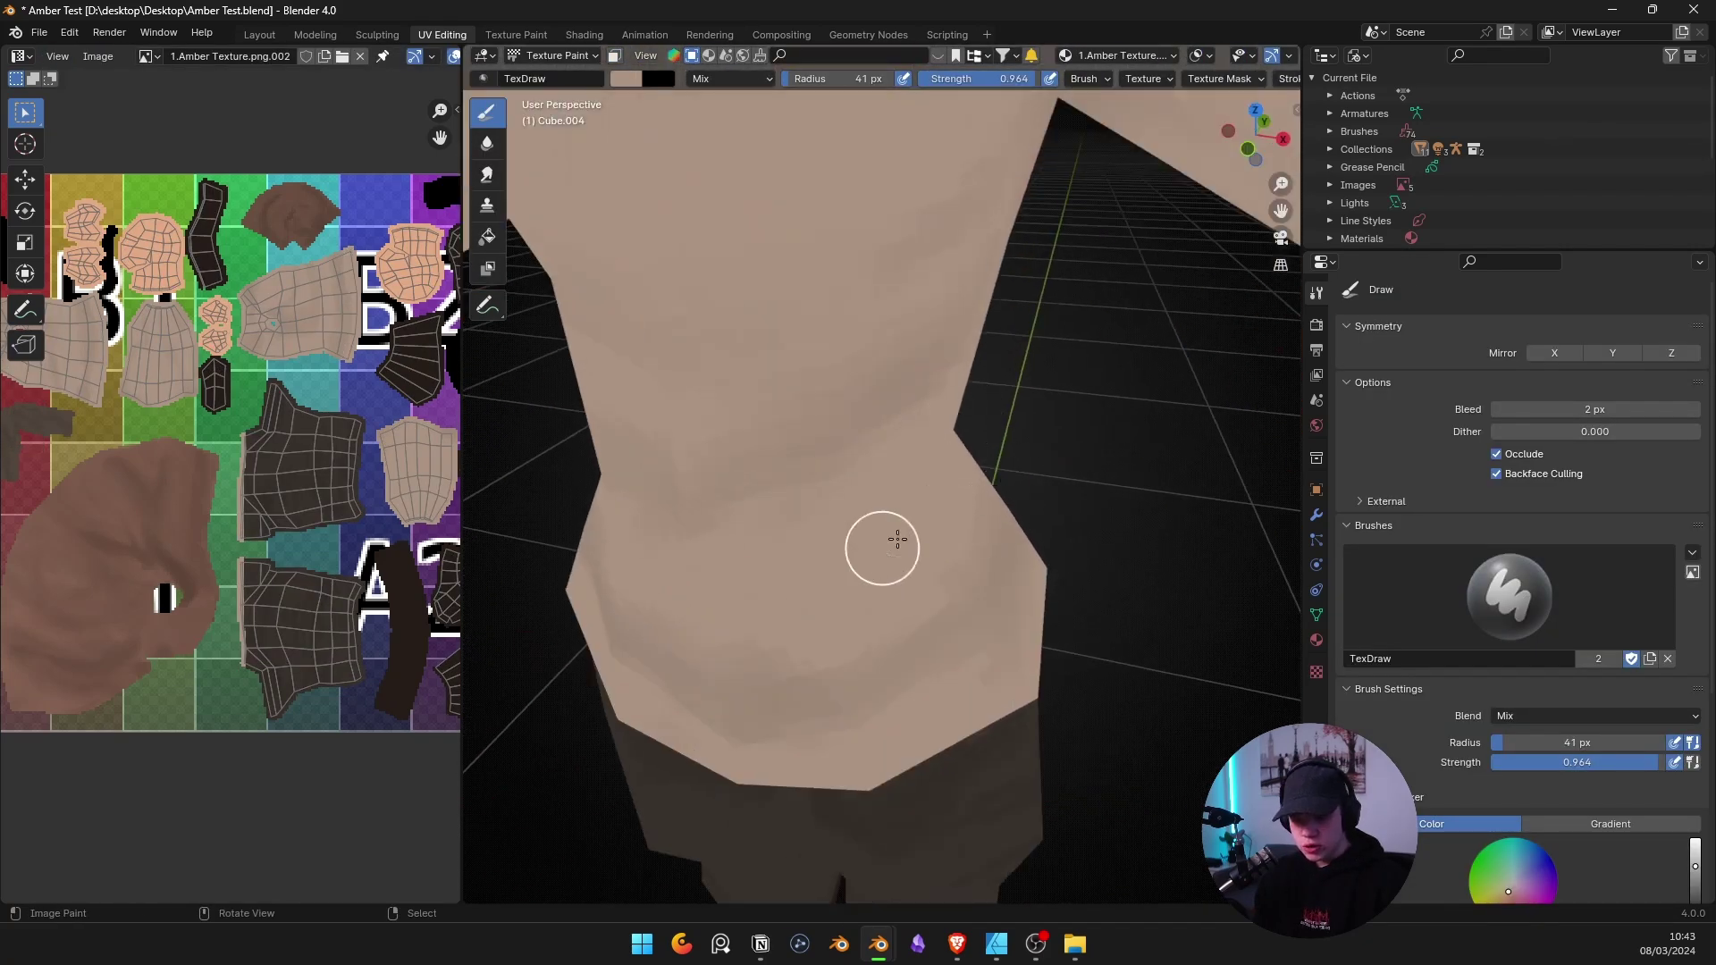
left_click_drag(910, 531, 1014, 460)
Try painting a diagonal fold across the front of the shirt with the darker beige swatch.
scroll(902, 415, "down", 9)
key("grave")
left_click(746, 263)
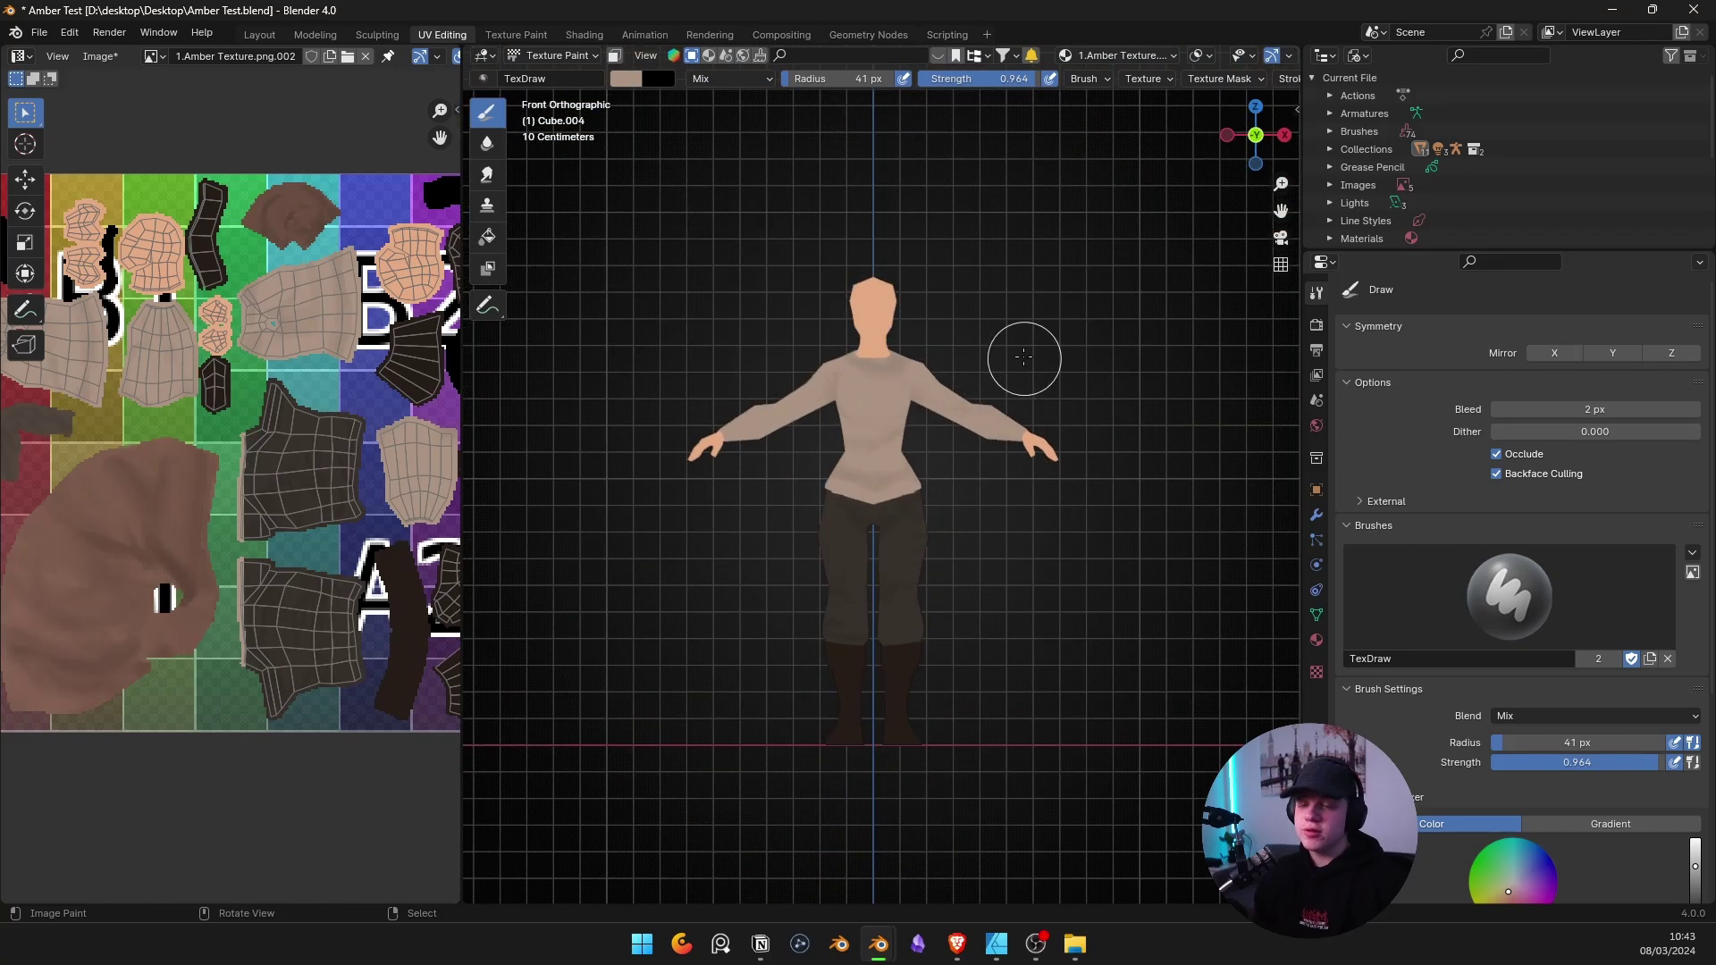
scroll(1613, 538, "down", 1)
scroll(1599, 537, "down", 7)
scroll(966, 440, "up", 5)
scroll(985, 586, "up", 3)
left_click(1477, 753)
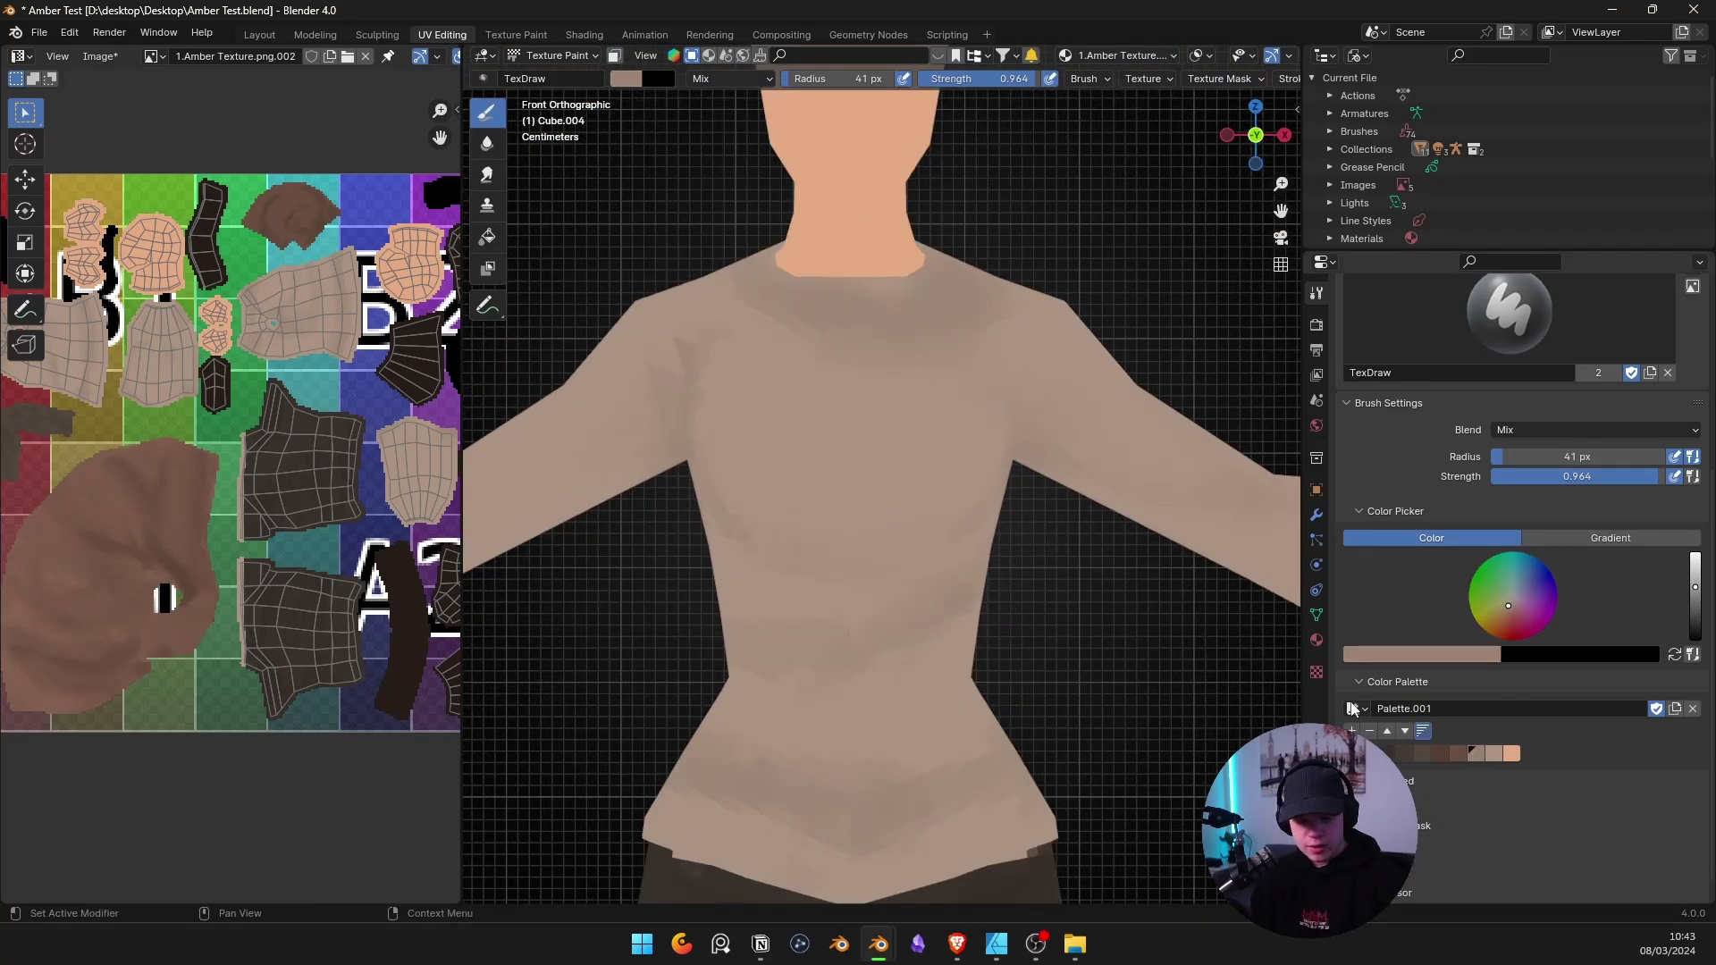
left_click_drag(983, 427, 808, 528)
key("ctrl+z")
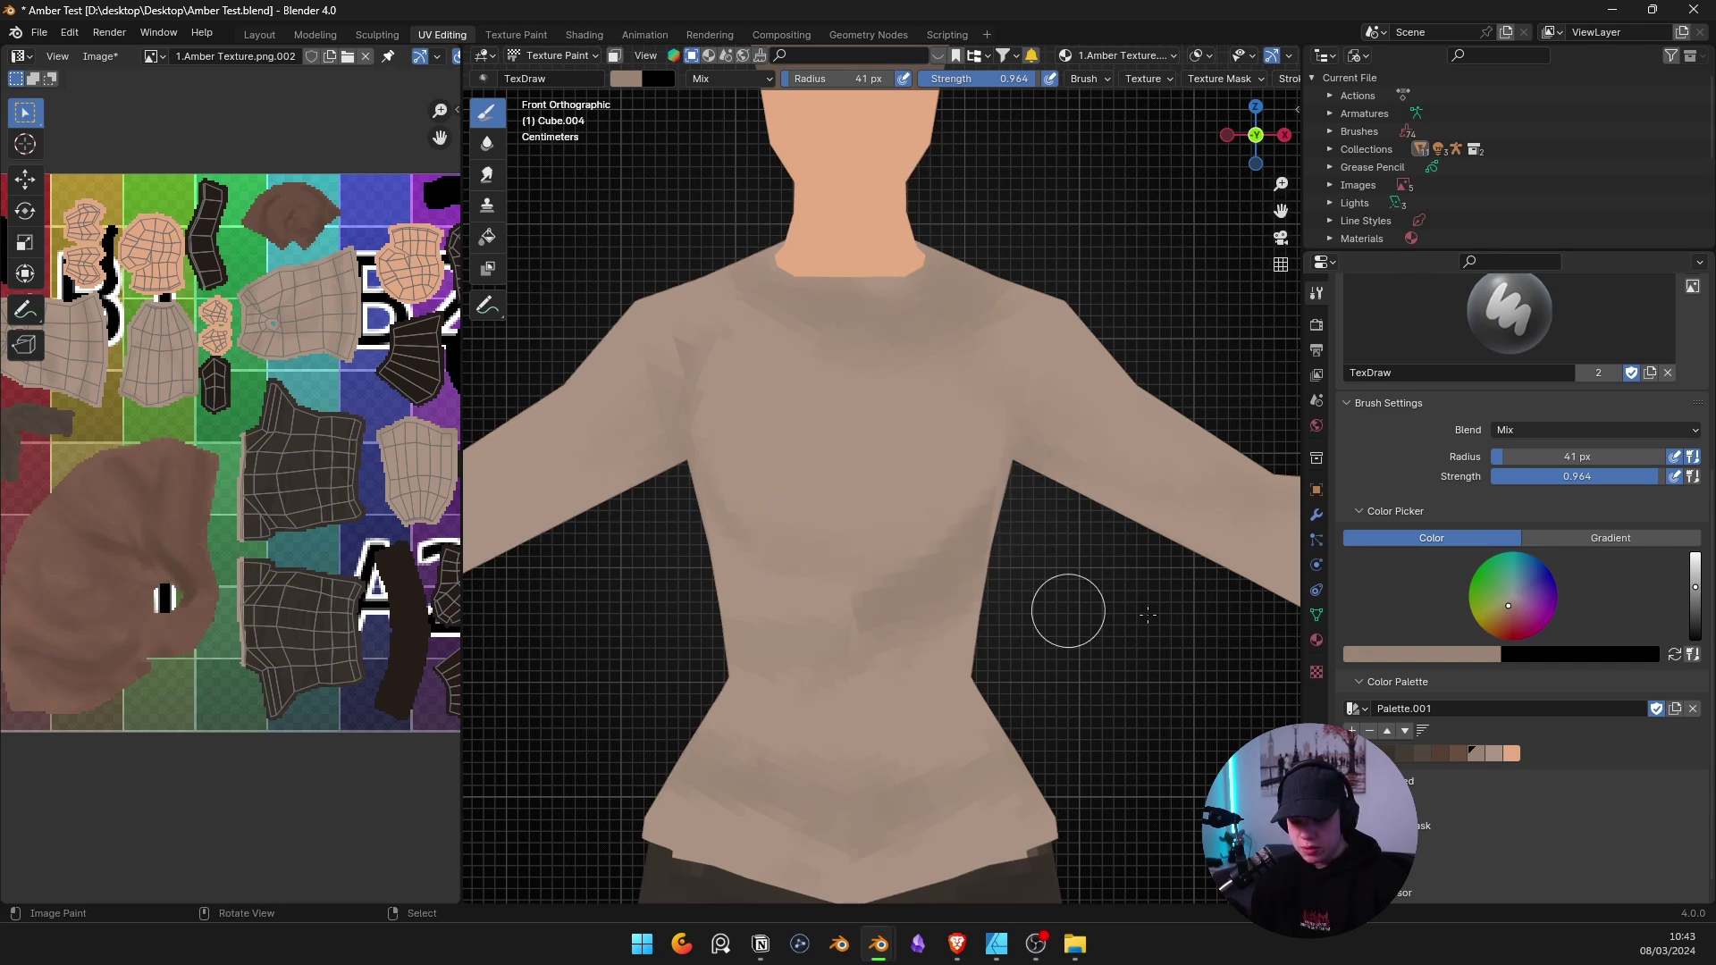
Choose the light beige swatch as the paint colour again and re-enter Texture Paint mode on the body.
left_click(1491, 753)
middle_click_drag(893, 587, 860, 410)
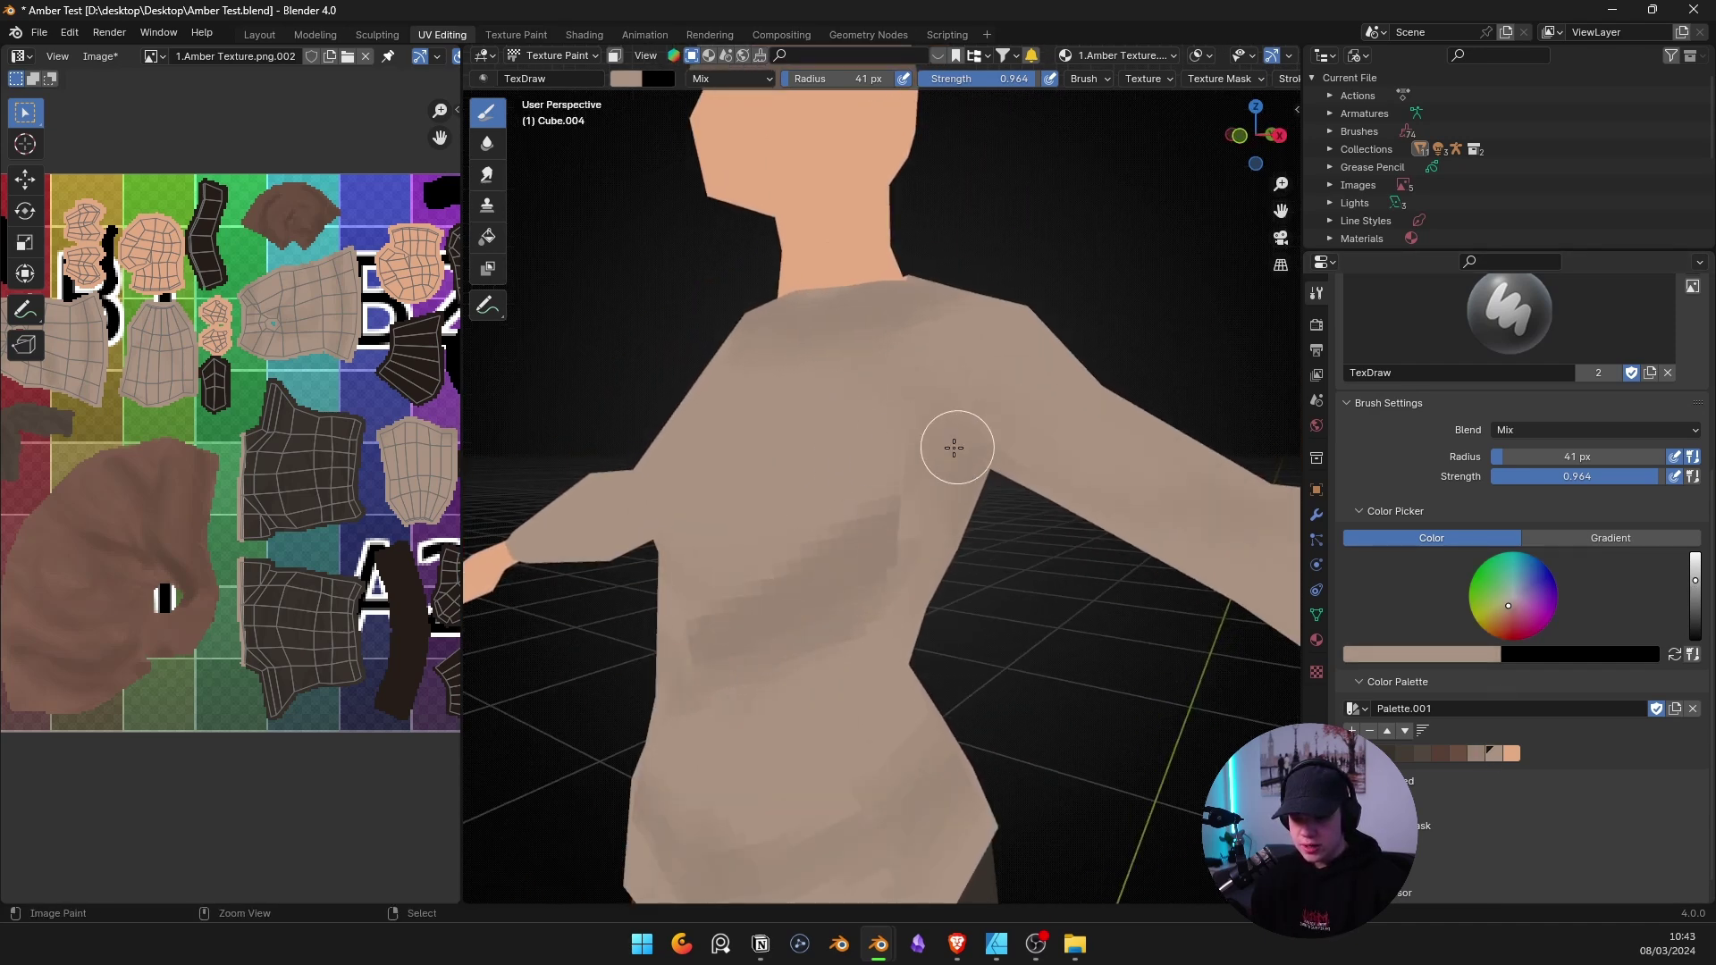
key("Tab")
middle_click_drag(970, 483, 1014, 523)
scroll(1013, 523, "down", 3)
key("ctrl+Tab")
left_click(1128, 456)
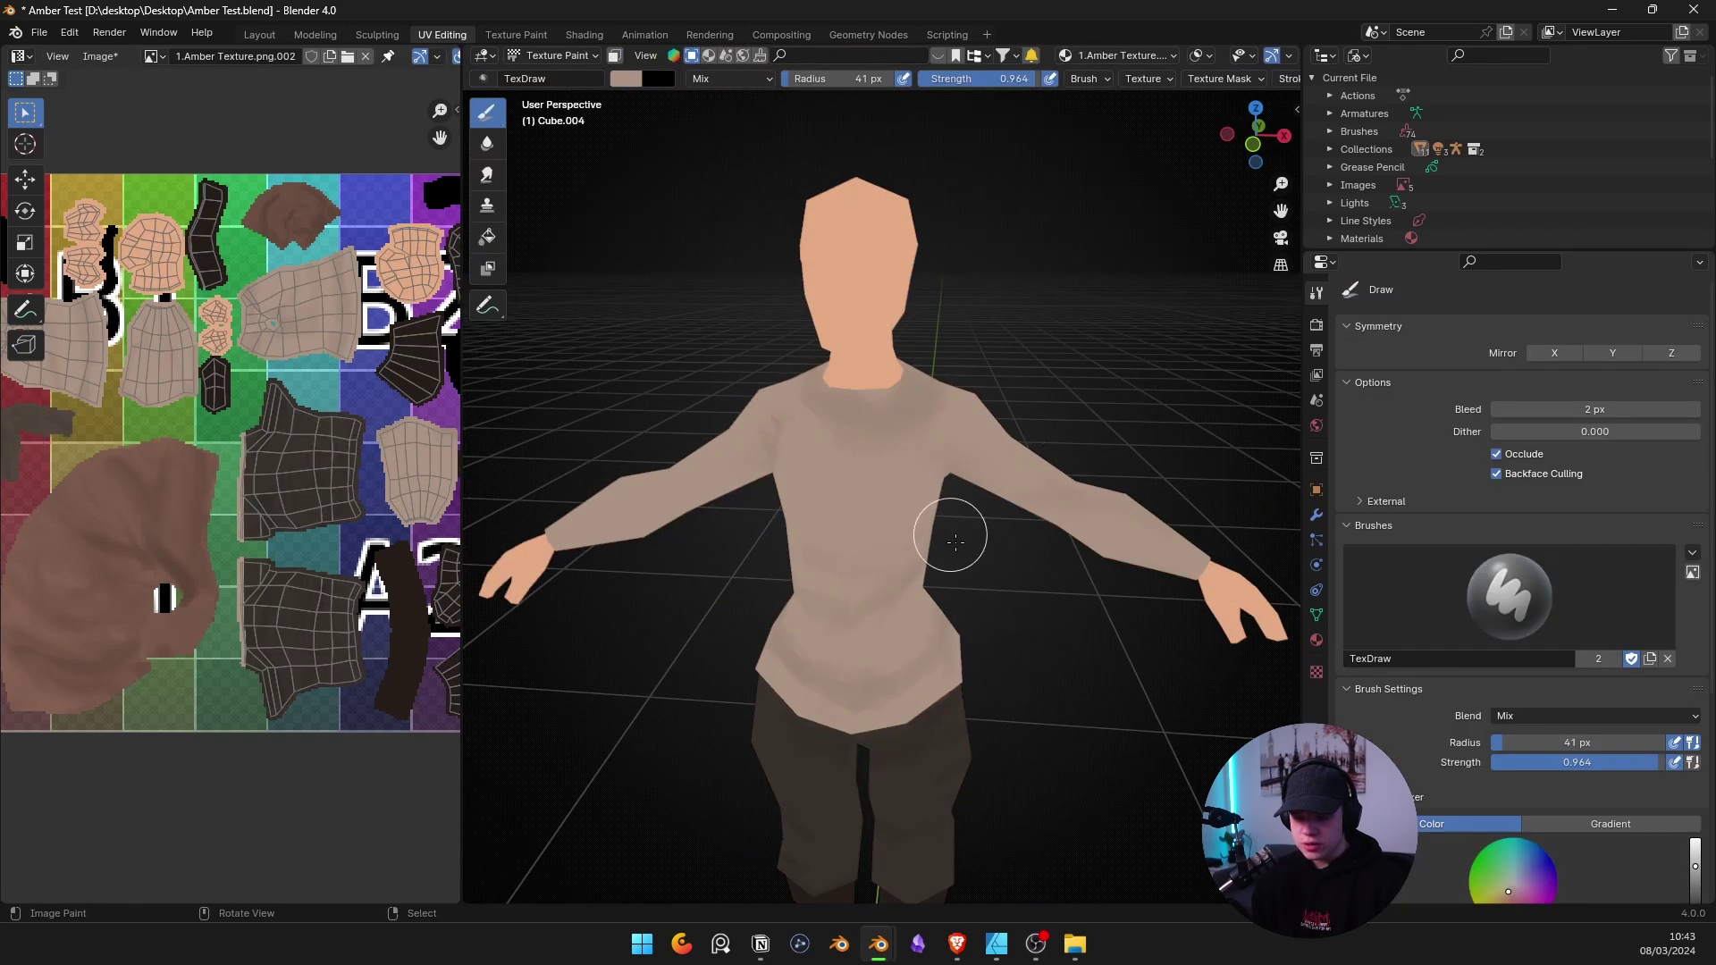
Review the brush's colour palette and the list of available palettes.
scroll(1569, 640, "down", 6)
scroll(889, 443, "down", 5)
scroll(873, 432, "up", 5)
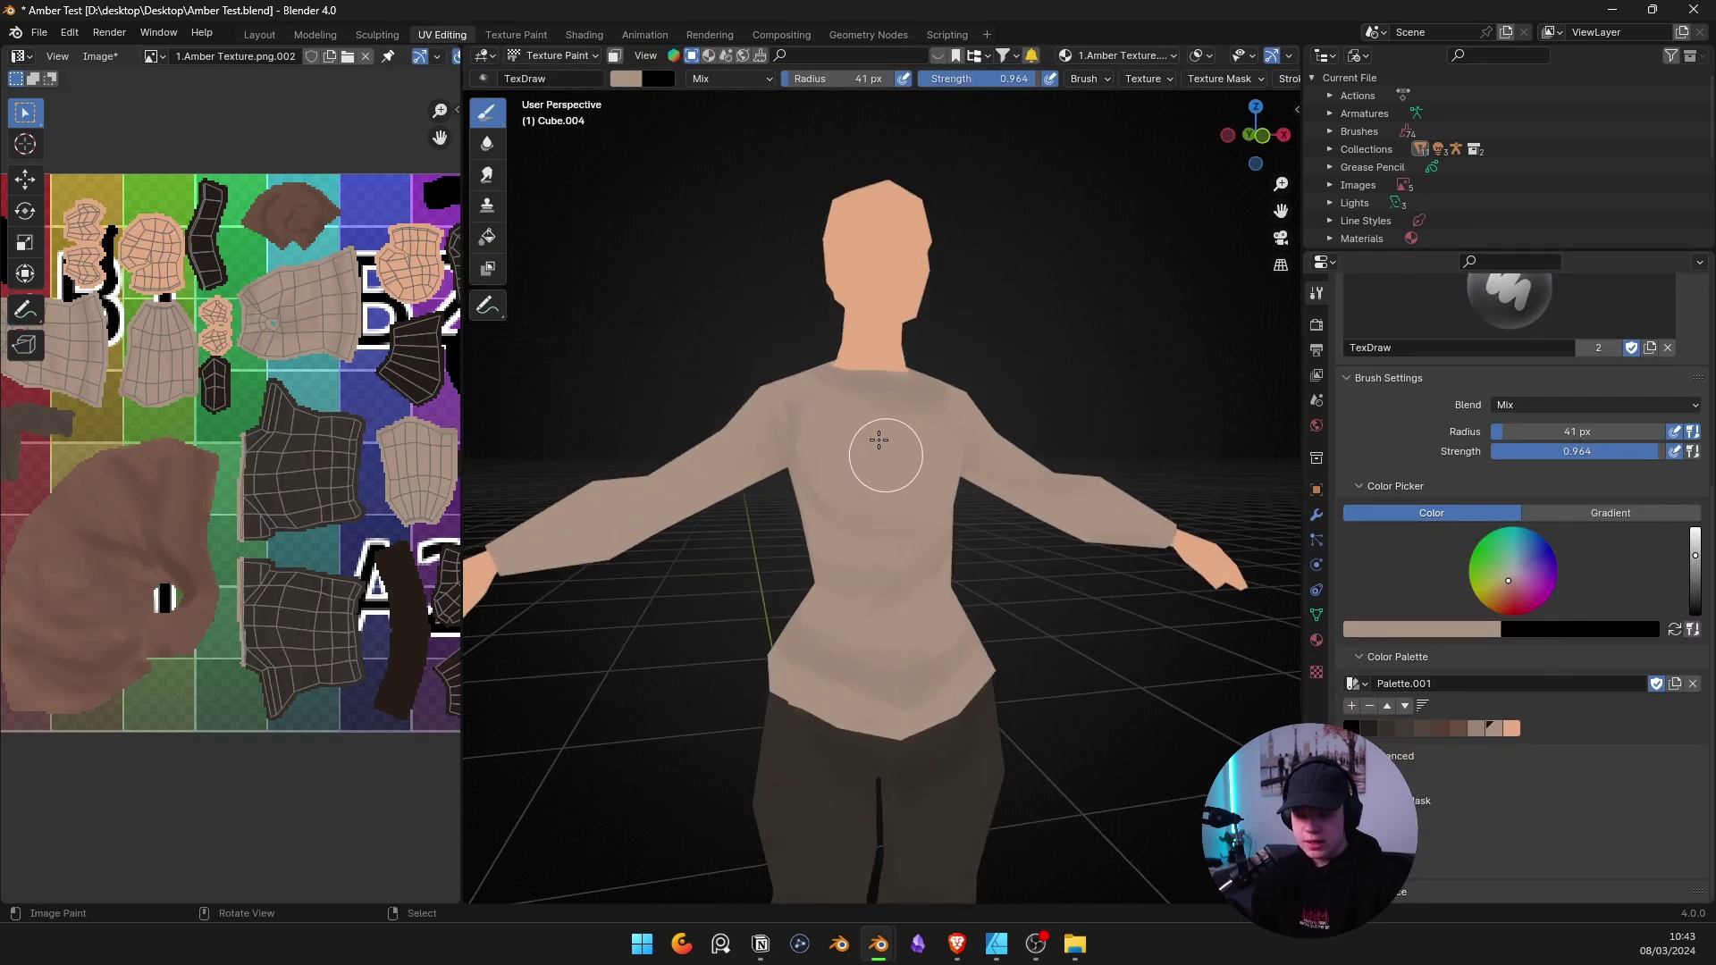
key("KP_1")
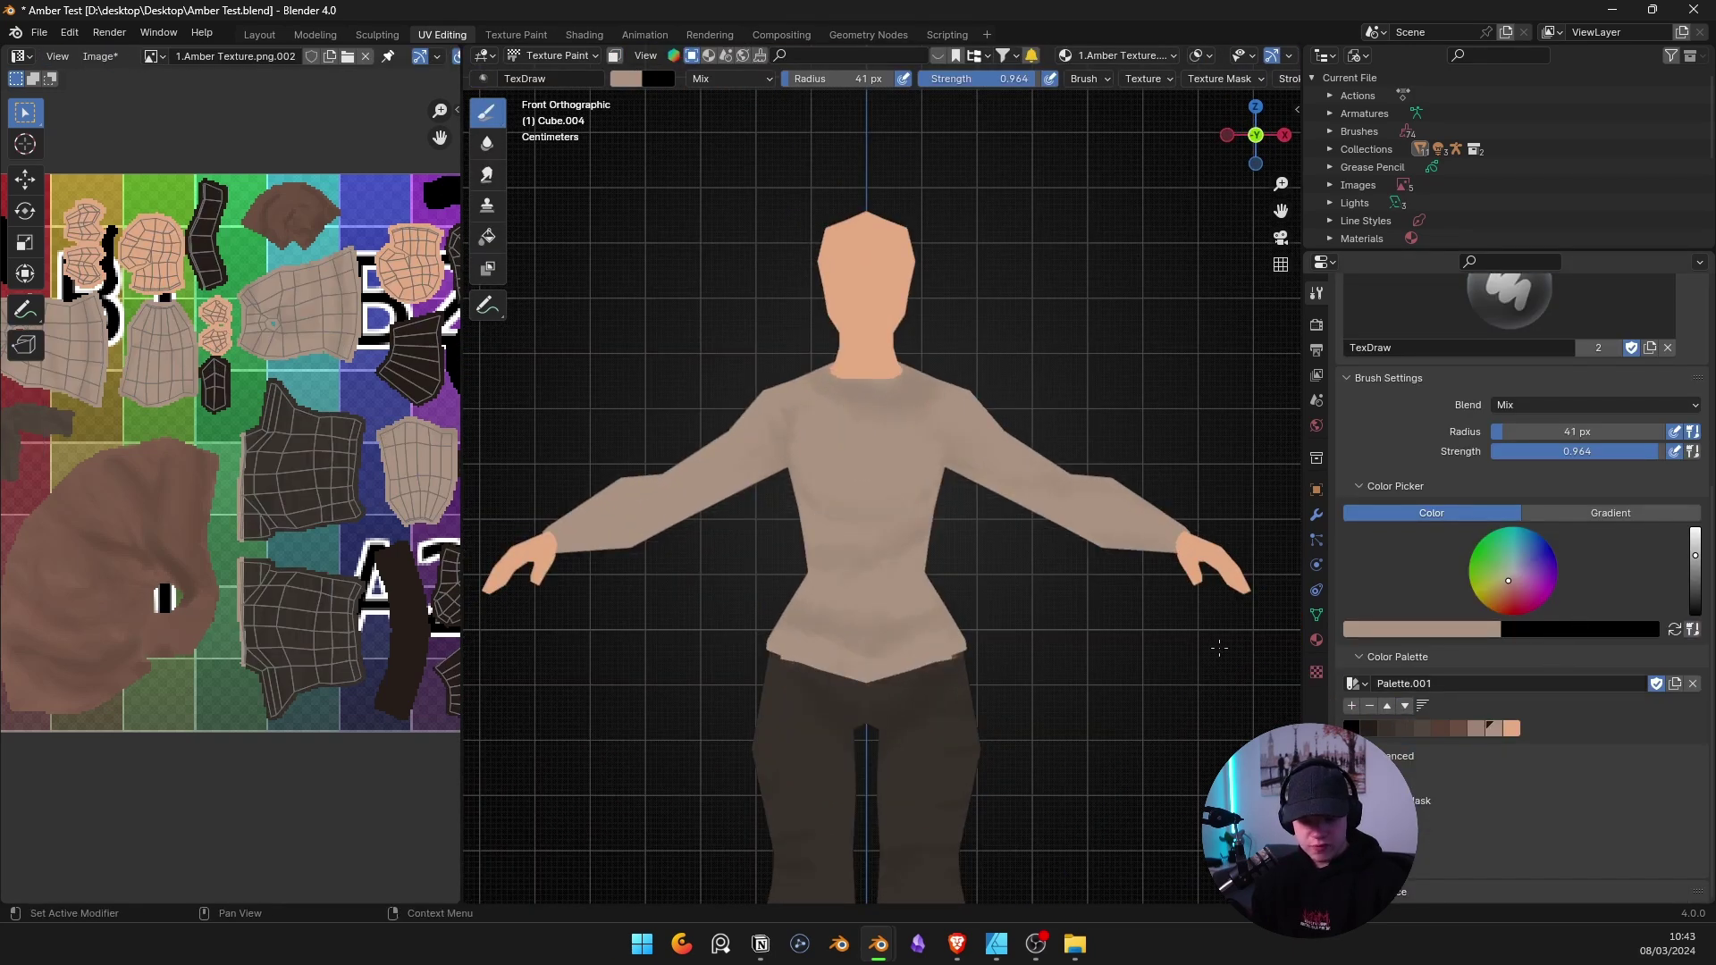
middle_click_drag(1089, 612, 1284, 588)
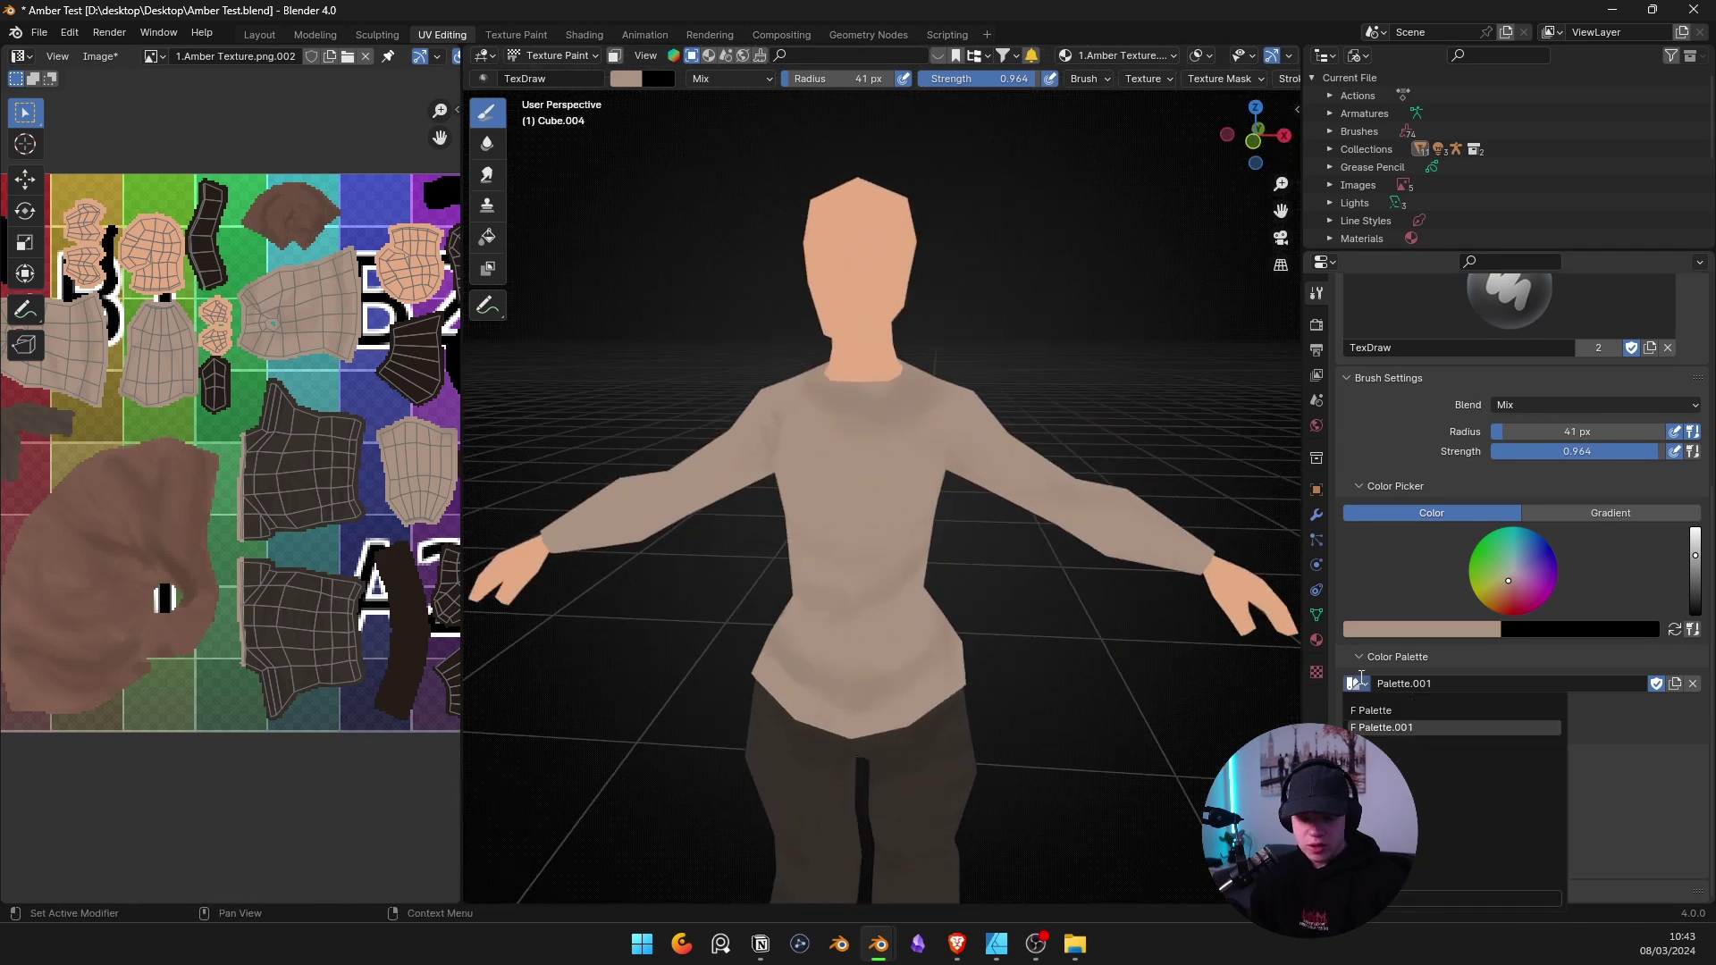
scroll(881, 432, "down", 4)
Switch to Object Mode and show the body from the front with nothing selected.
key("ctrl+Tab")
left_click(617, 465)
key("KP_1")
scroll(924, 481, "up", 6)
right_click(919, 483)
right_click(1108, 333)
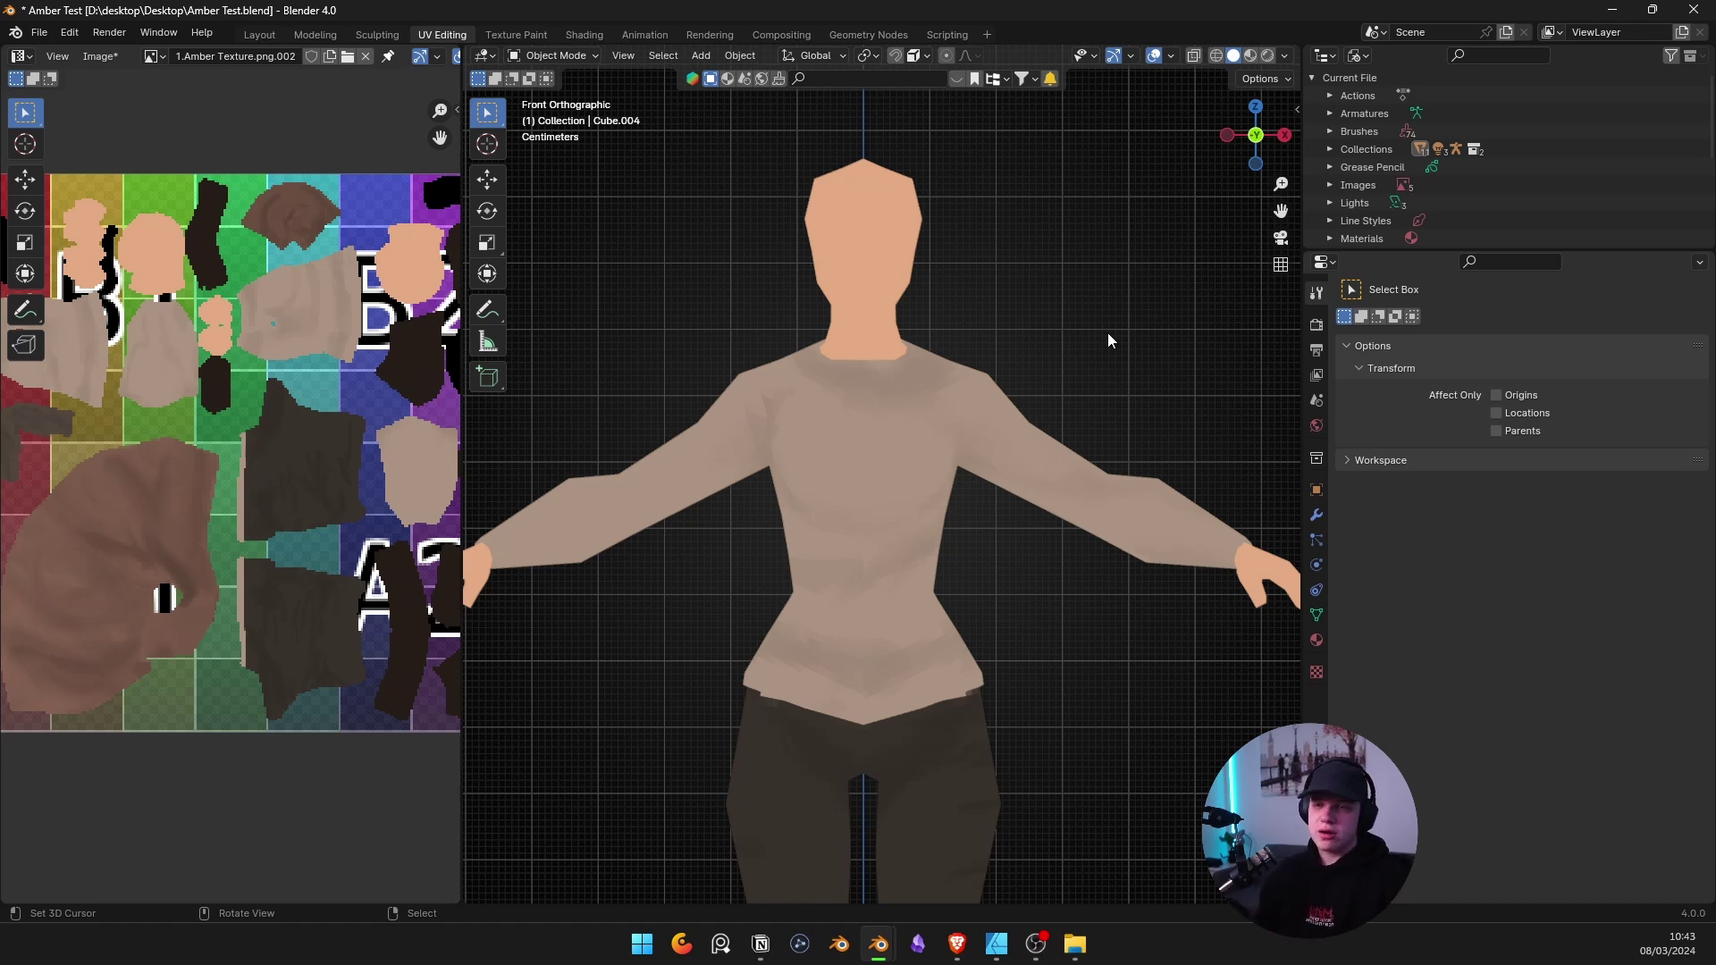
Select the character's body and put it in Texture Paint mode.
scroll(892, 463, "down", 2)
left_click(892, 462)
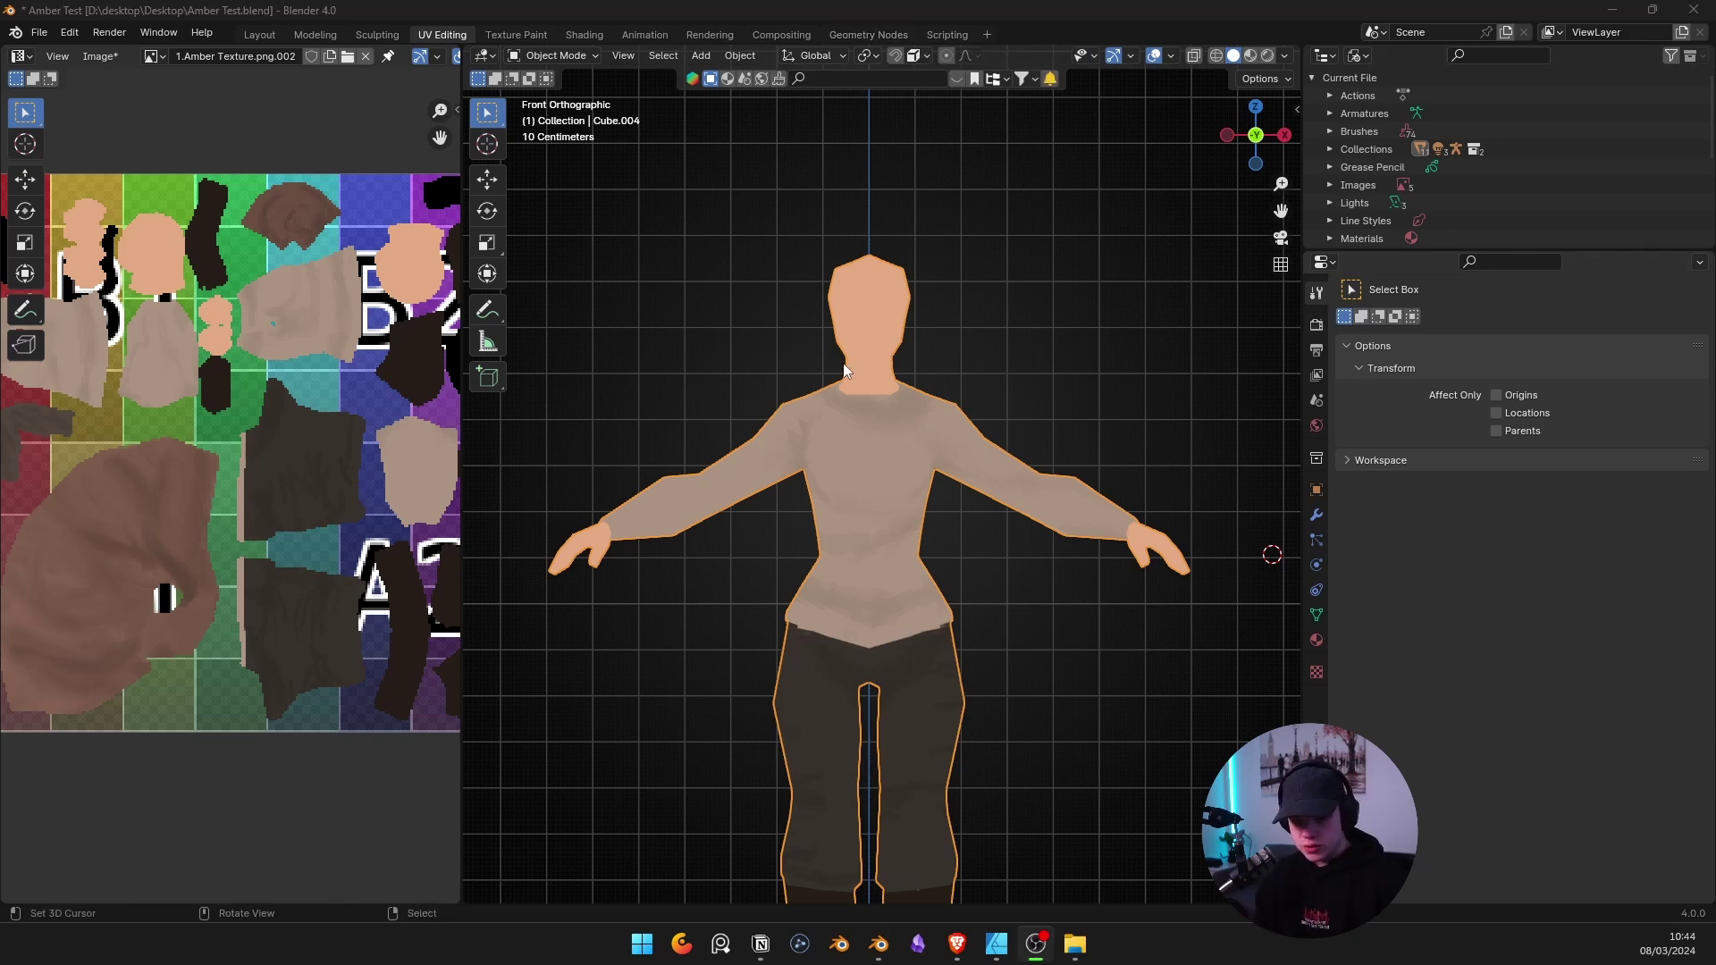
middle_click_drag(1074, 316, 894, 436)
key("ctrl+Tab")
left_click(1071, 324)
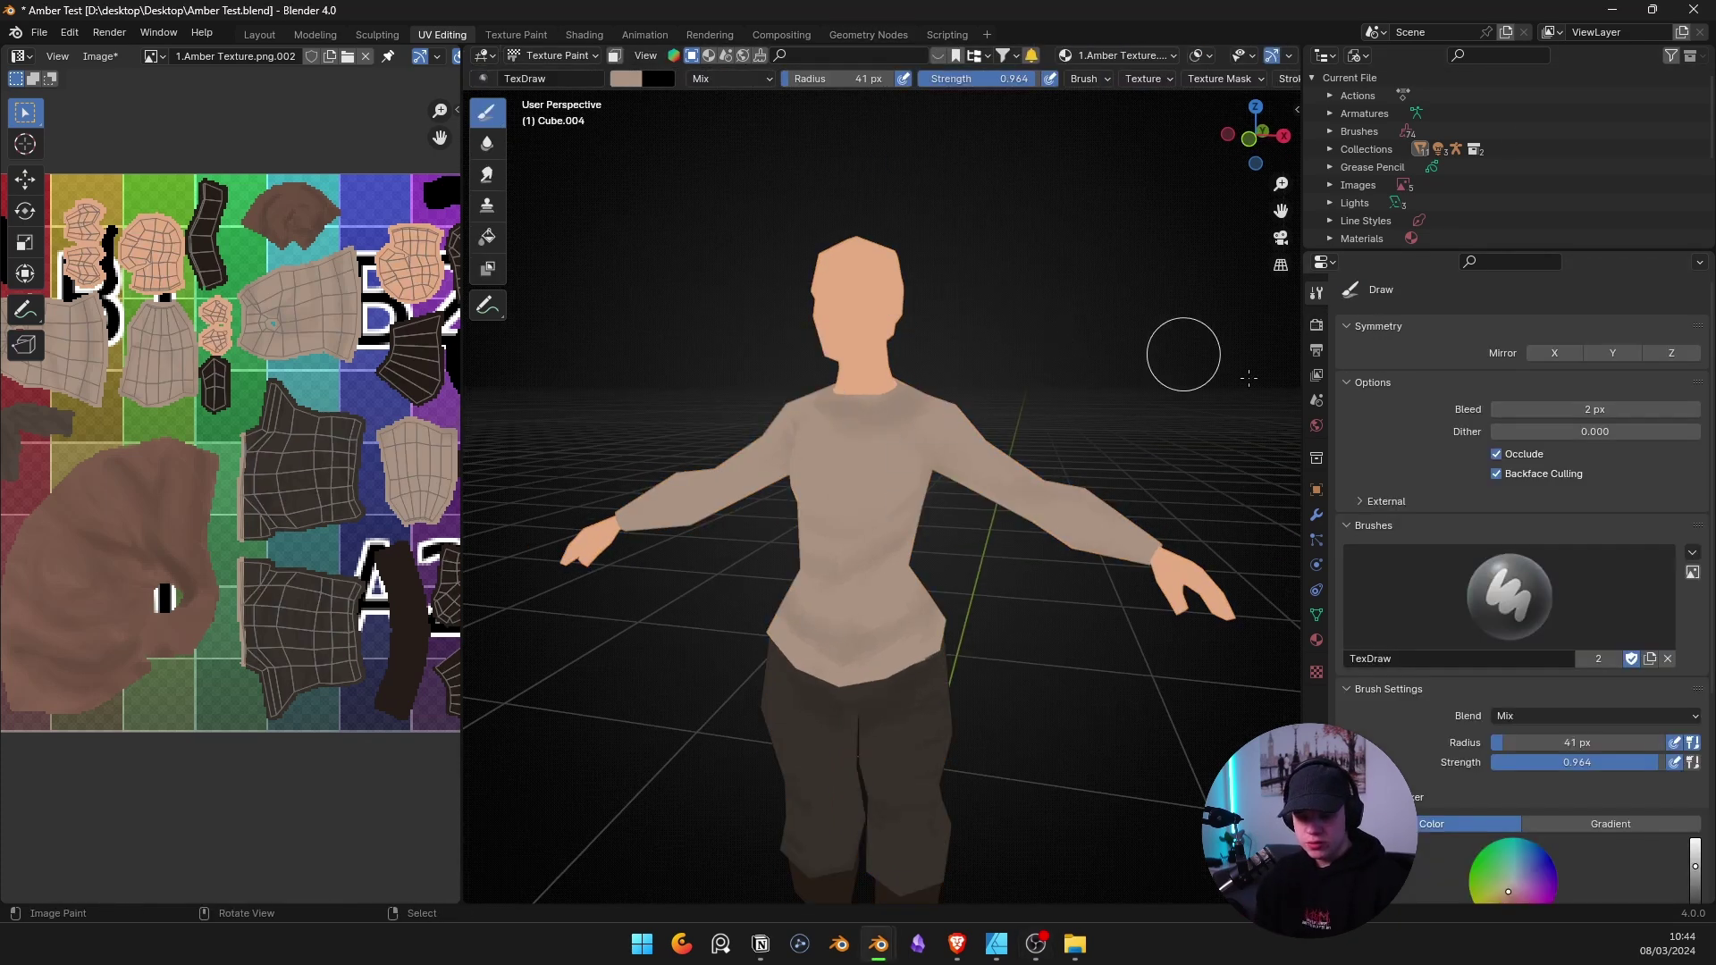
left_click(1403, 799)
scroll(1448, 626, "down", 7)
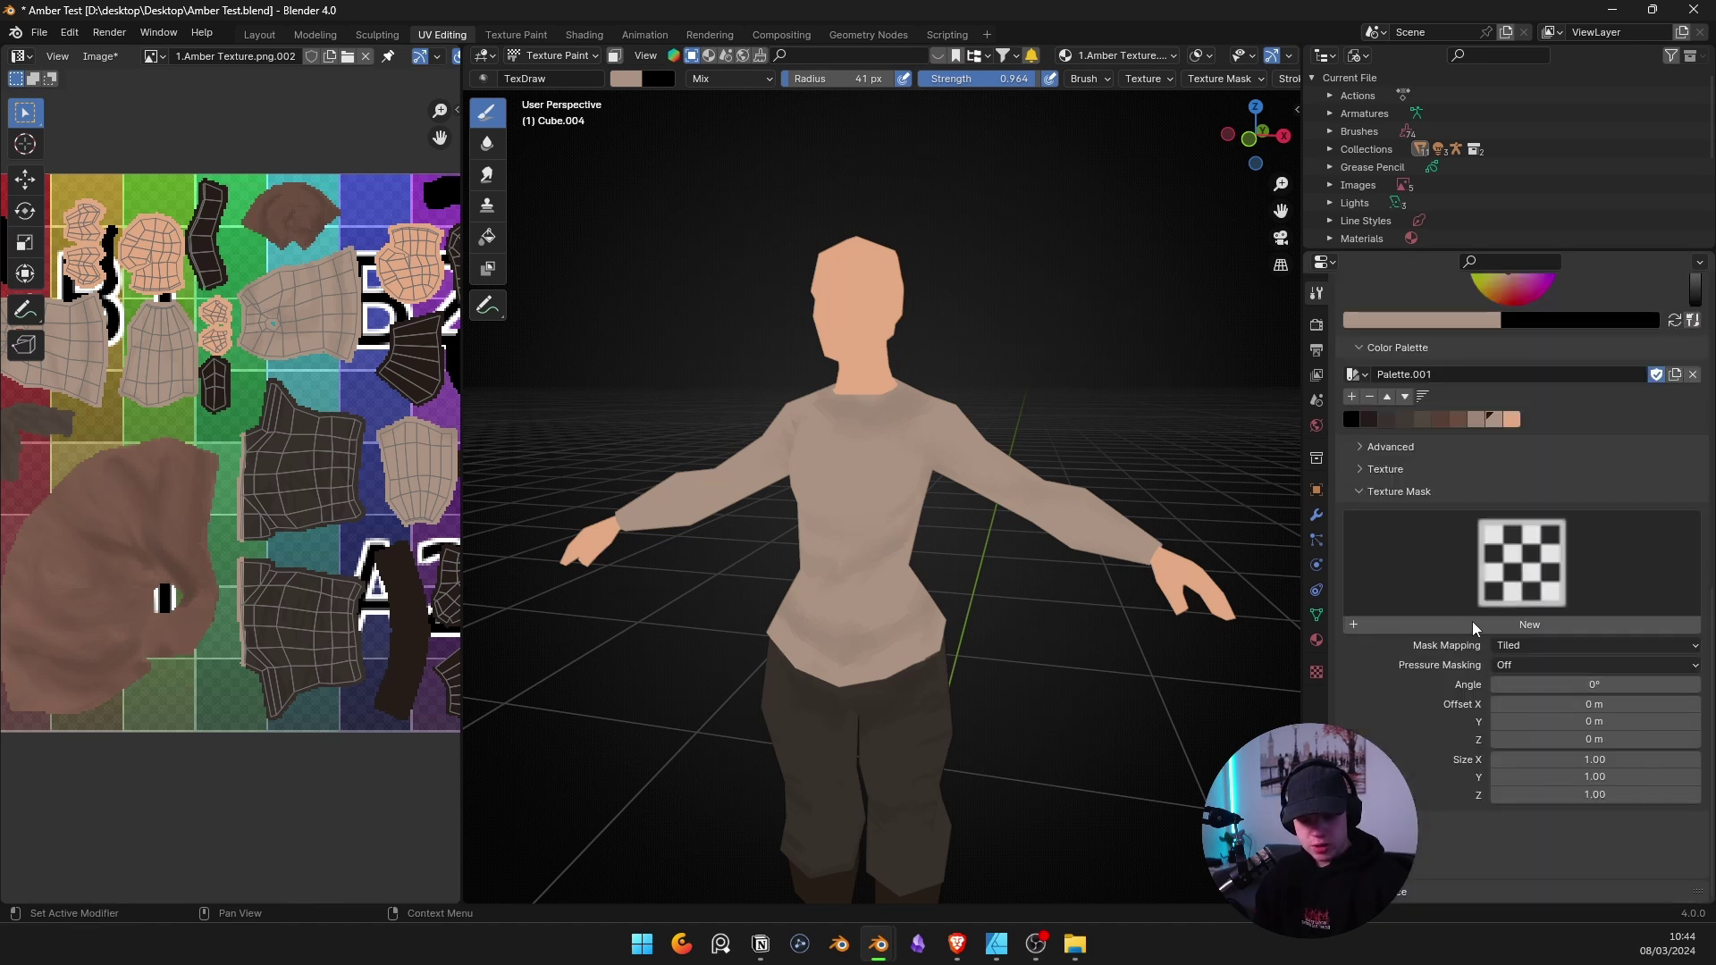
left_click(1380, 469)
left_click(1405, 476)
left_click(1526, 572)
left_click(1530, 581)
left_click(1378, 491)
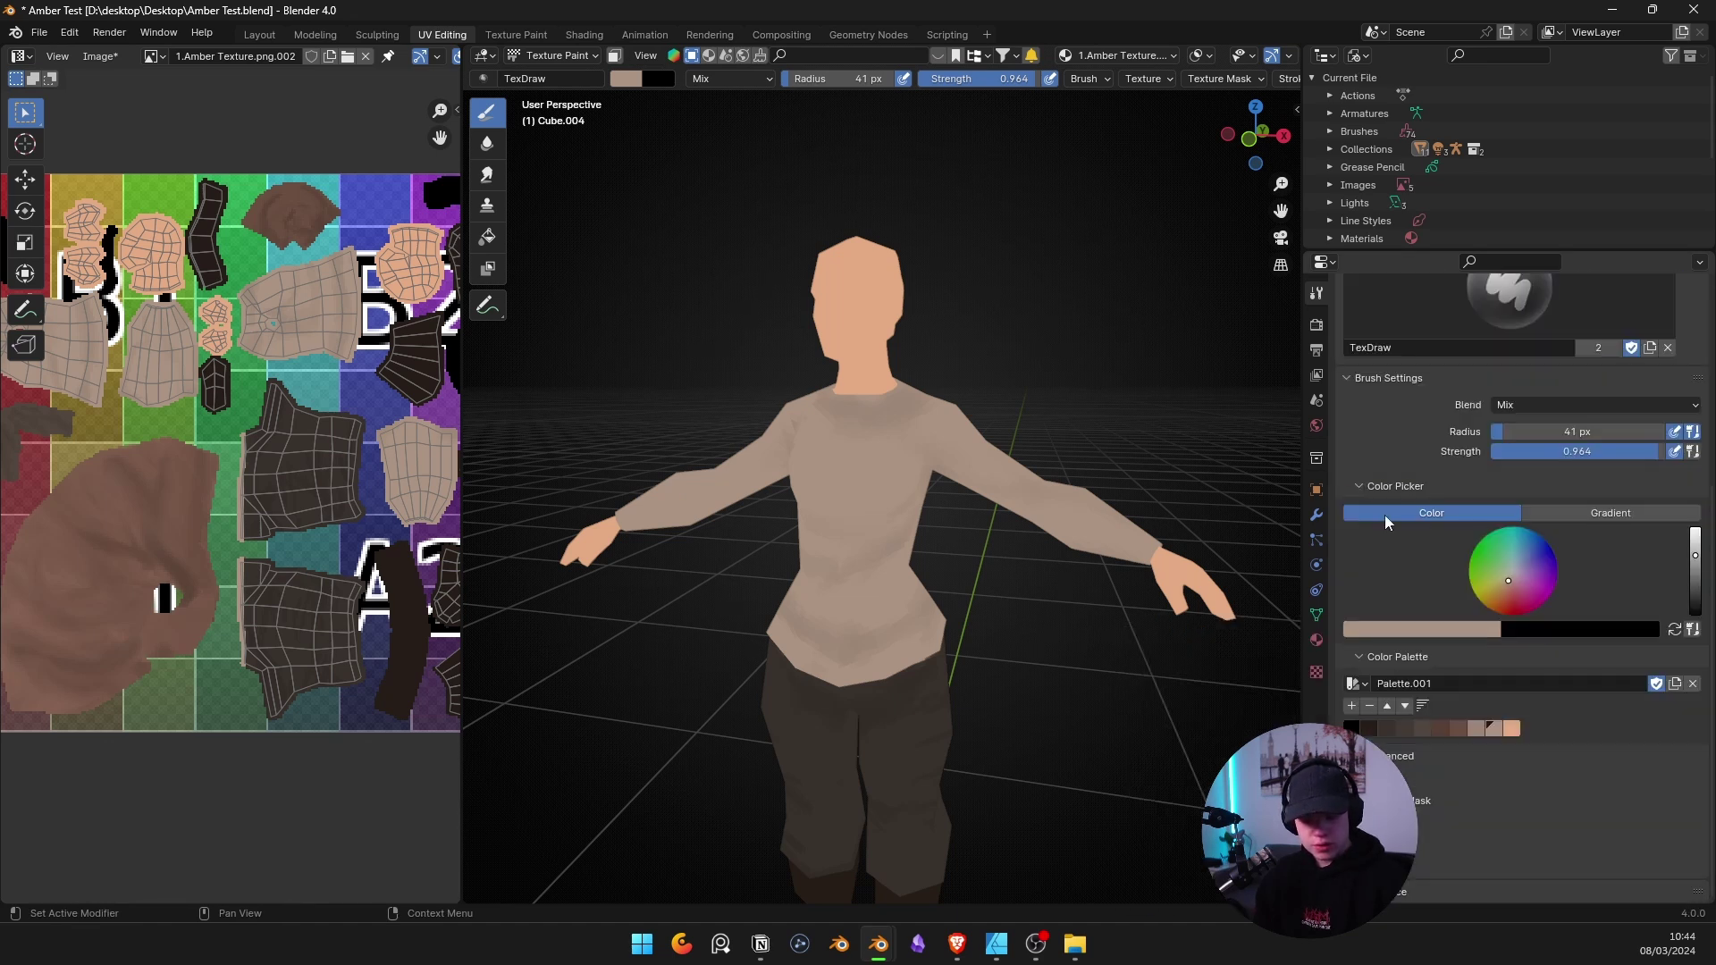
Create a new texture for the paint brush in its Texture settings.
left_click(1412, 800)
scroll(1423, 764, "down", 6)
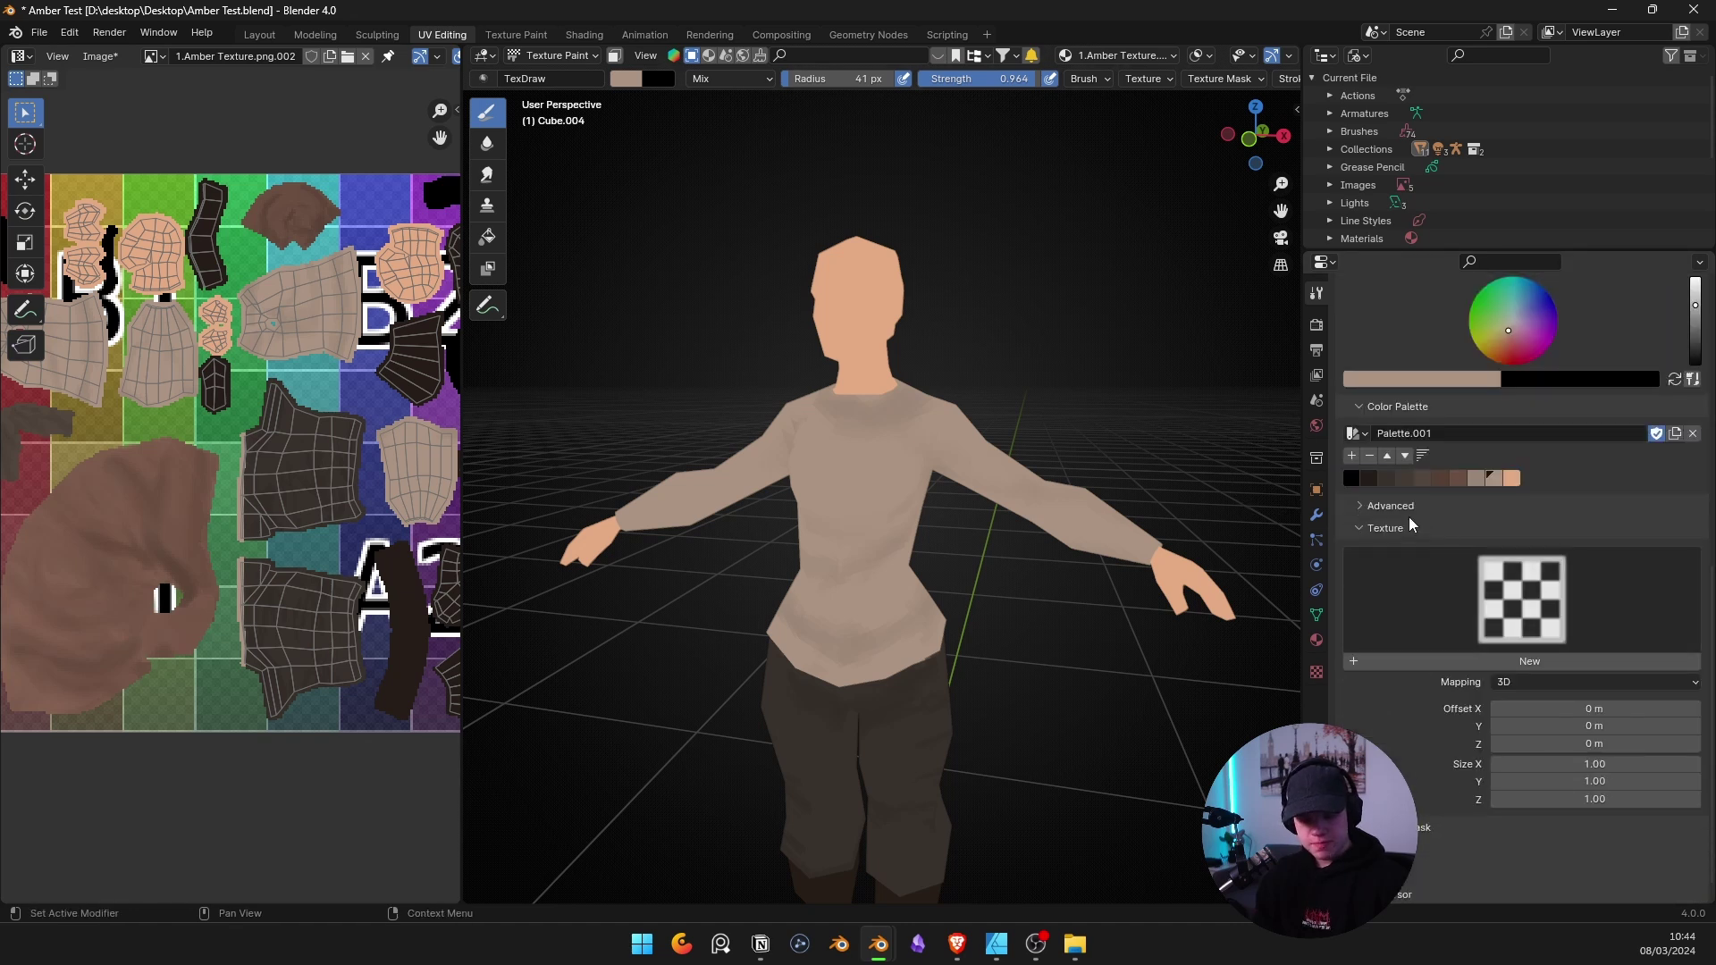
left_click(1558, 595)
left_click(1510, 661)
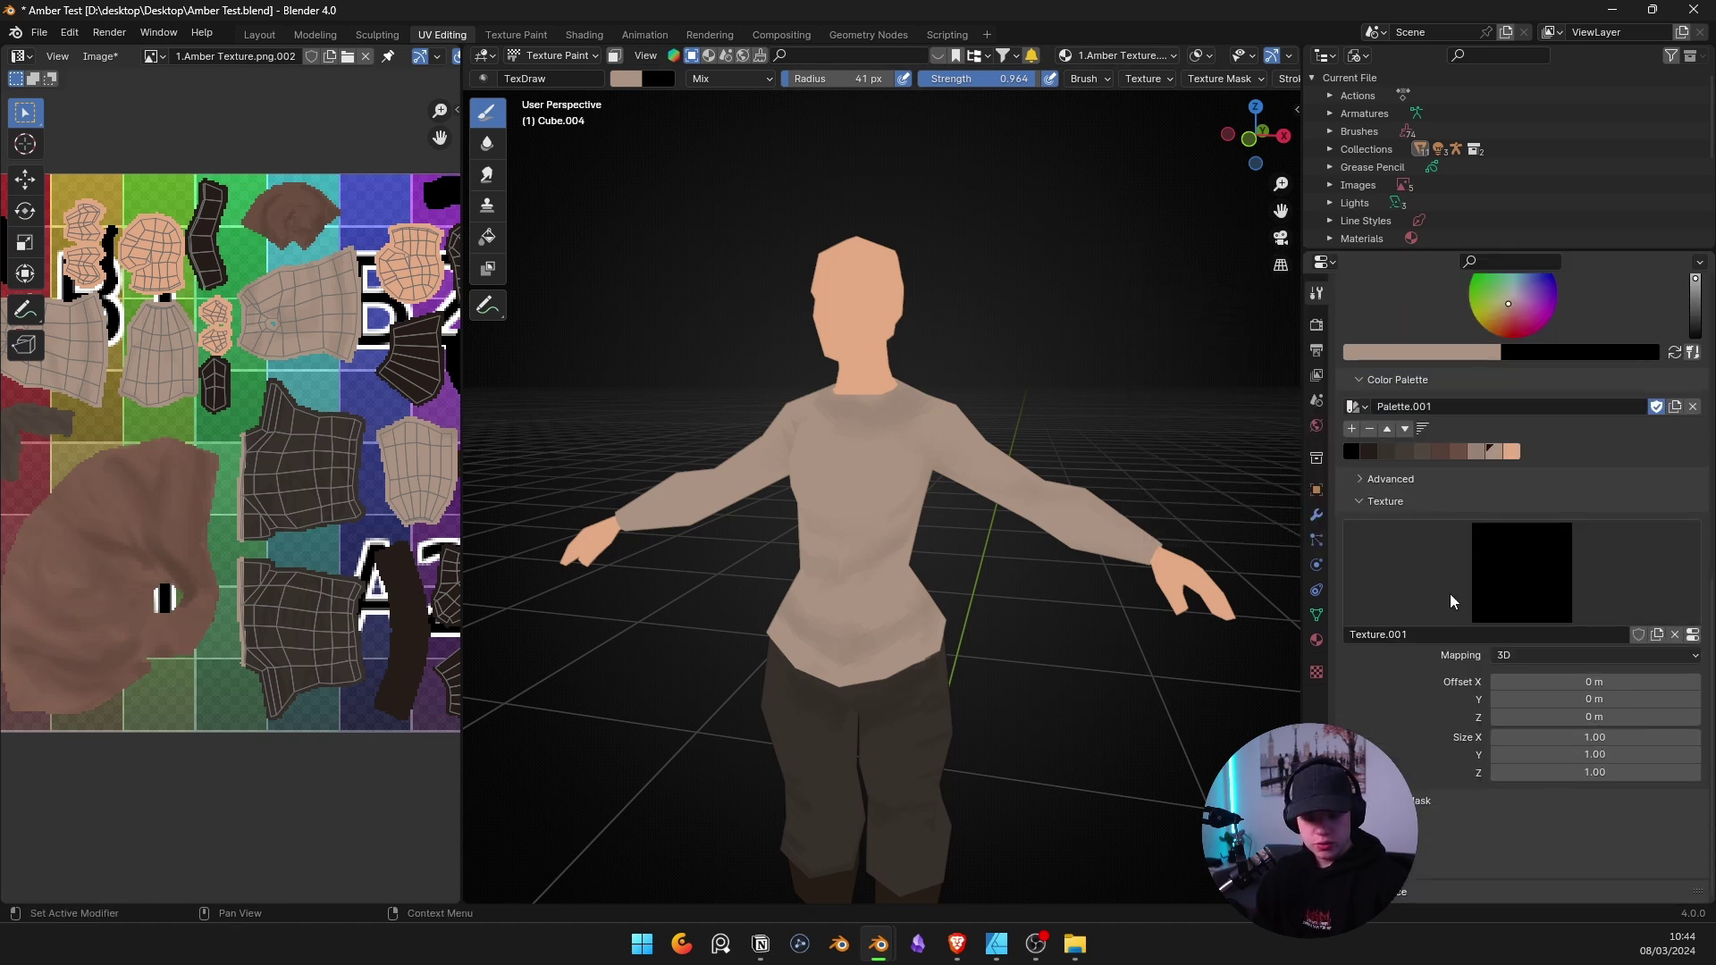
Load the striped T-shirt image into the brush texture and return to the active tool settings.
left_click(1318, 672)
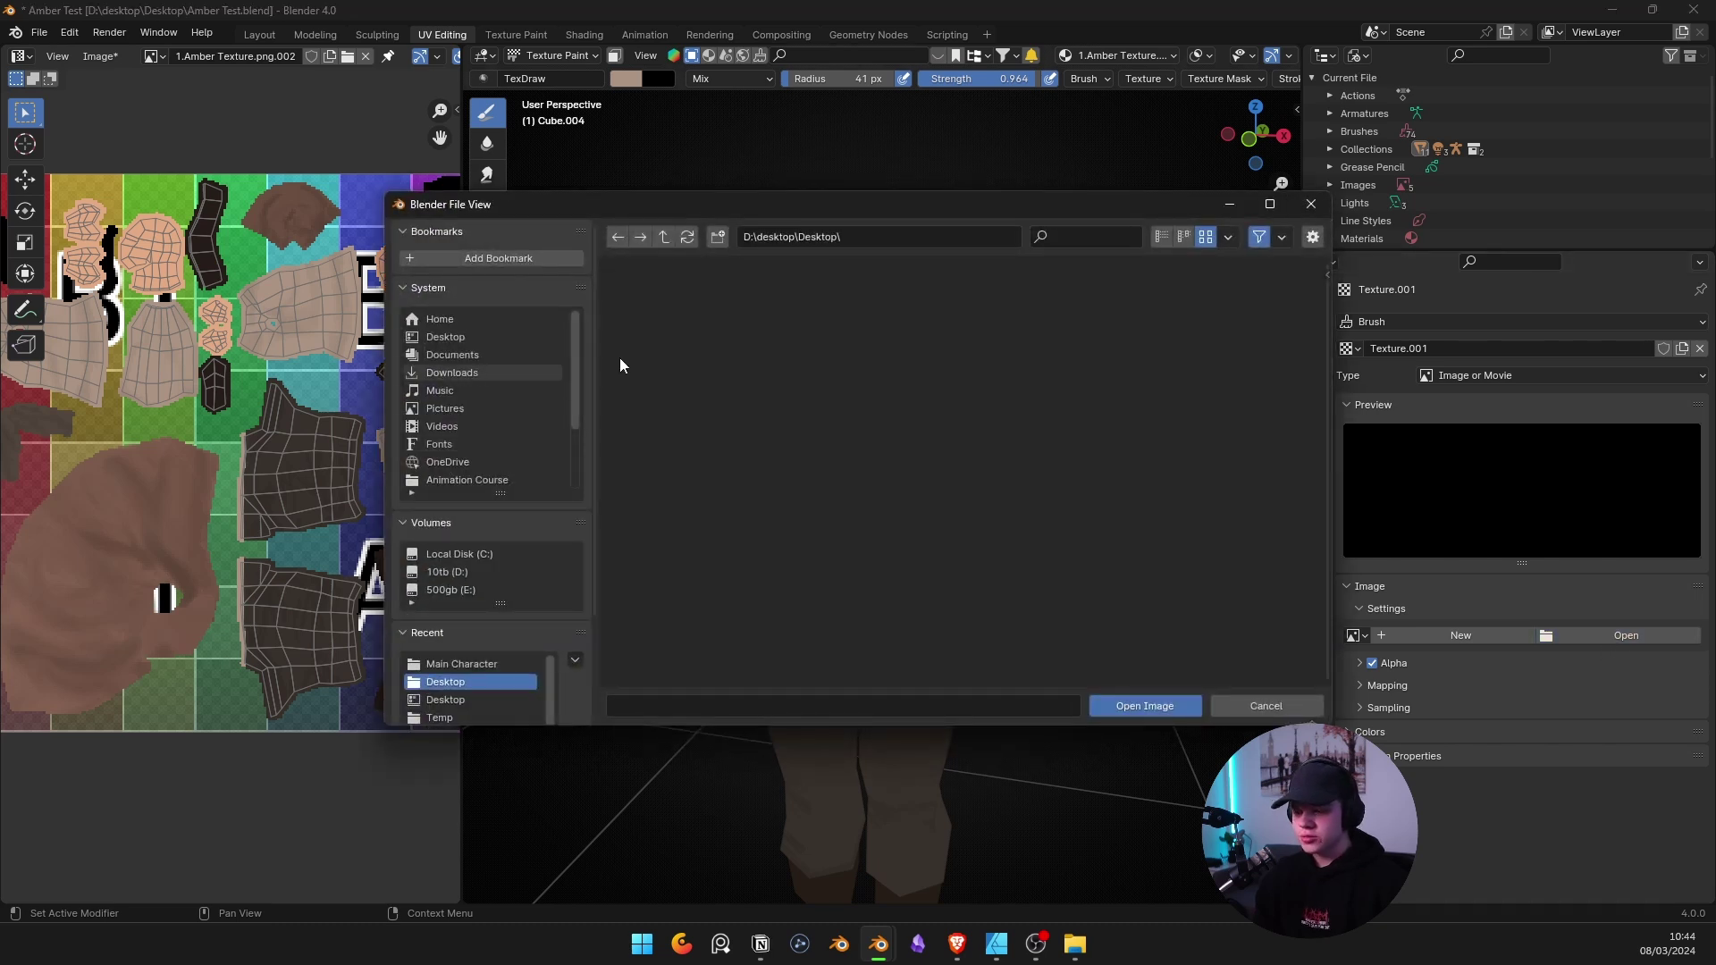
double_click(640, 356)
left_click(1316, 293)
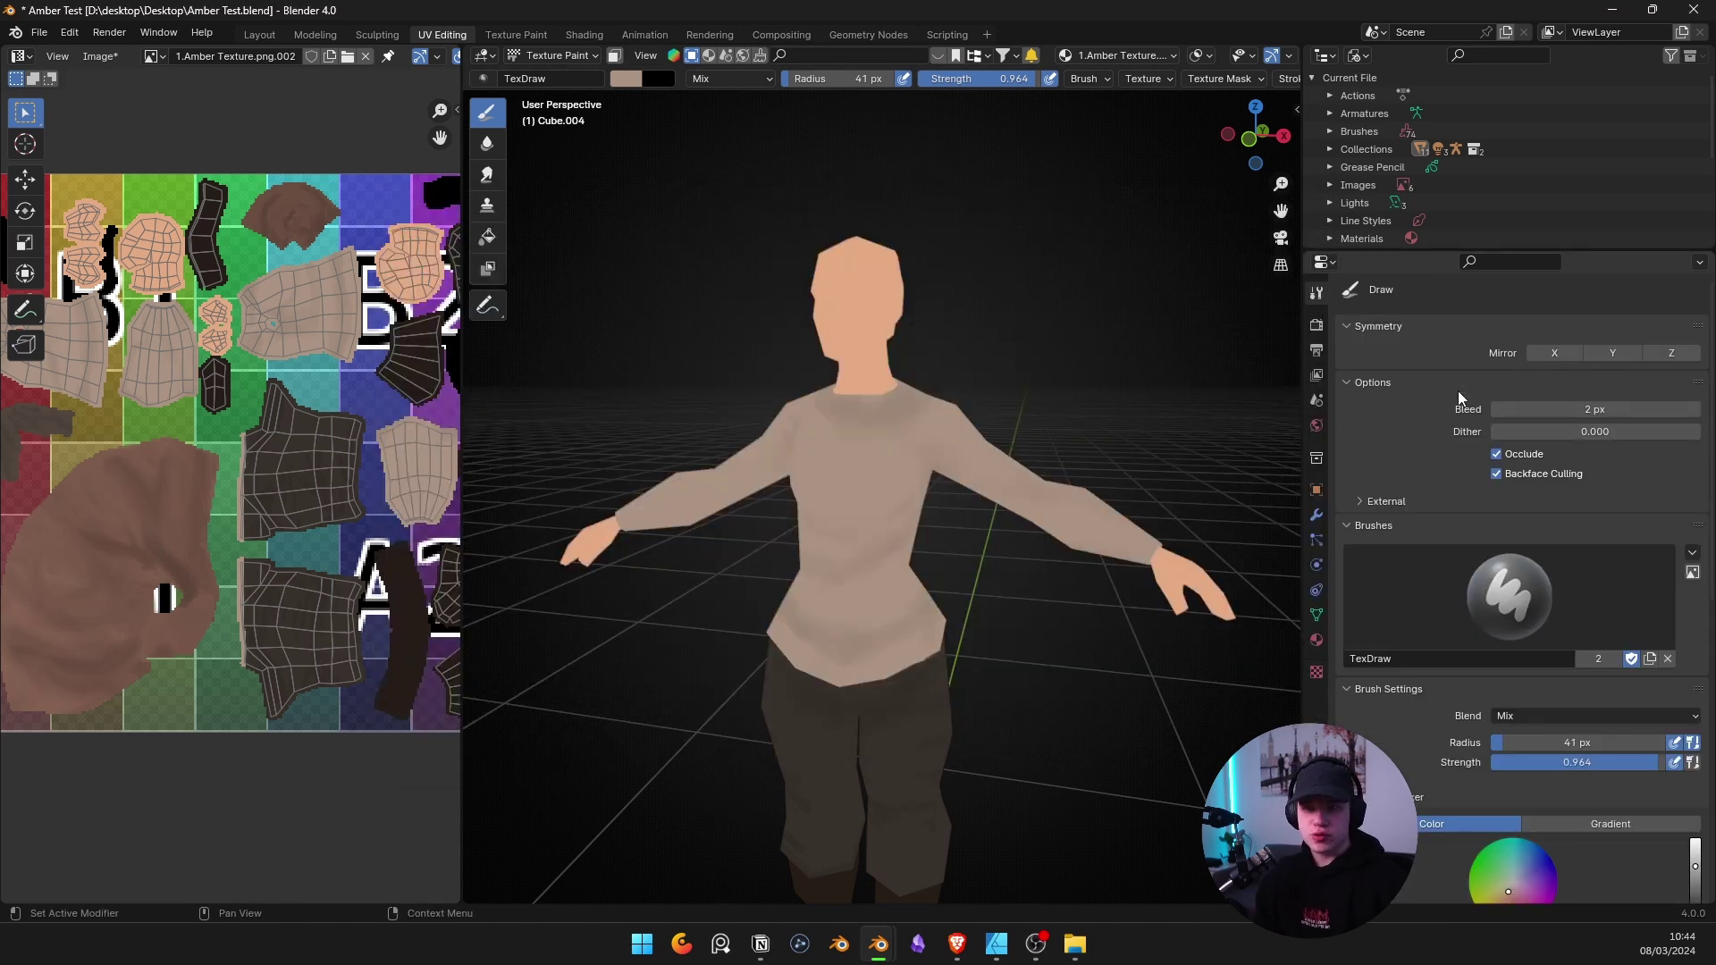
Set the brush texture's mapping to Stencil, reset its transform and match it to the image aspect.
scroll(1538, 470, "down", 8)
scroll(1527, 465, "down", 6)
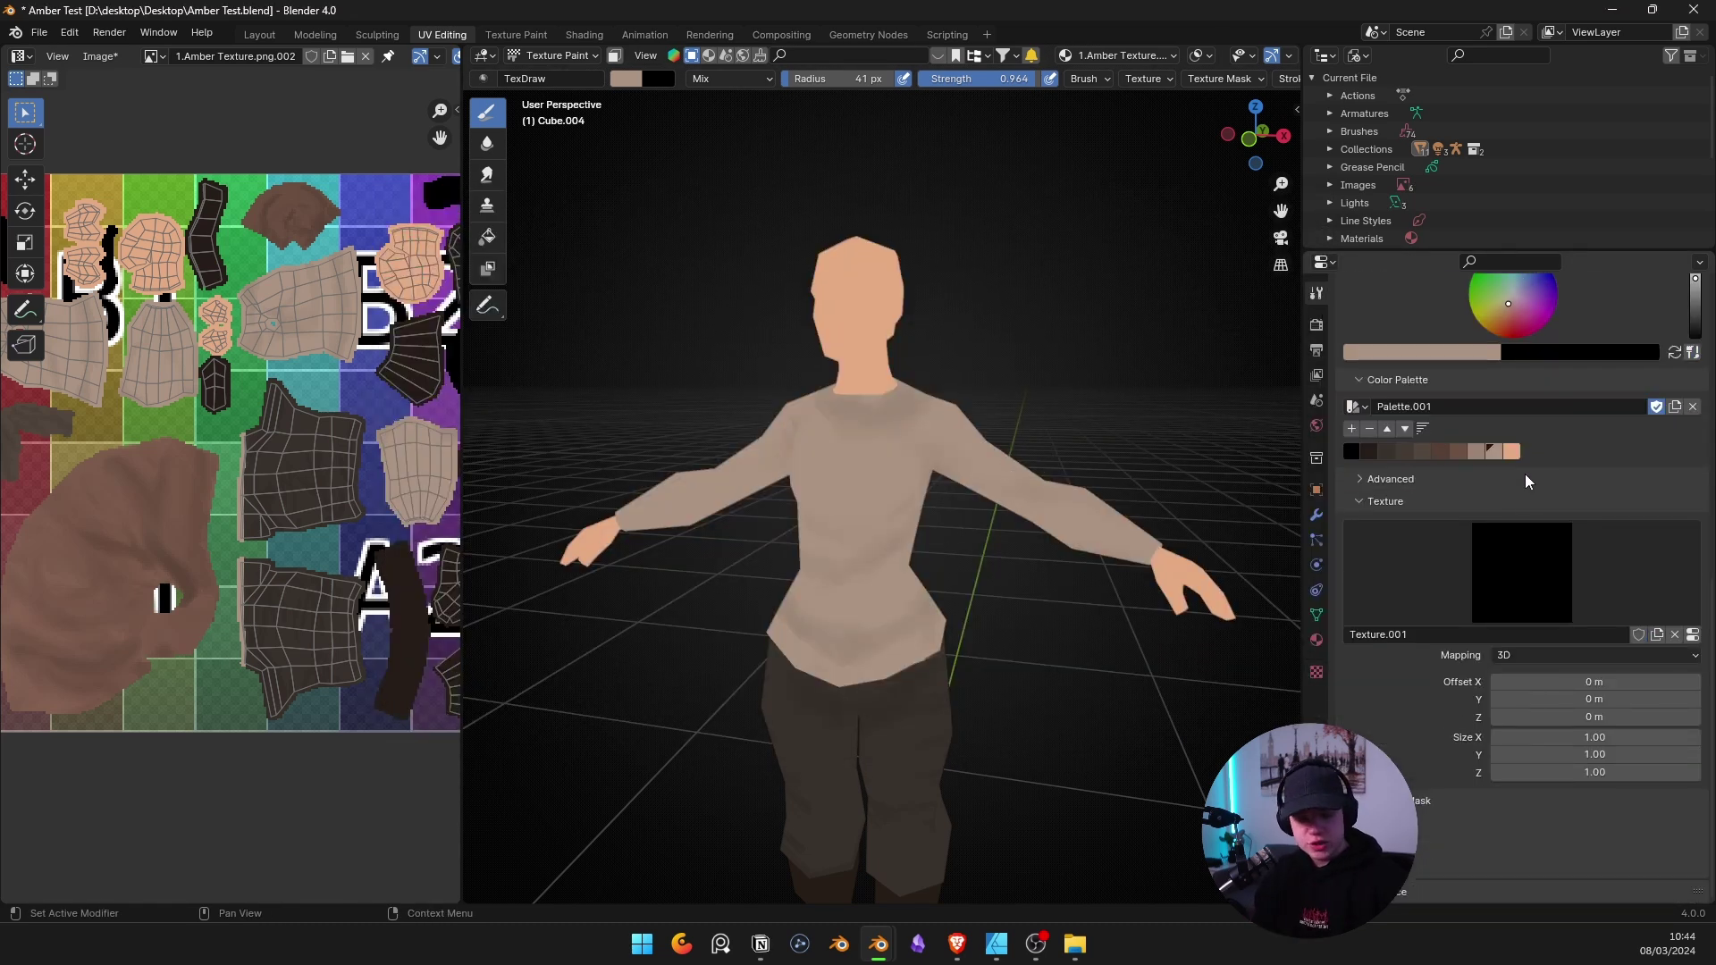
left_click(1570, 656)
left_click(1573, 754)
key("KP_1")
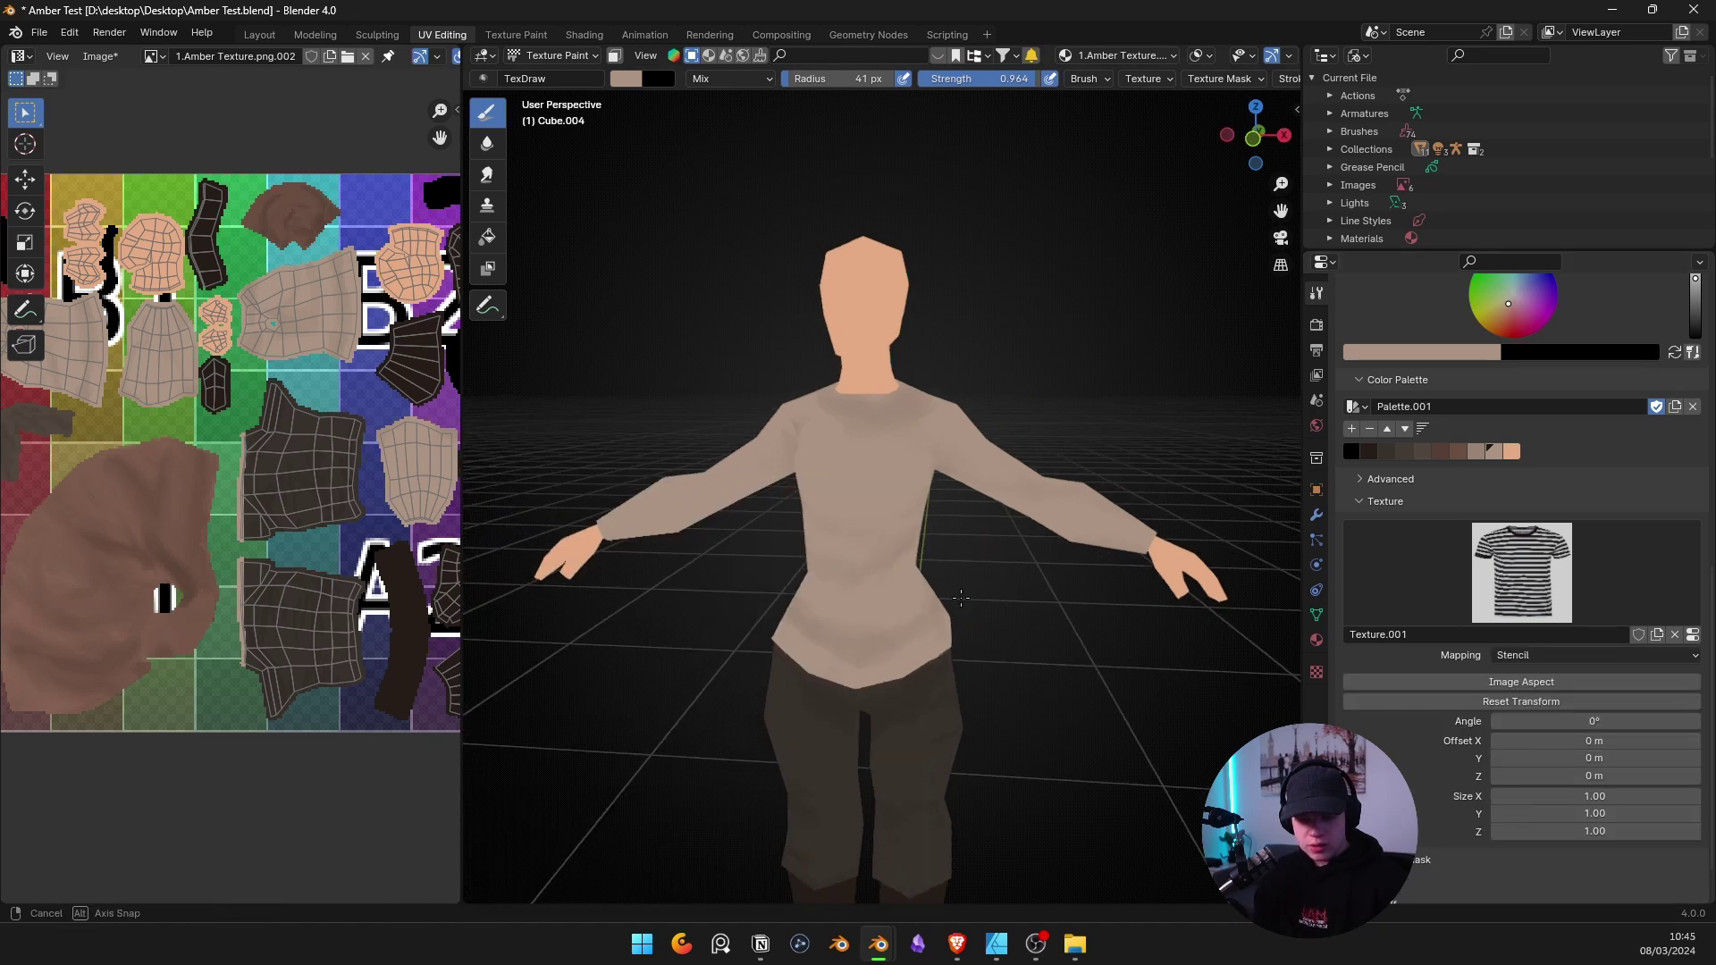
left_click(1549, 684)
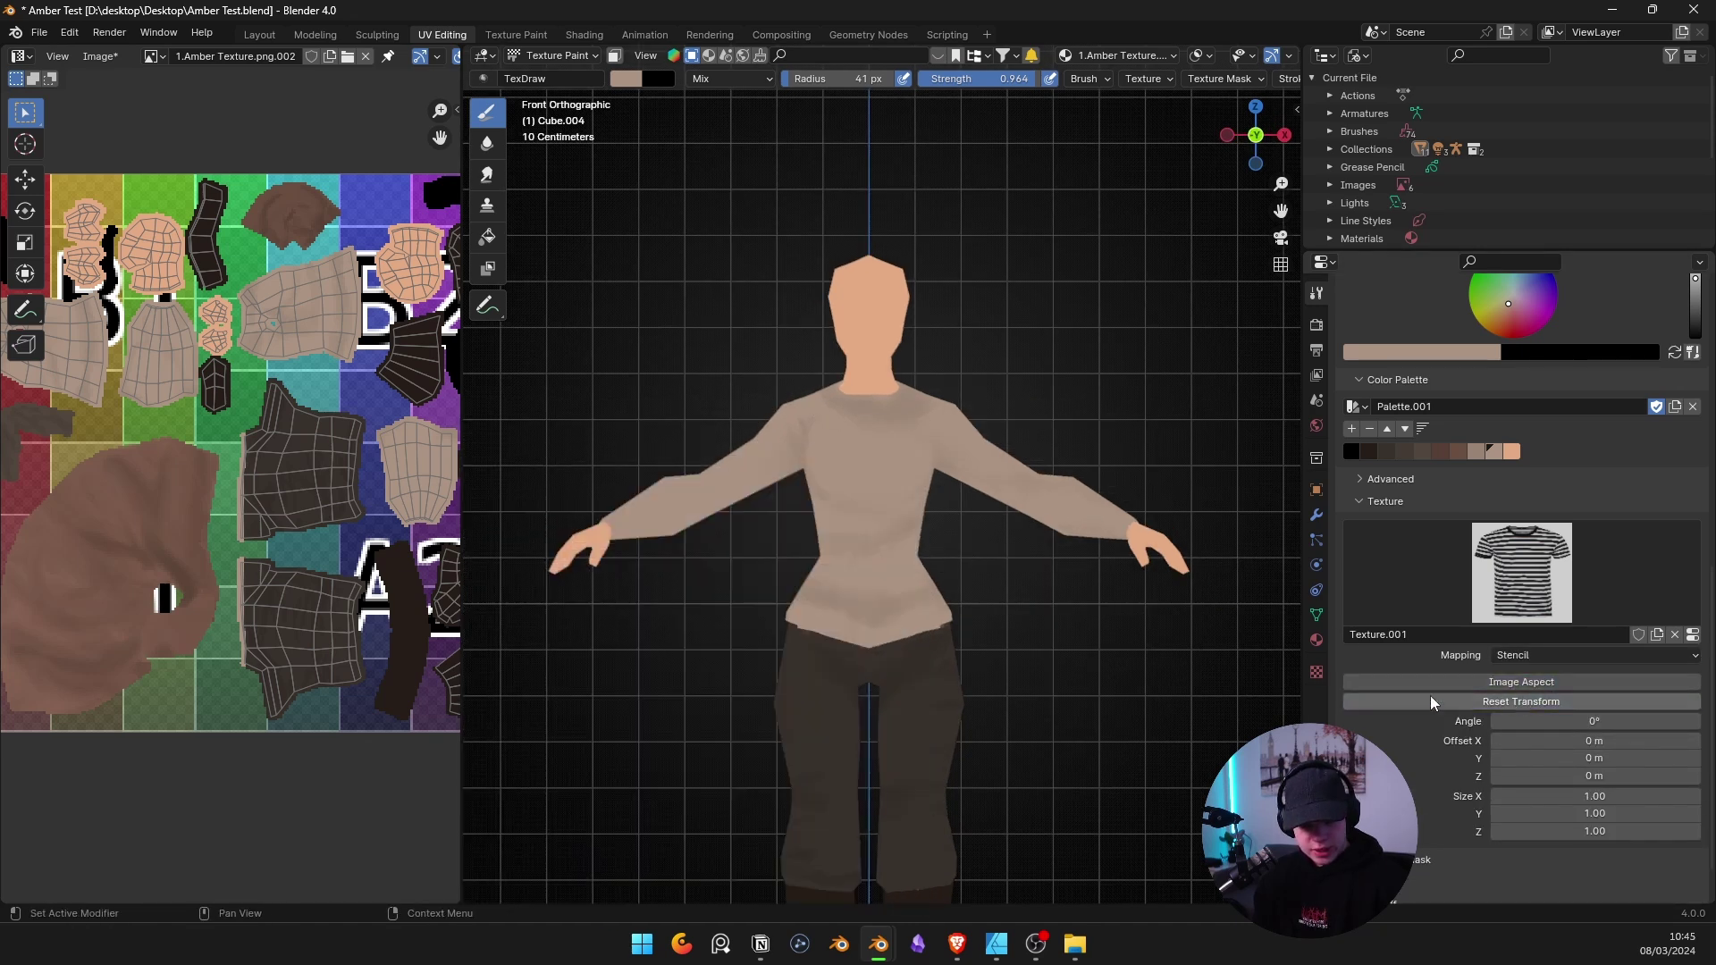
left_click(1563, 706)
left_click(1520, 687)
Move the striped shirt stencil over the torso in front view and scale it to cover the shirt.
right_click_drag(752, 660, 951, 516)
scroll(1058, 546, "up", 4)
right_click_drag(952, 515, 1036, 573, "shift")
key("f")
key("Escape")
scroll(1537, 357, "up", 1)
Set the brush colour to white with red, green and blue values of 1.
left_click(1453, 391)
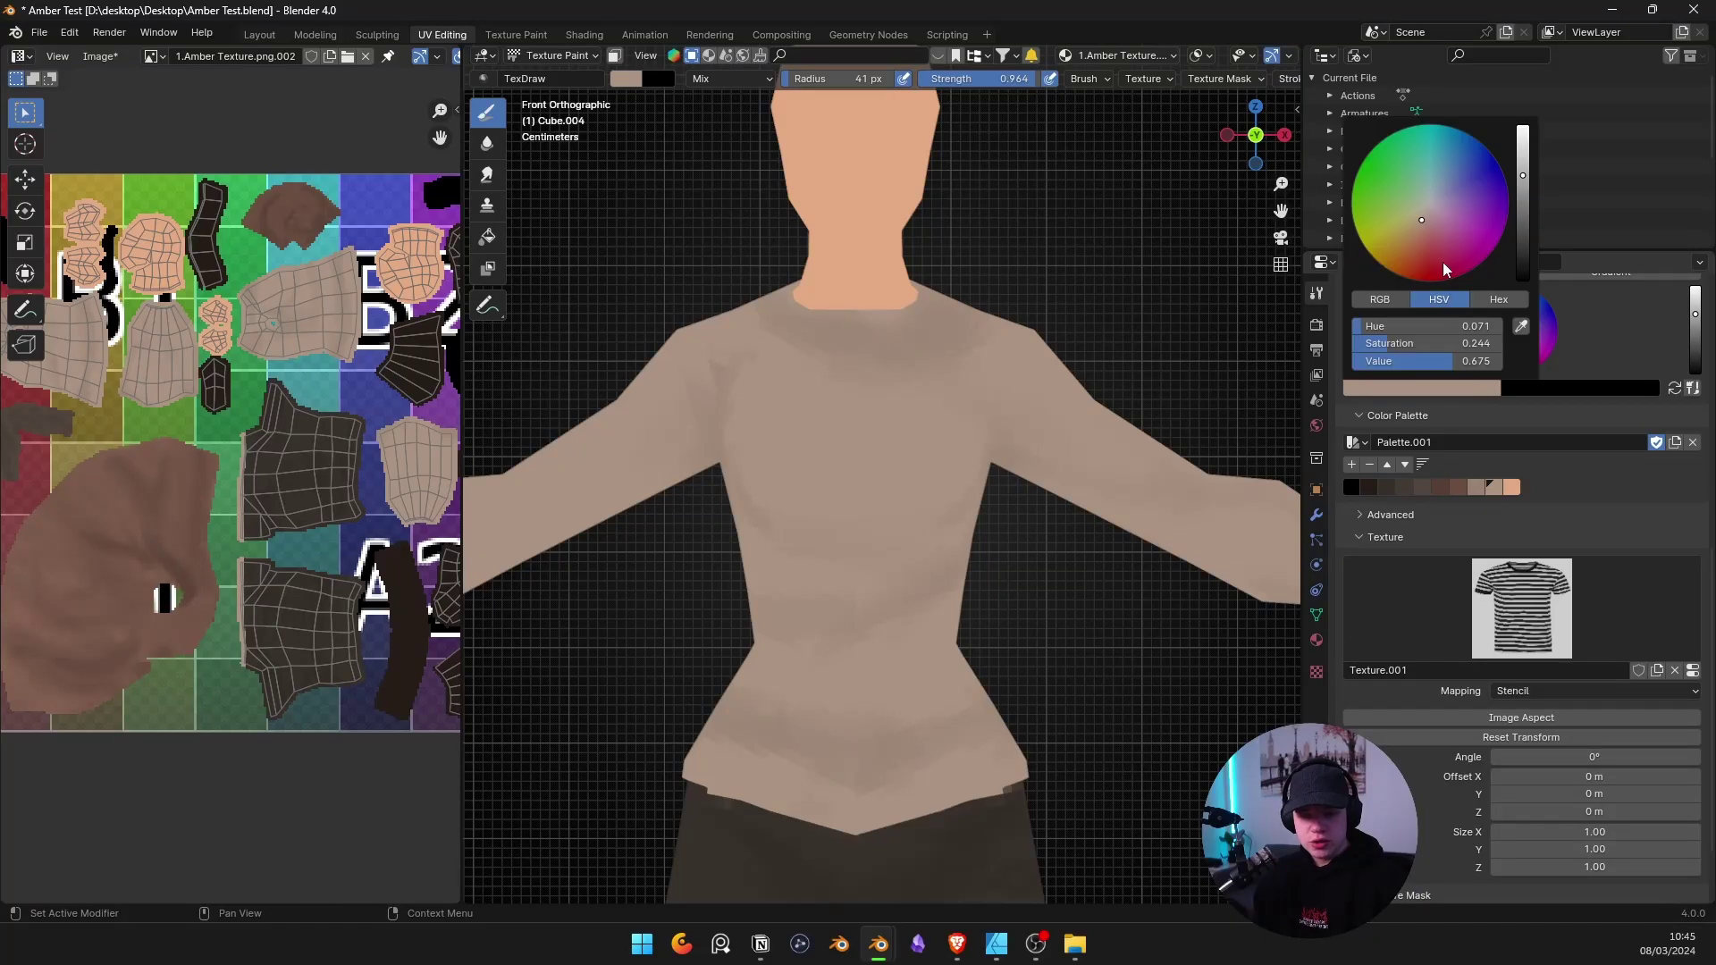
left_click_drag(1426, 208, 1430, 200)
left_click(1380, 299)
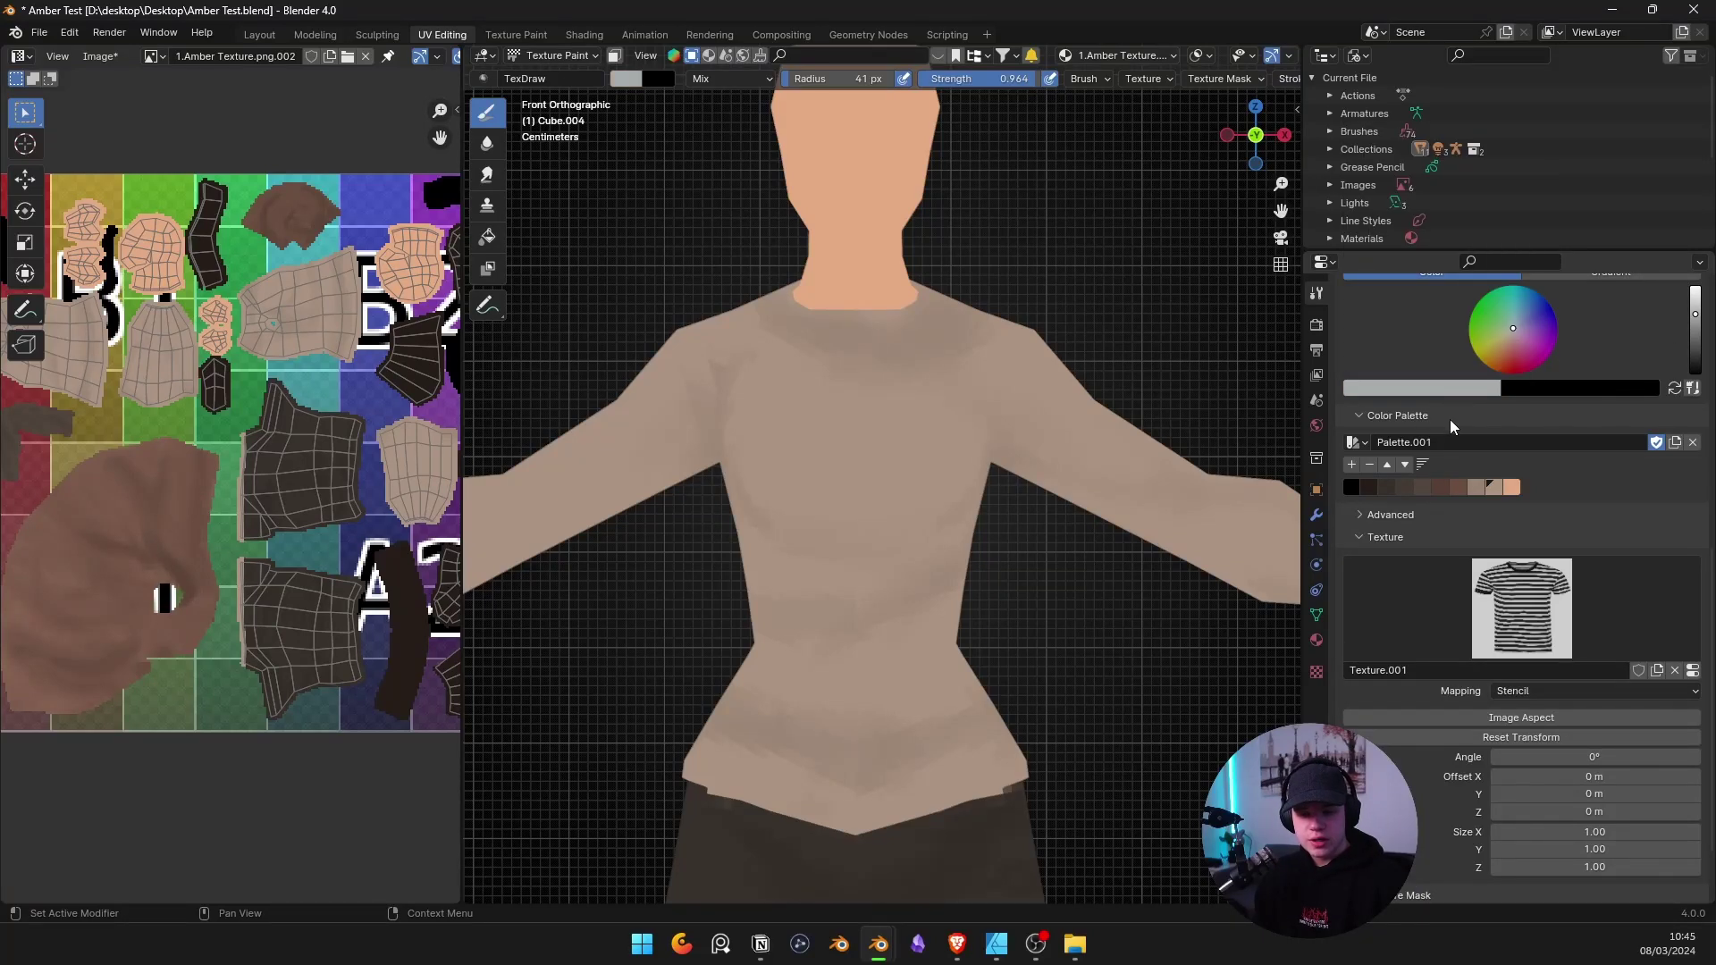
left_click(1471, 390)
left_click_drag(1471, 329, 1471, 361)
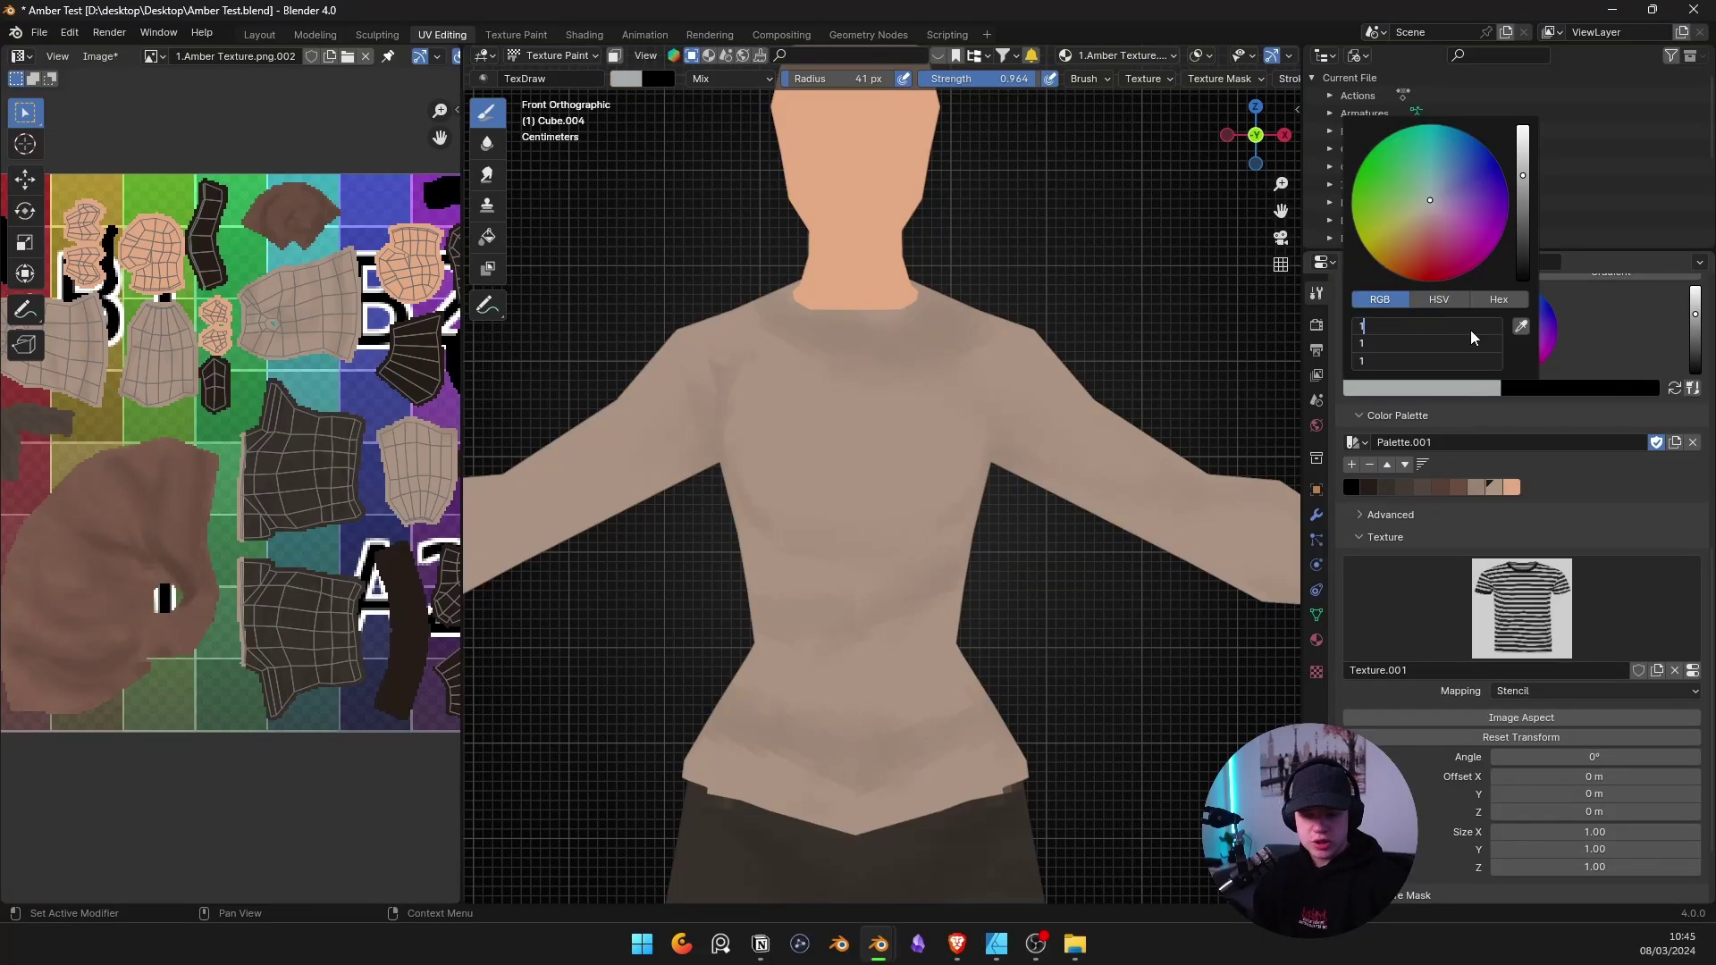
type("1")
key("Return")
Try painting the stencil's stripes onto the torso in red with a brush radius of 144 px.
left_click_drag(1427, 243, 1423, 267)
key("f")
left_click(894, 337)
mouse_move(766, 333)
left_mouse_down()
mouse_move(820, 328)
mouse_move(881, 709)
mouse_move(804, 725)
mouse_move(795, 751)
left_mouse_up()
middle_click_drag(1082, 561, 1108, 500)
key("KP_1")
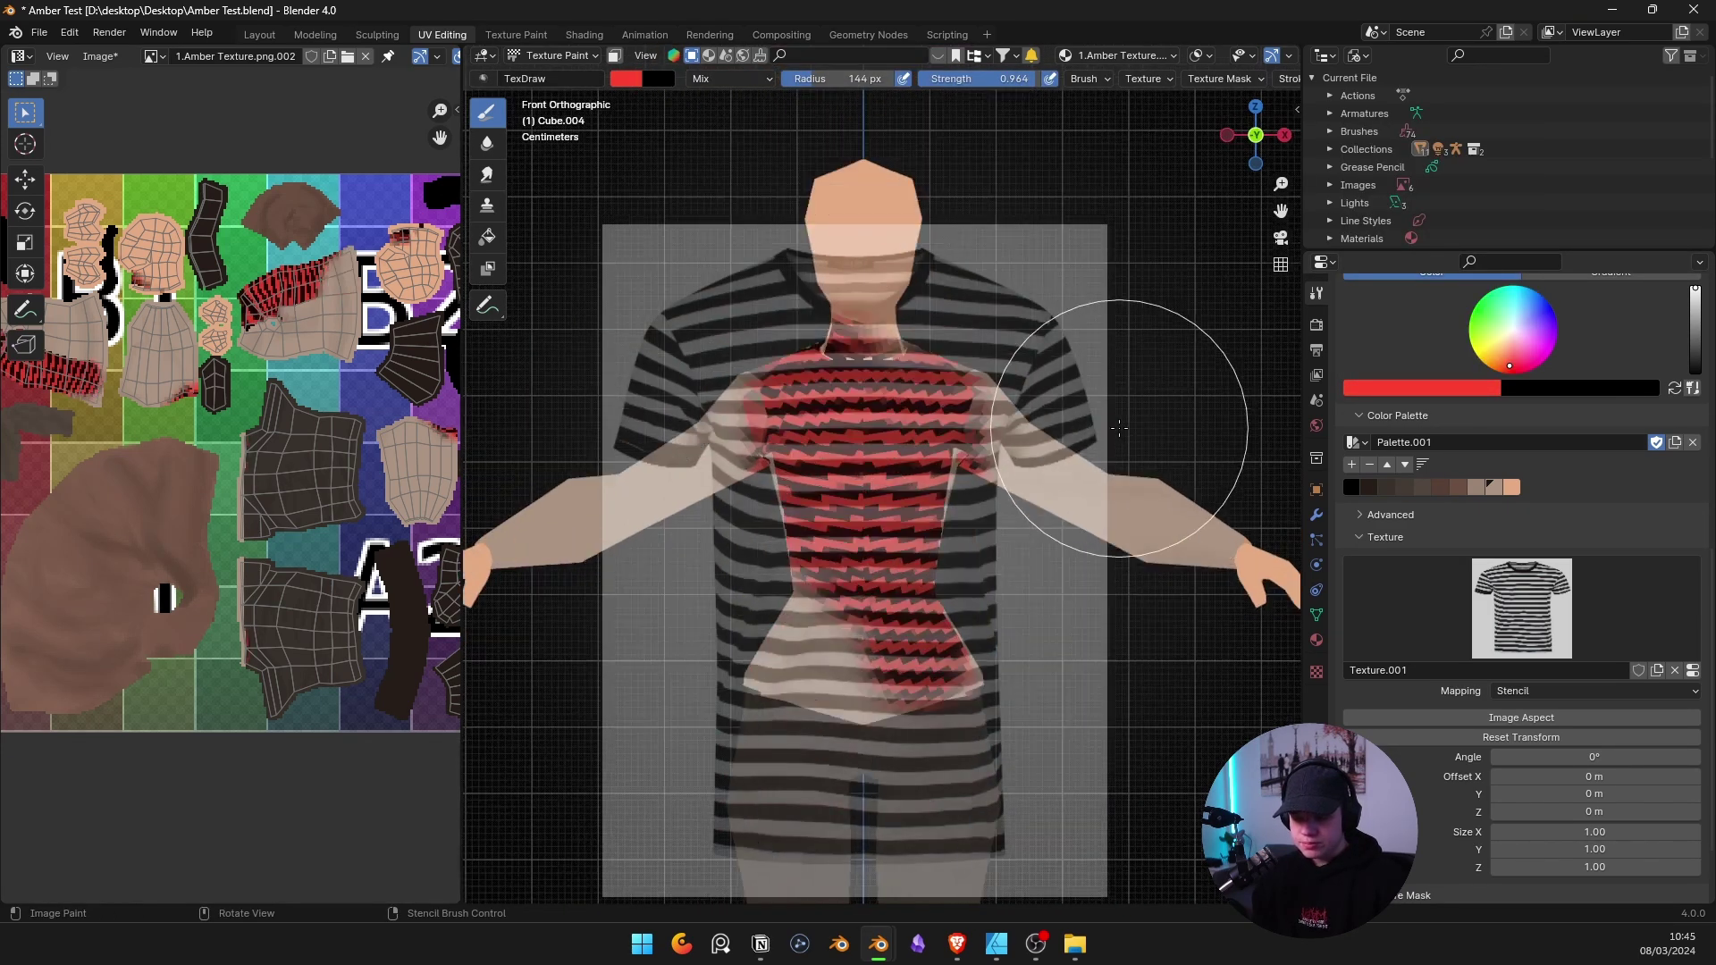
key("ctrl+z")
Paint the striped stencil in white over the whole front of the shirt with an 89 px brush.
left_click(1513, 333)
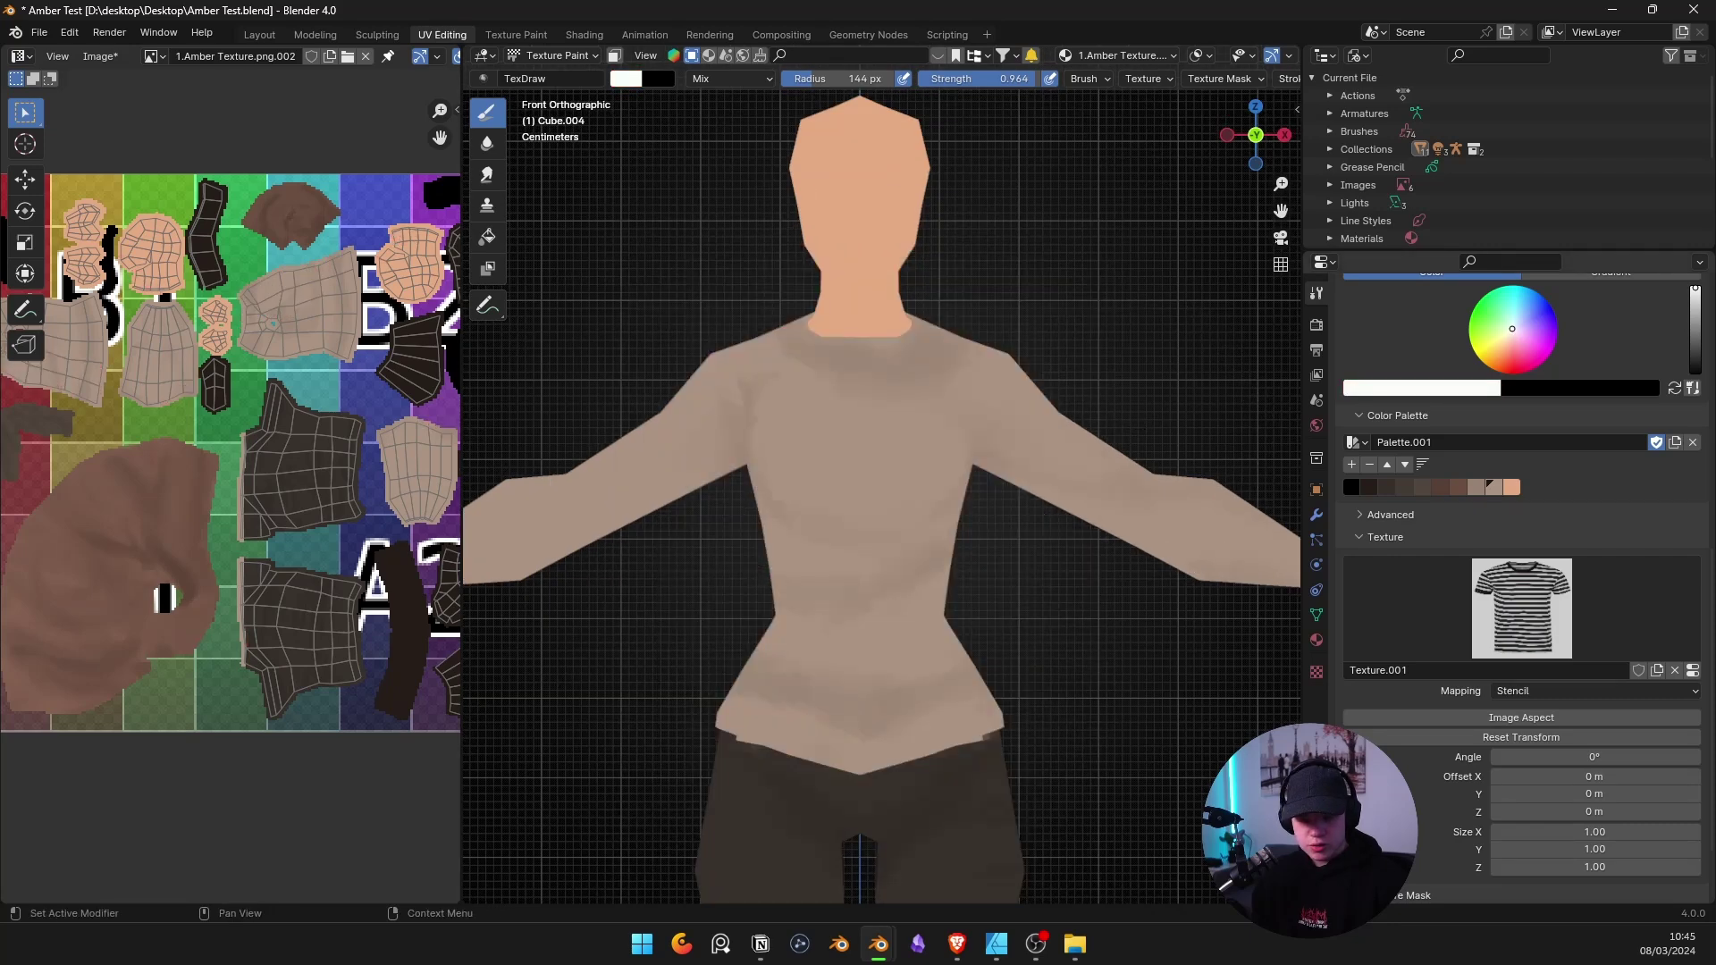
key("f")
left_click(779, 342)
mouse_move(937, 483)
left_mouse_down()
mouse_move(827, 684)
mouse_move(786, 706)
mouse_move(1003, 613)
left_mouse_up()
Place the stencil over the arm, rotate it to 64.6°, and paint stripes along the sleeve.
mouse_move(1004, 613)
middle_mouse_down()
mouse_move(1177, 476)
mouse_move(1247, 476)
middle_mouse_up()
scroll(922, 426, "up", 3)
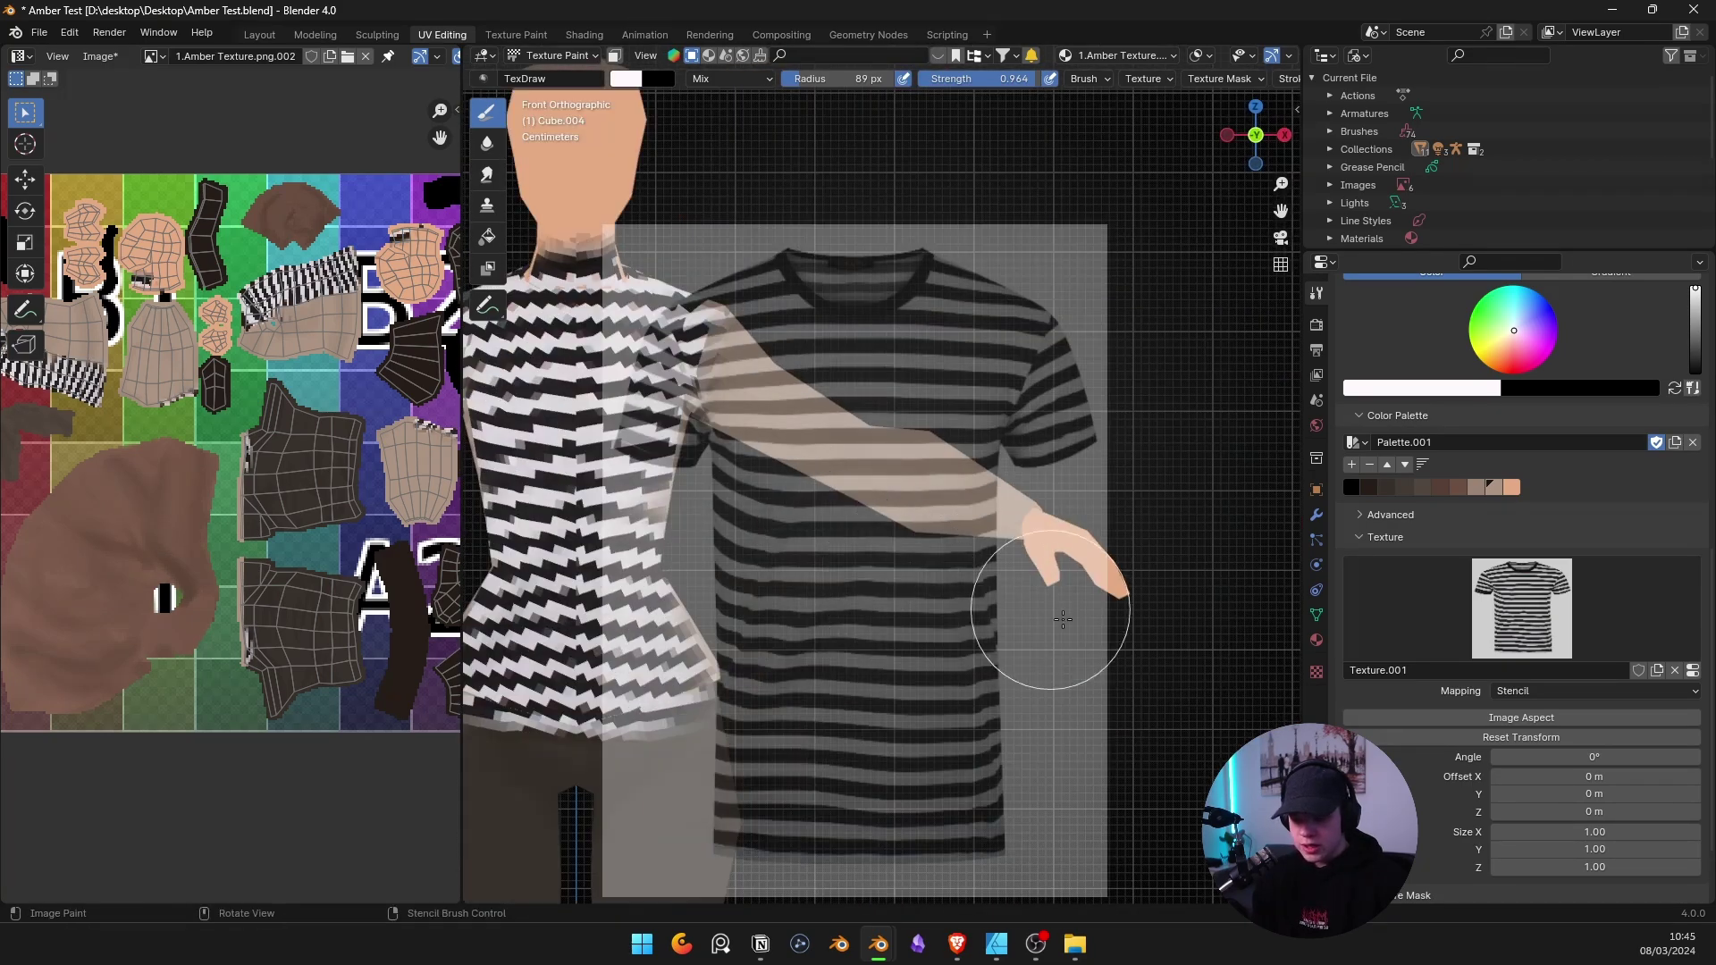
right_click_drag(1059, 628, 1093, 521, "shift")
right_click_drag(1104, 601, 1141, 390, "ctrl")
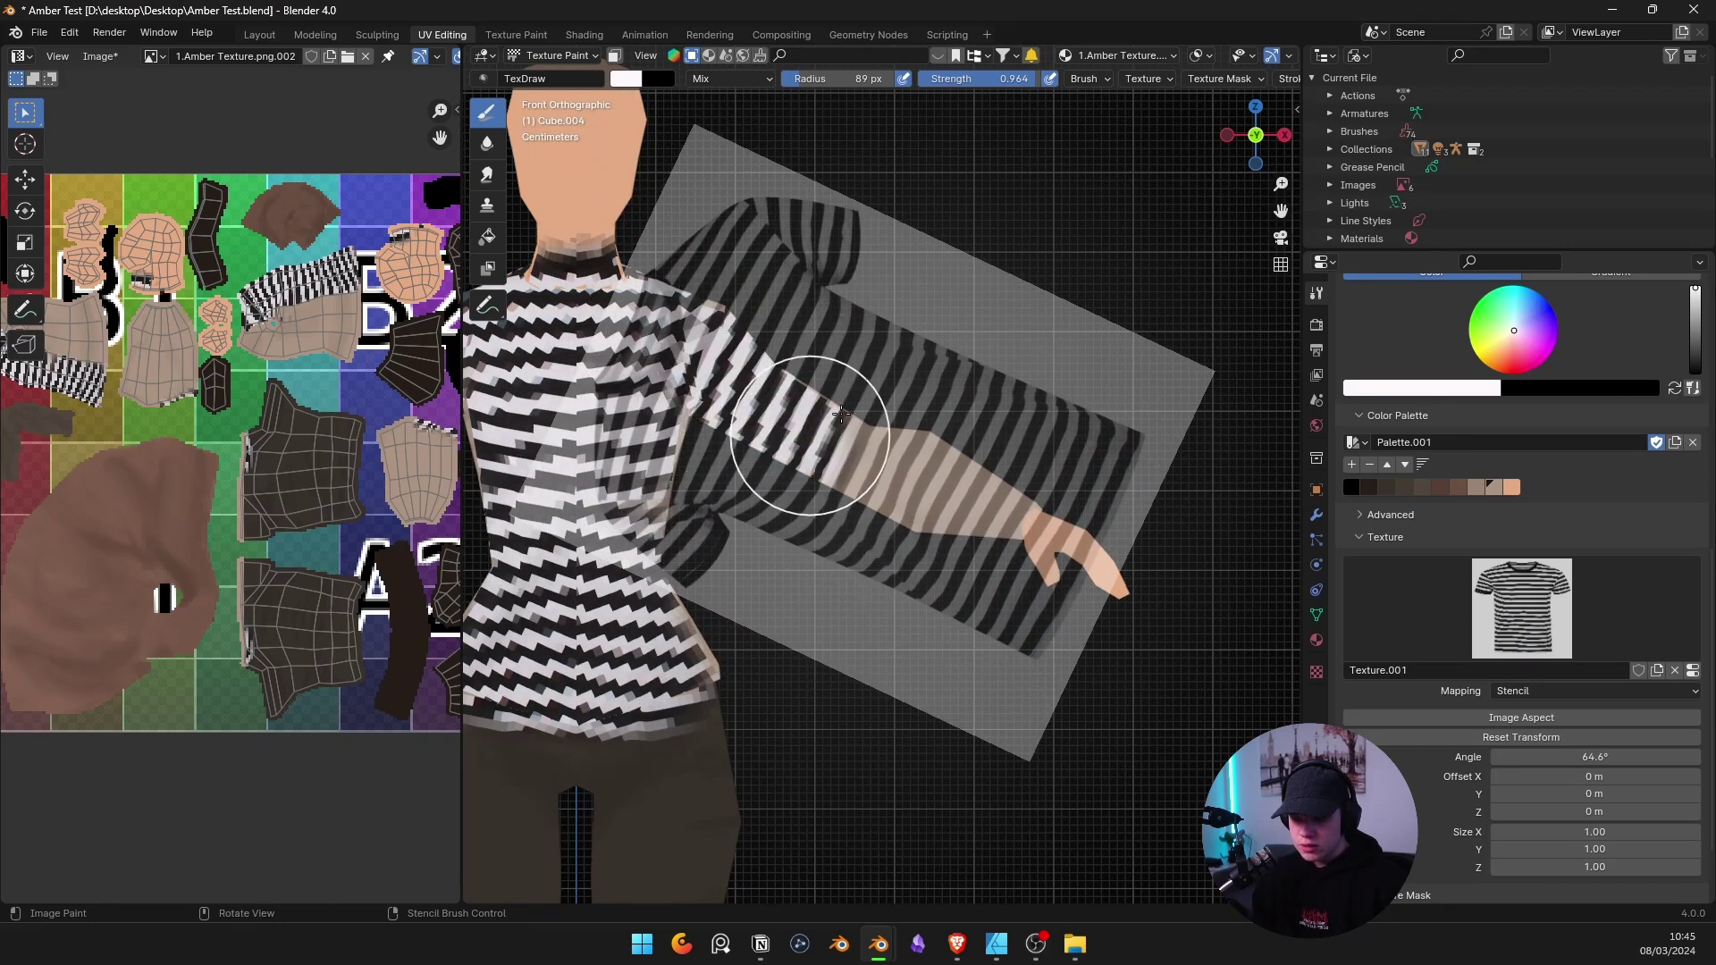
left_click_drag(977, 486, 983, 490)
Undo the stripes painted on the sleeve.
mouse_move(983, 490)
middle_mouse_down()
mouse_move(840, 489)
mouse_move(930, 545)
mouse_move(1111, 459)
mouse_move(715, 452)
mouse_move(625, 542)
middle_mouse_up()
scroll(1111, 460, "down", 3)
scroll(916, 445, "up", 3)
scroll(1073, 528, "down", 3)
mouse_move(970, 450)
middle_mouse_down()
mouse_move(1156, 433)
mouse_move(1076, 333)
middle_mouse_up()
key("ctrl+z")
Examine the striped torso from several angles and against its mesh in Edit Mode, ending in Object Mode.
scroll(1084, 352, "up", 3)
middle_click_drag(1086, 438, 1094, 525)
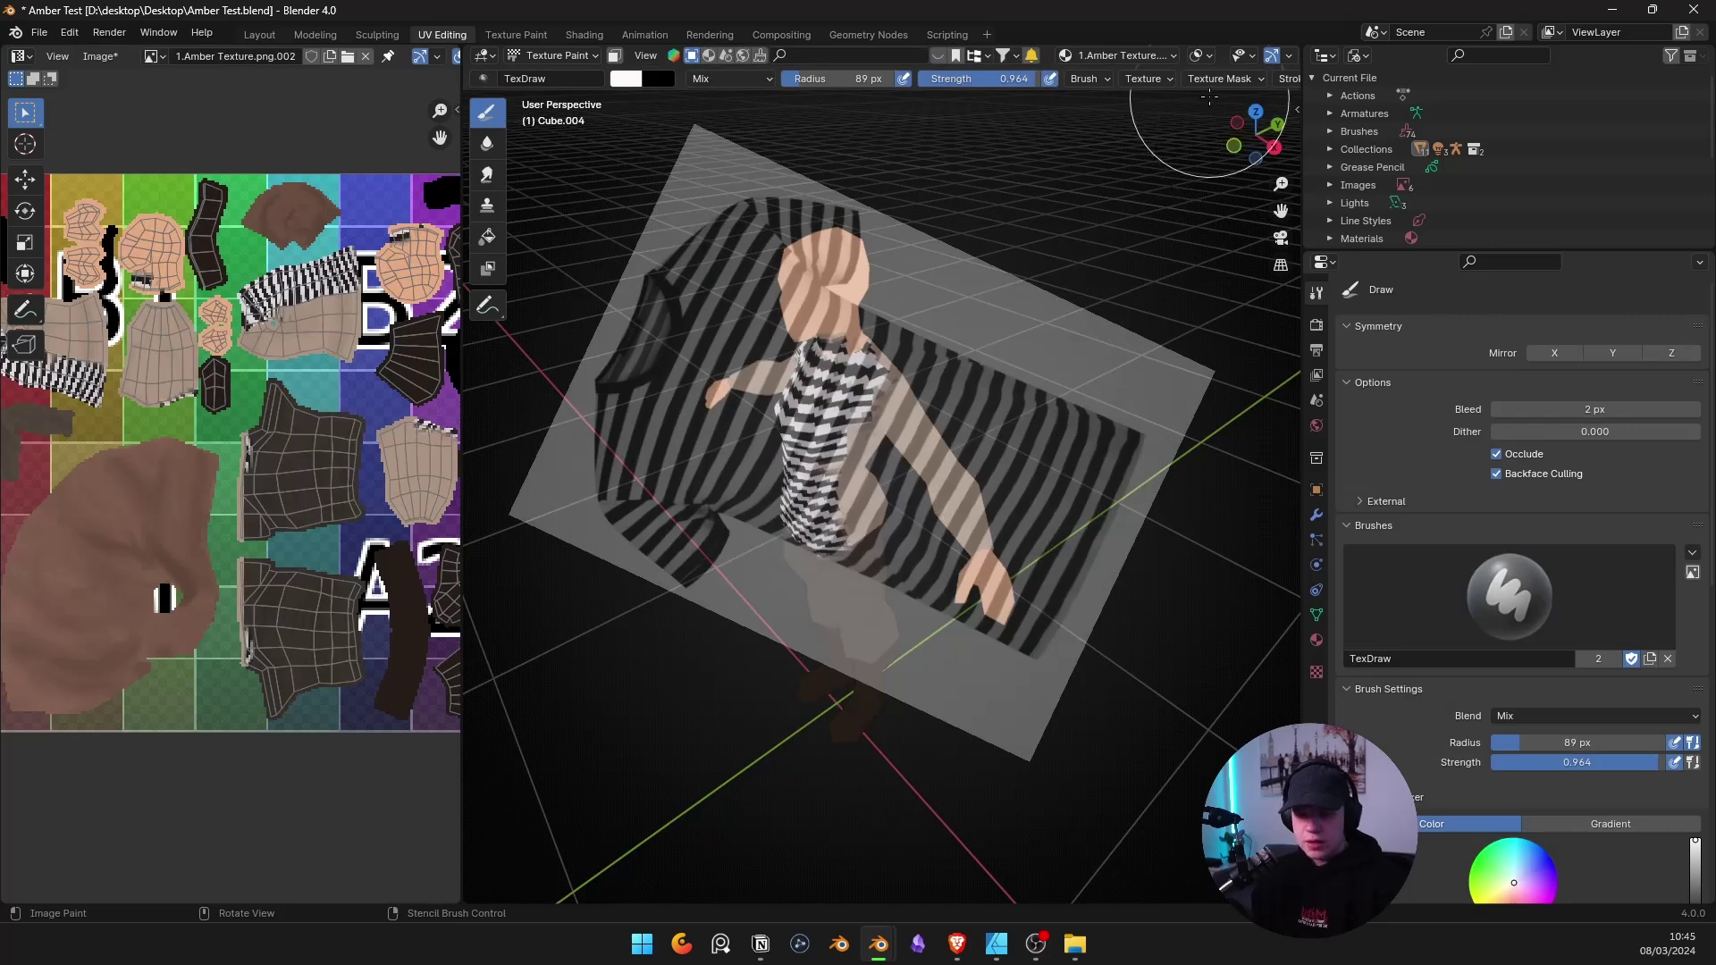
scroll(836, 435, "down", 5)
scroll(836, 435, "up", 5)
middle_click_drag(835, 435, 969, 433)
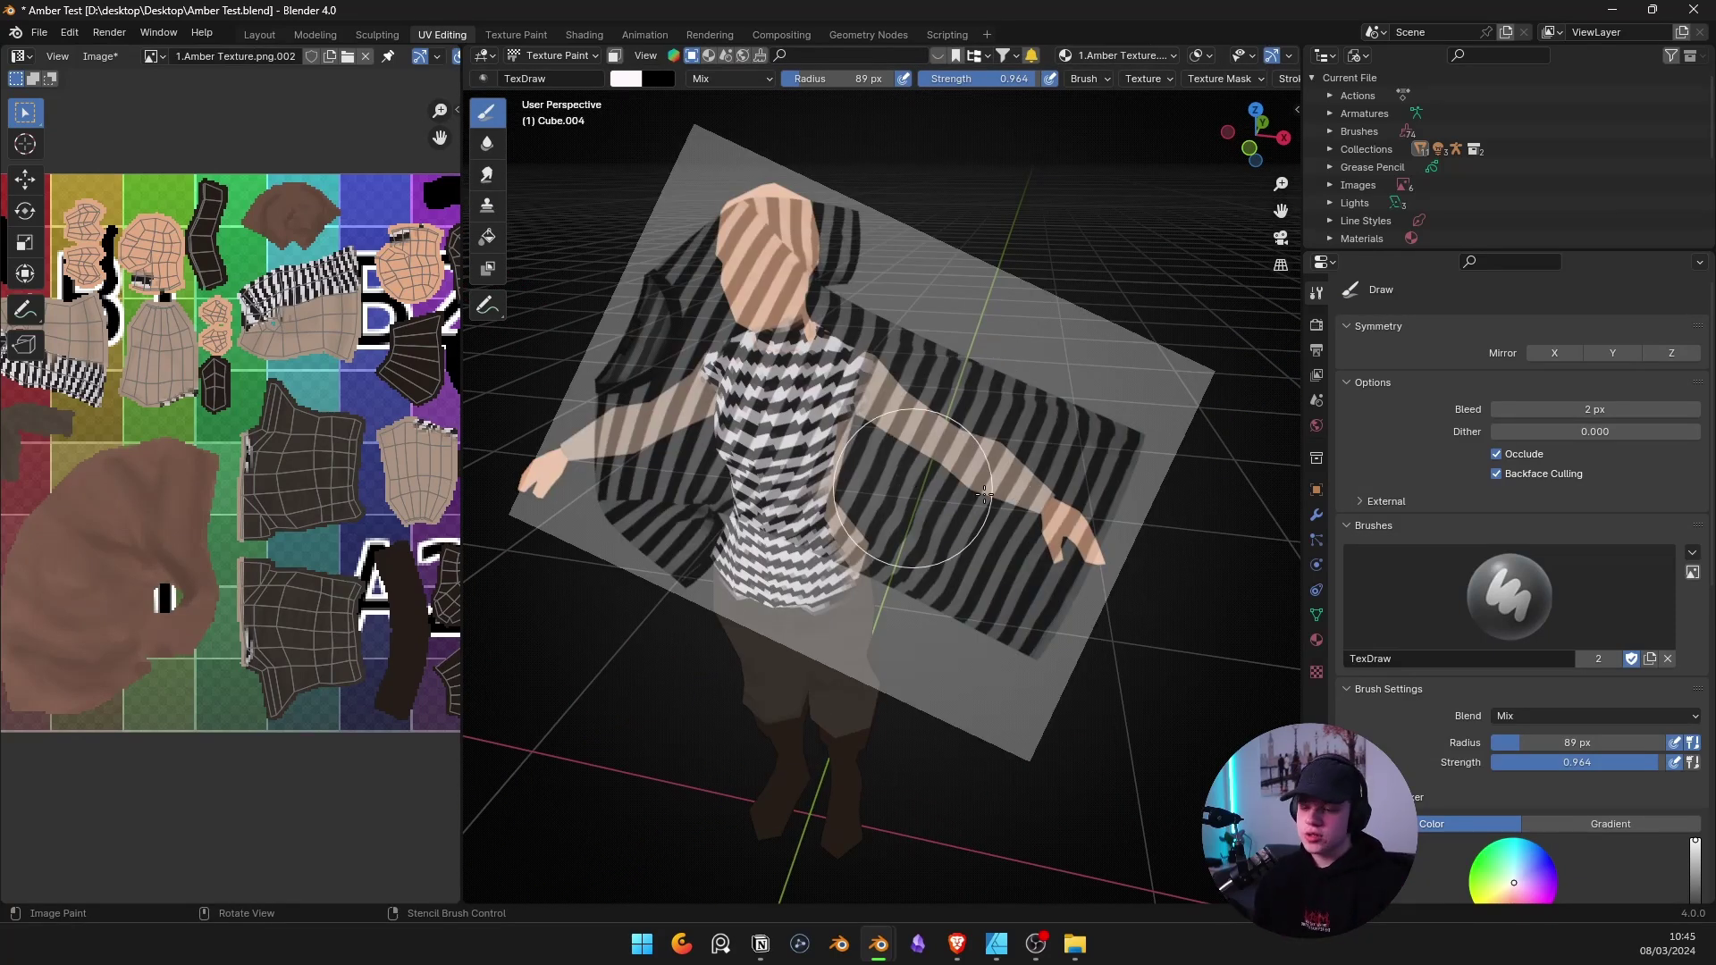
key("KP_1")
key("Tab")
scroll(898, 502, "up", 4)
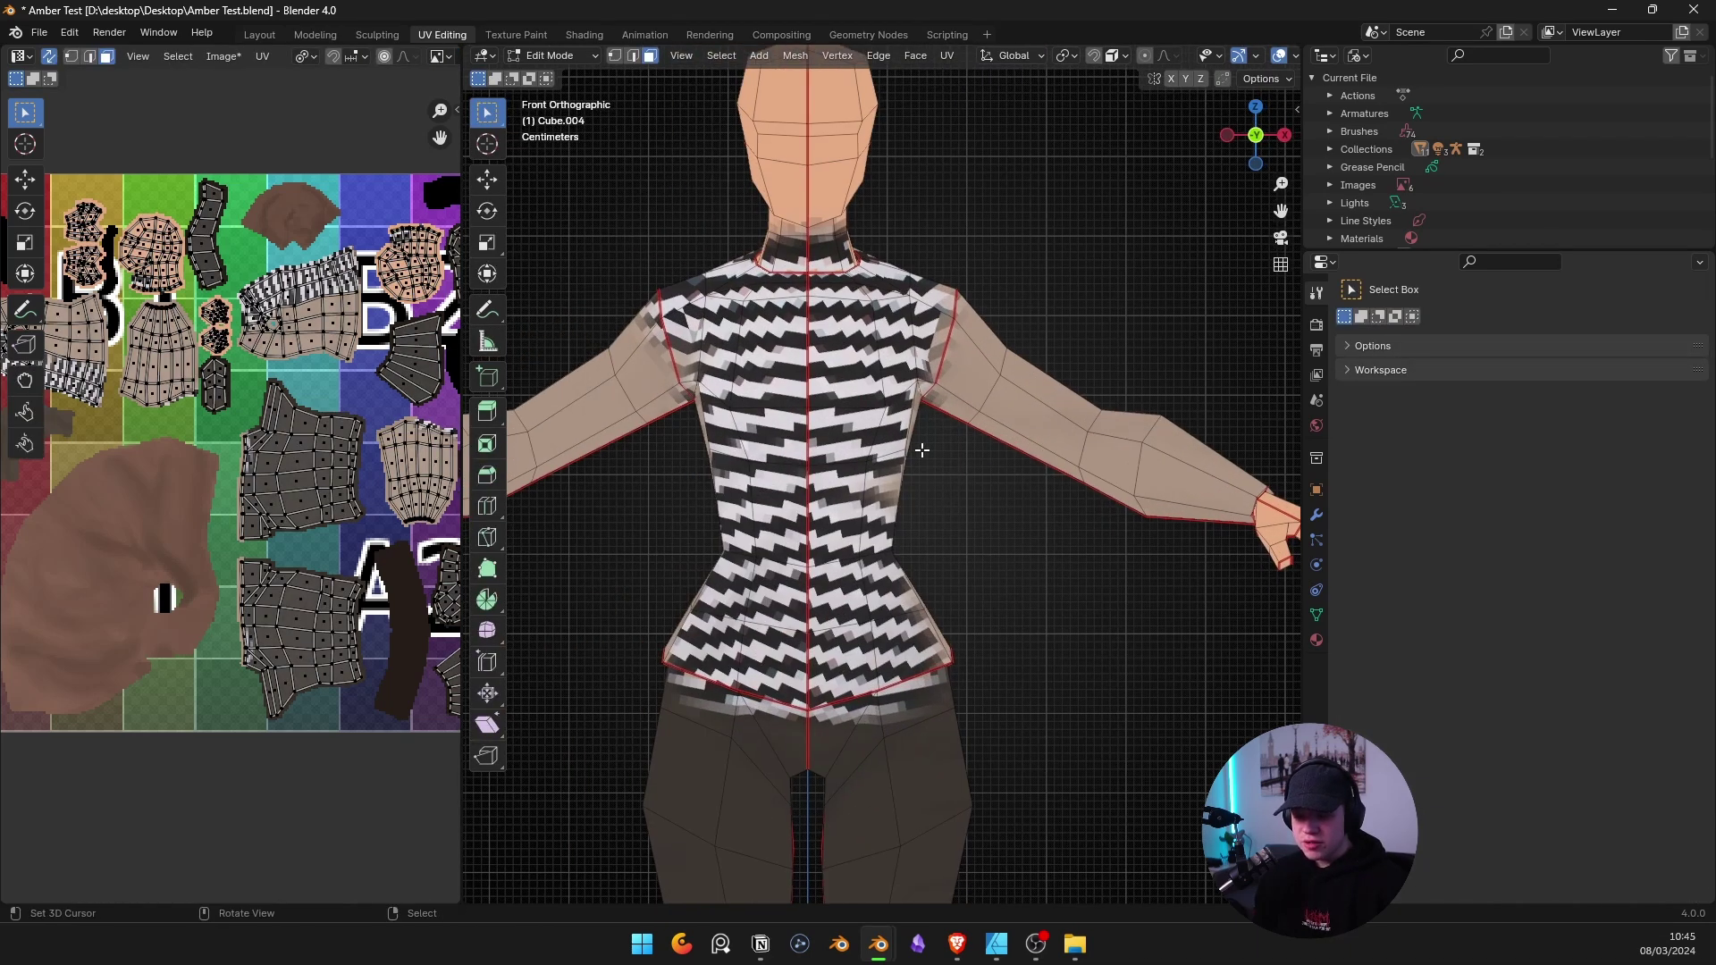
key("ctrl+Tab")
key("ctrl+Tab")
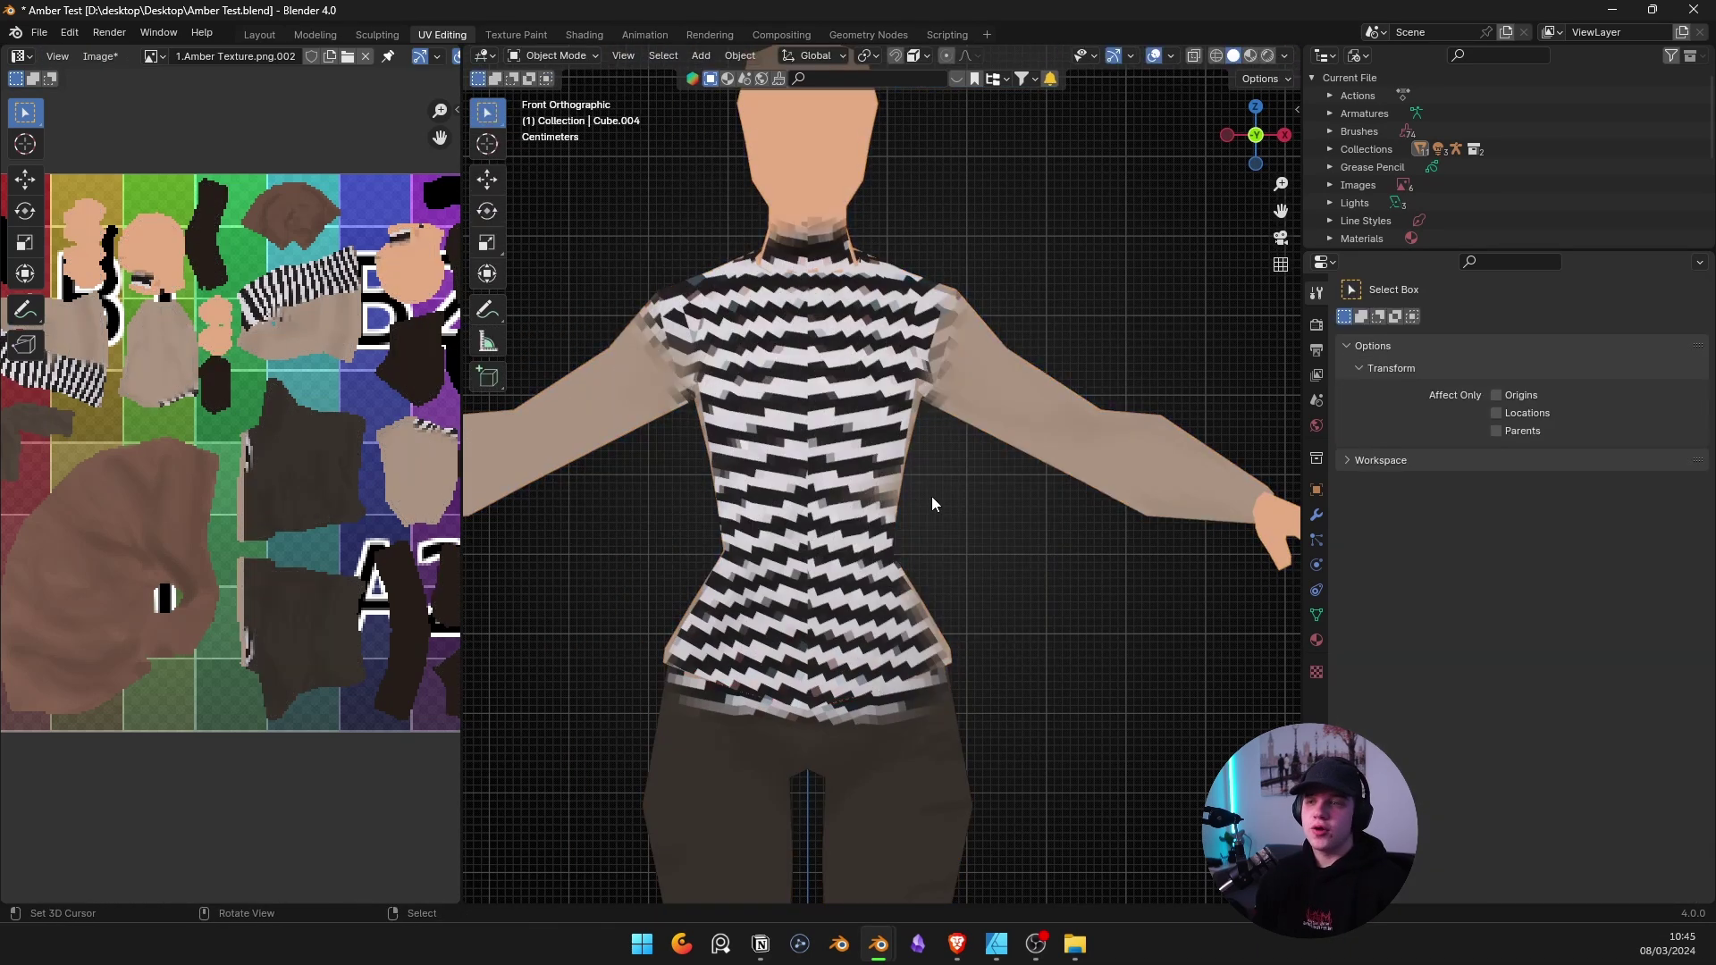
Undo the striped stencil painting on the torso.
key("ctrl+z")
key("ctrl+z")
key("ctrl+z")
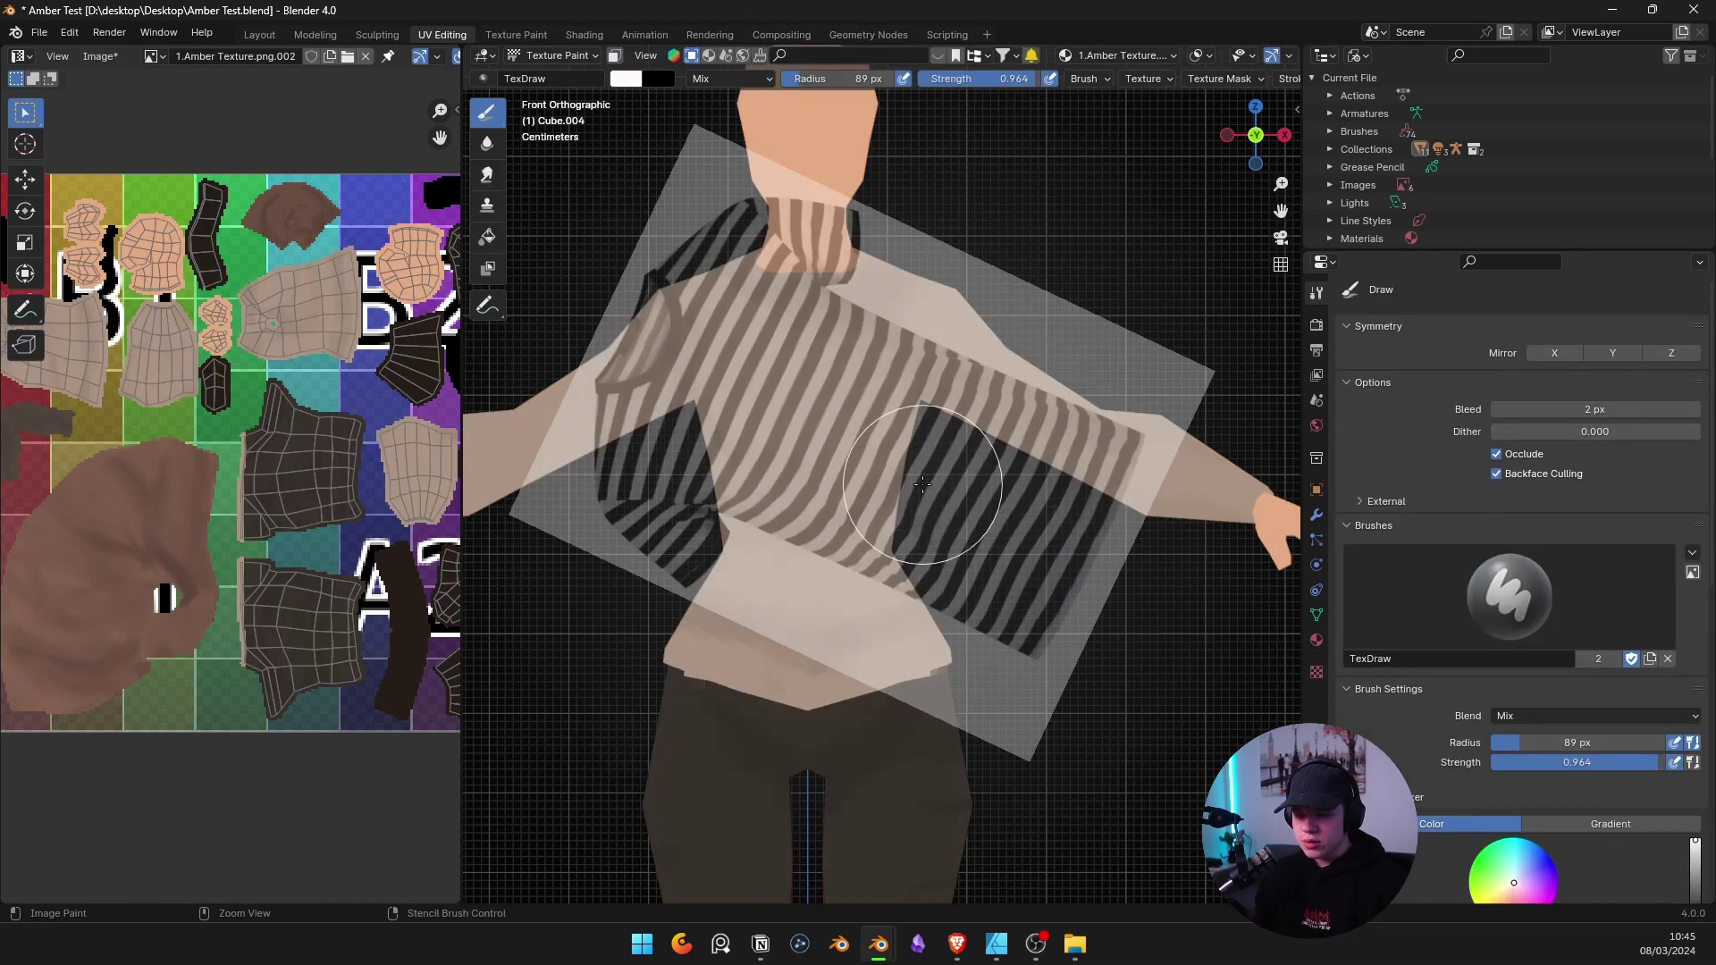
Switch to Object Mode, reveal all hidden objects and clear the selection.
key("ctrl+Tab")
scroll(1004, 468, "down", 6)
mouse_move(1130, 502)
middle_mouse_down()
mouse_move(925, 503)
mouse_move(1141, 523)
mouse_move(713, 502)
mouse_move(989, 508)
mouse_move(807, 361)
middle_mouse_up()
key("alt+h")
scroll(946, 422, "up", 5)
key("alt+a")
Select the character's metarig and hide it.
middle_click_drag(973, 453, 960, 490)
right_click(851, 430)
key("h")
scroll(866, 434, "up", 3)
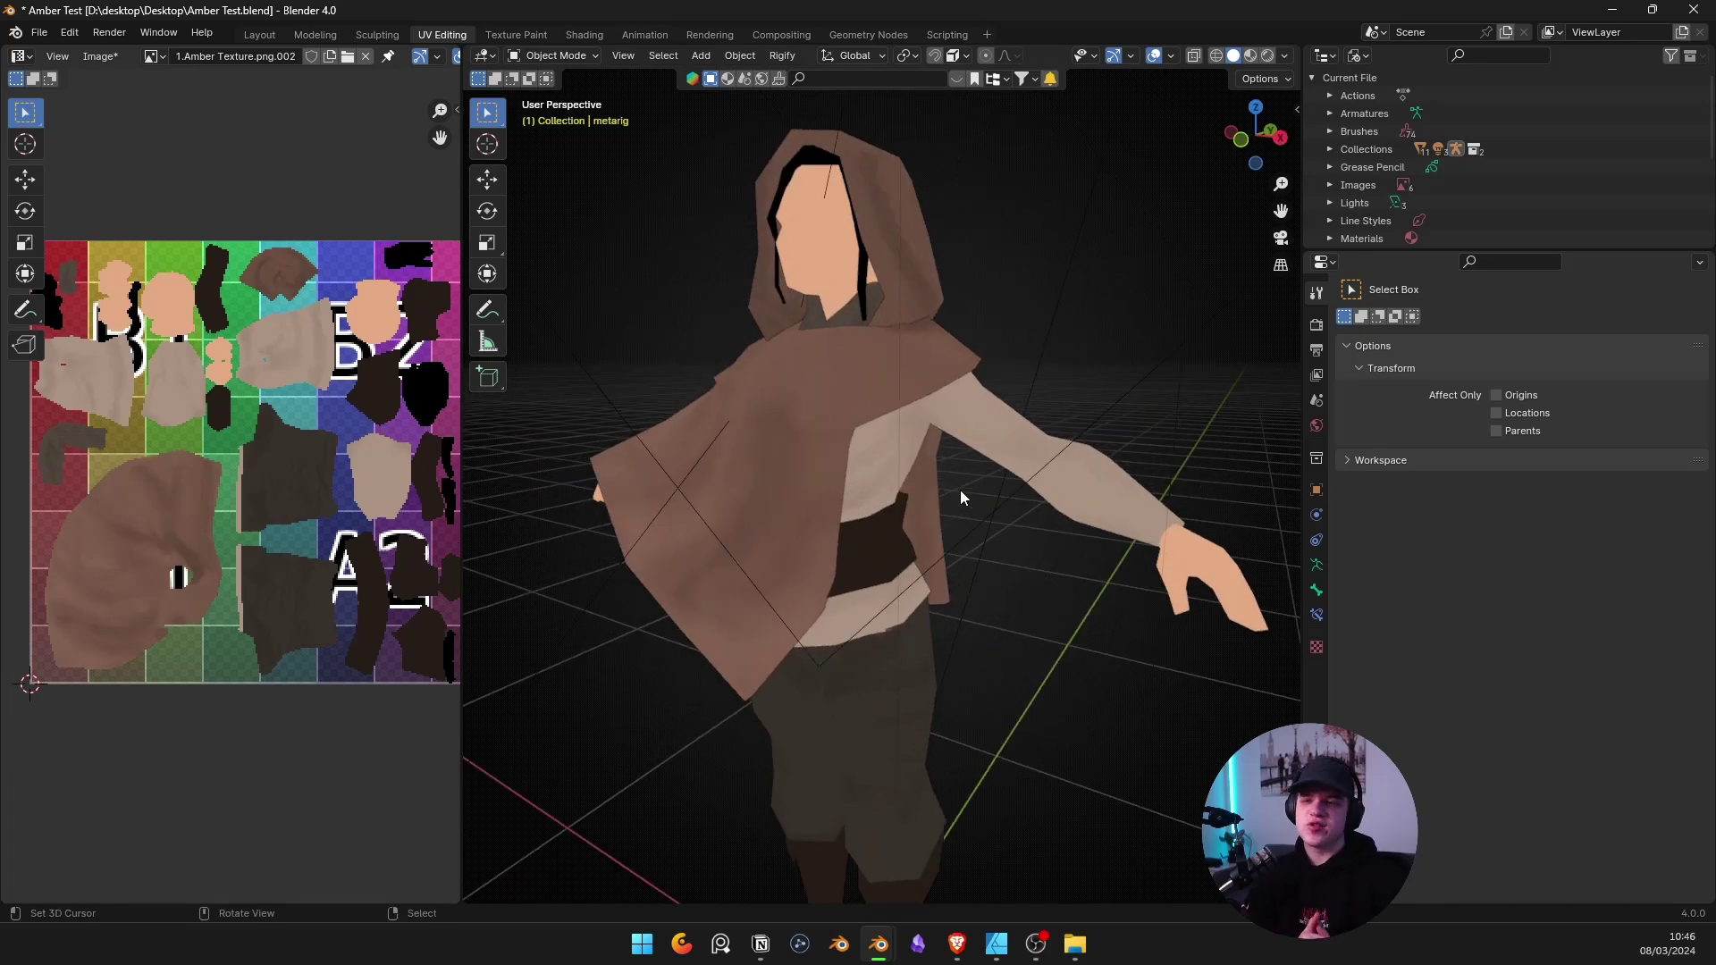
Select the character's clothing mesh in front view and switch to Texture Paint mode.
right_click(1130, 405)
key("KP_1")
key("alt+a")
right_click(1037, 426)
key("alt+a")
right_click(1039, 426)
key("ctrl+Tab")
left_click(1076, 394)
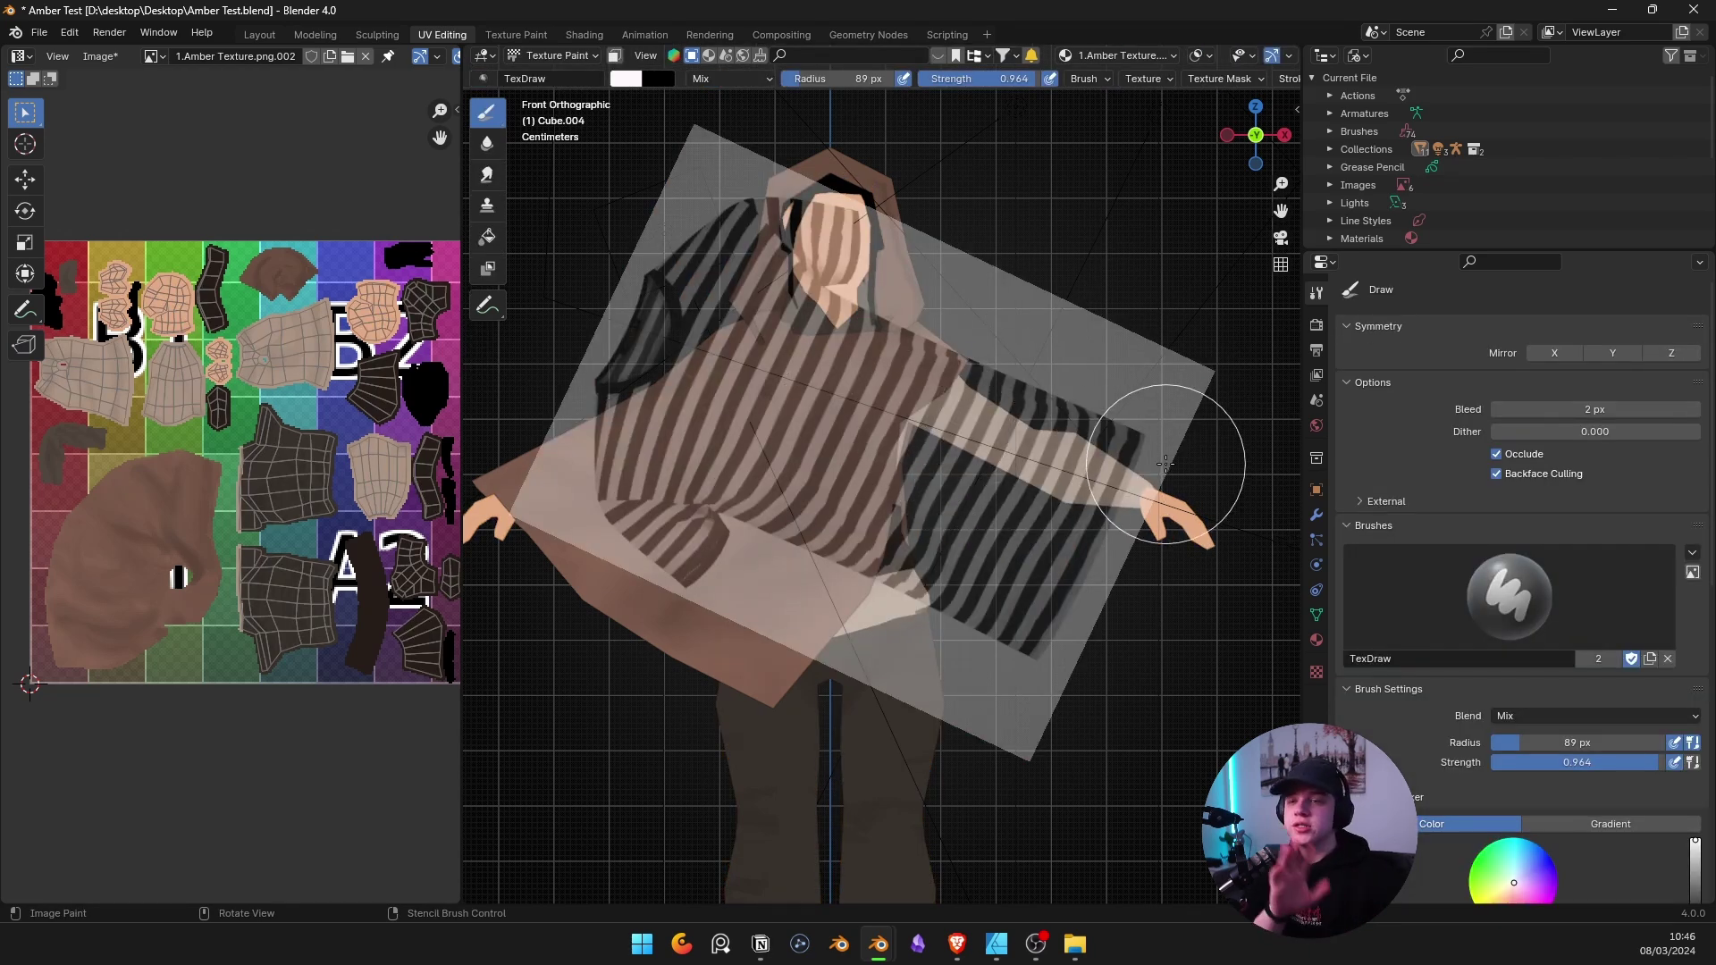
Shift the stencil over the character and change the brush texture's type from the striped image to Blend.
right_click_drag(1059, 383, 1127, 351)
scroll(1601, 540, "down", 12)
left_click(1318, 673)
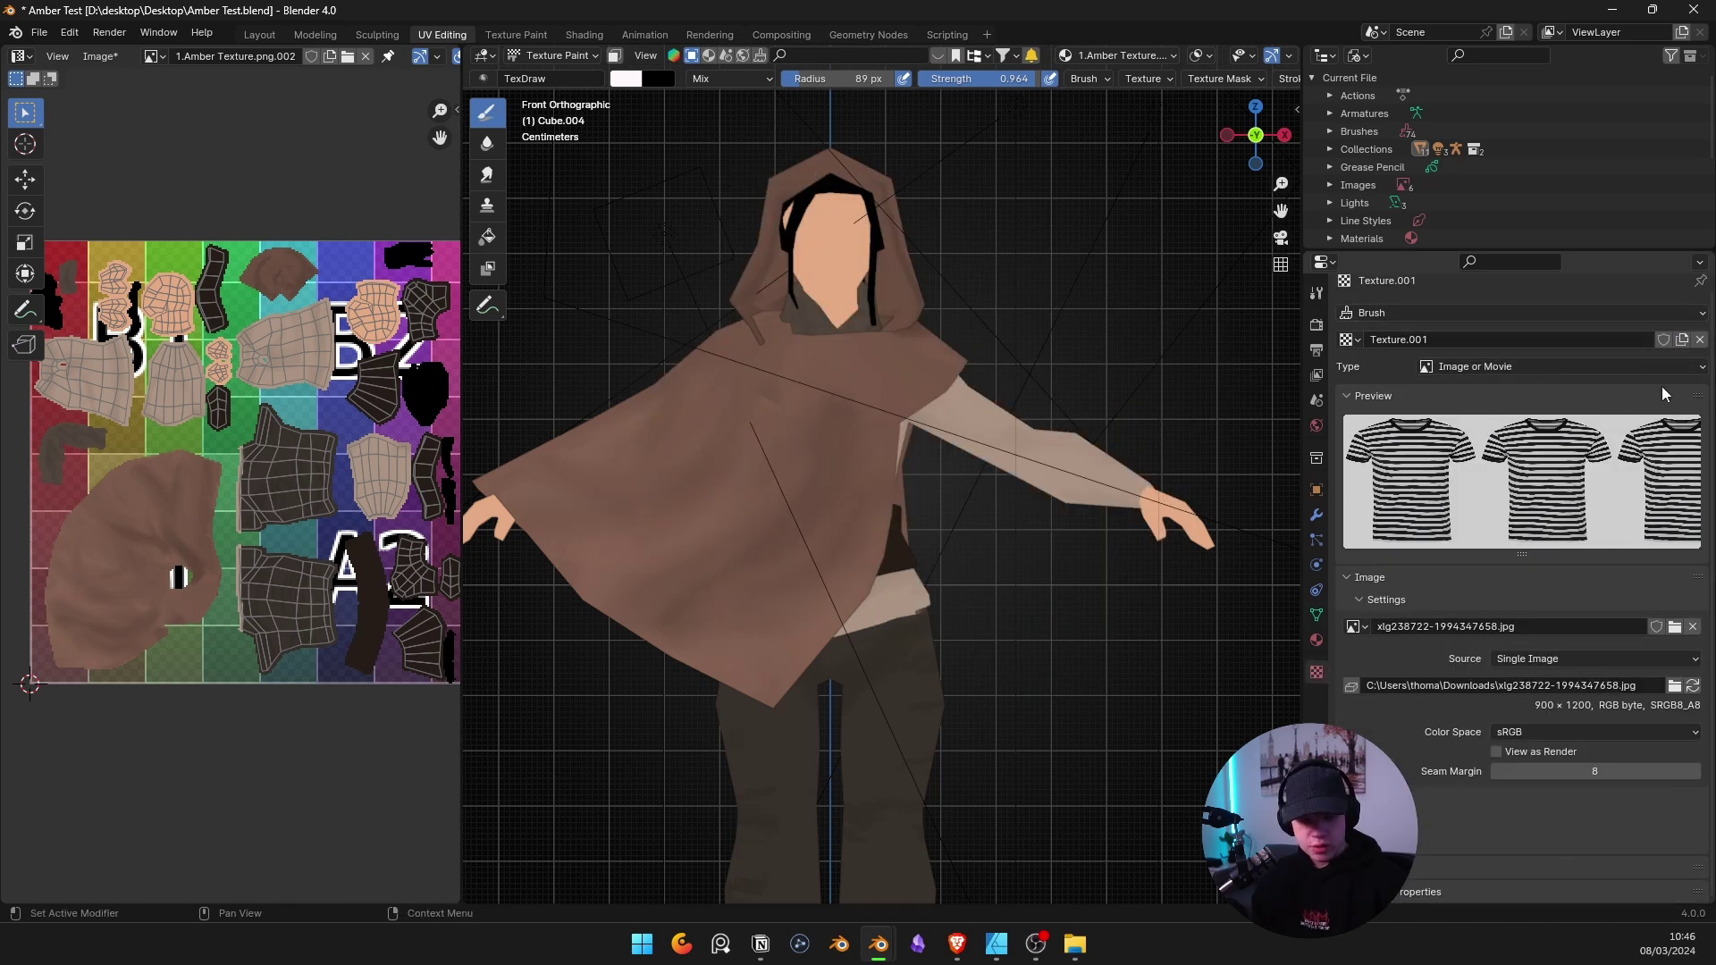
left_click(1564, 366)
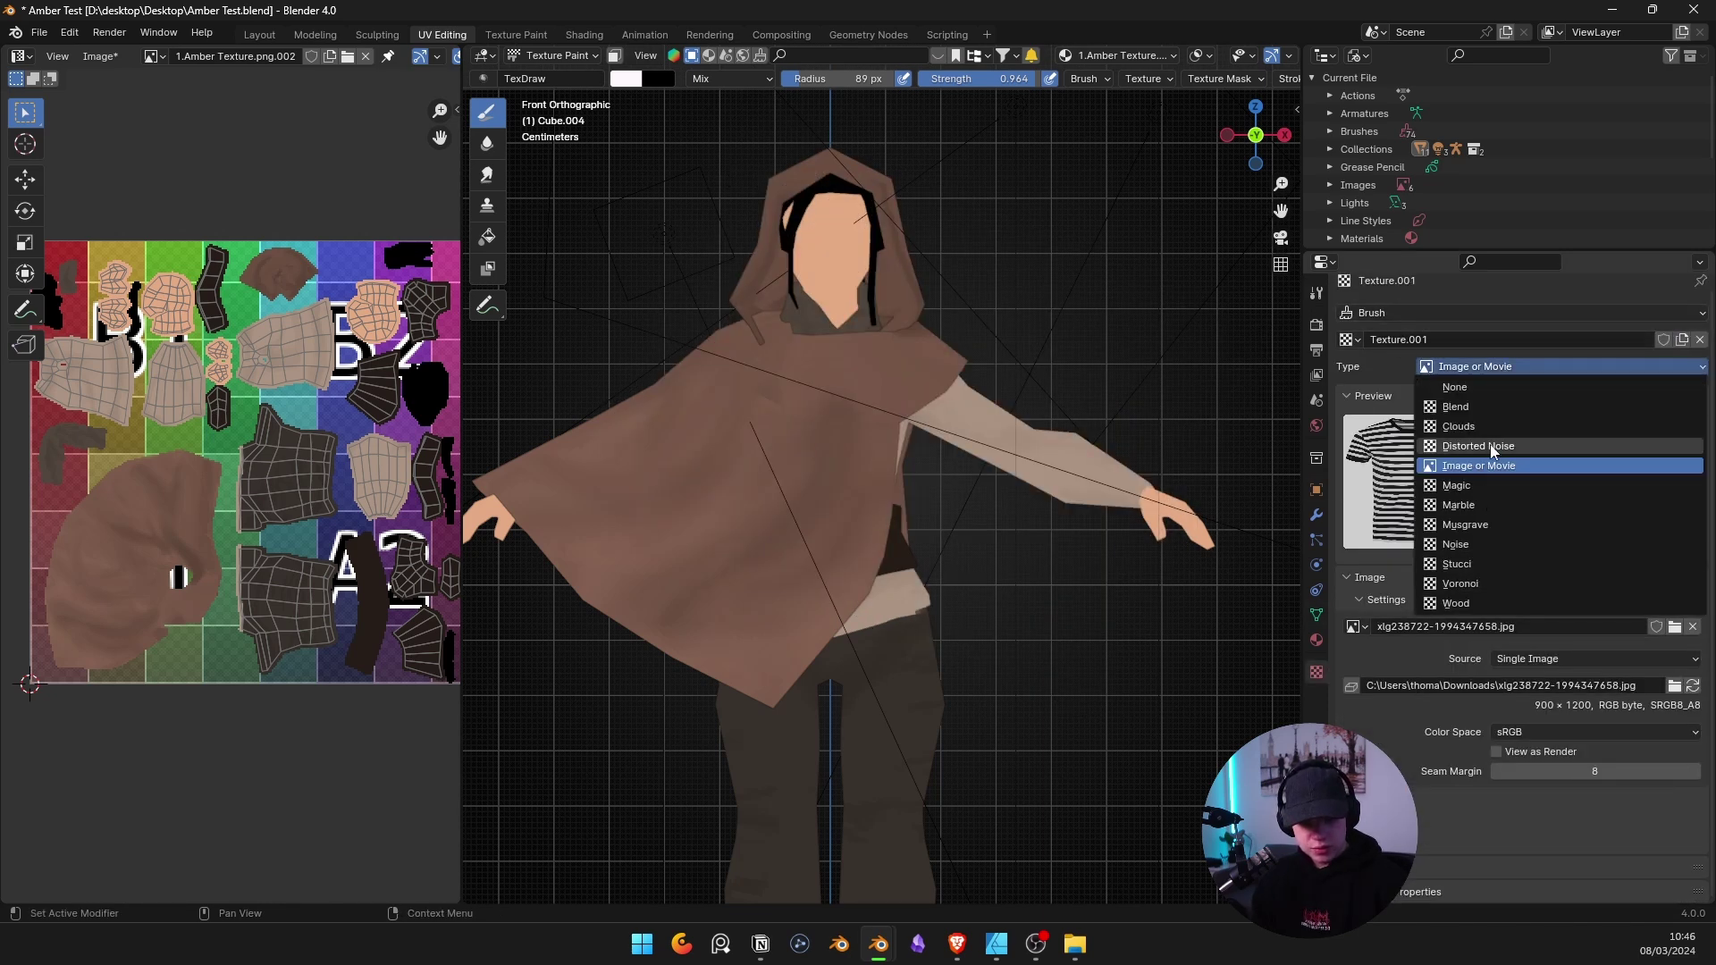
left_click(1569, 406)
left_click(1462, 376)
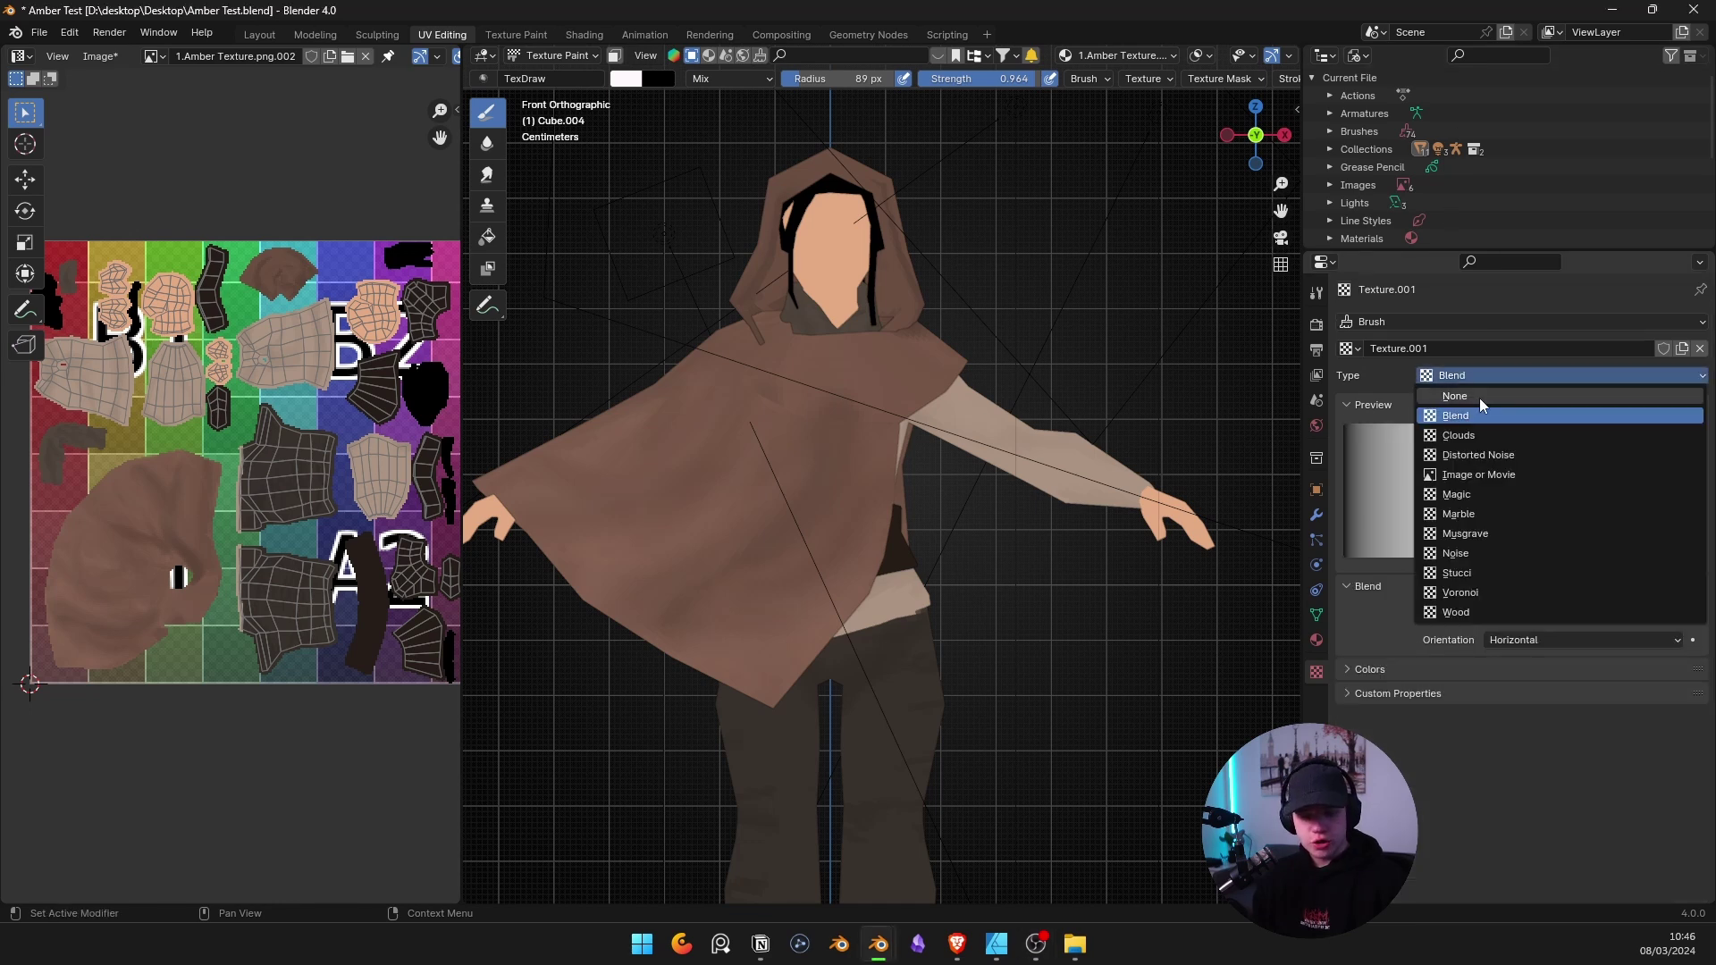
left_click(1448, 415)
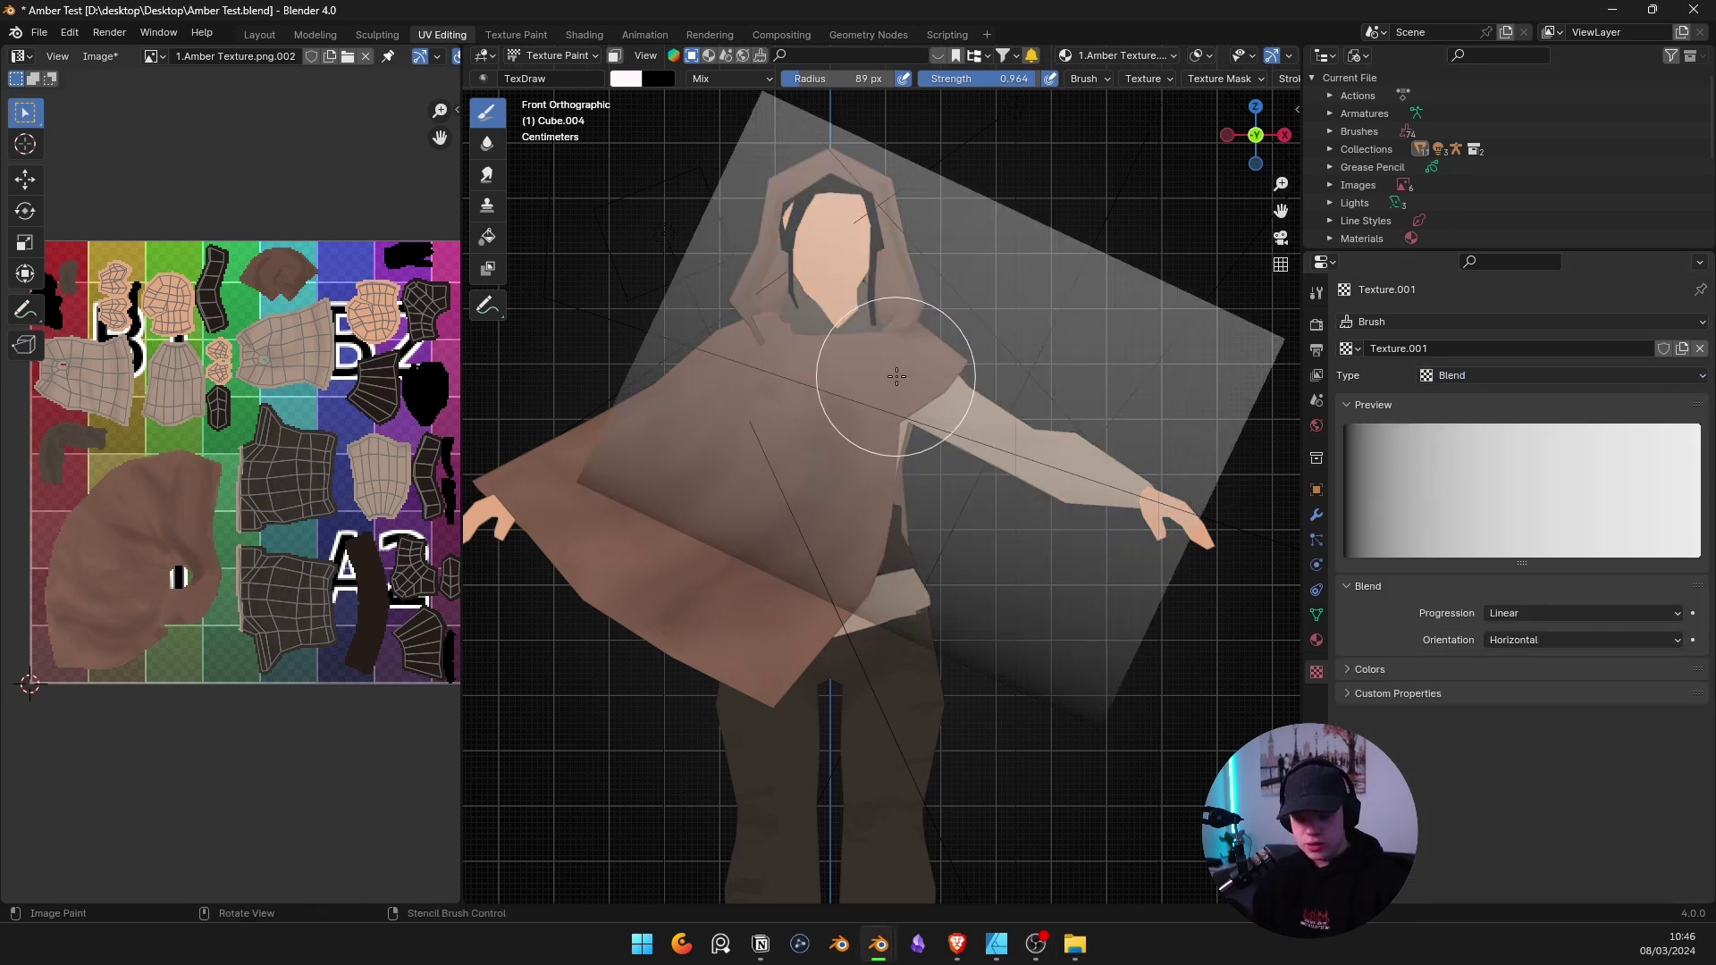
Rotate the gradient stencil so it lies across the character's outstretched sleeve, staying in Texture Paint mode.
right_click_drag(1140, 389, 1191, 447, "ctrl")
mouse_move(1147, 520)
right_mouse_down("ctrl")
mouse_move(1192, 276)
mouse_move(1223, 328)
mouse_move(1080, 342)
mouse_move(1131, 371)
mouse_move(1178, 367)
right_mouse_up("ctrl")
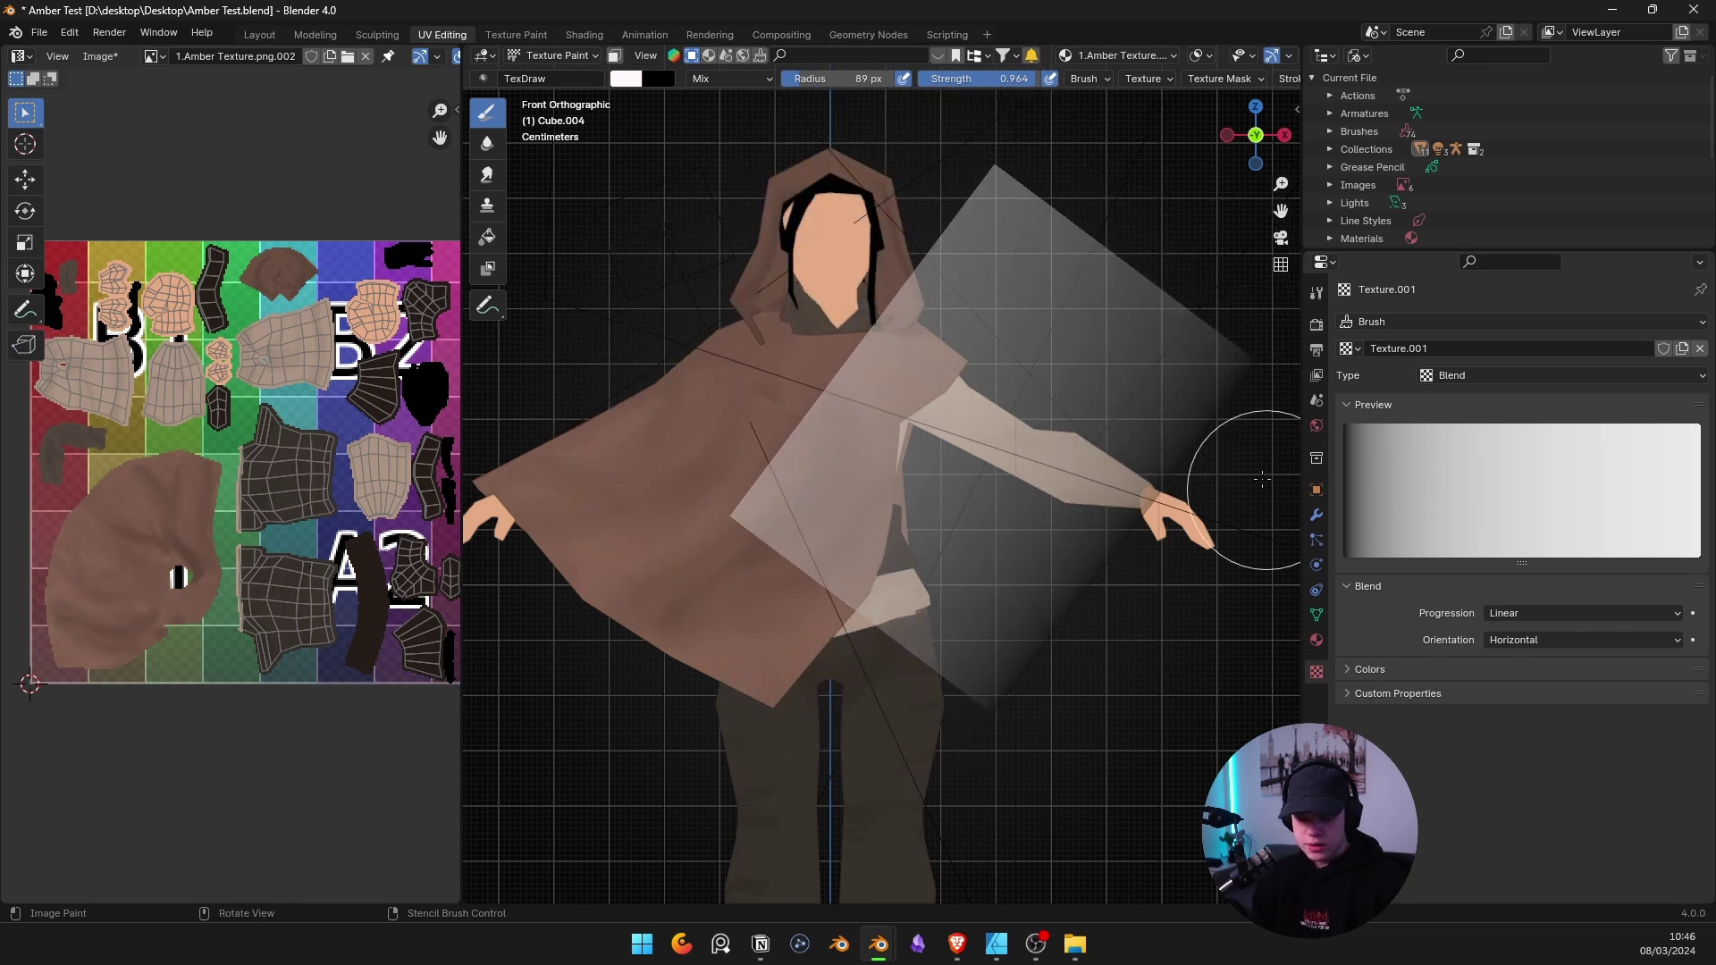
key("ctrl+Tab")
left_click(1064, 459)
key("ctrl+Tab")
left_click(1202, 379)
Set the brush colour to bright green and paint the upper sleeve through the gradient stencil.
left_click(1317, 293)
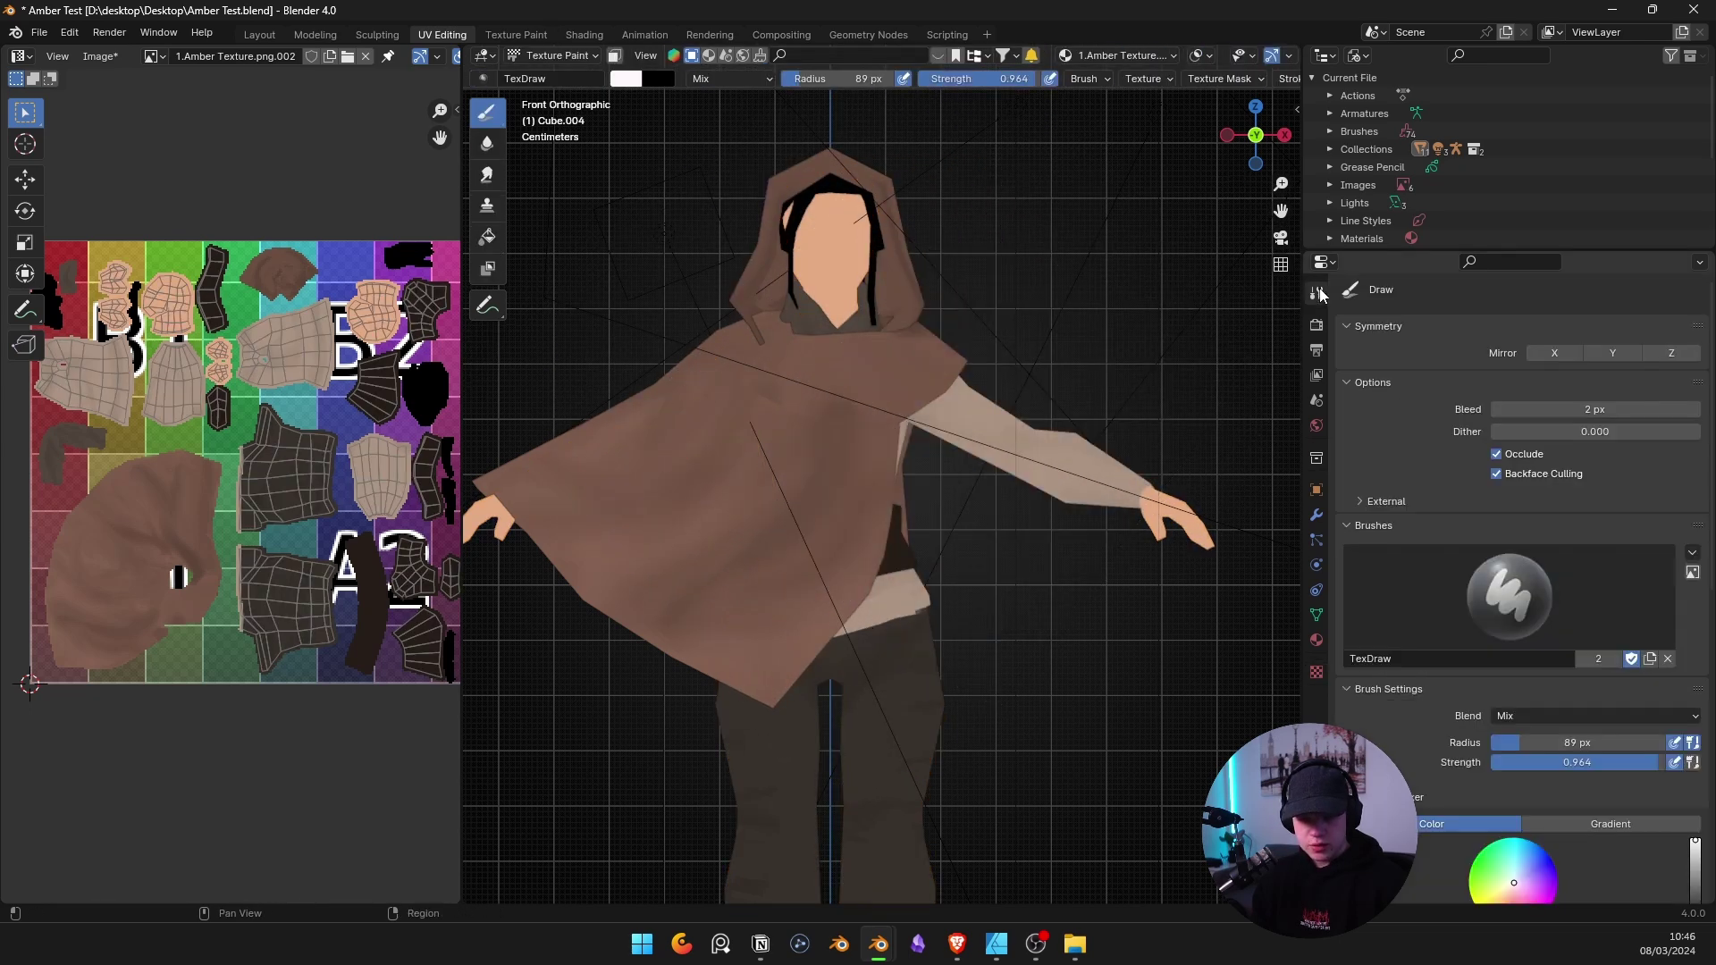
scroll(1519, 536, "down", 6)
left_click(1471, 544)
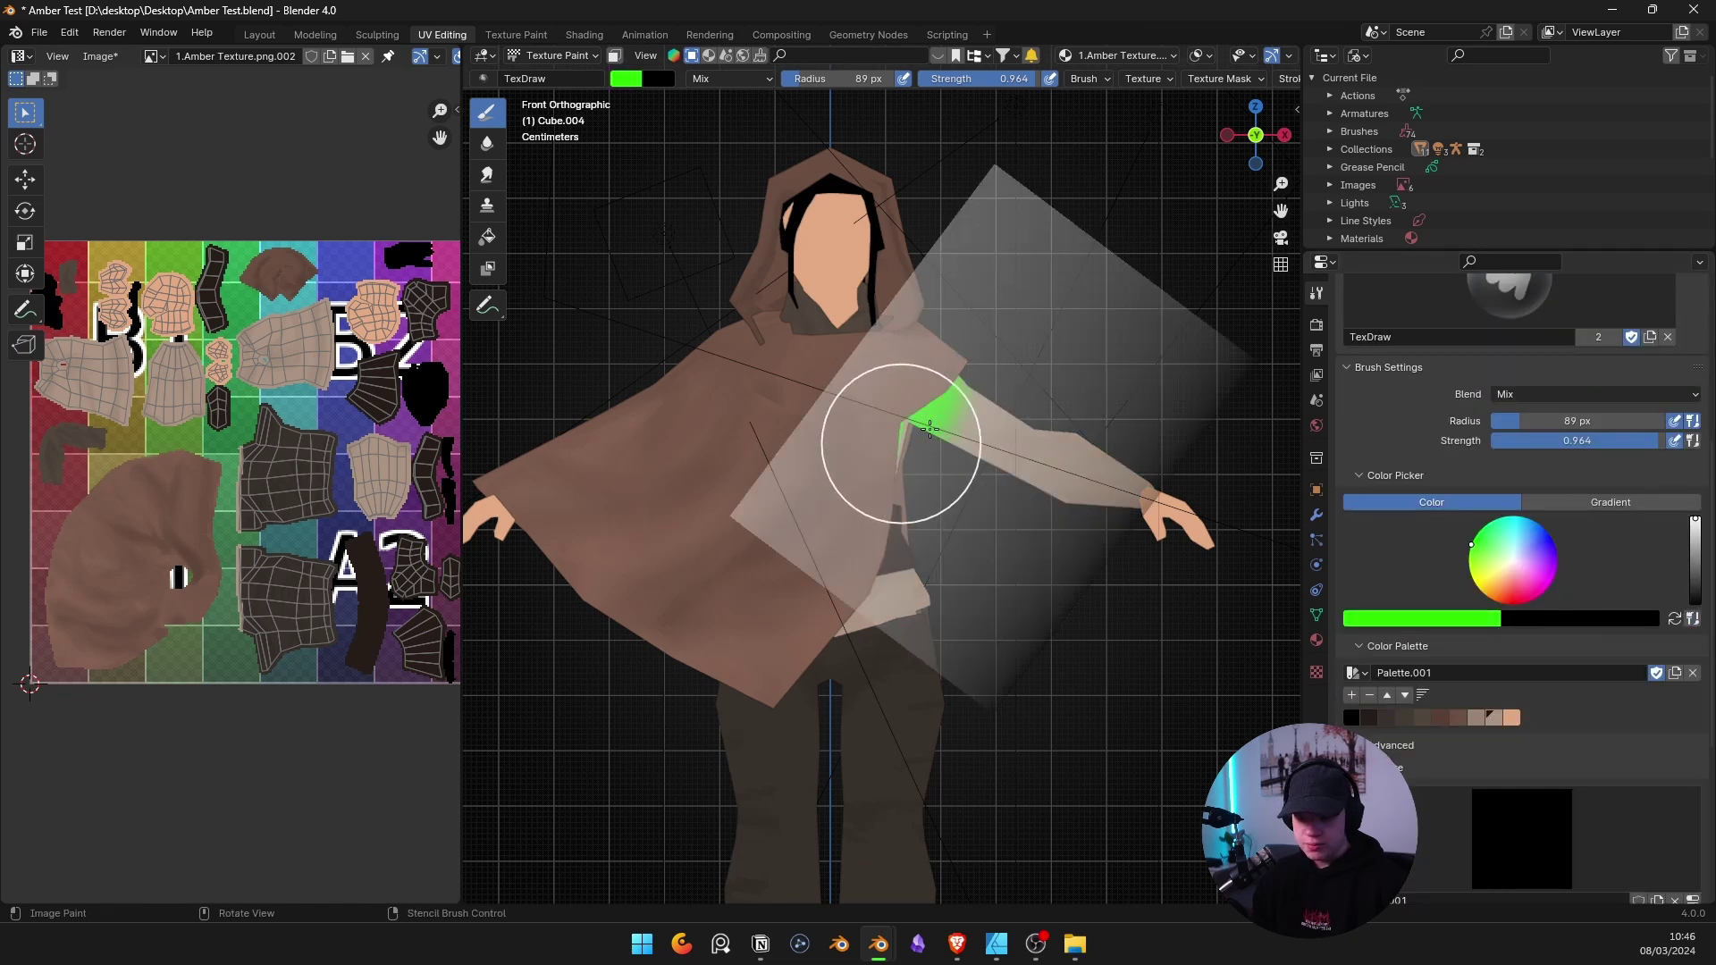
left_click_drag(968, 401, 1095, 431)
Check the painted sleeve from another angle and undo the green gradient strokes.
key("ctrl+Tab")
left_click(1021, 495)
middle_click_drag(1022, 495, 1083, 539)
key("KP_1")
key("ctrl+z")
key("ctrl+z")
key("ctrl+z")
Switch to Object Mode and view the character from the front.
key("ctrl+Tab")
left_click(1172, 380)
middle_click_drag(1171, 381, 1060, 409)
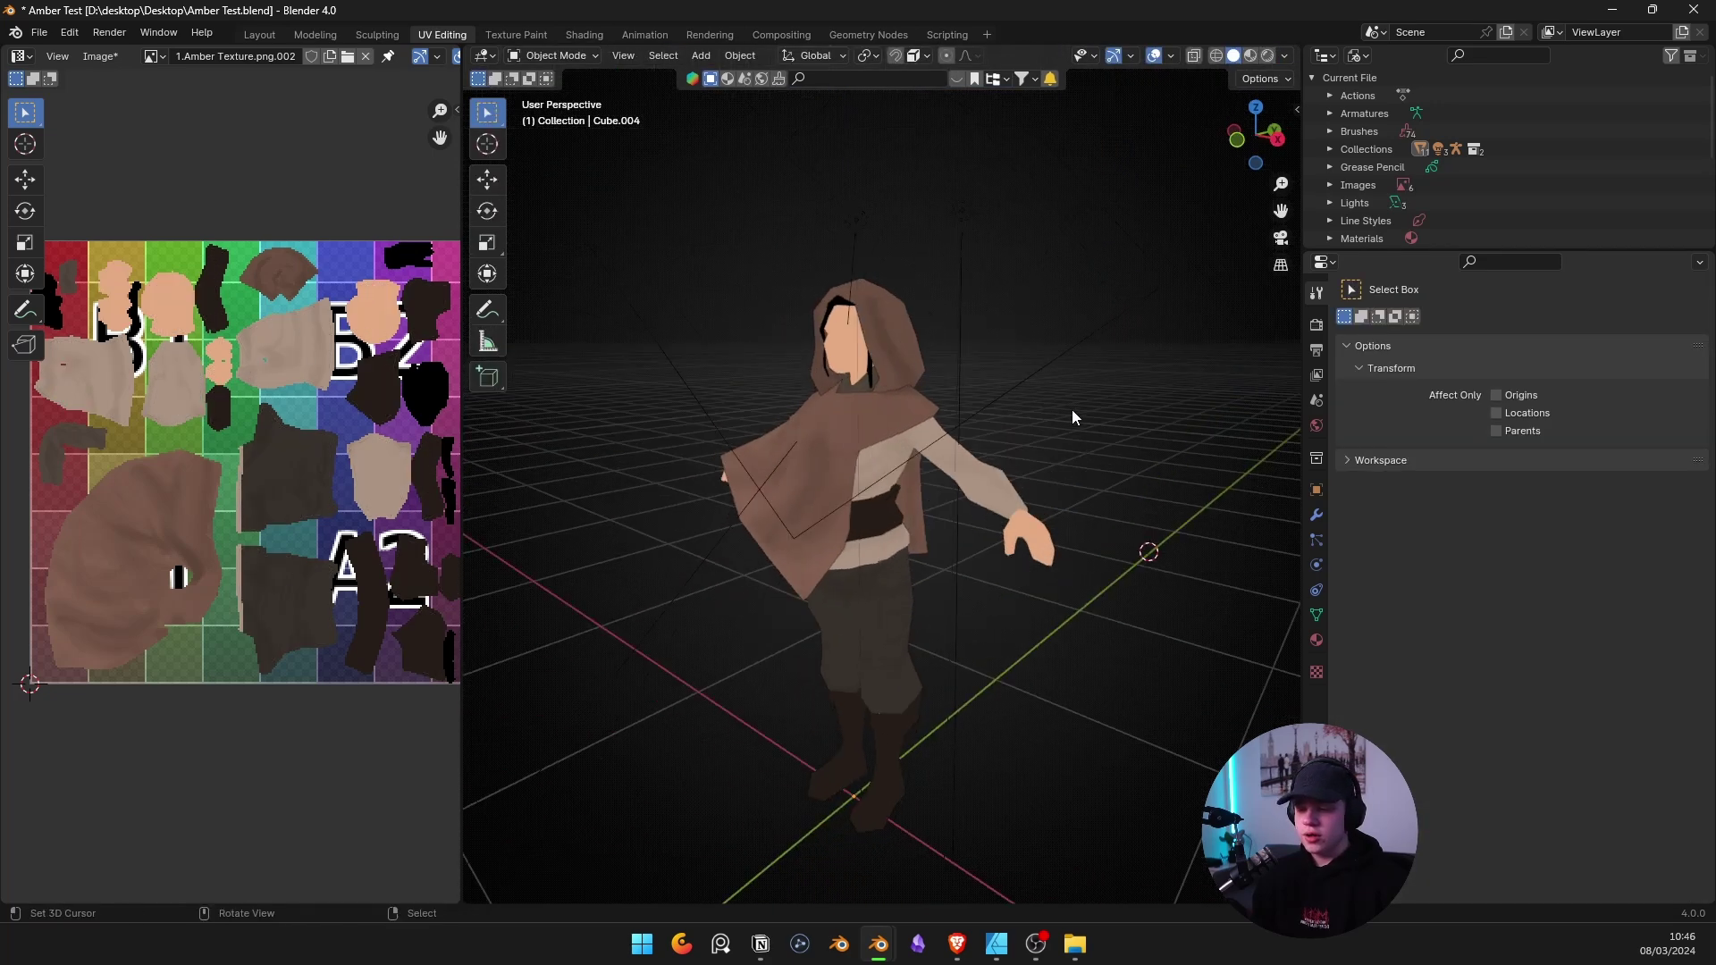
key("KP_1")
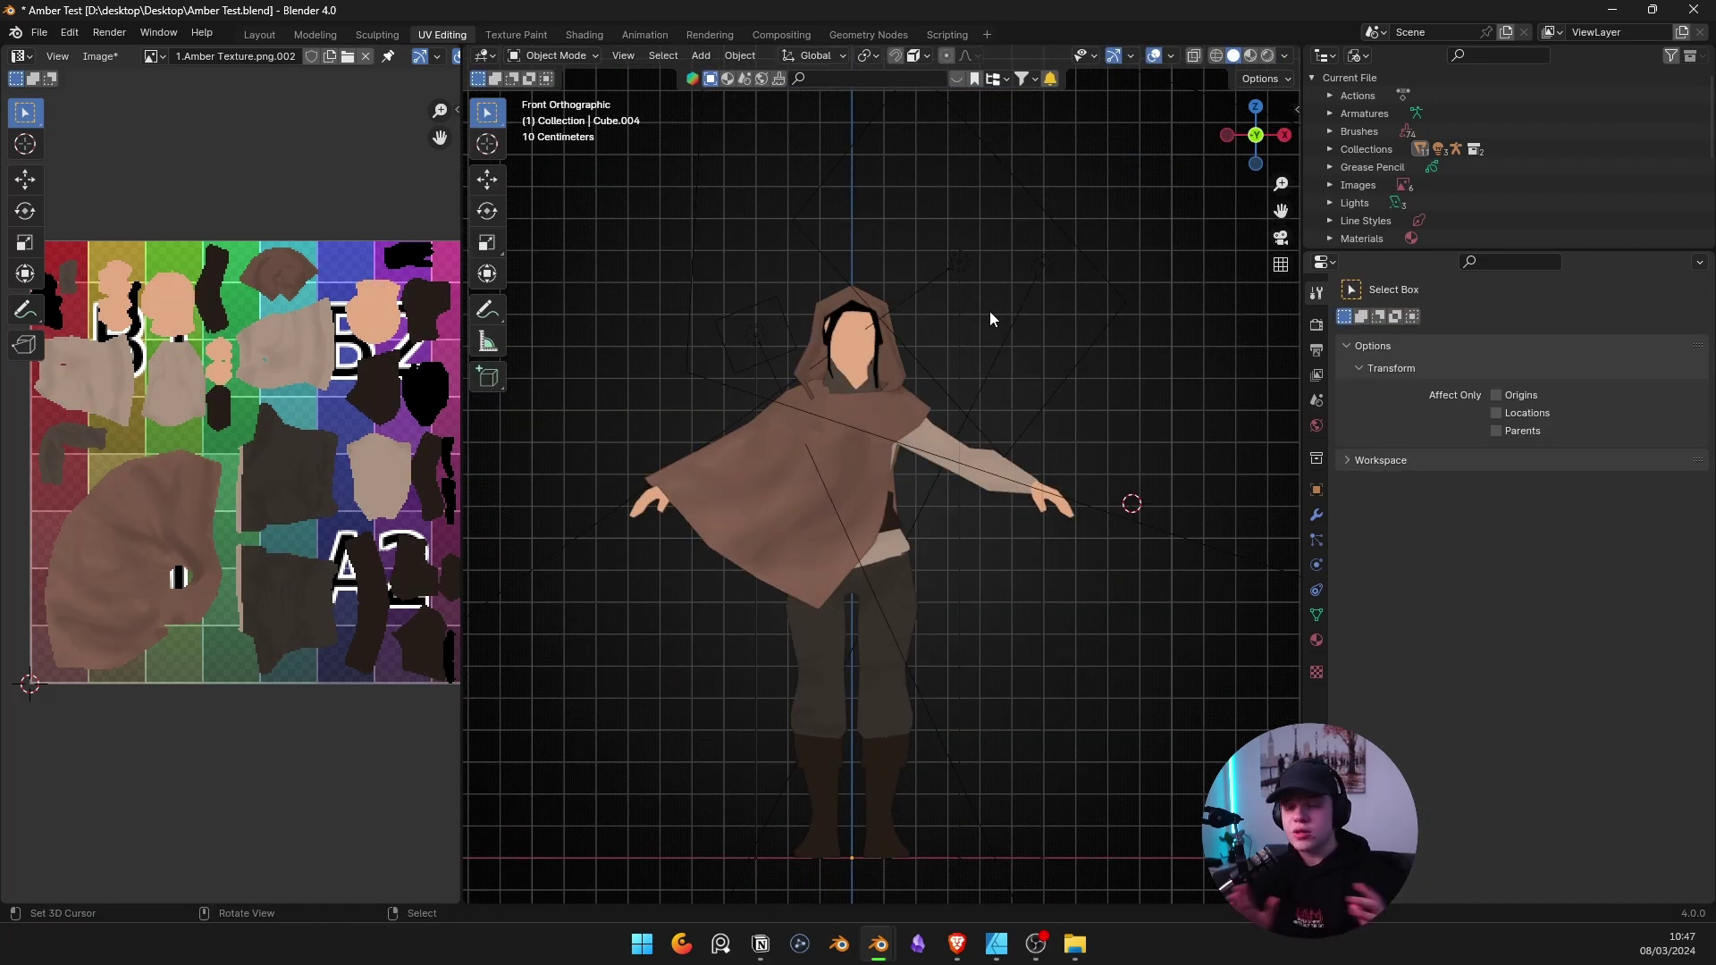
scroll(1055, 362, "up", 5)
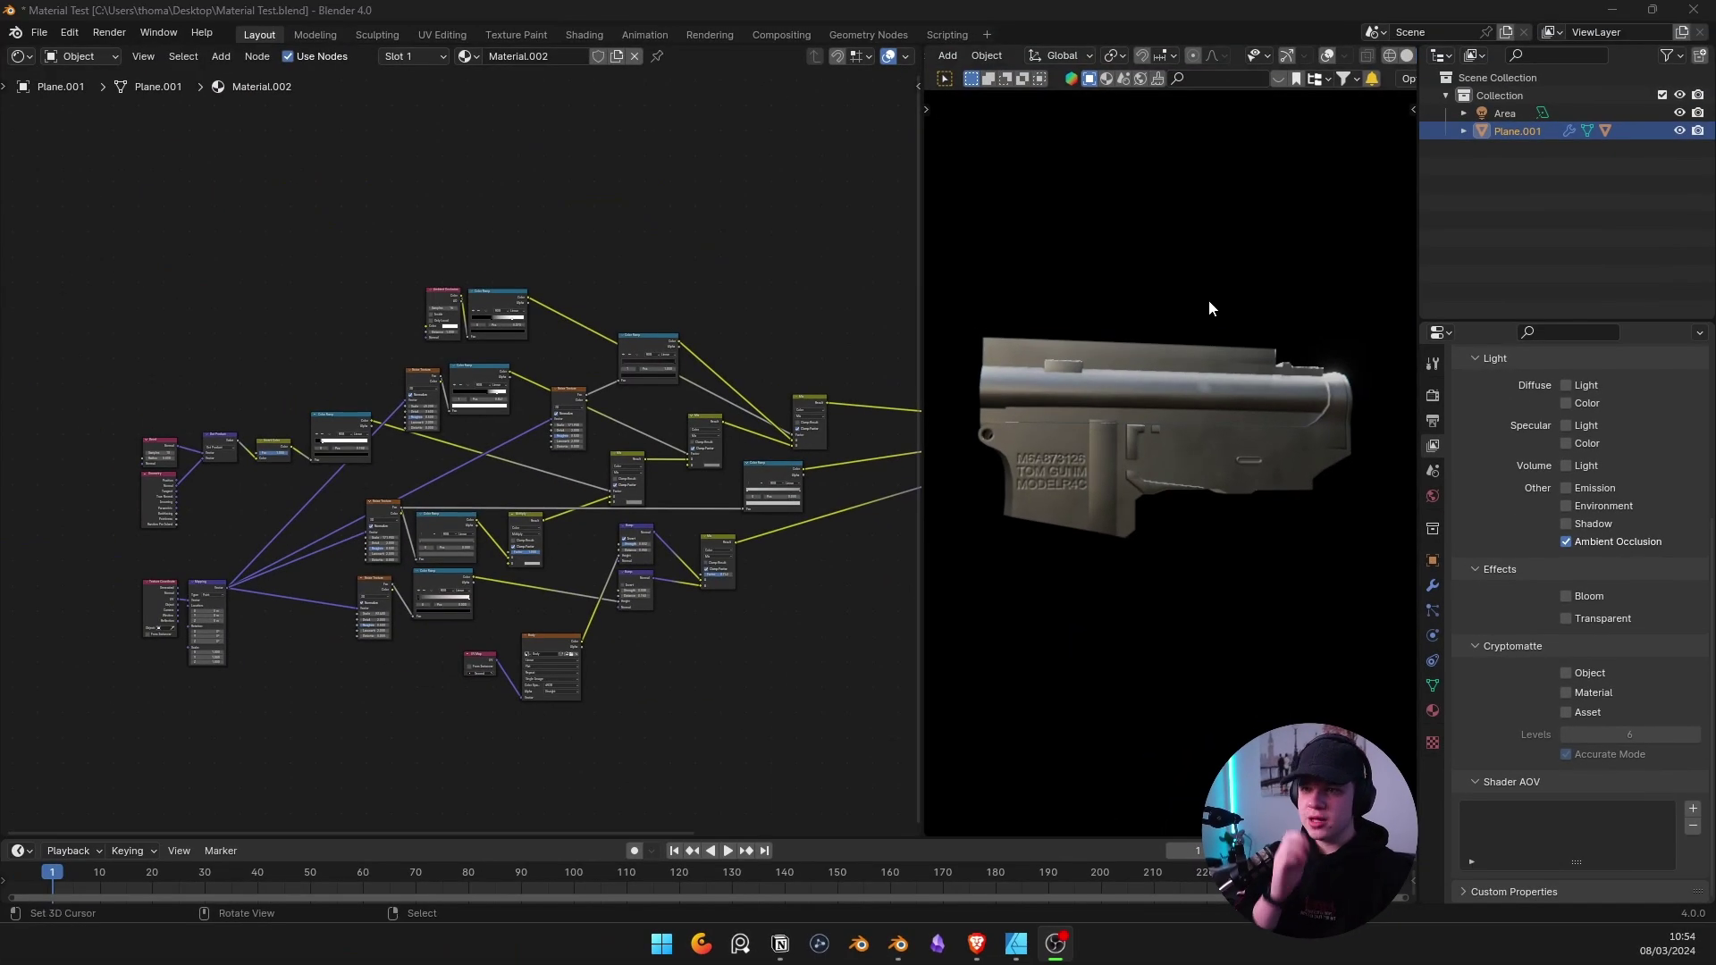
Examine the gun receiver model and the Principled BSDF and Material Output end of its procedural node network.
middle_click_drag(1199, 302, 1219, 368)
scroll(1214, 420, "up", 2)
mouse_move(1209, 470)
middle_mouse_down("shift")
mouse_move(1237, 526)
mouse_move(1218, 490)
middle_mouse_up("shift")
scroll(1237, 526, "down", 1)
scroll(668, 515, "down", 2)
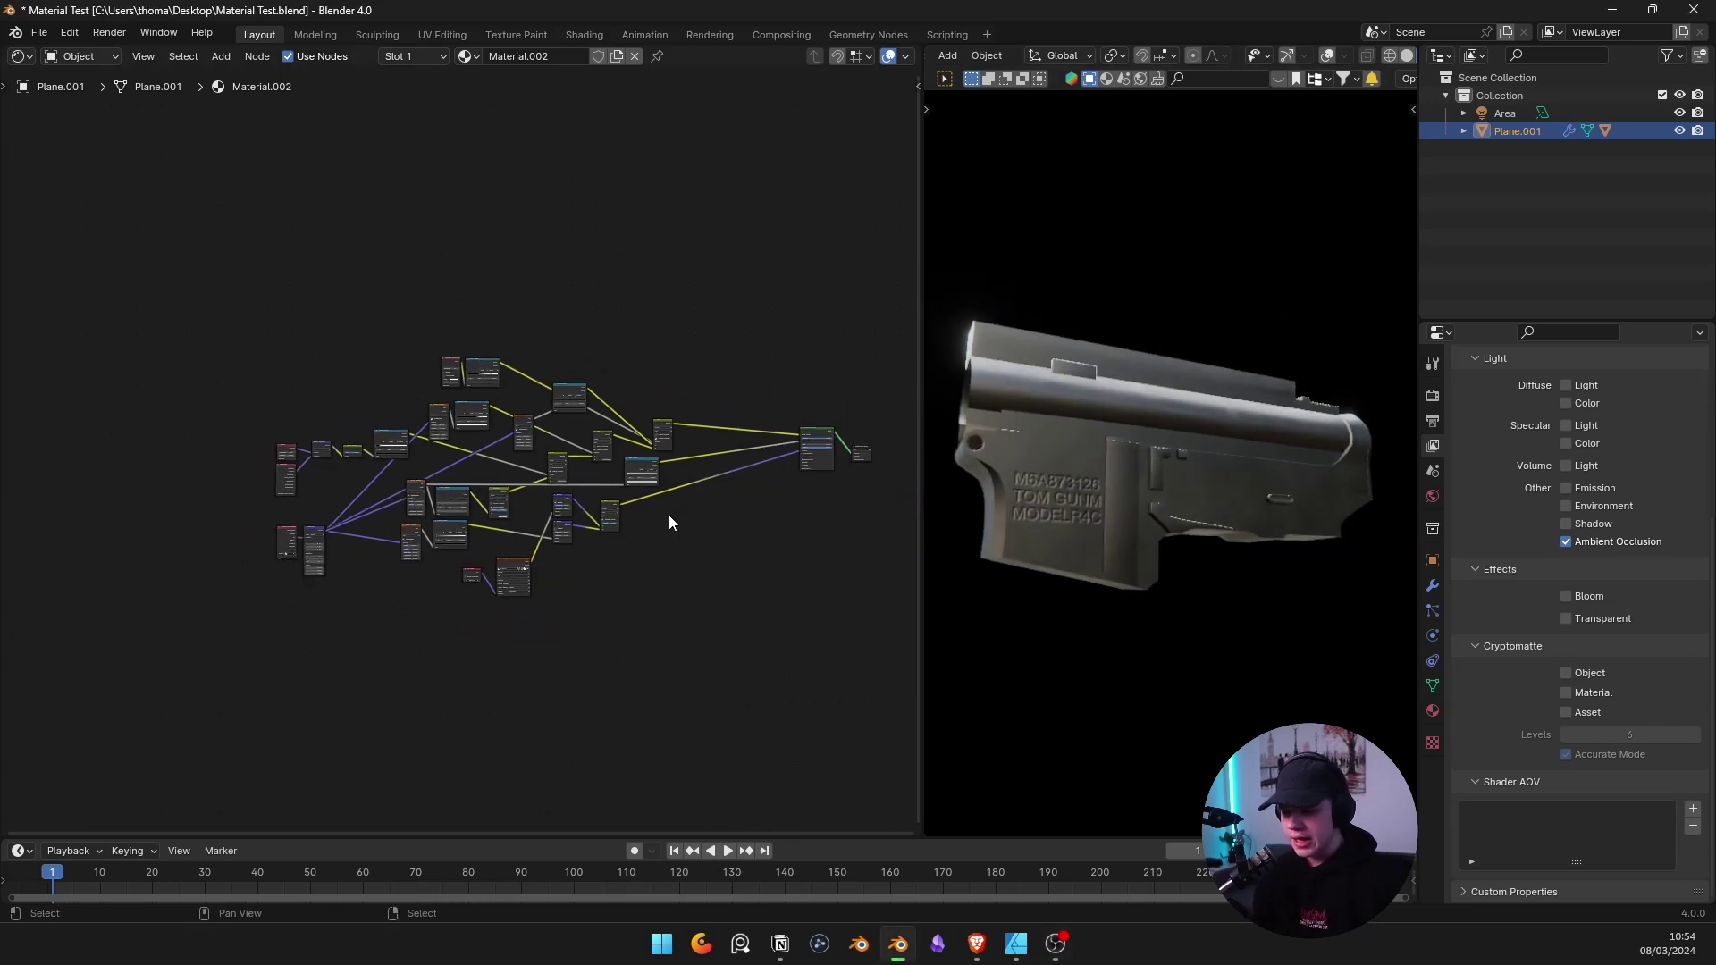
scroll(749, 468, "up", 3)
scroll(663, 480, "up", 4)
middle_click_drag(663, 480, 510, 482)
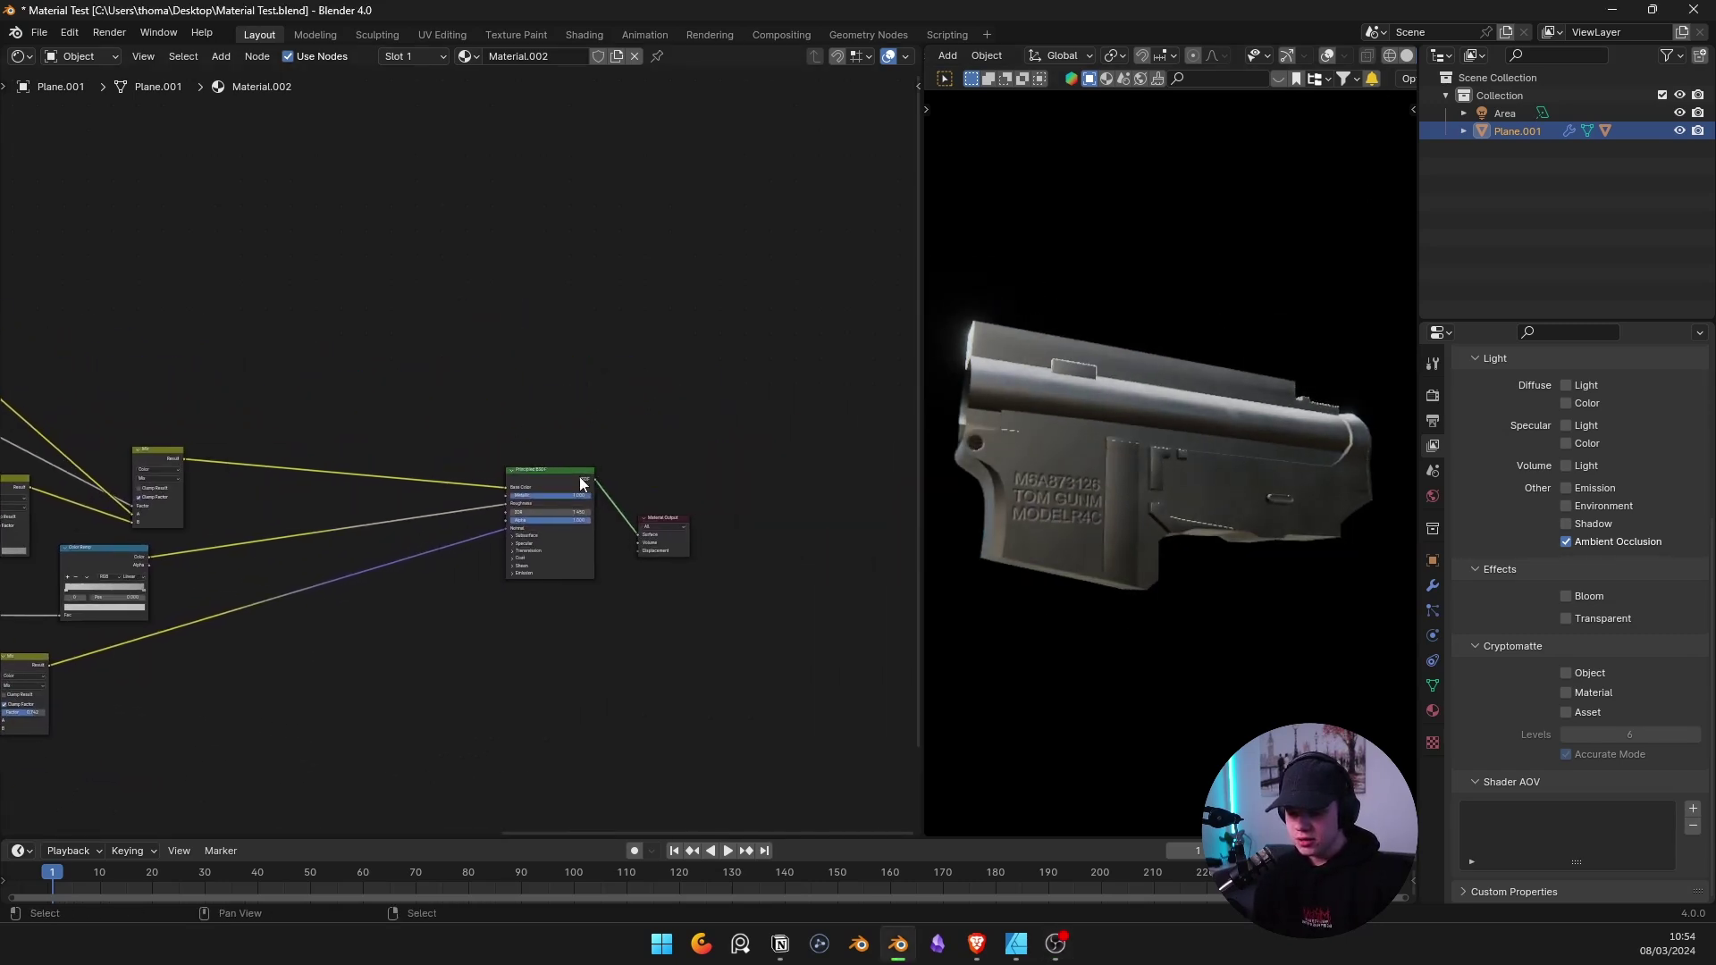
left_click_drag(681, 520, 694, 465)
left_click(776, 443)
Examine the rest of the material's node network back to the Bevel, Geometry and Texture Coordinate nodes.
middle_click_drag(1128, 449, 1197, 484)
scroll(217, 468, "down", 2)
scroll(217, 468, "down", 3)
middle_click_drag(217, 468, 450, 477)
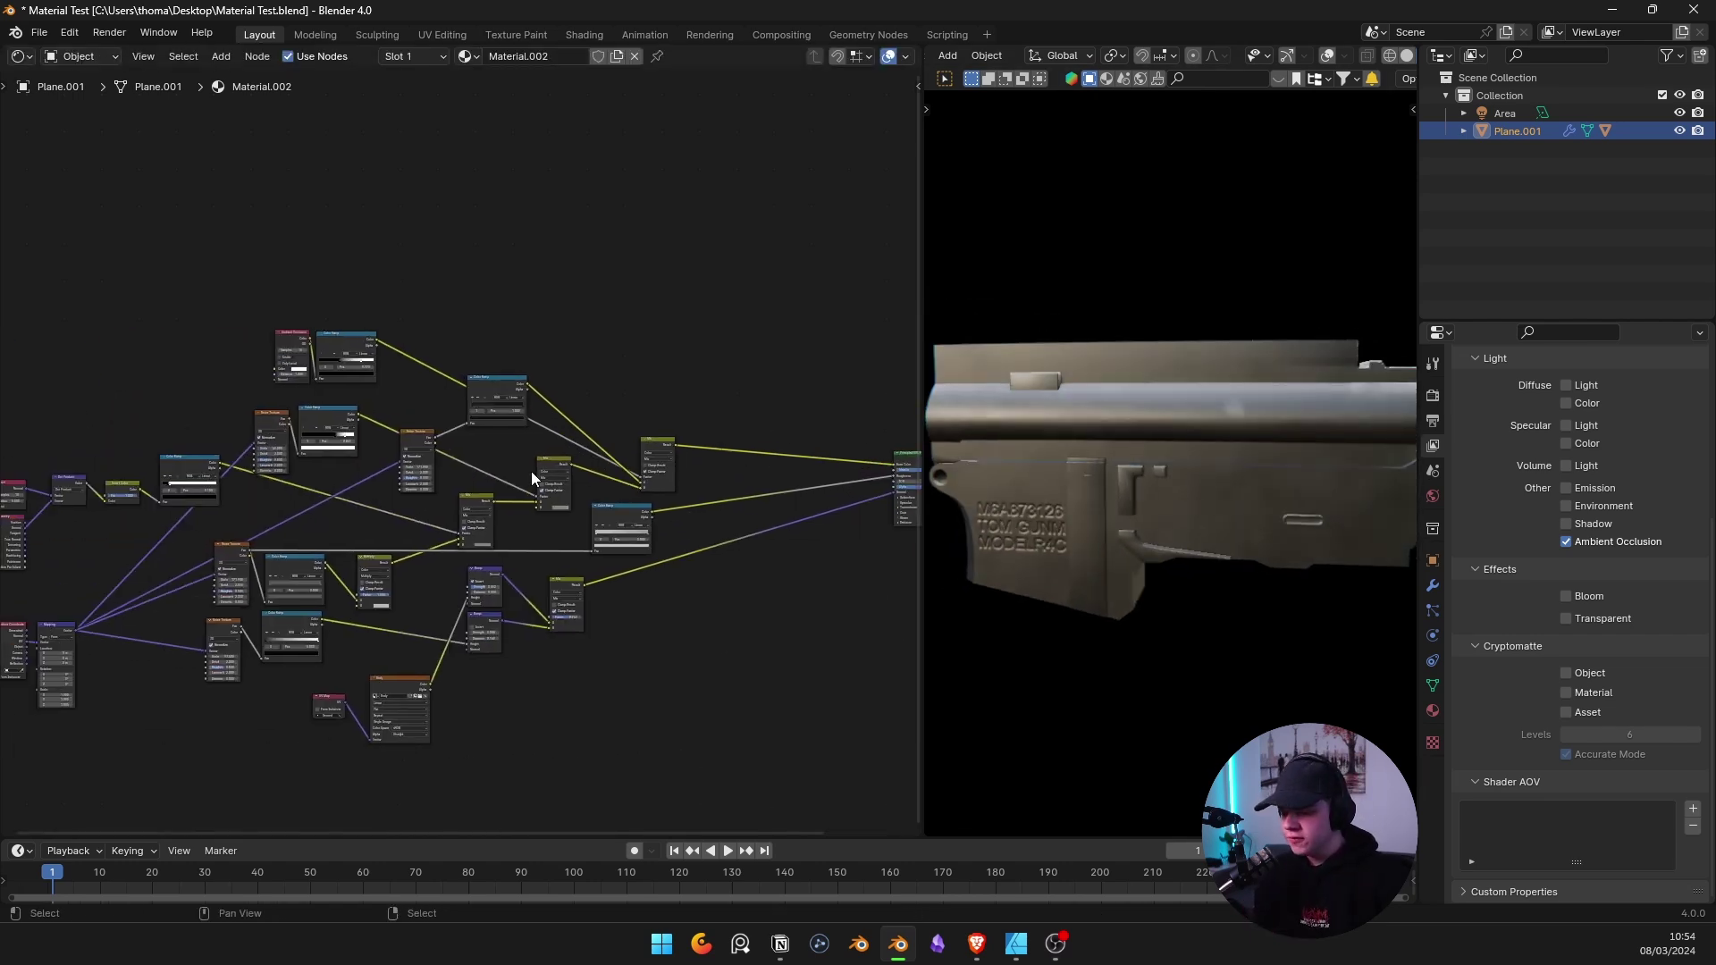
scroll(450, 477, "up", 3)
middle_click_drag(335, 496, 708, 455)
left_click_drag(161, 536, 577, 397)
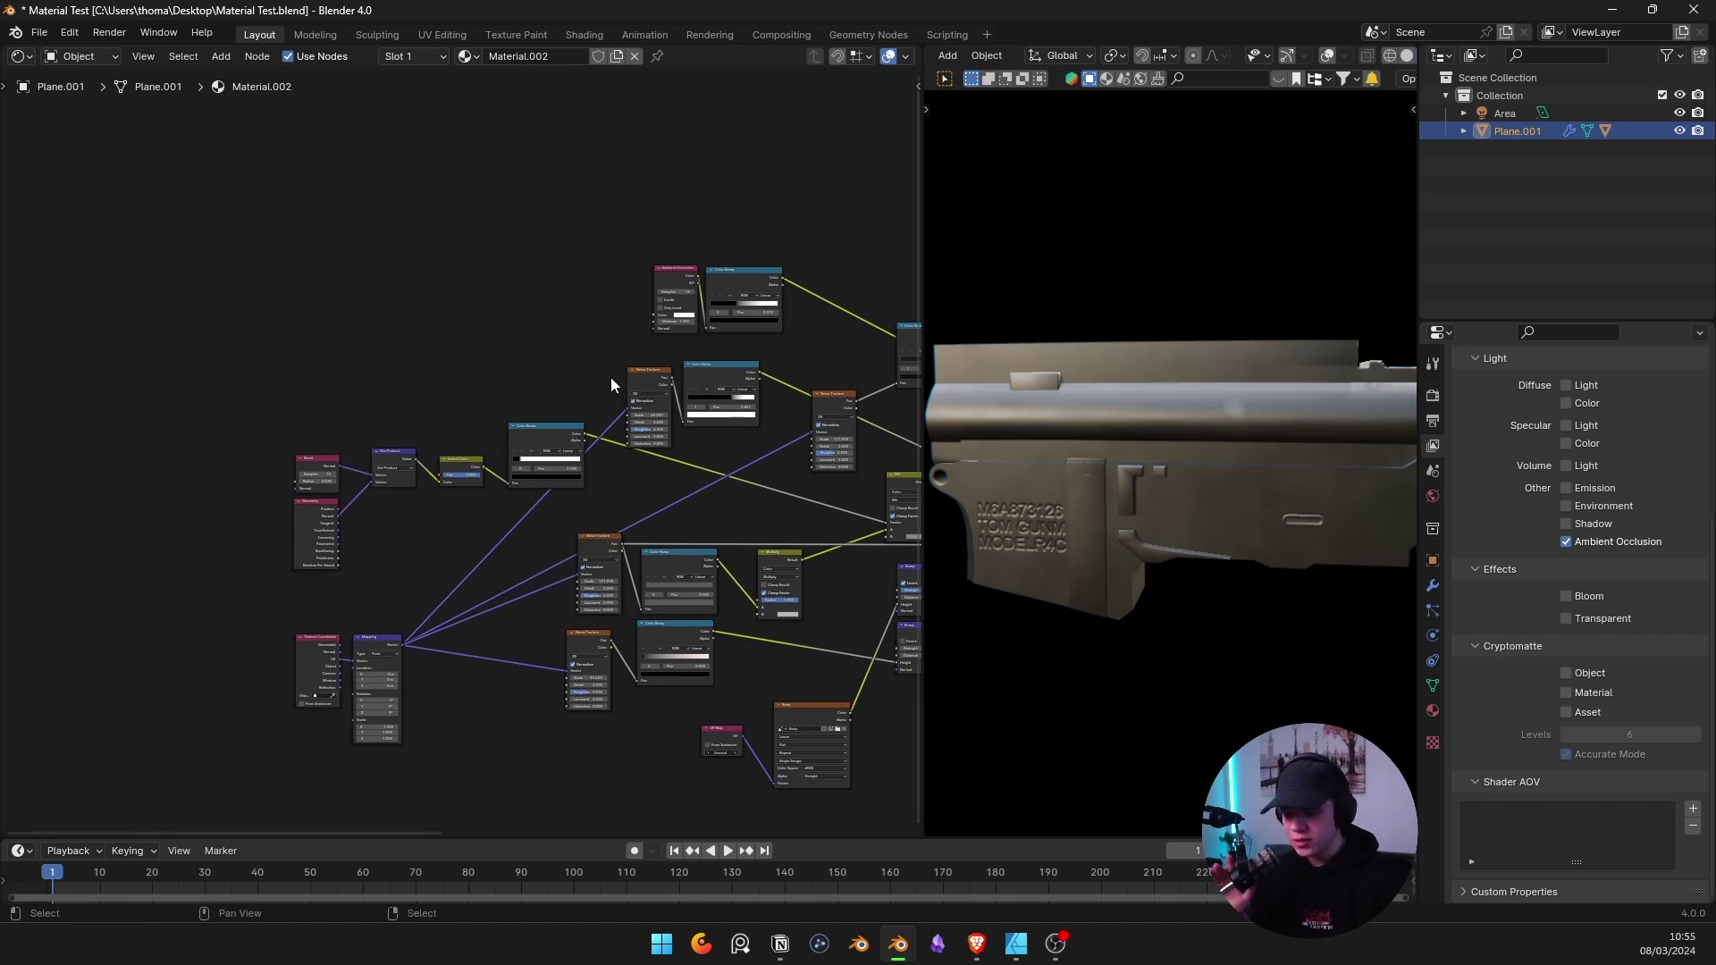
middle_click_drag(595, 390, 508, 400)
left_click_drag(96, 502, 467, 372)
scroll(421, 426, "up", 3)
middle_click_drag(391, 444, 598, 486)
scroll(599, 494, "up", 6)
scroll(619, 490, "down", 8)
scroll(590, 474, "up", 4)
scroll(583, 463, "down", 2)
Preview the Color Ramp driven by the Bevel and Geometry nodes on the model and check the scene's render settings.
left_click(674, 420, "ctrl+shift")
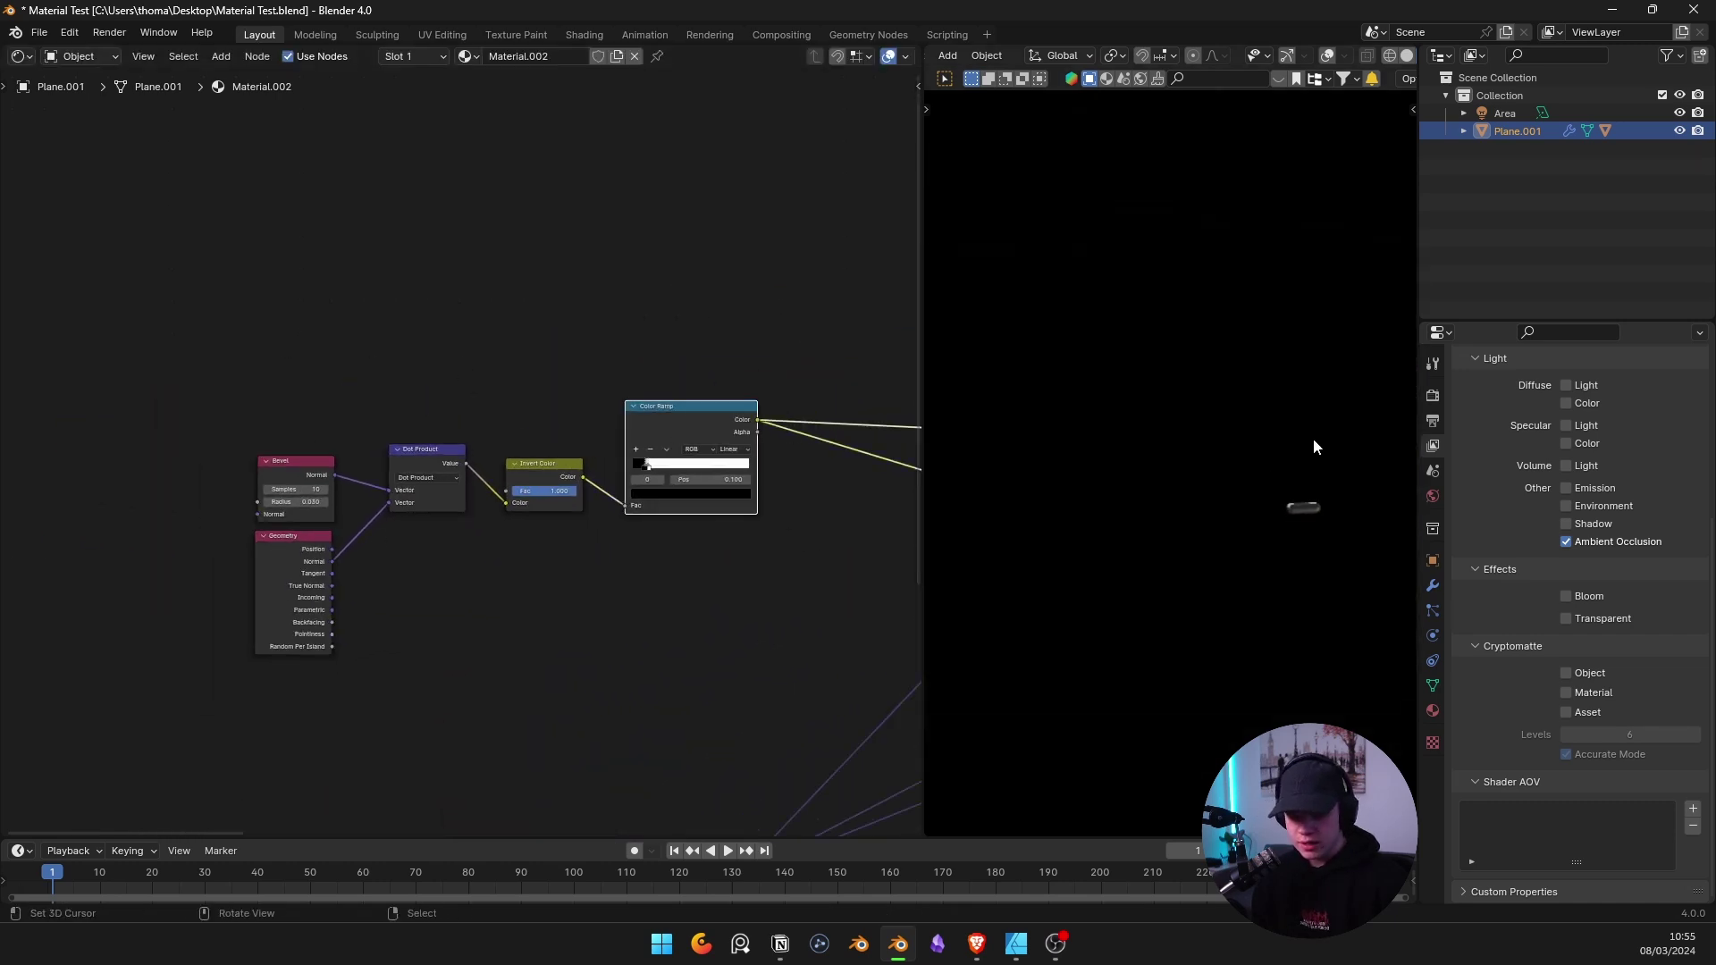
scroll(1466, 431, "up", 5)
left_click(1433, 395)
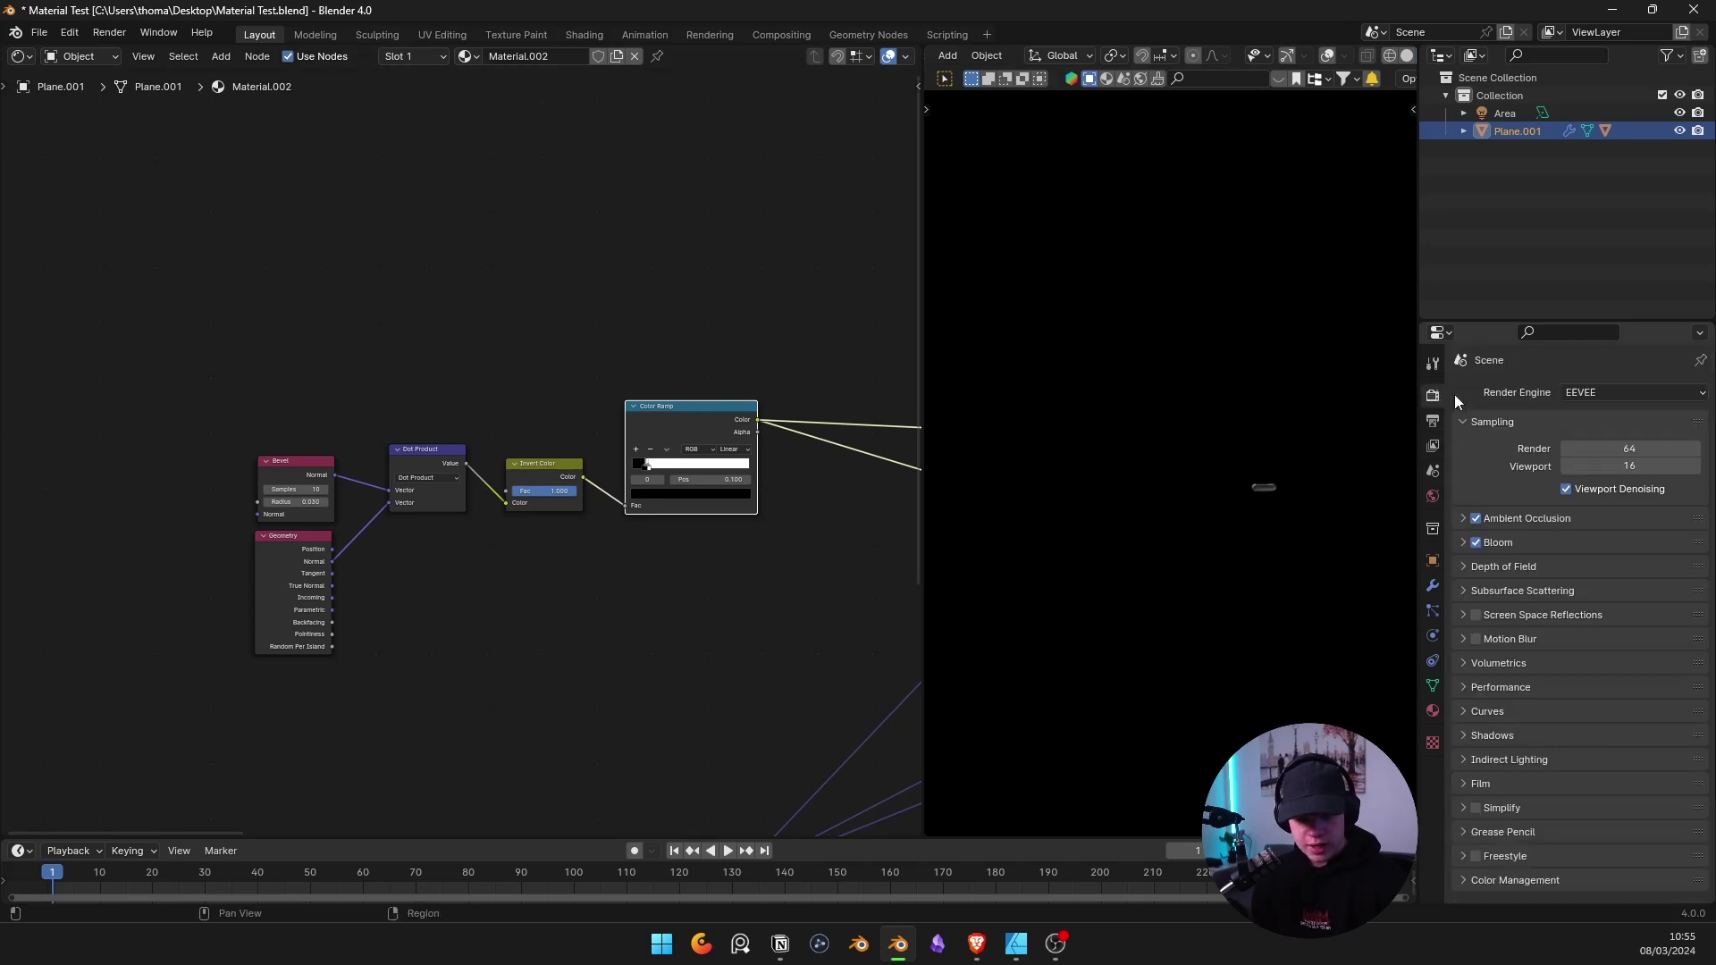
scroll(817, 345, "down", 3)
scroll(484, 353, "up", 3)
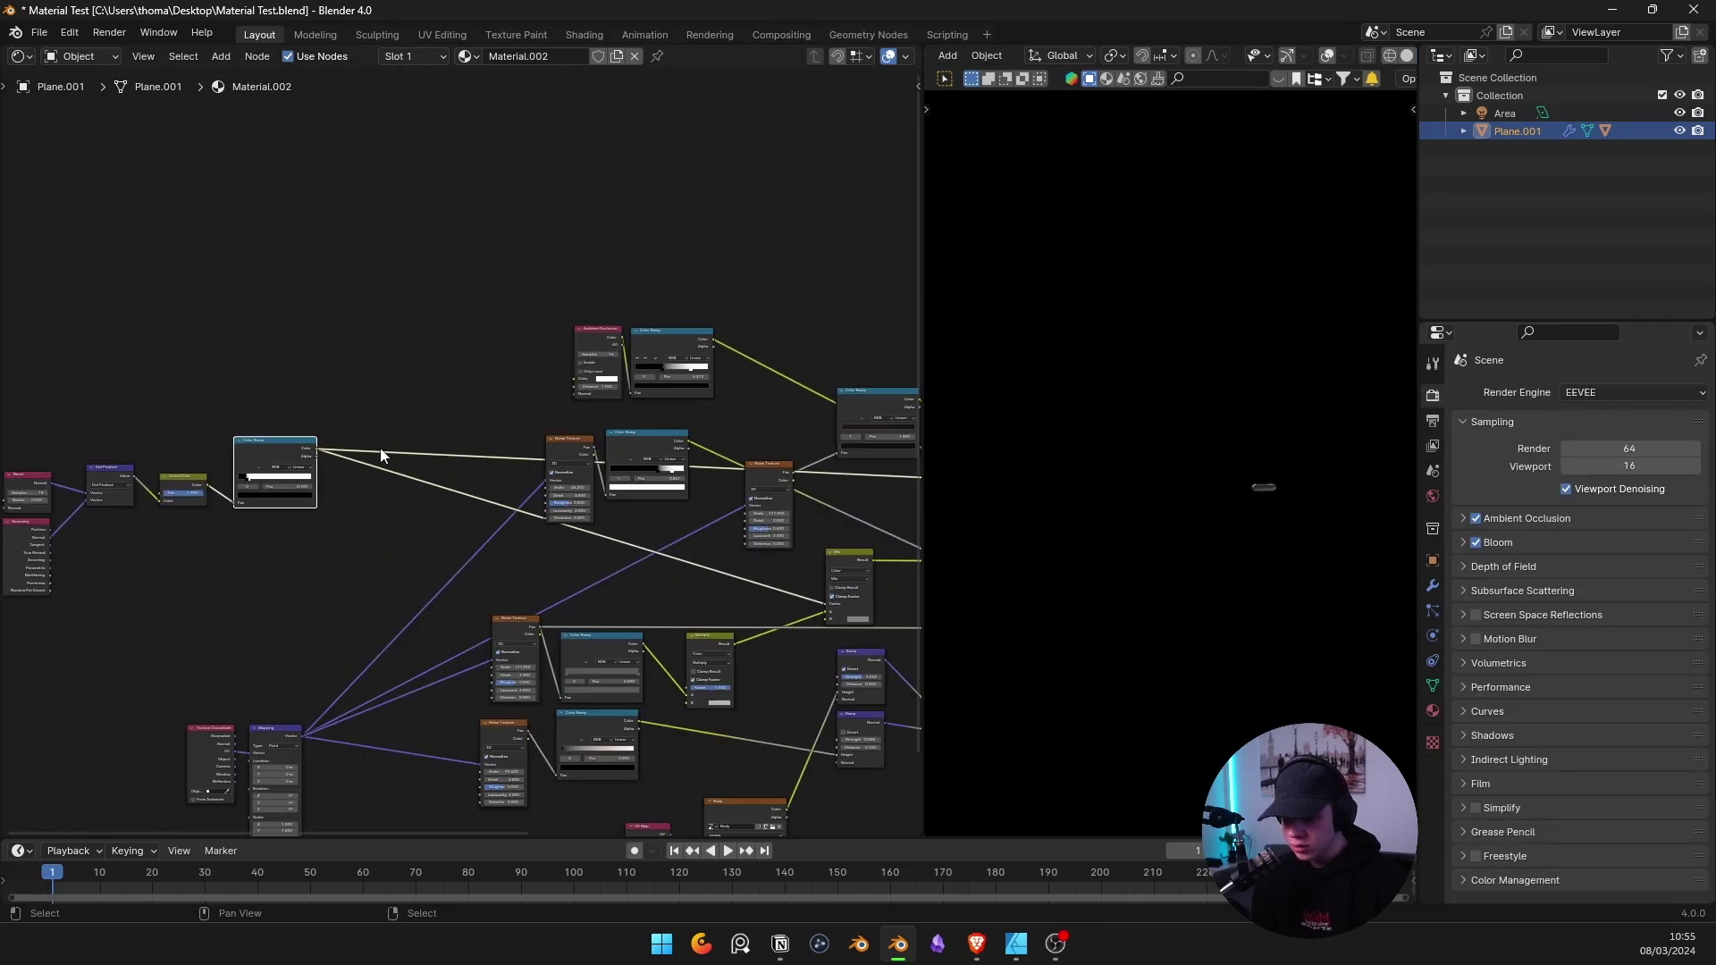
Preview the dark Color Ramp that feeds the final Mix node on the gun model.
mouse_move(286, 458)
left_mouse_down()
mouse_move(229, 523)
mouse_move(344, 483)
mouse_move(278, 460)
left_mouse_up()
middle_click_drag(881, 395, 688, 421)
left_click(688, 423, "ctrl+shift")
middle_click_drag(802, 426, 717, 434)
scroll(465, 384, "up", 5)
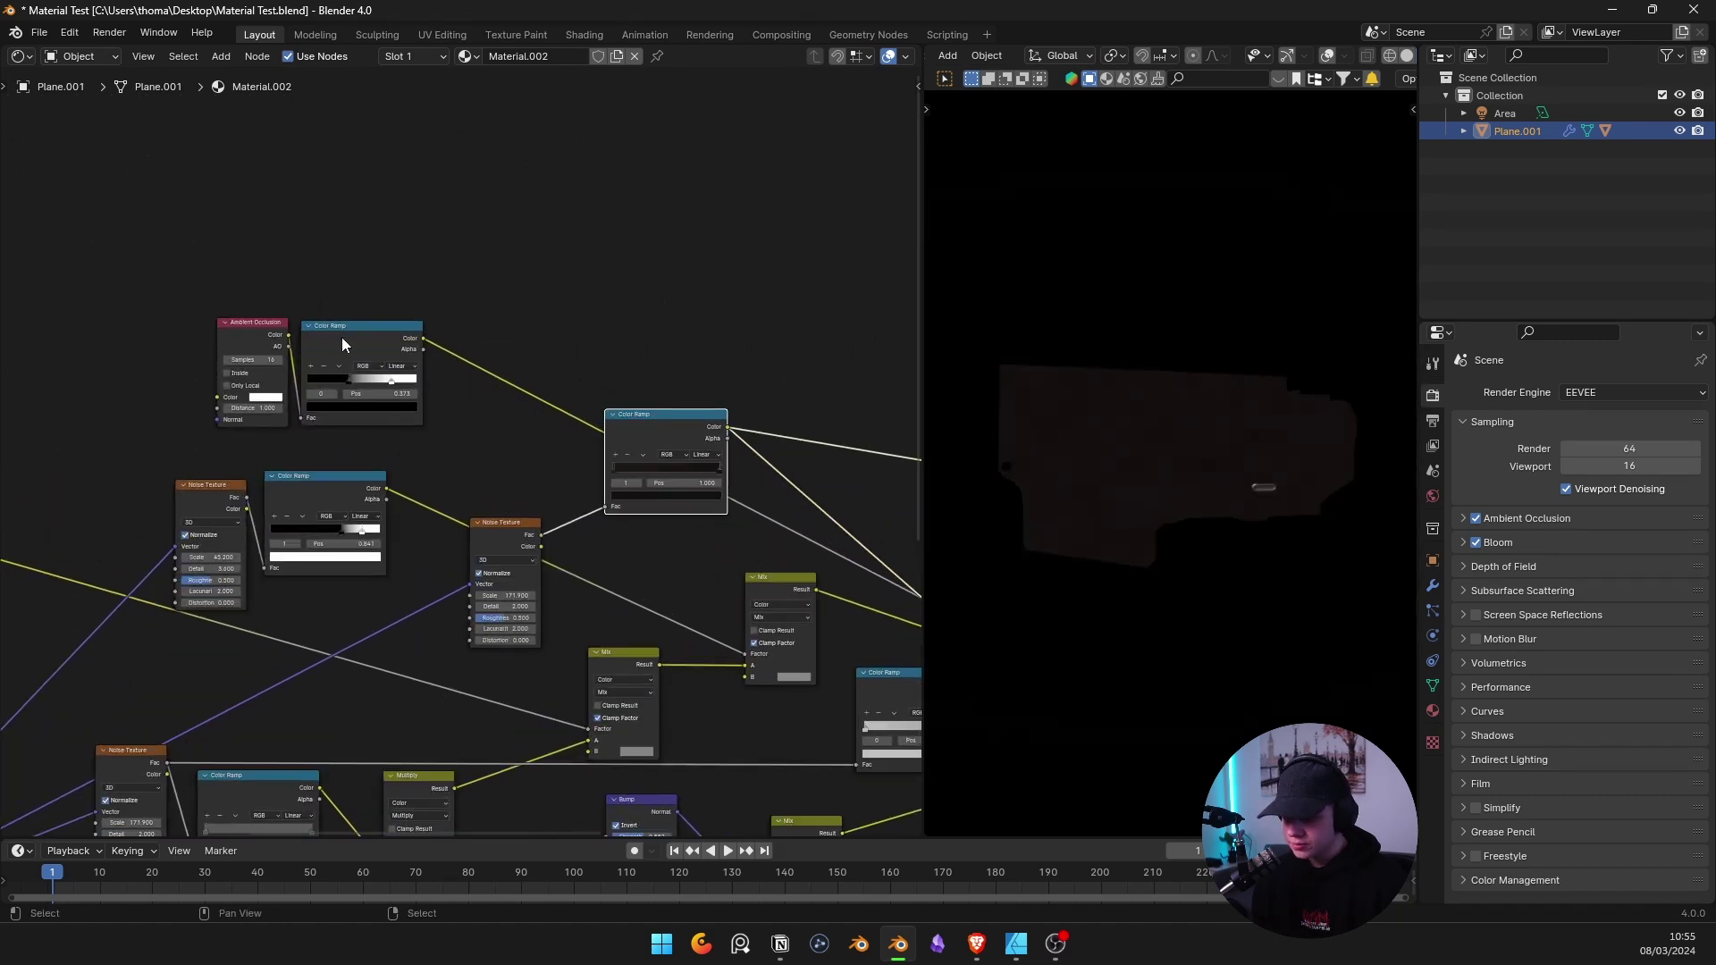
Preview the 45.2-scale Noise Texture and its black-and-white Color Ramp on the gun model.
left_click(327, 489, "ctrl+shift")
middle_click_drag(240, 501, 331, 488)
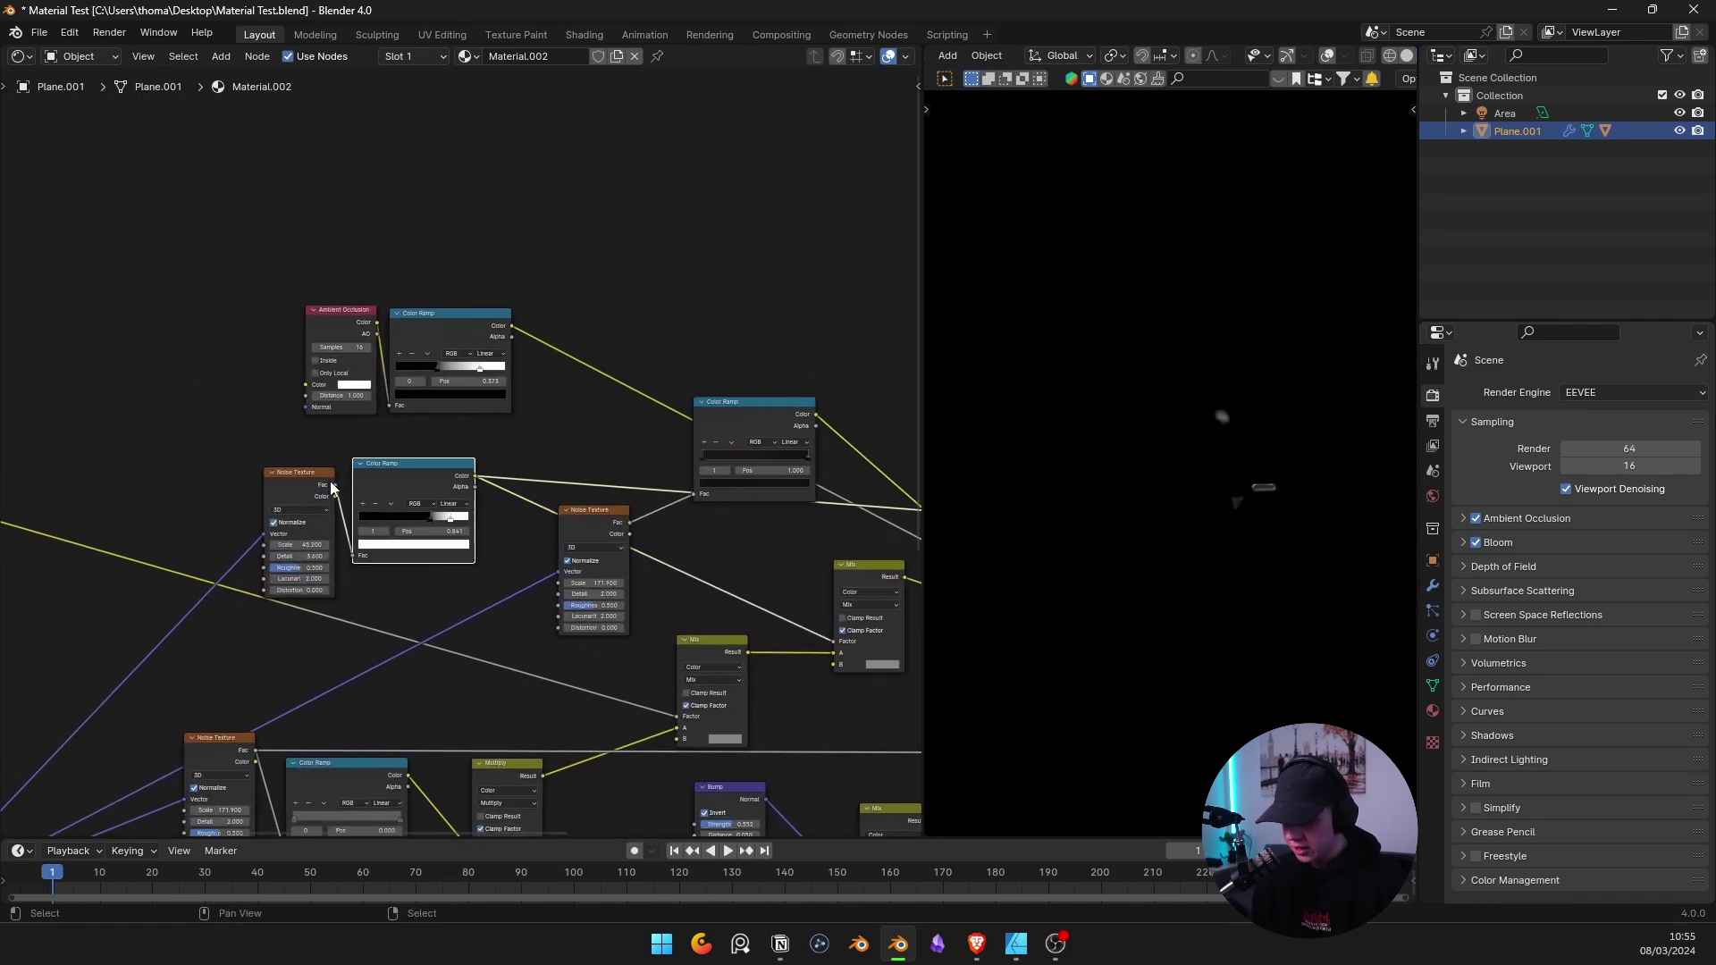
left_click(1402, 458)
mouse_move(1385, 453)
middle_mouse_down()
mouse_move(1321, 429)
mouse_move(1323, 460)
middle_mouse_up()
key("z")
left_click(1323, 527)
middle_click_drag(1312, 536, 1273, 543)
left_click(318, 490, "ctrl+shift")
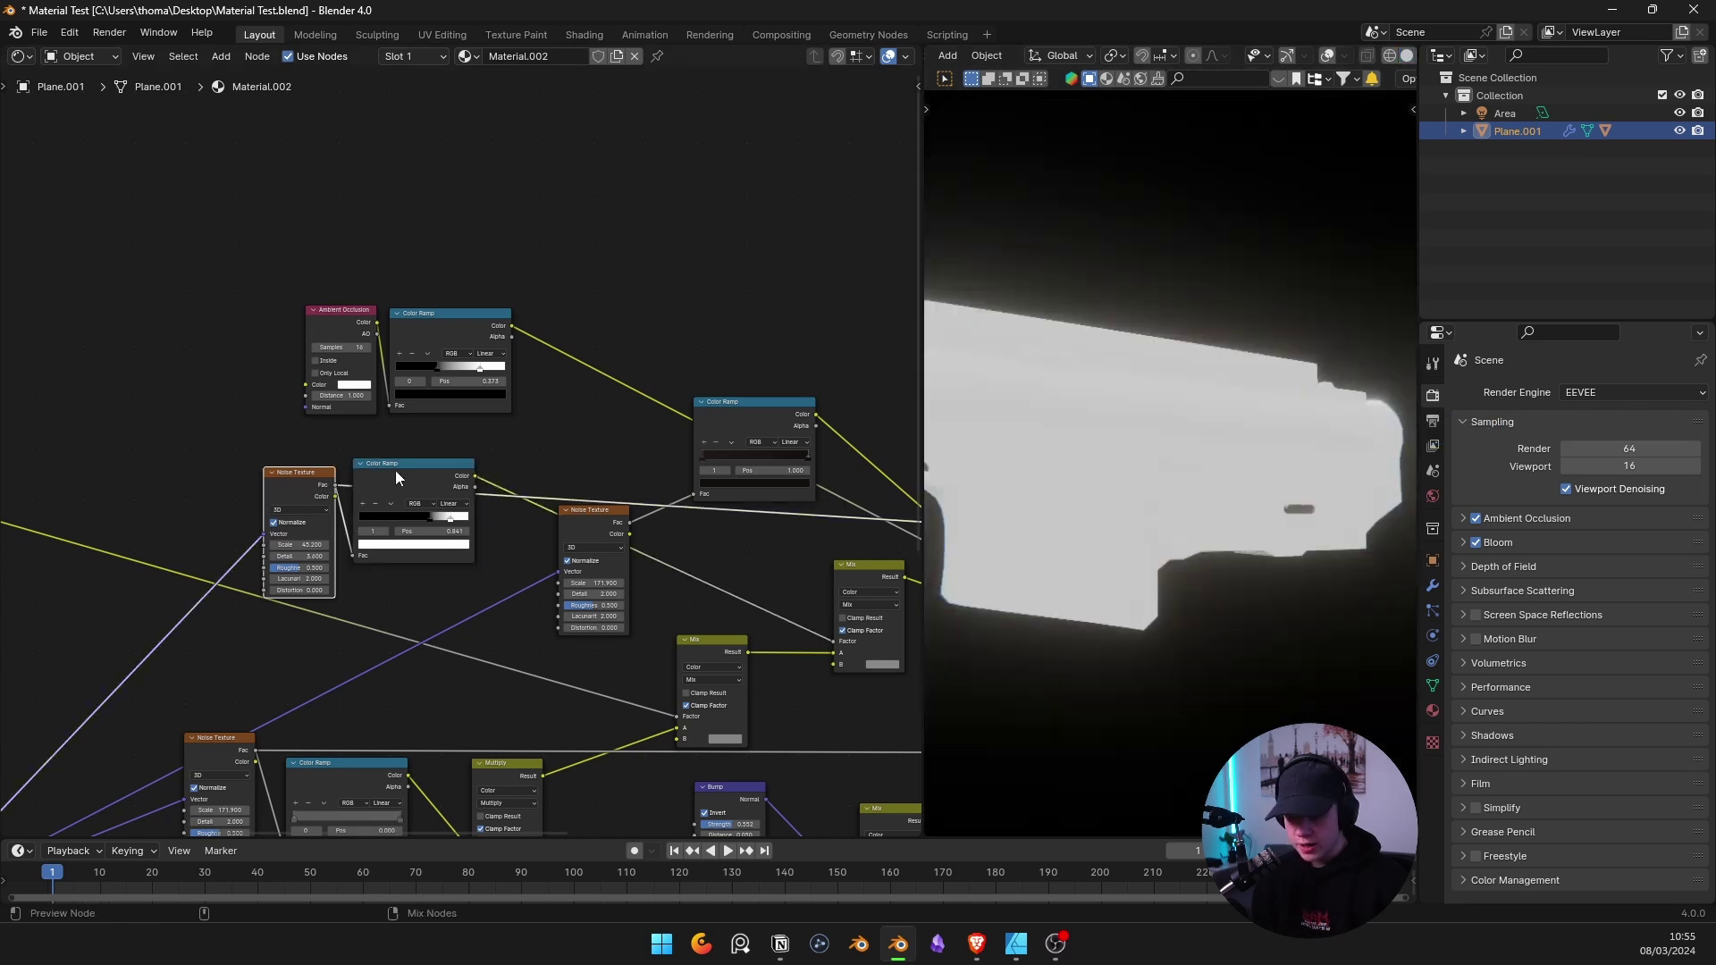
left_click(426, 463, "ctrl+shift")
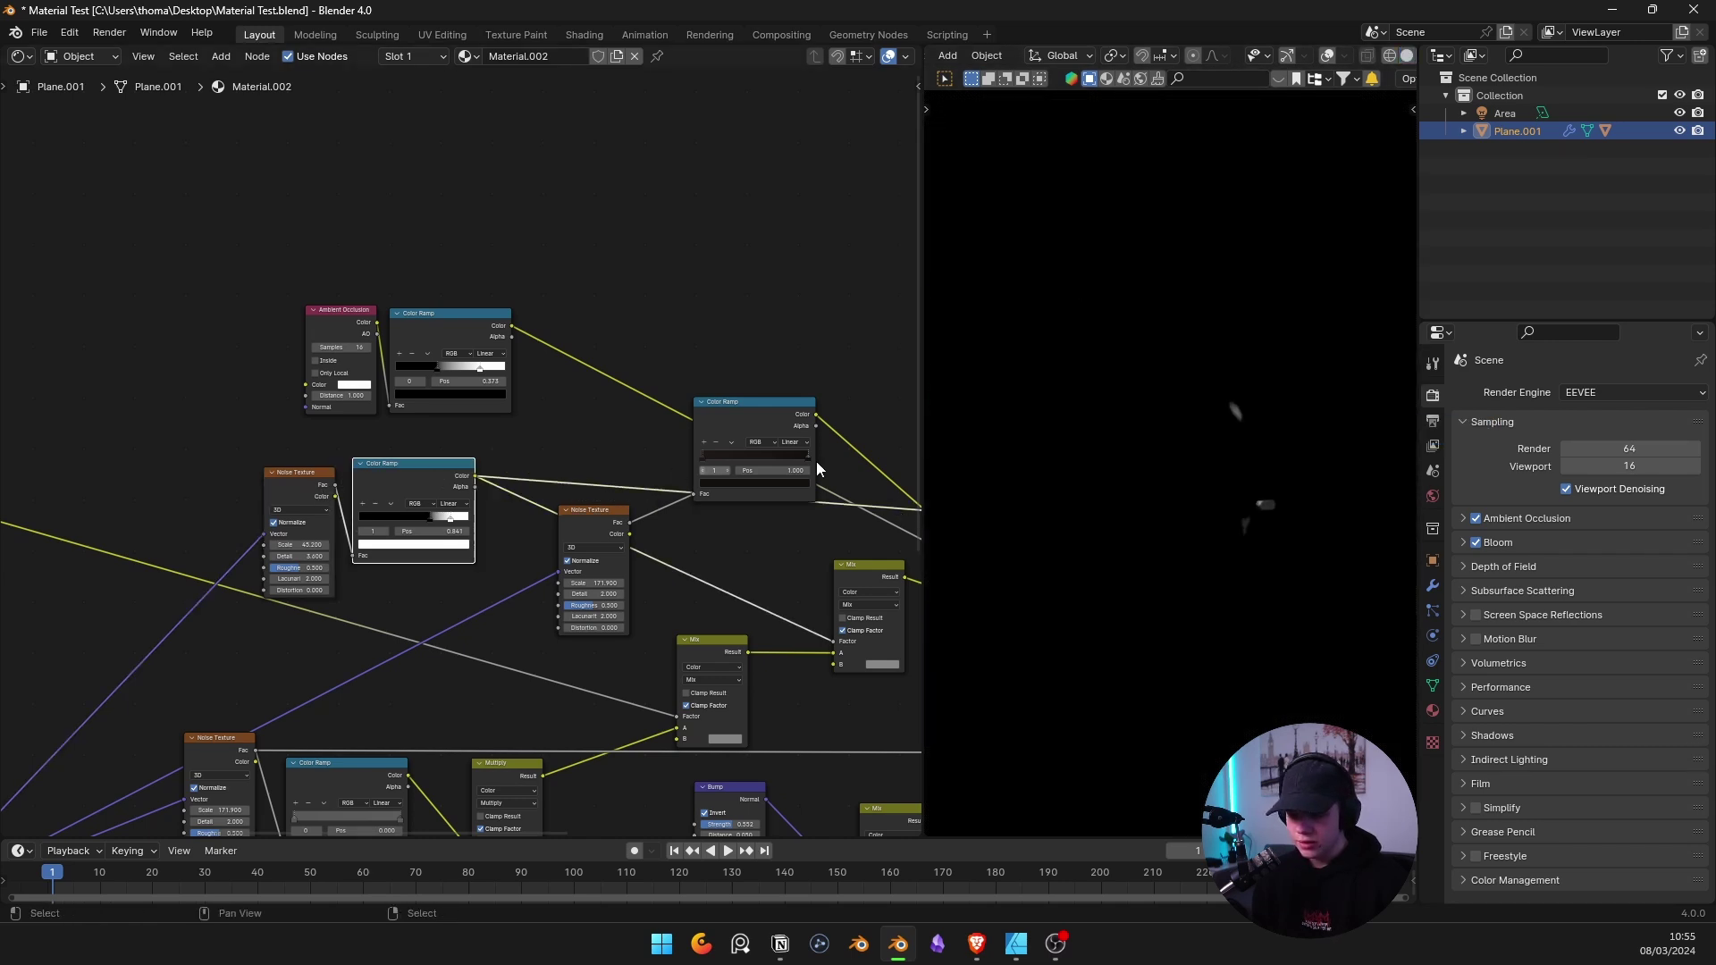
Preview the Noise Texture feeding the dark Color Ramp and reposition both nodes slightly.
left_click(573, 520, "ctrl+shift")
key("g")
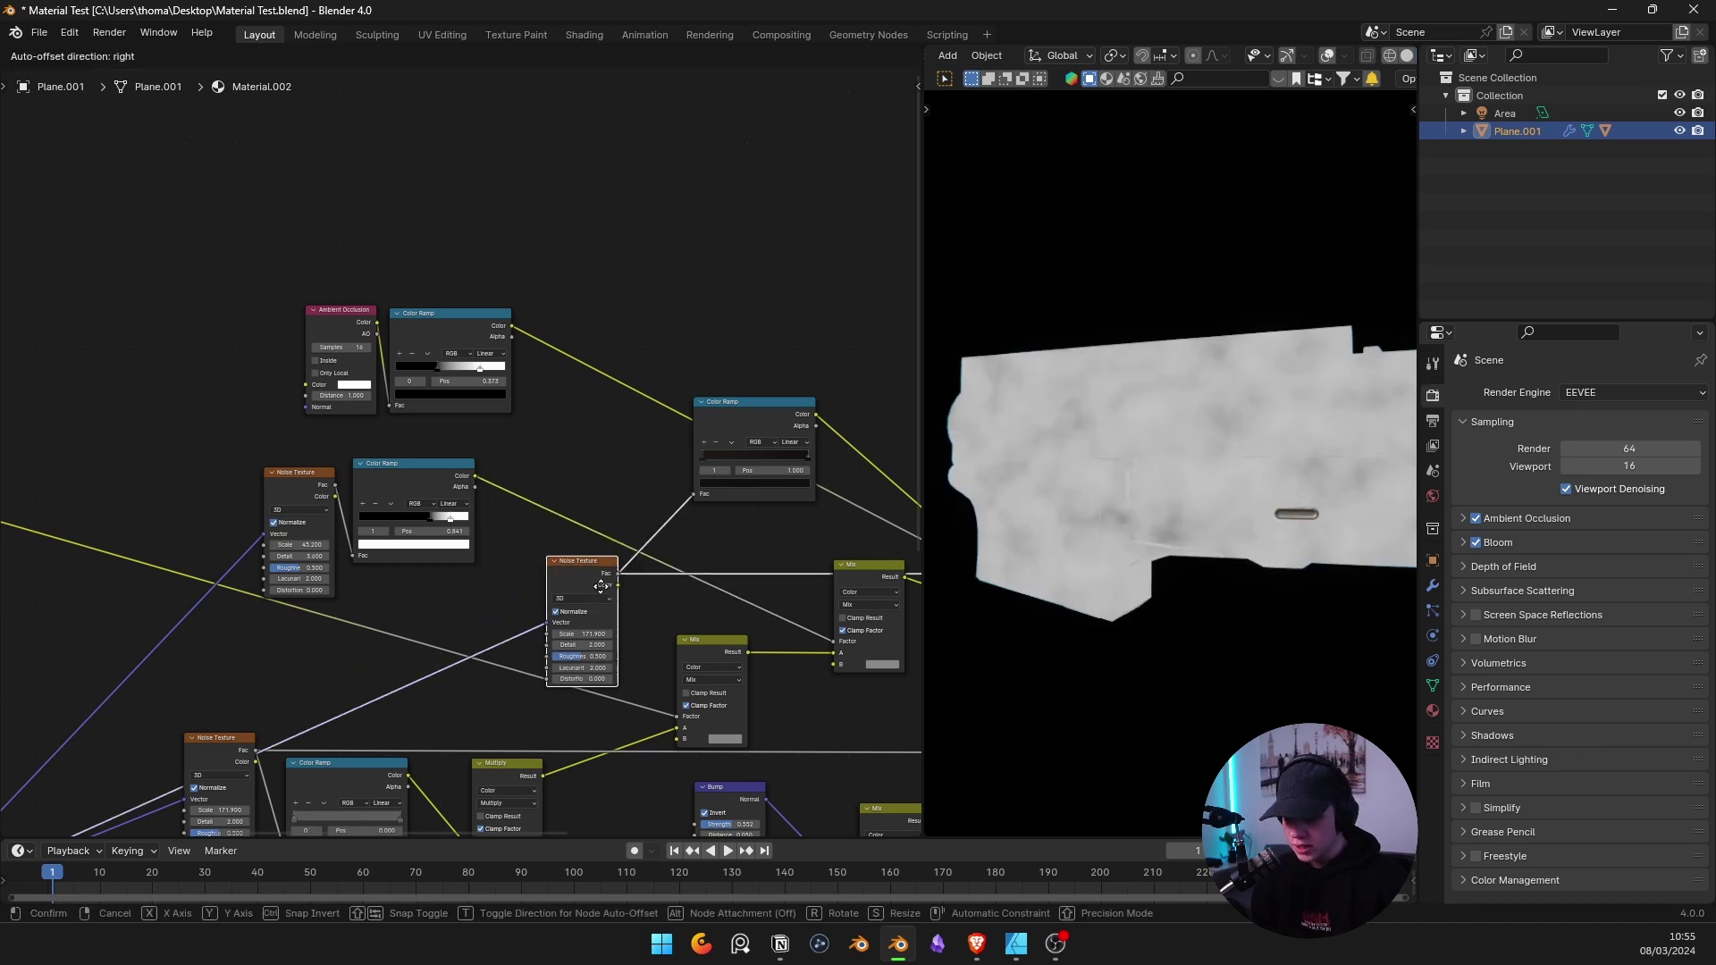
left_click(614, 567)
mouse_move(770, 409)
left_mouse_down()
mouse_move(767, 469)
mouse_move(766, 436)
left_mouse_up()
Preview the Ambient Occlusion node's Color Ramp and inspect the mask on the gun from several angles and distances.
left_click(463, 313, "ctrl+shift")
scroll(1171, 500, "down", 4)
middle_click_drag(1172, 502, 1161, 572)
scroll(1189, 514, "up", 5)
scroll(1144, 563, "up", 3)
middle_click_drag(1128, 556, 1208, 521)
scroll(1070, 452, "down", 5)
middle_click_drag(1123, 467, 1162, 436)
scroll(520, 394, "down", 5)
Move the final Mix node above the other nodes and preview its combined colour on the model.
middle_click_drag(755, 423, 579, 390)
scroll(579, 390, "up", 5)
left_click(826, 475, "ctrl+shift")
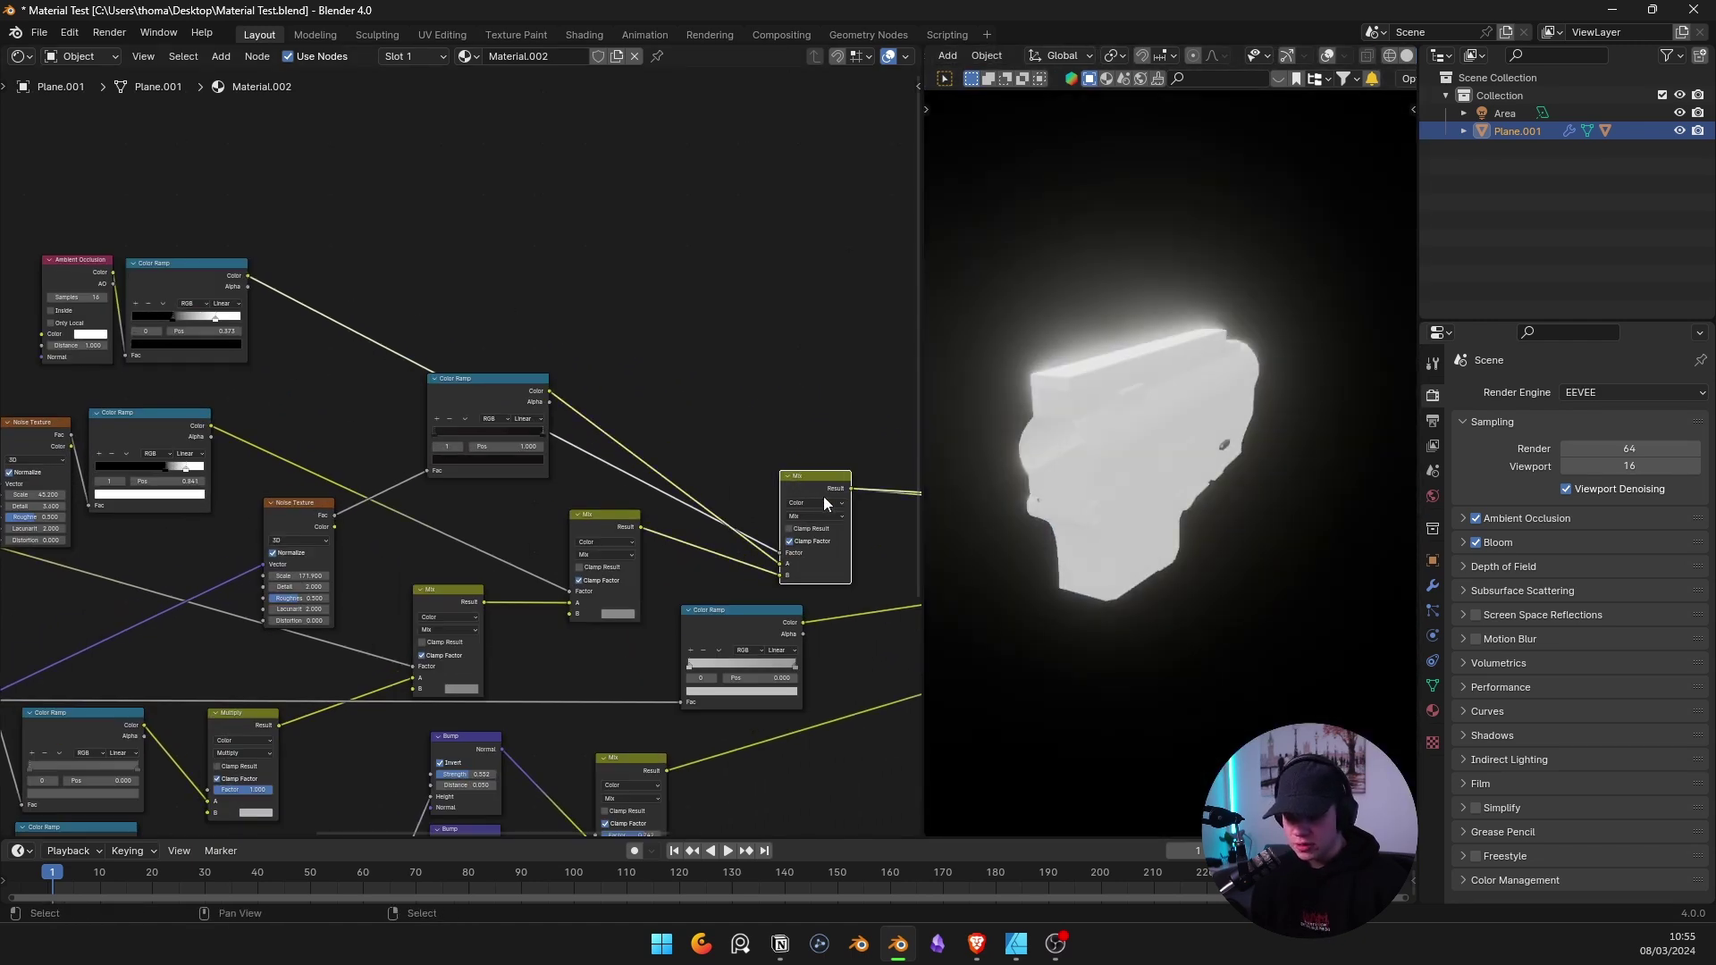
middle_click_drag(766, 483, 499, 423)
scroll(1240, 463, "up", 4)
scroll(643, 444, "down", 2)
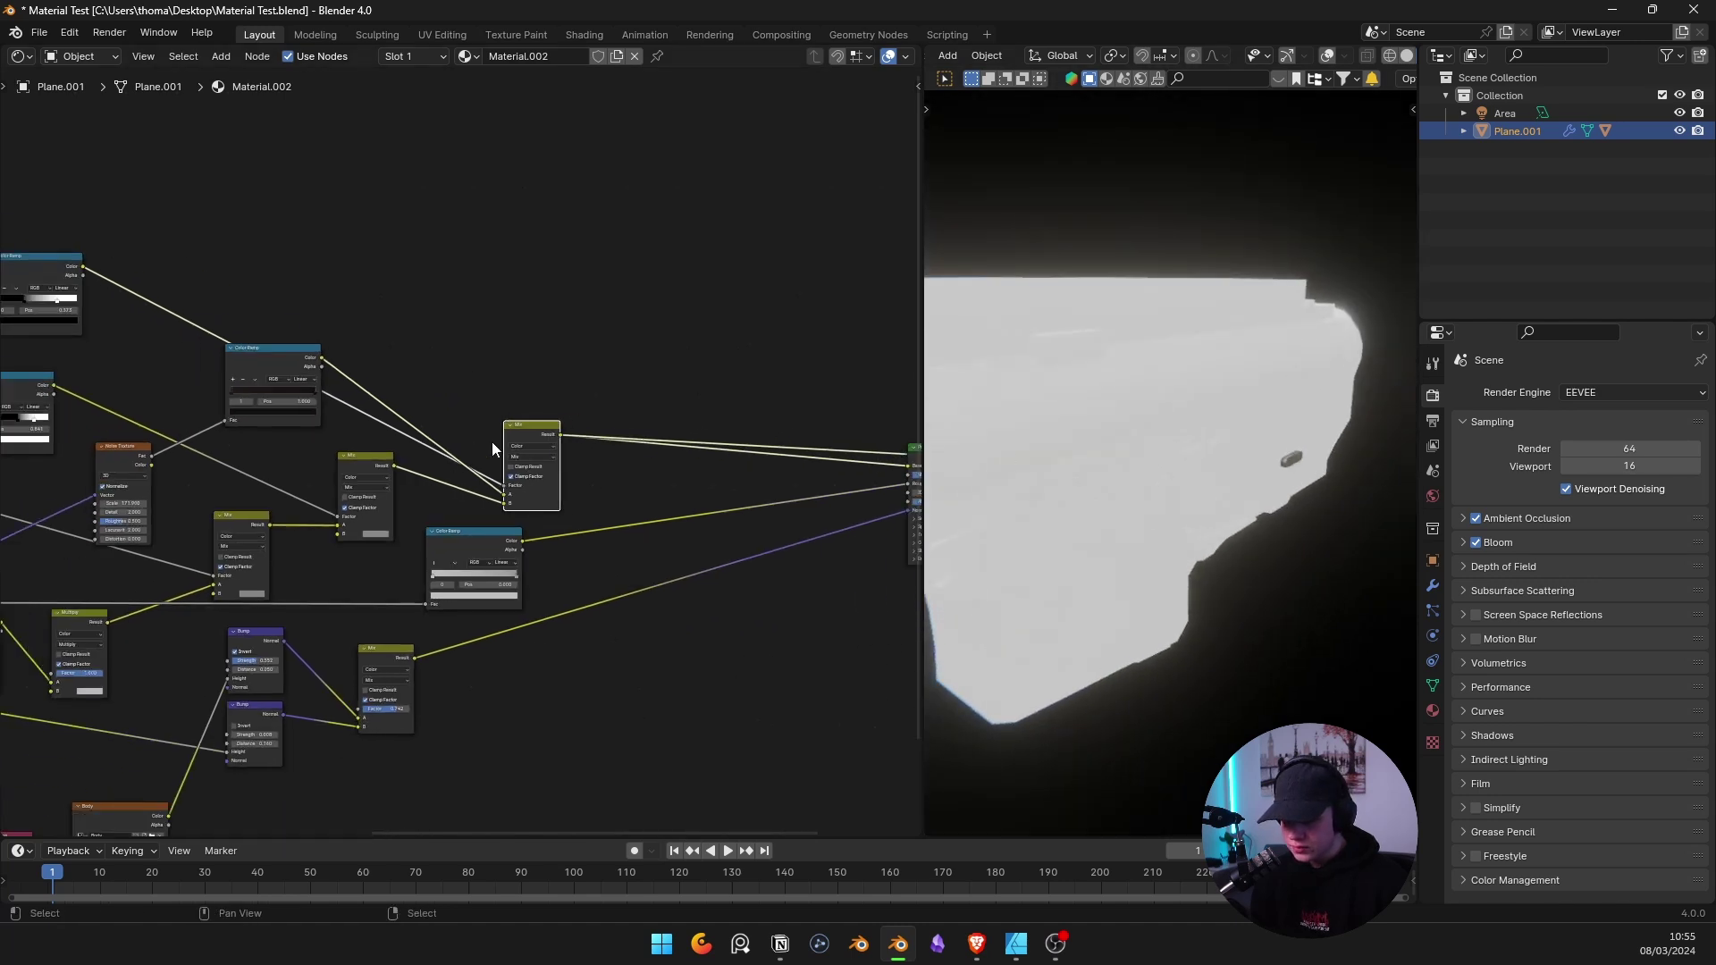
left_click_drag(513, 434, 497, 287)
left_click(527, 281, "ctrl+shift")
Preview the base colour chain on the model, comparing its Noise Texture, Color Ramp and Multiply nodes.
scroll(563, 441, "left", 5, "ctrl")
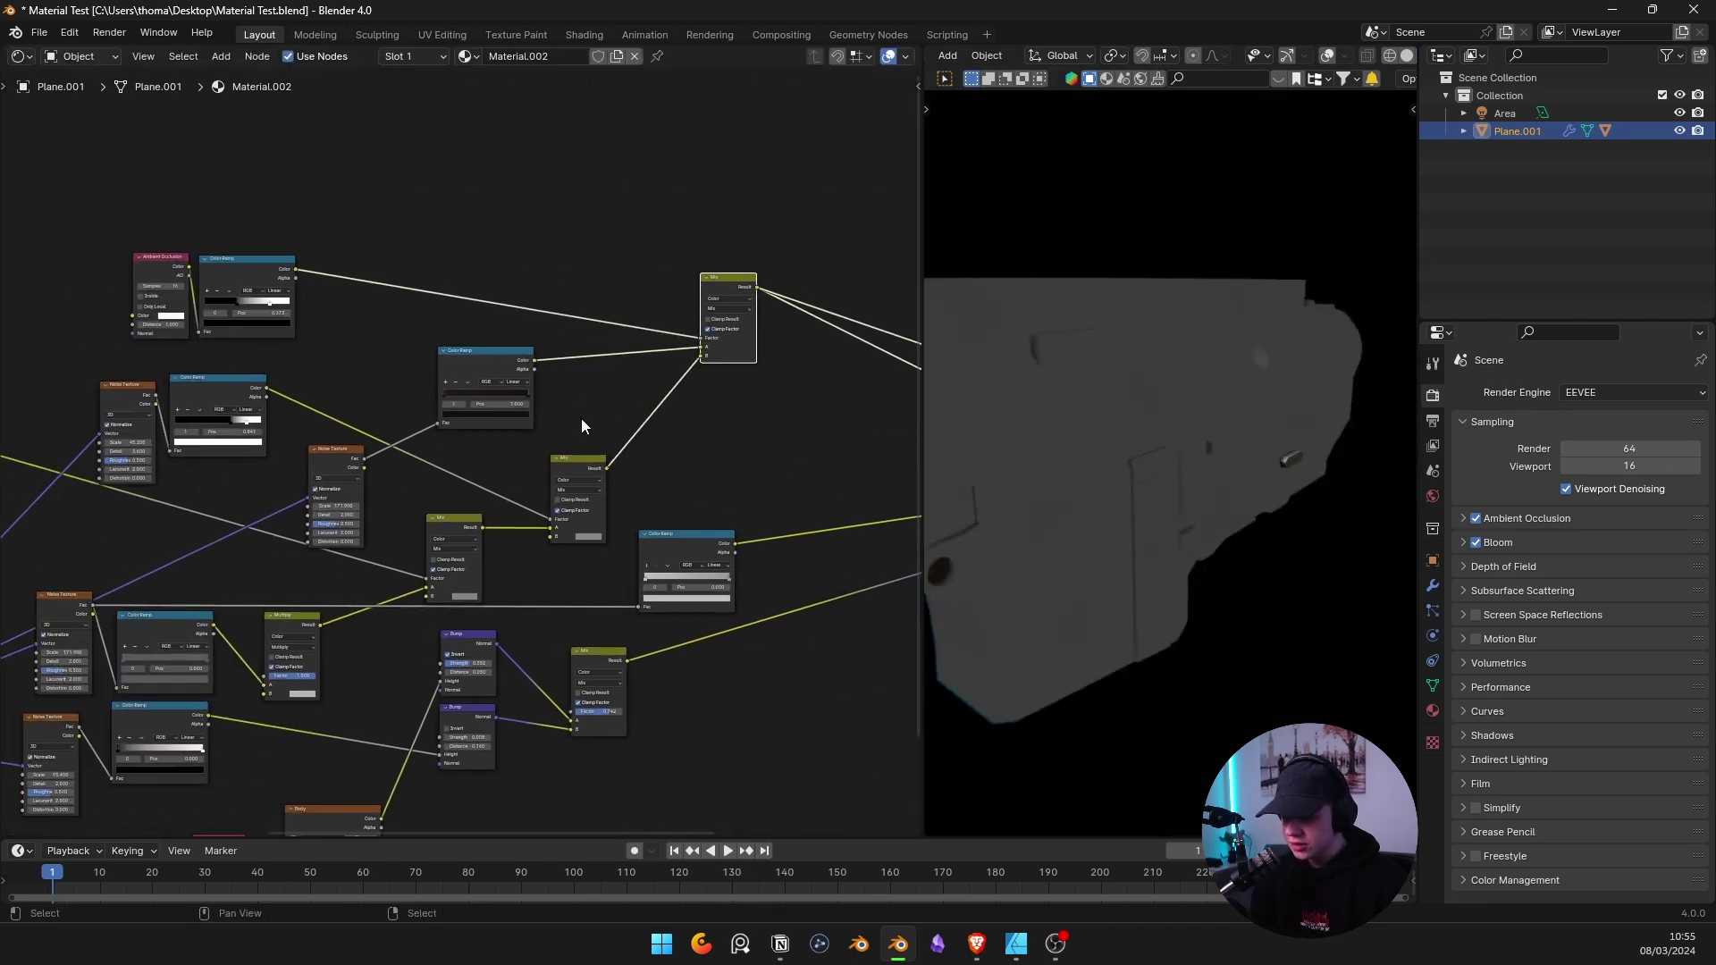
scroll(563, 441, "up", 2)
scroll(475, 533, "up", 2)
left_click(454, 539)
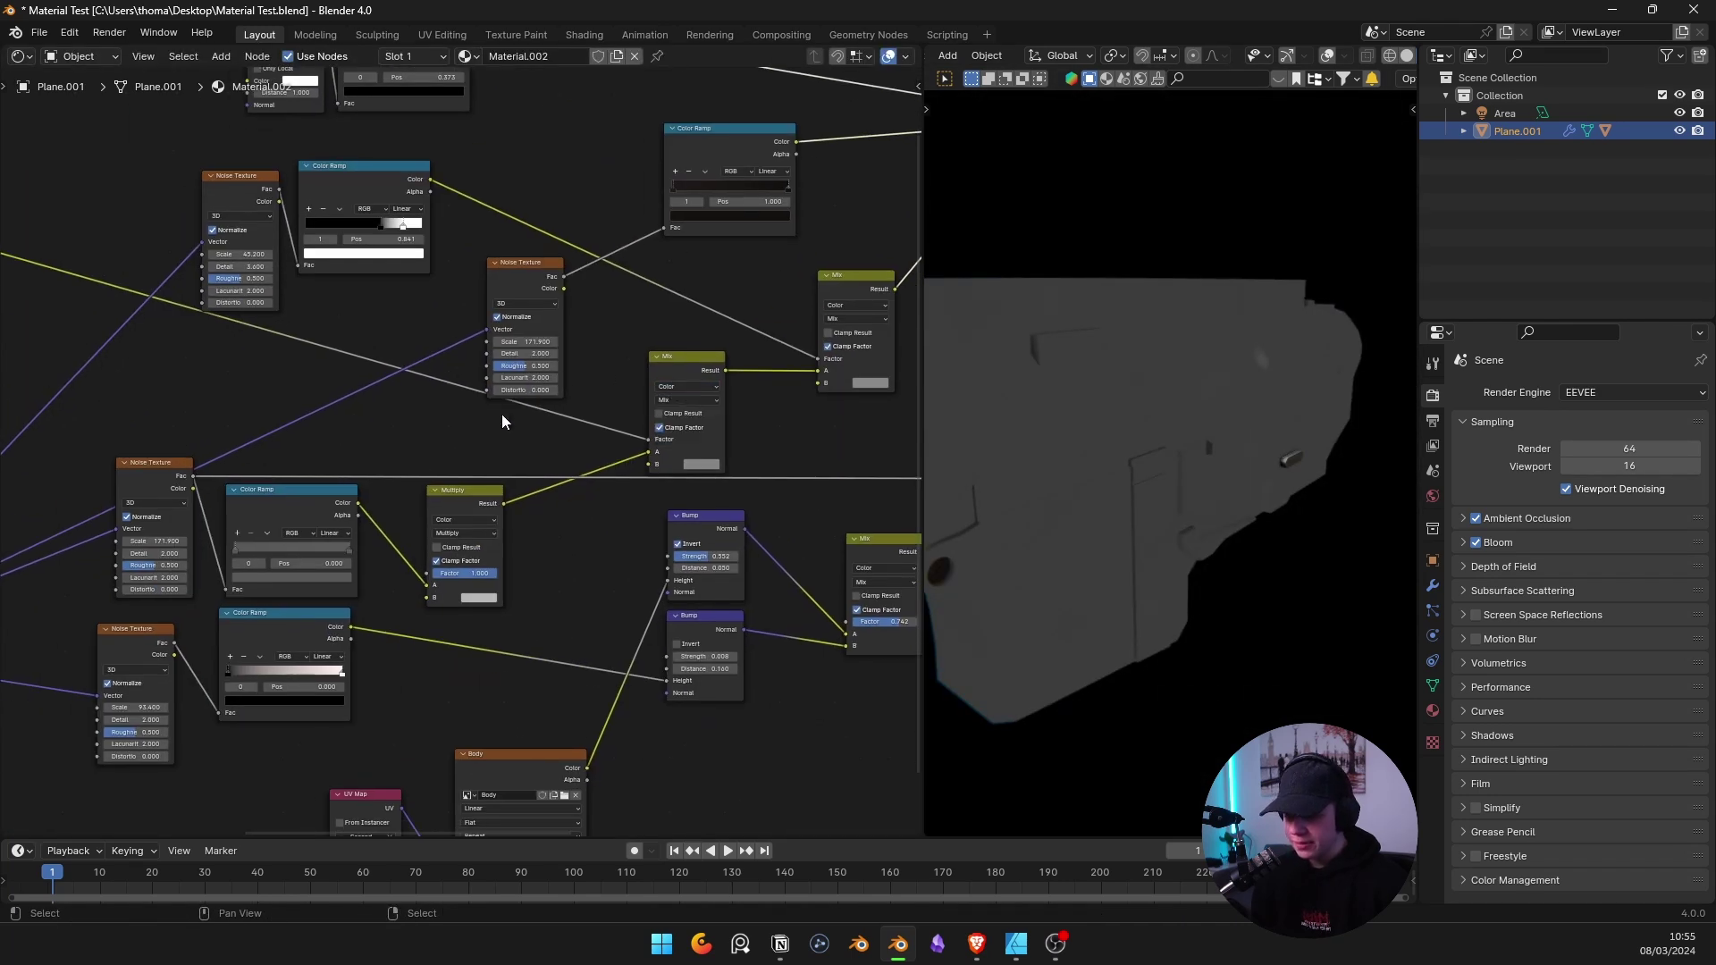
left_click(476, 484, "ctrl+shift")
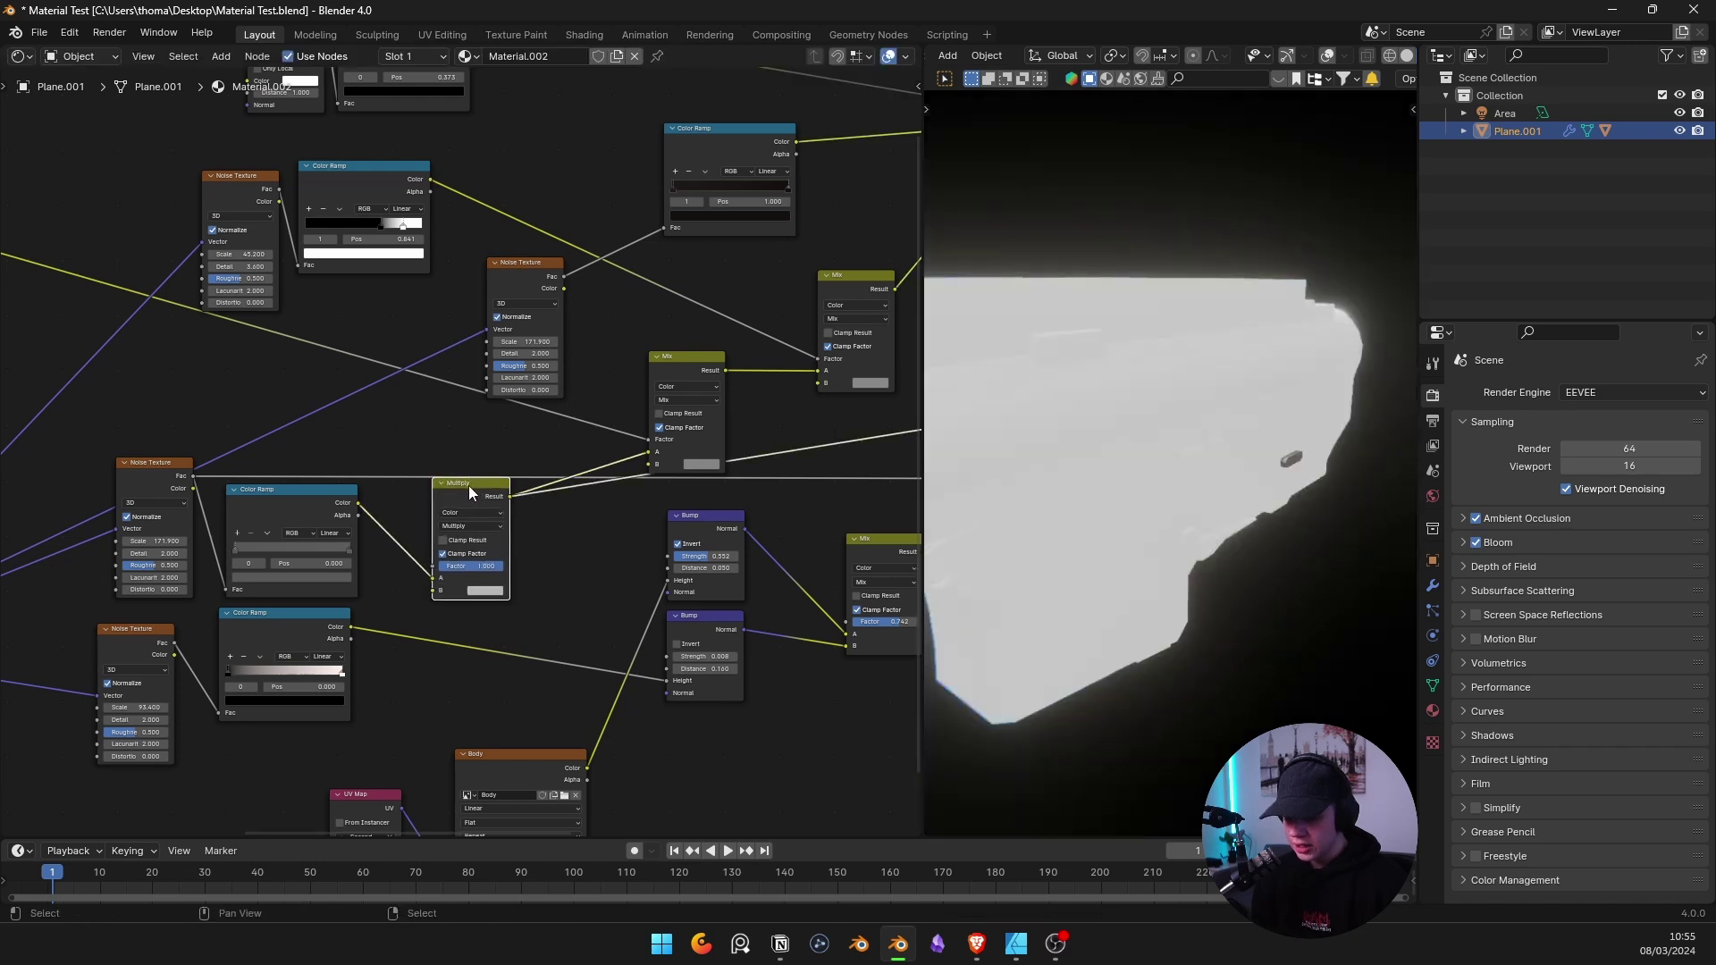
left_click(148, 469, "ctrl+shift")
left_click(278, 511, "ctrl+shift")
left_click(476, 489, "ctrl+shift")
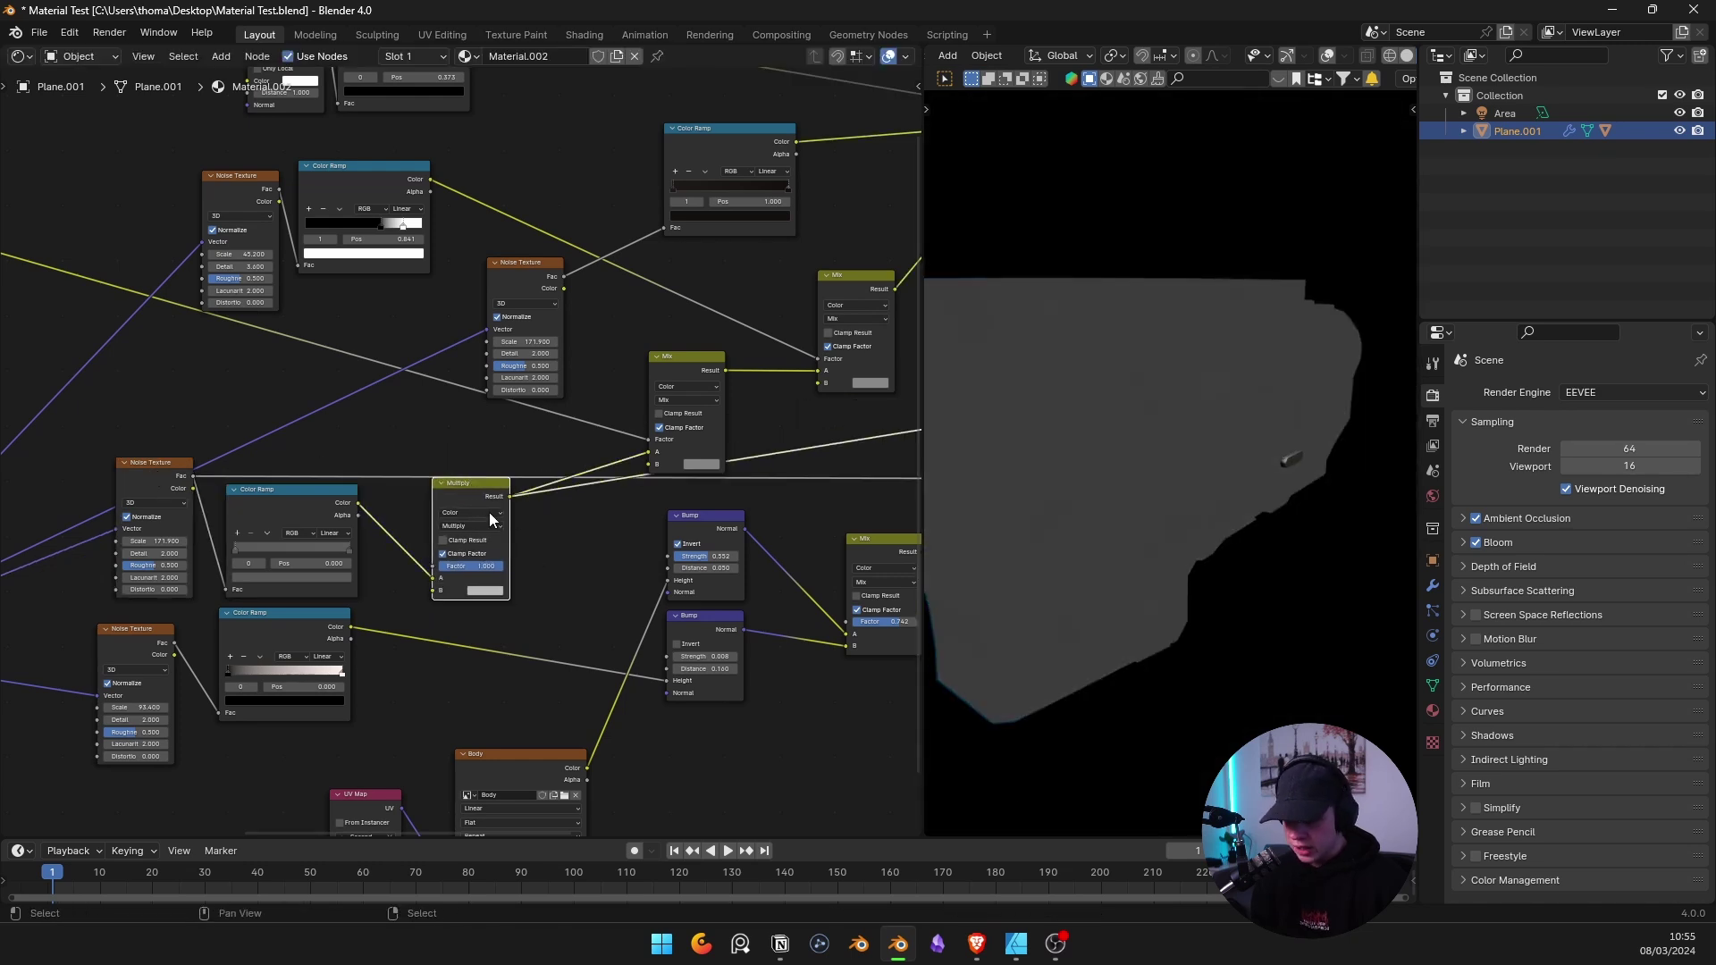
Move the Multiply node up beside the first Mix node and preview that Mix node on the gun.
left_click_drag(467, 501, 490, 455)
left_click(693, 361, "ctrl+shift")
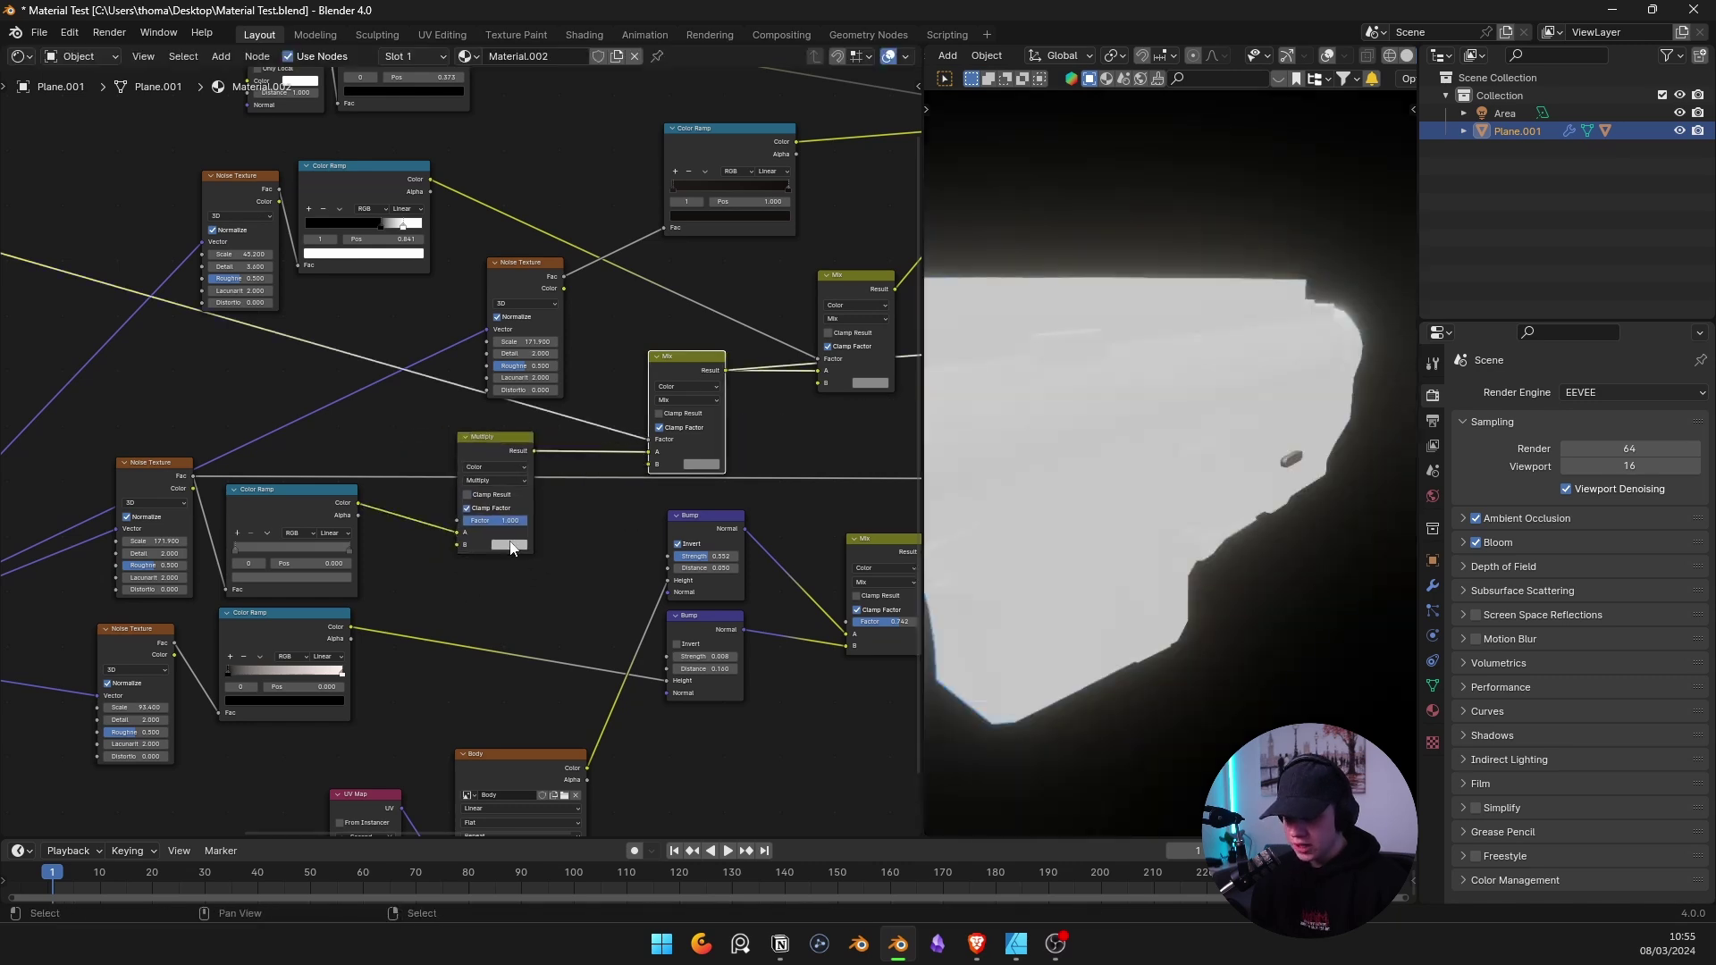
scroll(741, 380, "up", 2)
scroll(1296, 429, "down", 5)
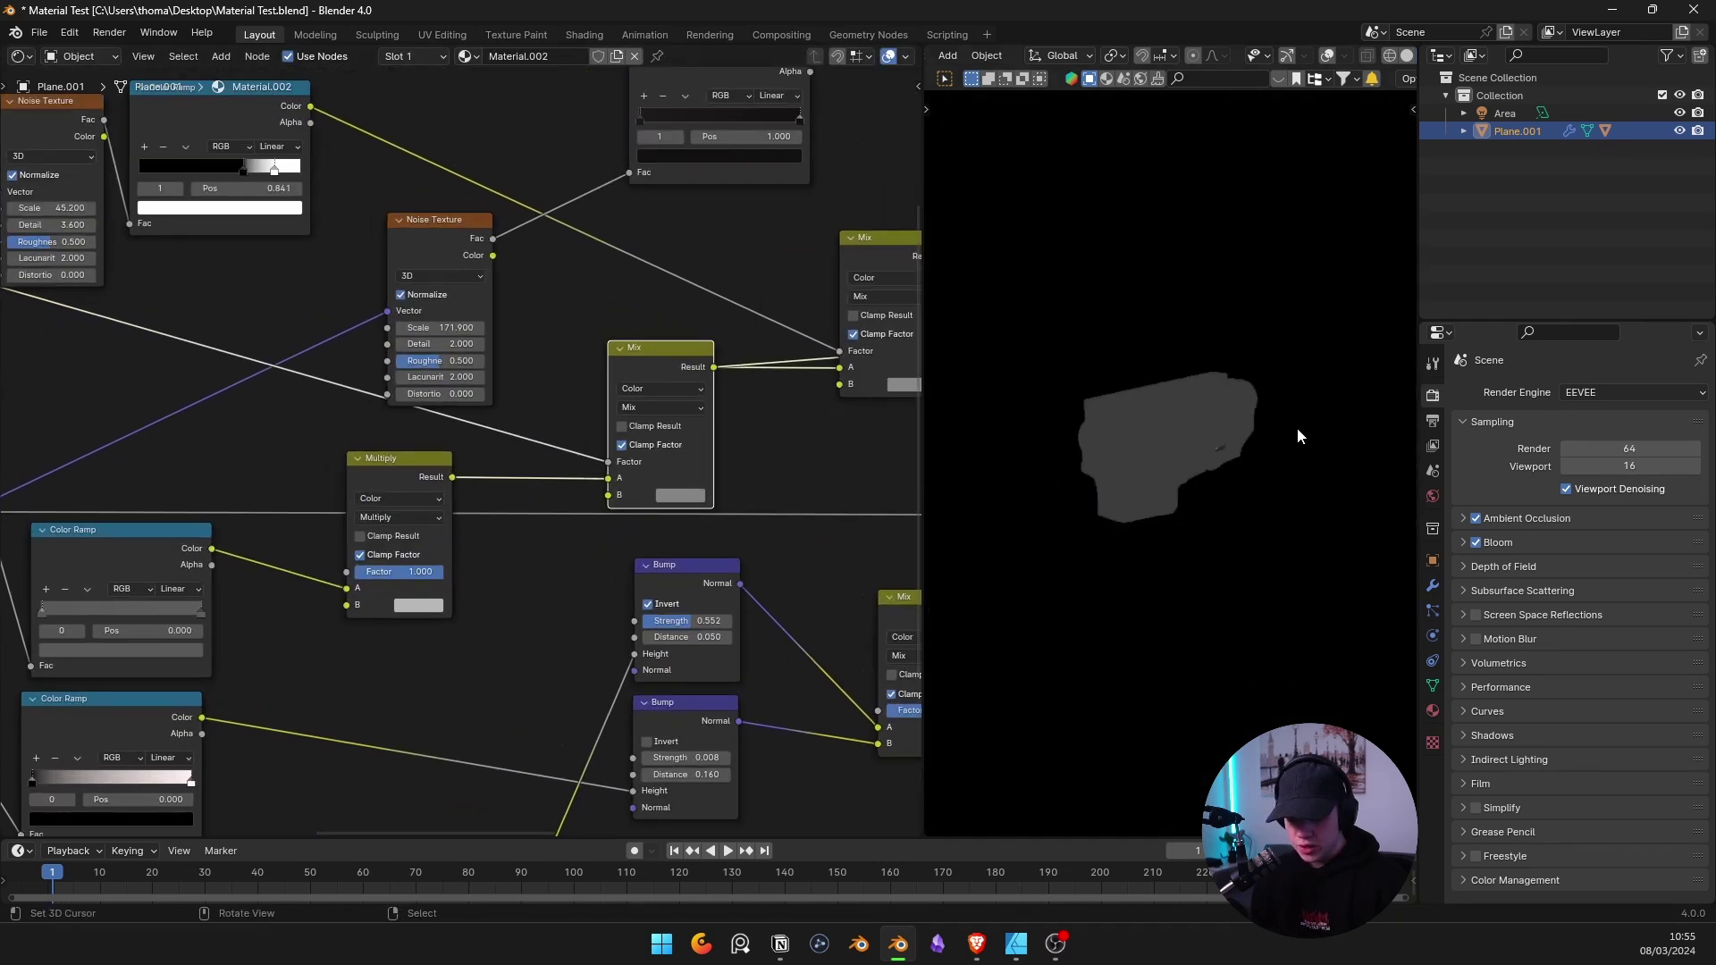
middle_click_drag(1296, 429, 1188, 434)
scroll(1189, 434, "up", 4)
middle_click_drag(671, 372, 626, 440)
mouse_move(601, 416)
left_mouse_down()
mouse_move(612, 428)
mouse_move(601, 407)
left_mouse_up()
Trace the first Mix node's factor link back to the Bevel-driven Color Ramp and return to the Mix nodes.
scroll(611, 429, "down", 6)
middle_click_drag(402, 444, 808, 459)
middle_click_drag(243, 316, 464, 325)
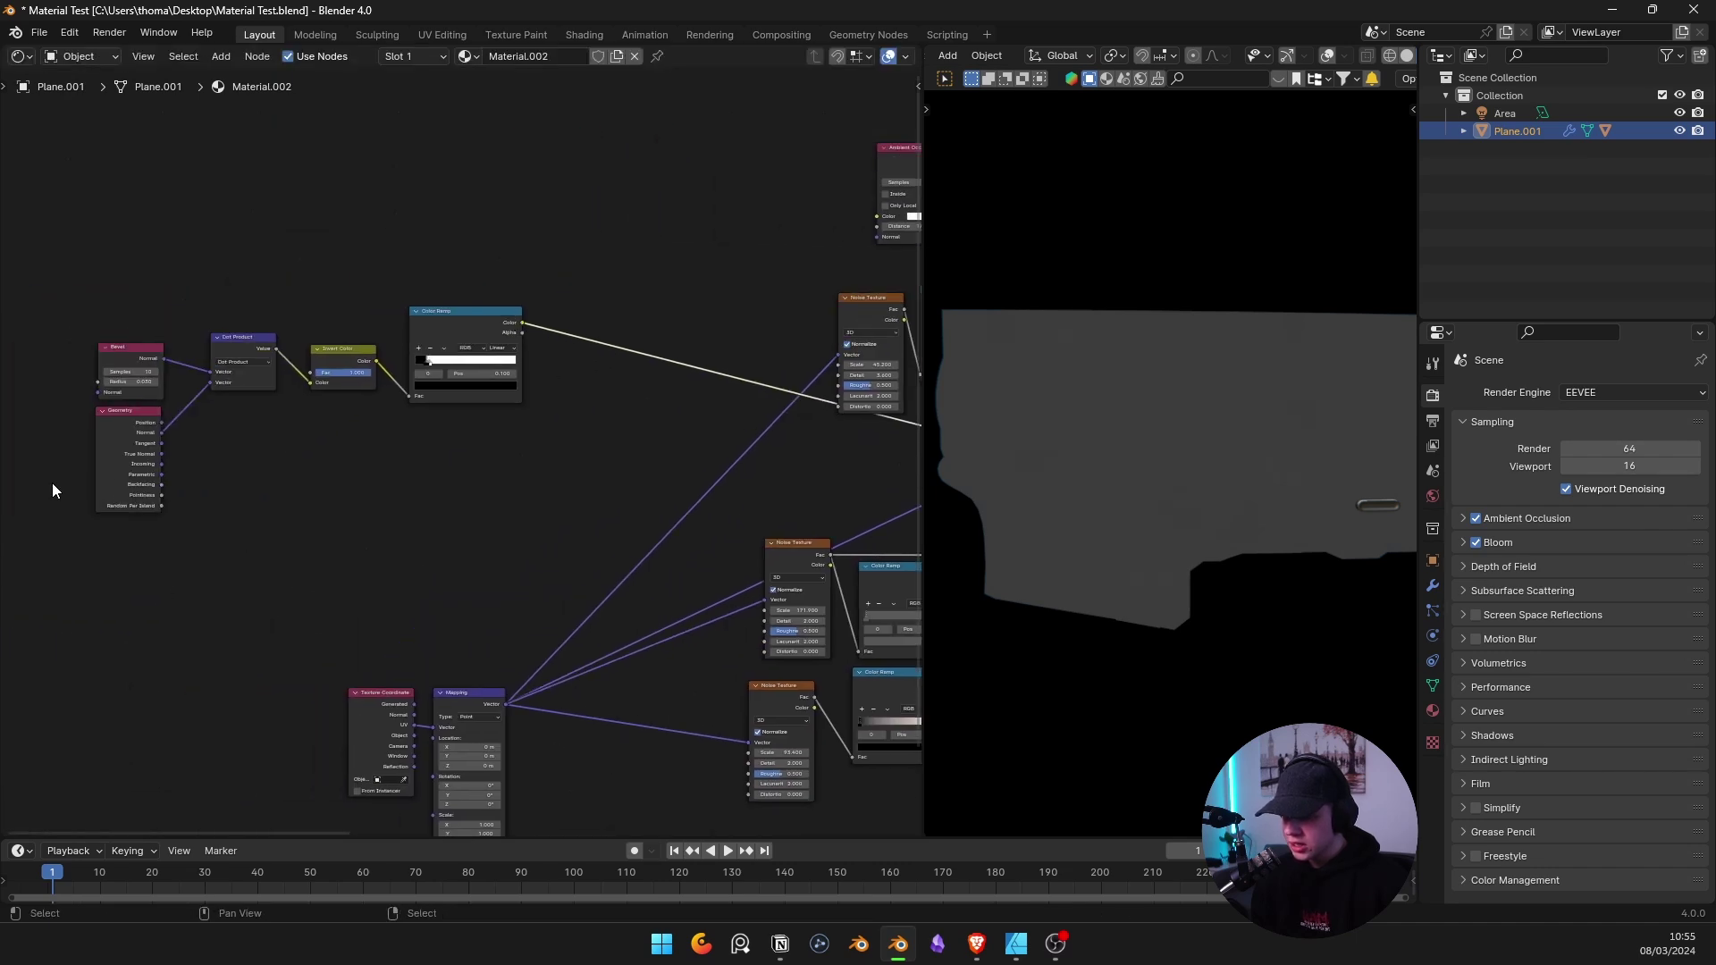
scroll(1247, 434, "down", 4)
middle_click_drag(665, 387, 295, 333)
scroll(853, 373, "up", 1)
middle_click_drag(857, 373, 522, 385)
scroll(521, 384, "up", 3)
left_click(686, 514)
mouse_move(826, 279)
left_mouse_down()
mouse_move(826, 213)
mouse_move(827, 289)
left_mouse_up()
scroll(609, 411, "down", 2)
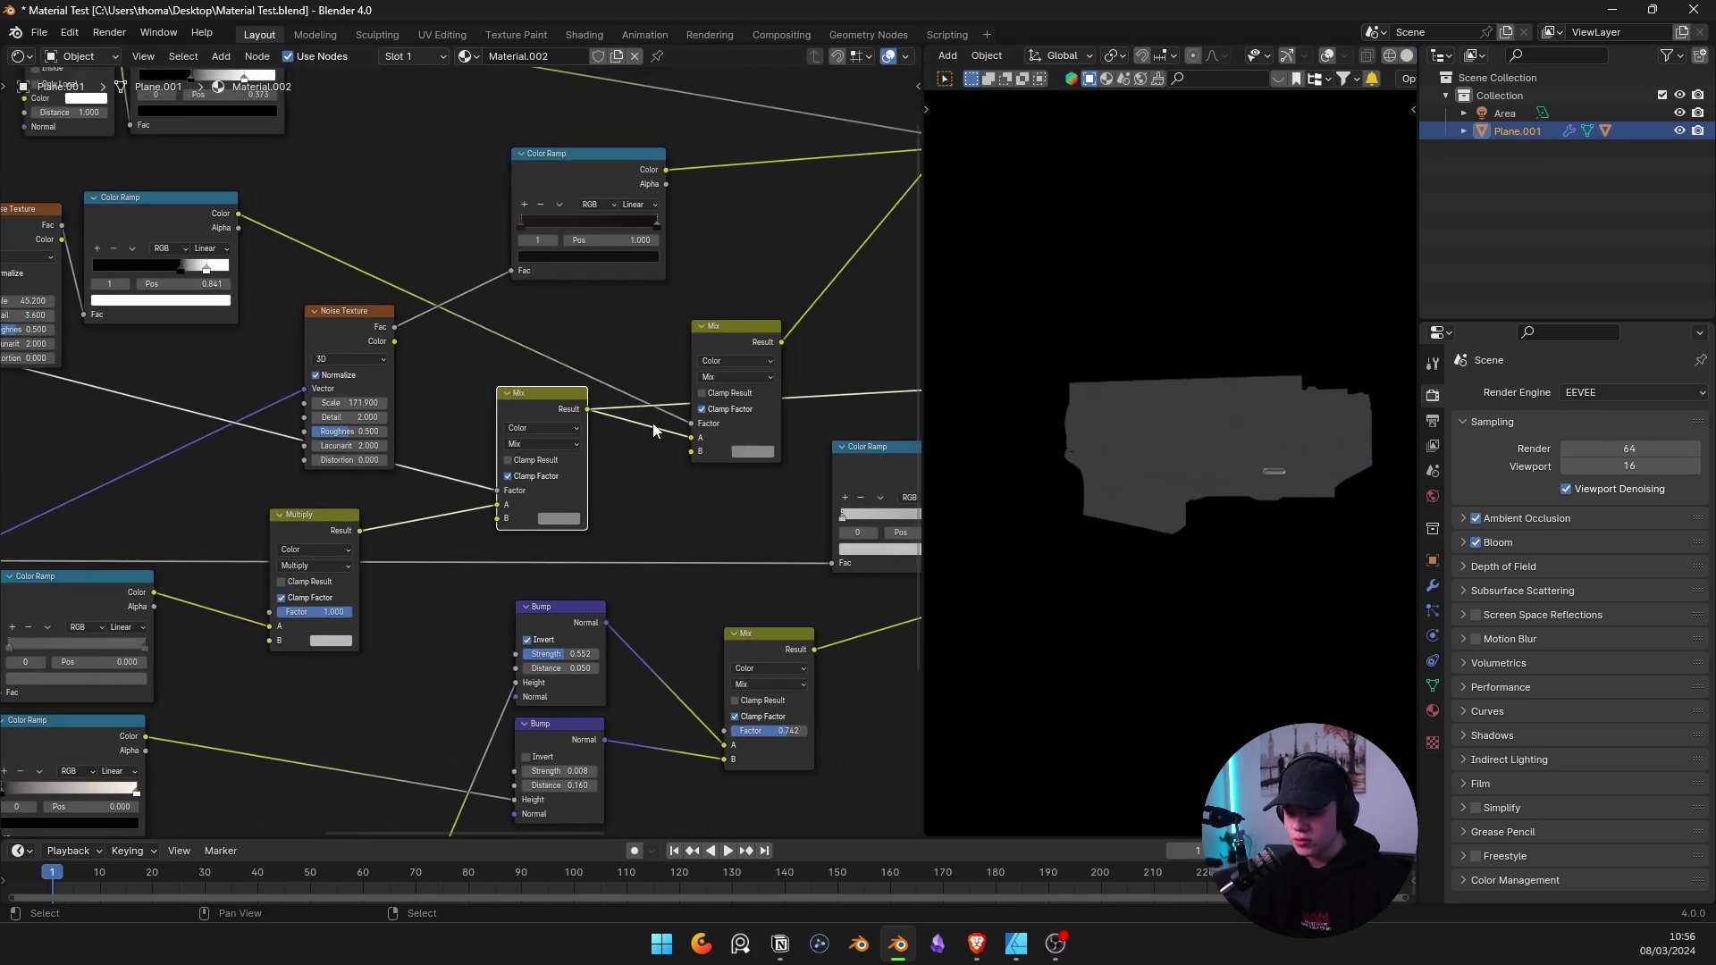
Move the first and second Mix nodes upward to clear their links and preview the second Mix node.
left_click_drag(525, 410, 515, 366)
scroll(527, 386, "up", 3)
scroll(634, 388, "down", 6)
scroll(639, 456, "up", 3)
left_click_drag(750, 325, 790, 212)
scroll(849, 216, "down", 2)
middle_click_drag(853, 216, 768, 311)
middle_click_drag(404, 400, 631, 404)
scroll(631, 404, "down", 2)
left_click(858, 368, "ctrl+shift")
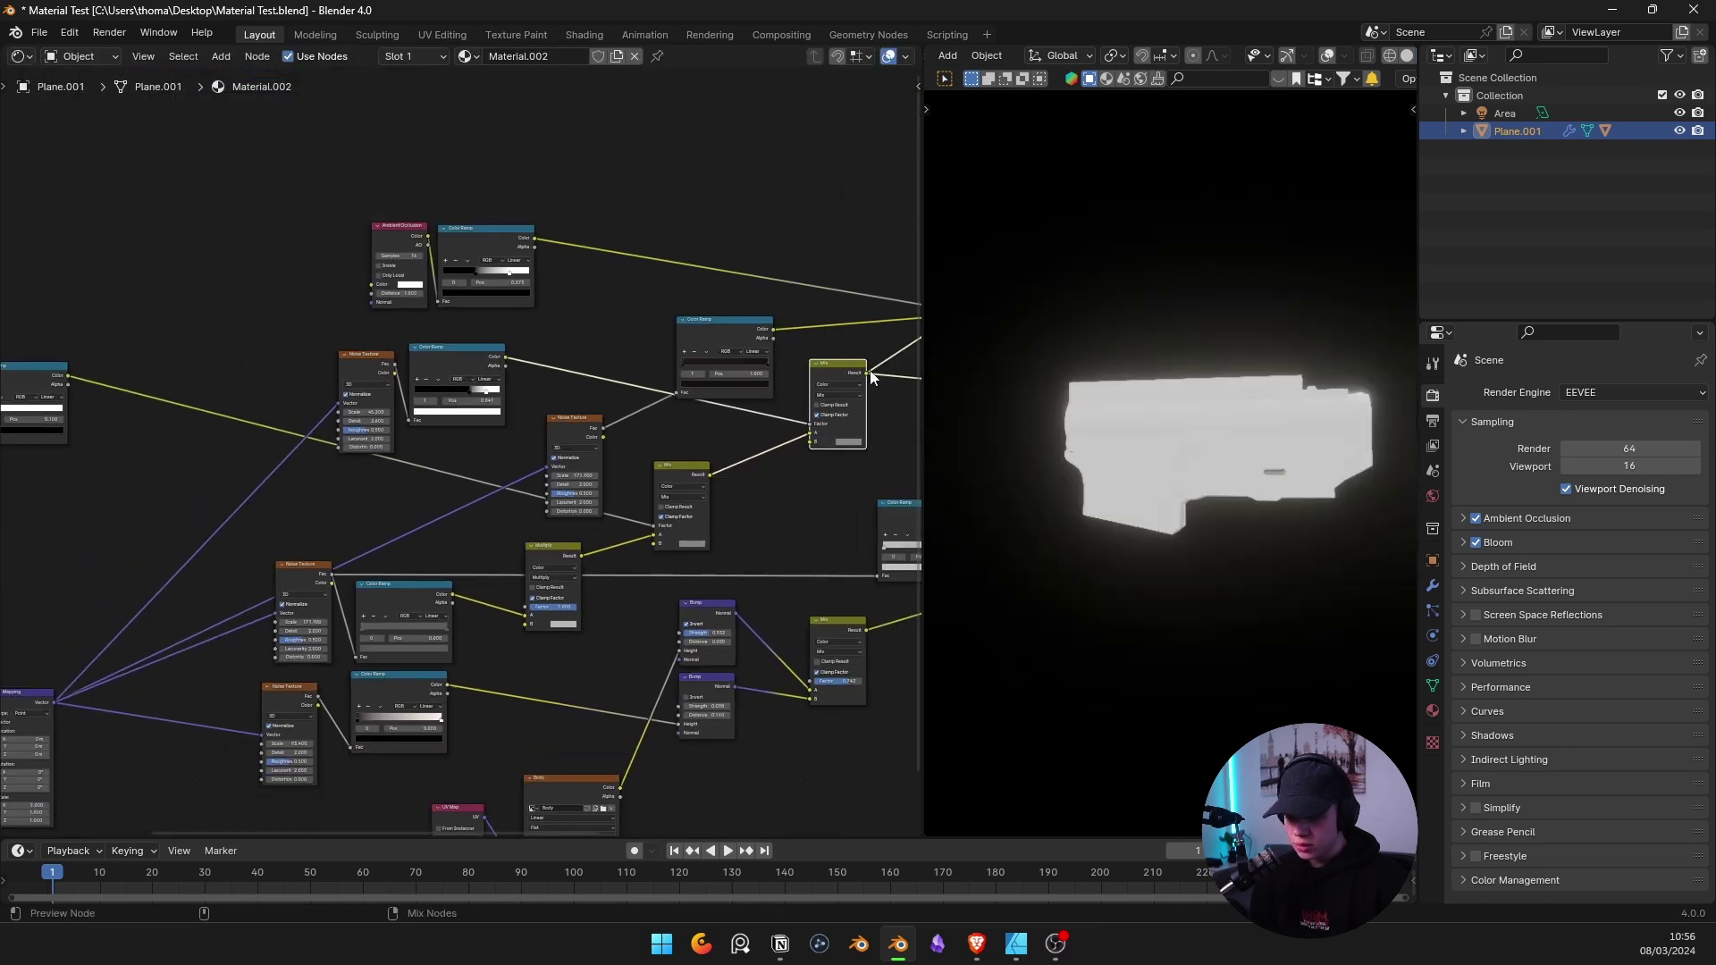
Preview the dark Color Ramp, followed by the final Mix node that combines it using the Ambient Occlusion mask.
middle_click_drag(881, 372, 629, 449)
scroll(629, 448, "up", 2)
middle_click_drag(406, 438, 406, 503)
mouse_move(446, 457)
left_mouse_down()
mouse_move(438, 368)
mouse_move(438, 436)
left_mouse_up()
left_click(438, 436, "ctrl+shift")
scroll(1233, 507, "up", 5)
middle_click_drag(620, 356, 524, 365)
left_click(679, 351, "ctrl+shift")
middle_click_drag(789, 396, 702, 400)
scroll(702, 403, "down", 2)
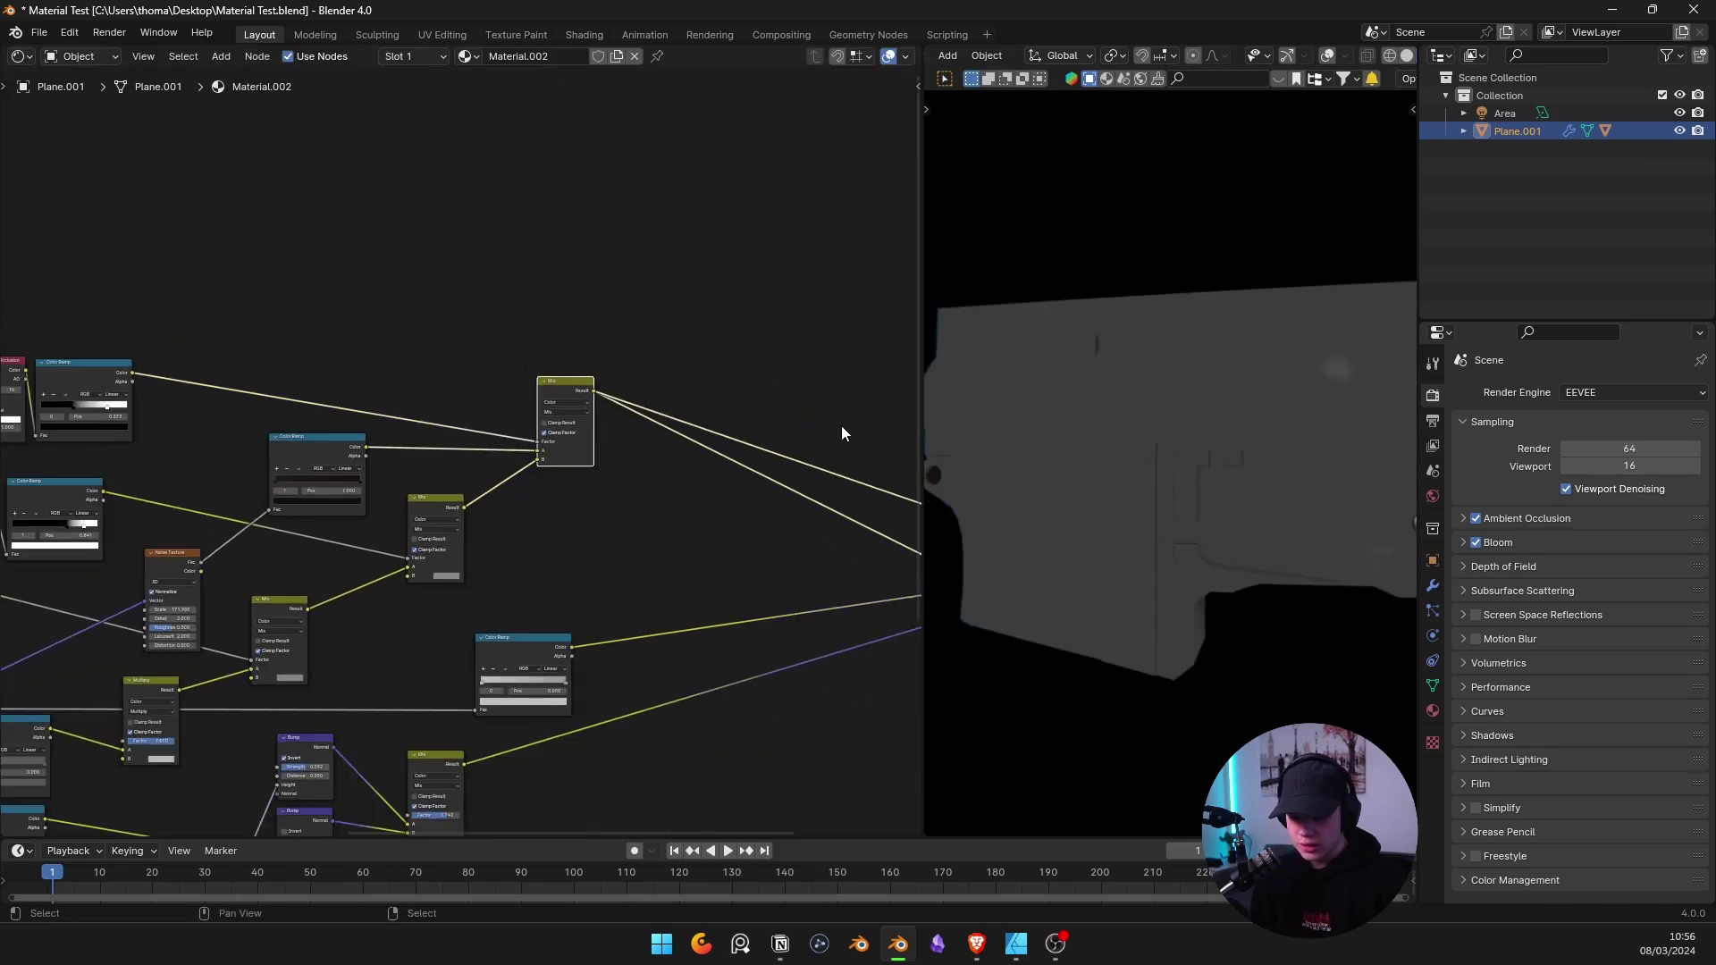
Examine the final Mix node's preview on the gun up close and from farther away, along with its node links.
scroll(1090, 487, "up", 3)
middle_click_drag(1109, 492, 1181, 520)
scroll(1152, 527, "up", 3)
scroll(1180, 508, "down", 5)
scroll(1193, 506, "up", 2)
scroll(1218, 533, "down", 7)
middle_click_drag(1227, 543, 1171, 527)
scroll(607, 479, "down", 7)
middle_click_drag(535, 638, 625, 455)
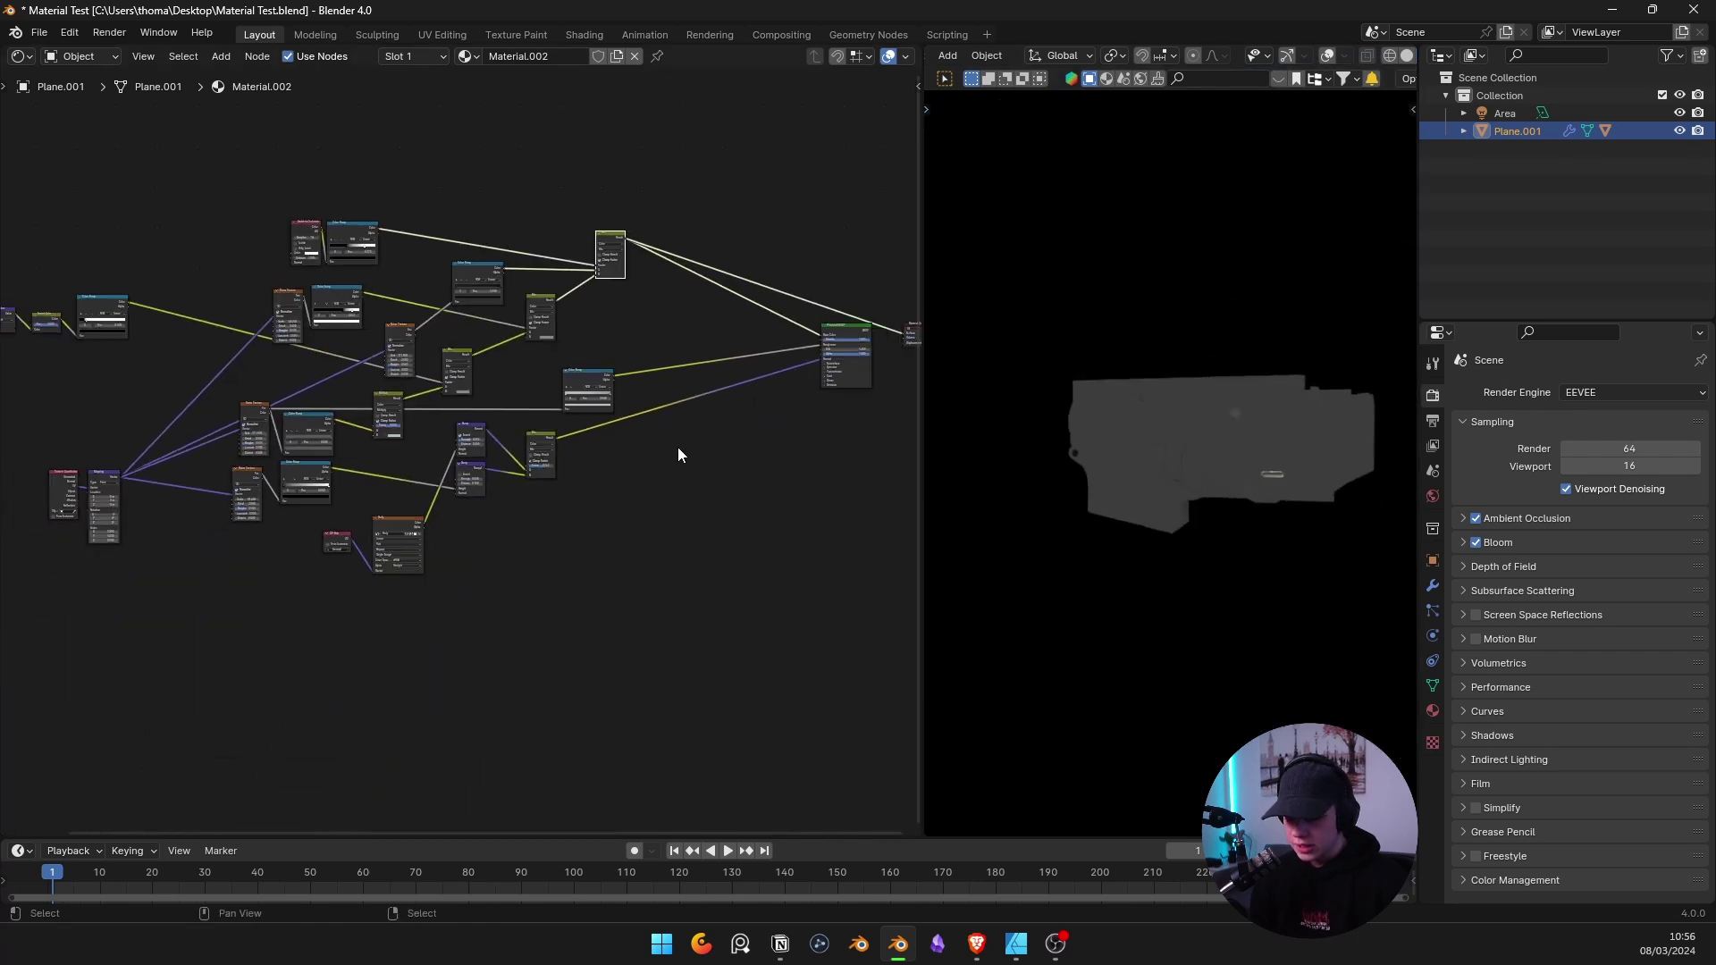
Preview the inverted Bump node on the gun and inspect the engraved lettering up close.
scroll(569, 444, "up", 5)
scroll(413, 402, "up", 3)
middle_click_drag(1228, 452, 1134, 452)
left_click(587, 291, "ctrl+shift")
scroll(1225, 425, "up", 3)
scroll(1205, 485, "up", 4)
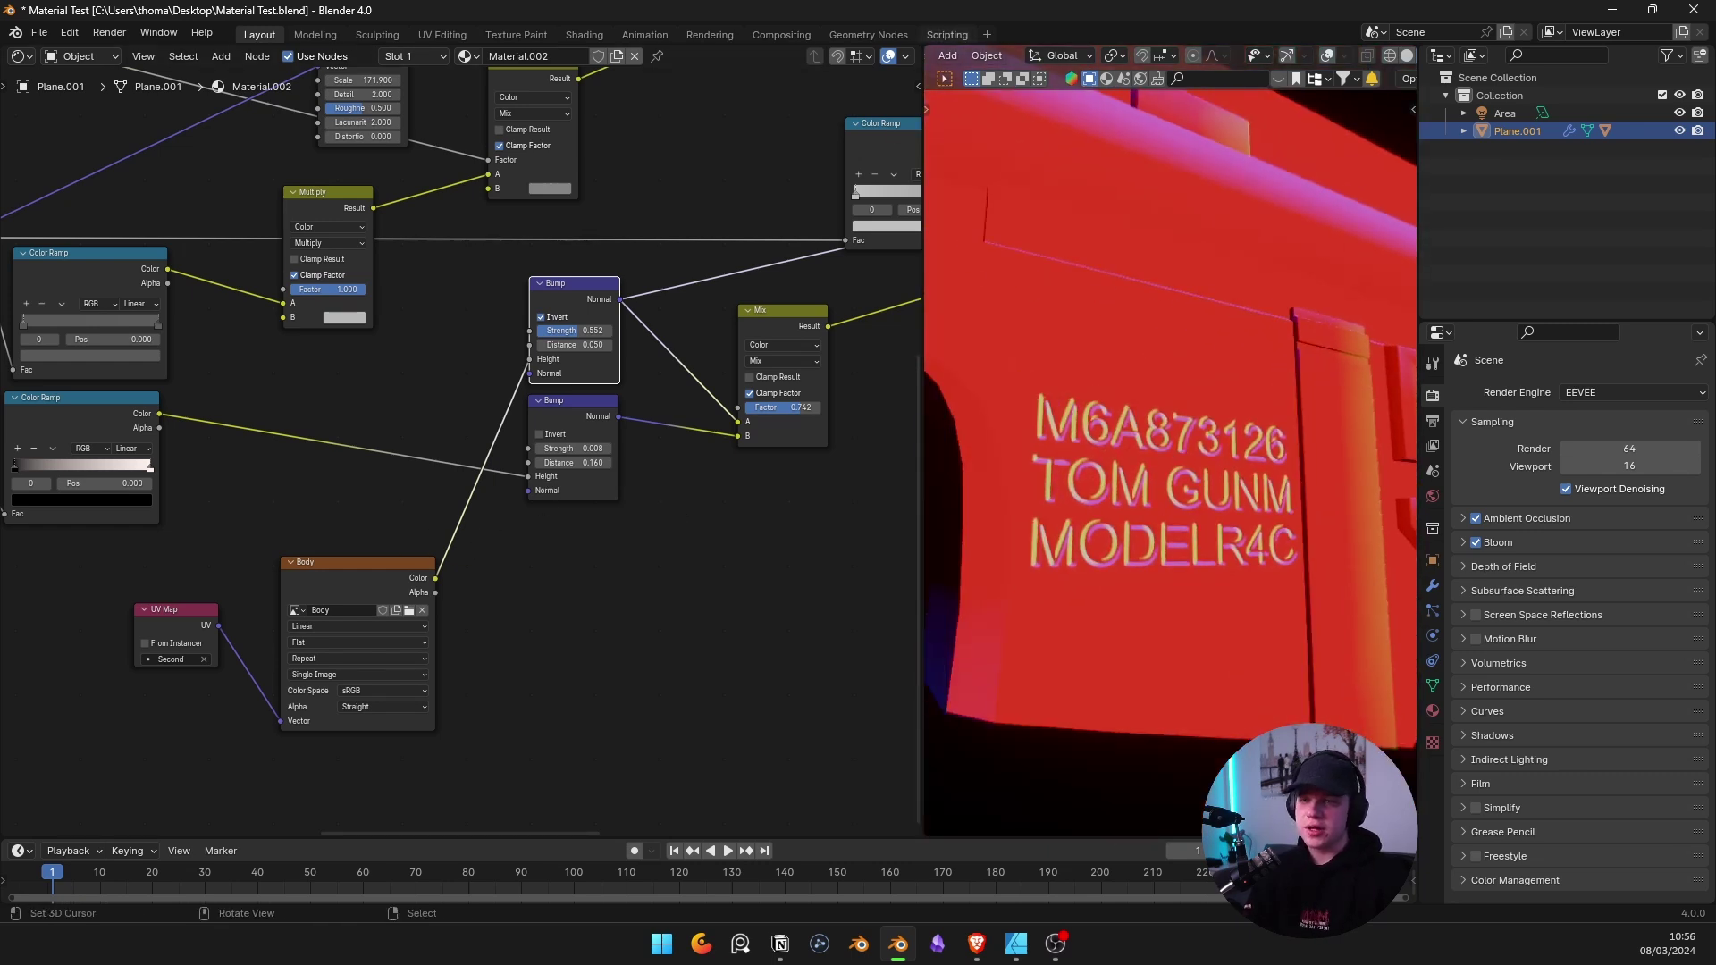
Preview the Body image texture that feeds the inverted Bump node and inspect its lettering mask up close.
left_click(384, 583, "ctrl+shift")
middle_click_drag(1316, 445, 1171, 482)
scroll(1172, 501, "up", 8)
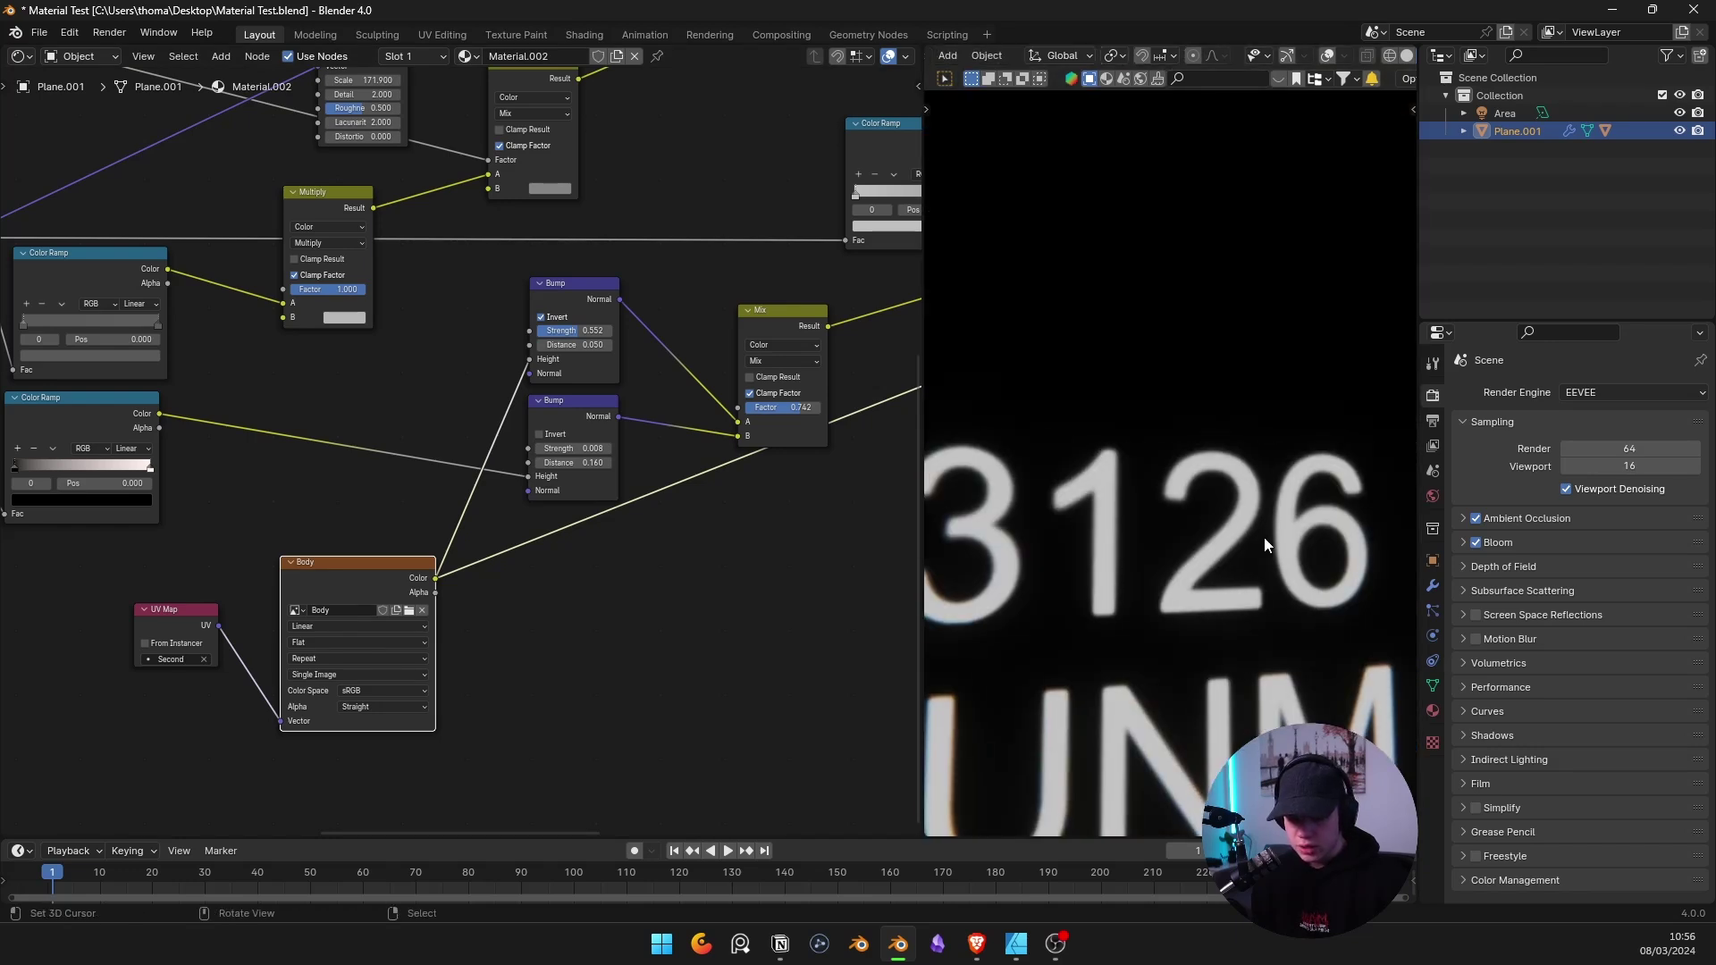
scroll(1188, 510, "down", 3)
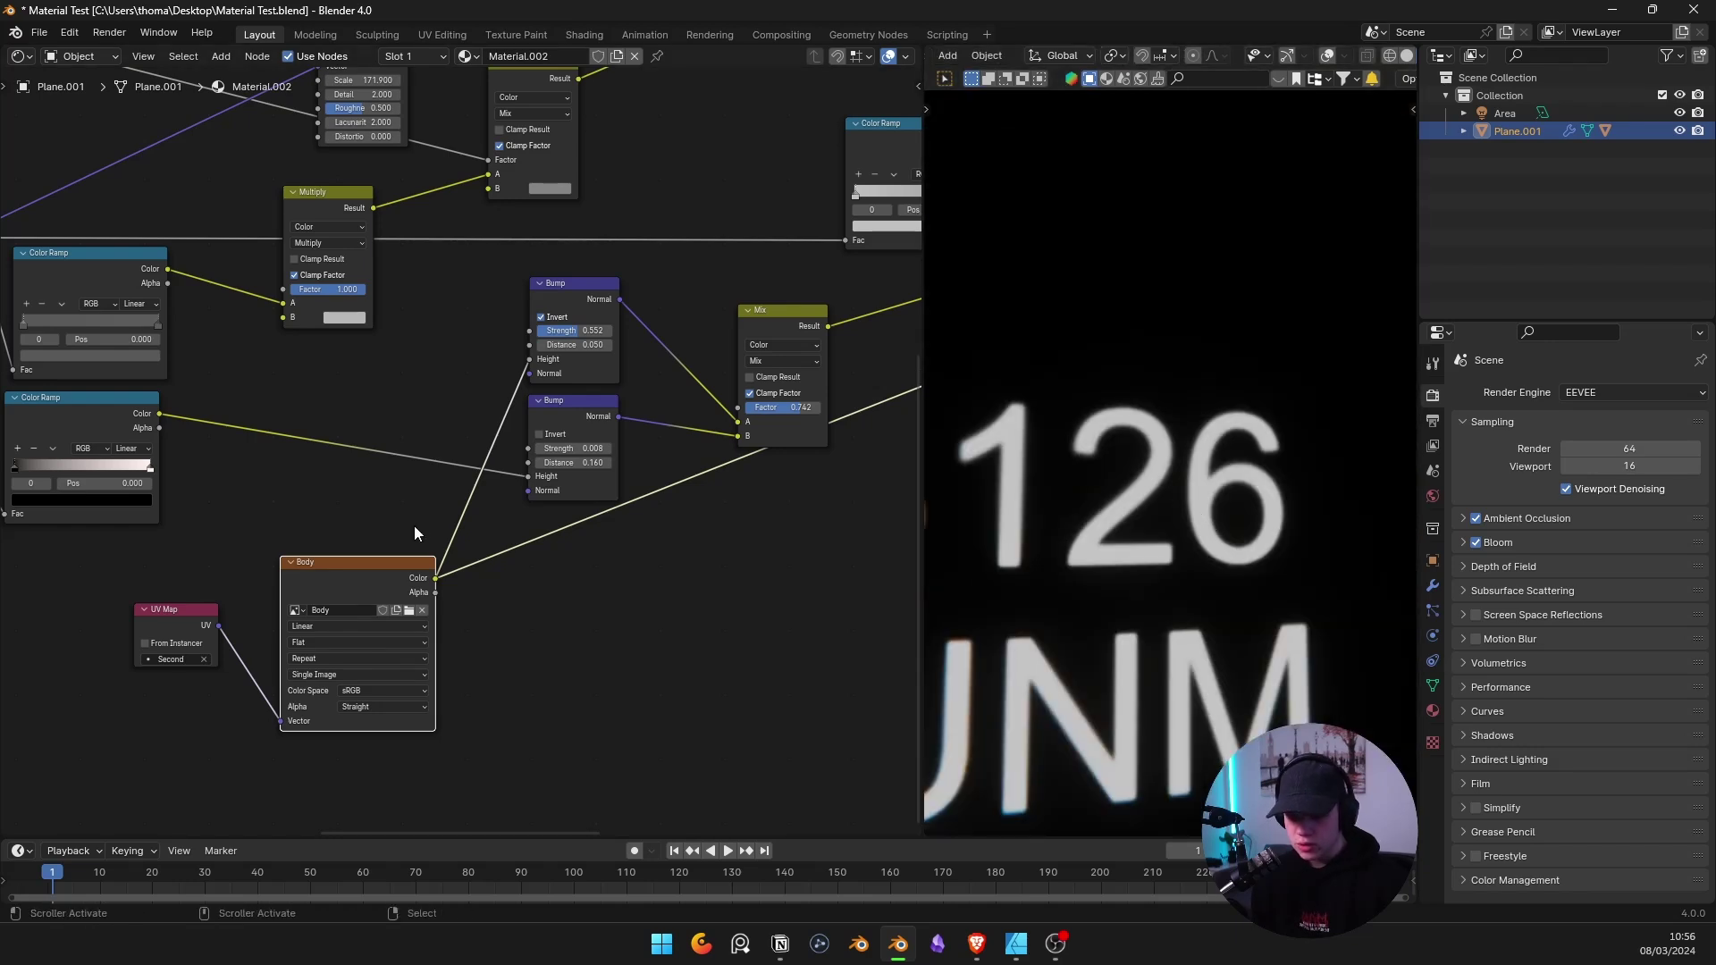
Preview the Mix node that combines both Bump nodes, followed by the Principled BSDF with the complete material.
left_click(780, 309, "ctrl+shift")
scroll(749, 481, "down", 6)
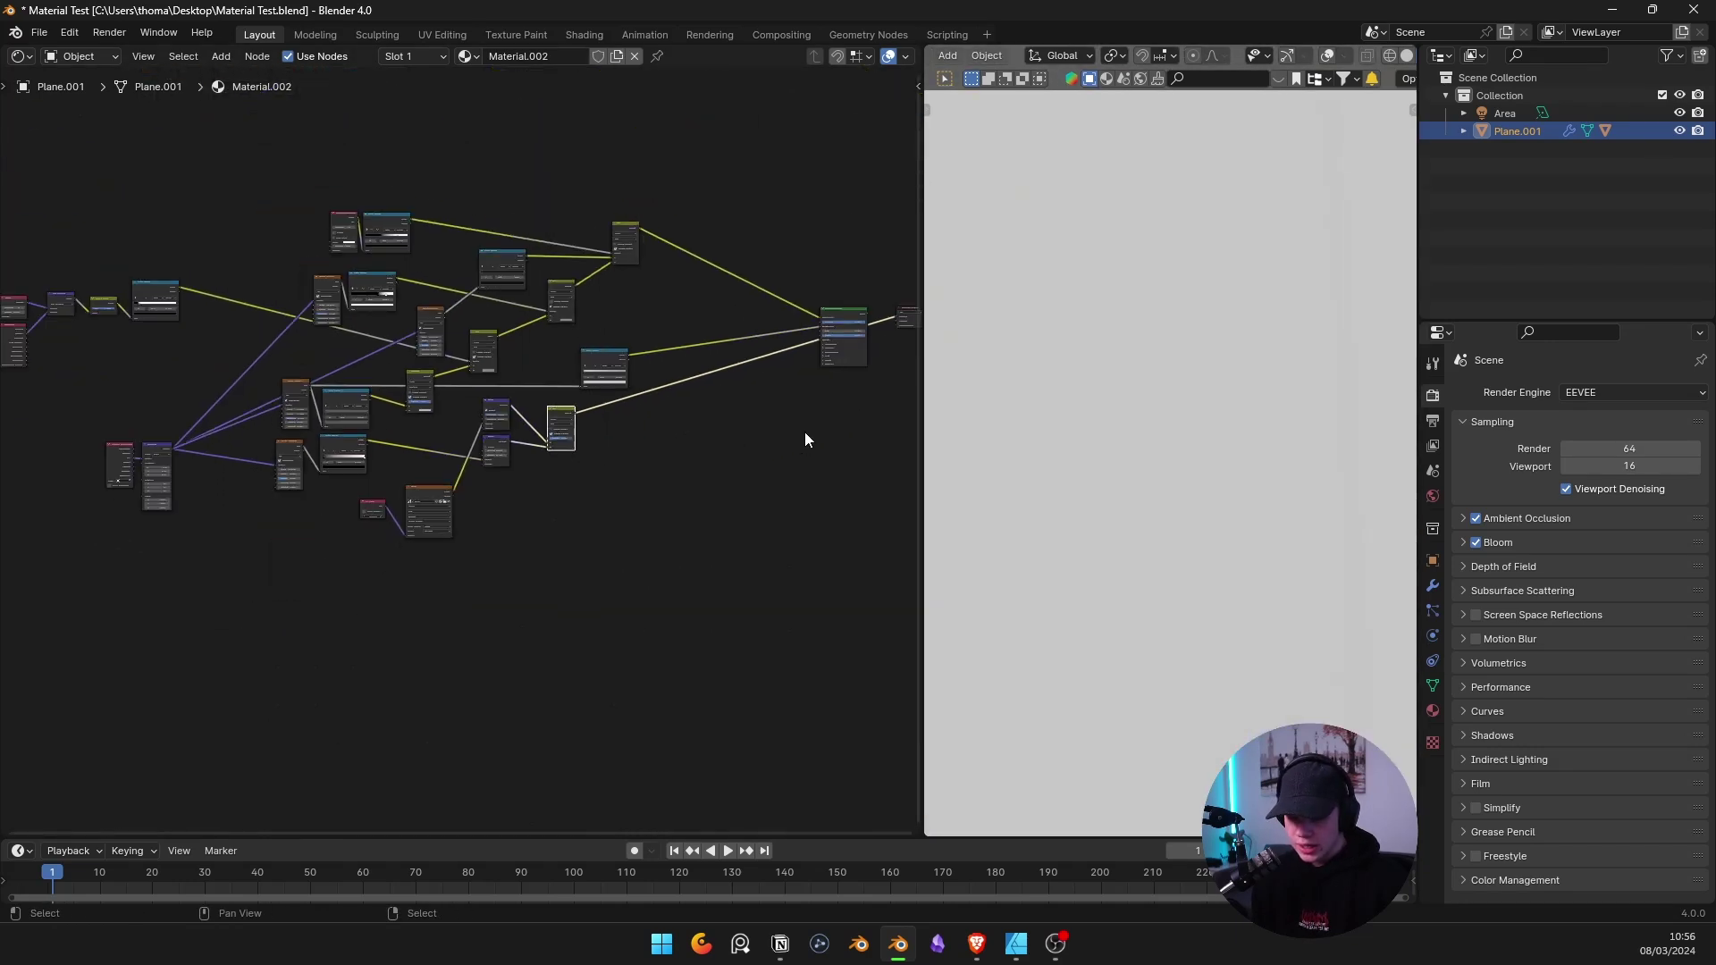
middle_click_drag(700, 471, 515, 625)
scroll(677, 465, "up", 3)
left_click(721, 468, "ctrl+shift")
middle_click_drag(275, 525, 447, 452)
scroll(1178, 404, "down", 4)
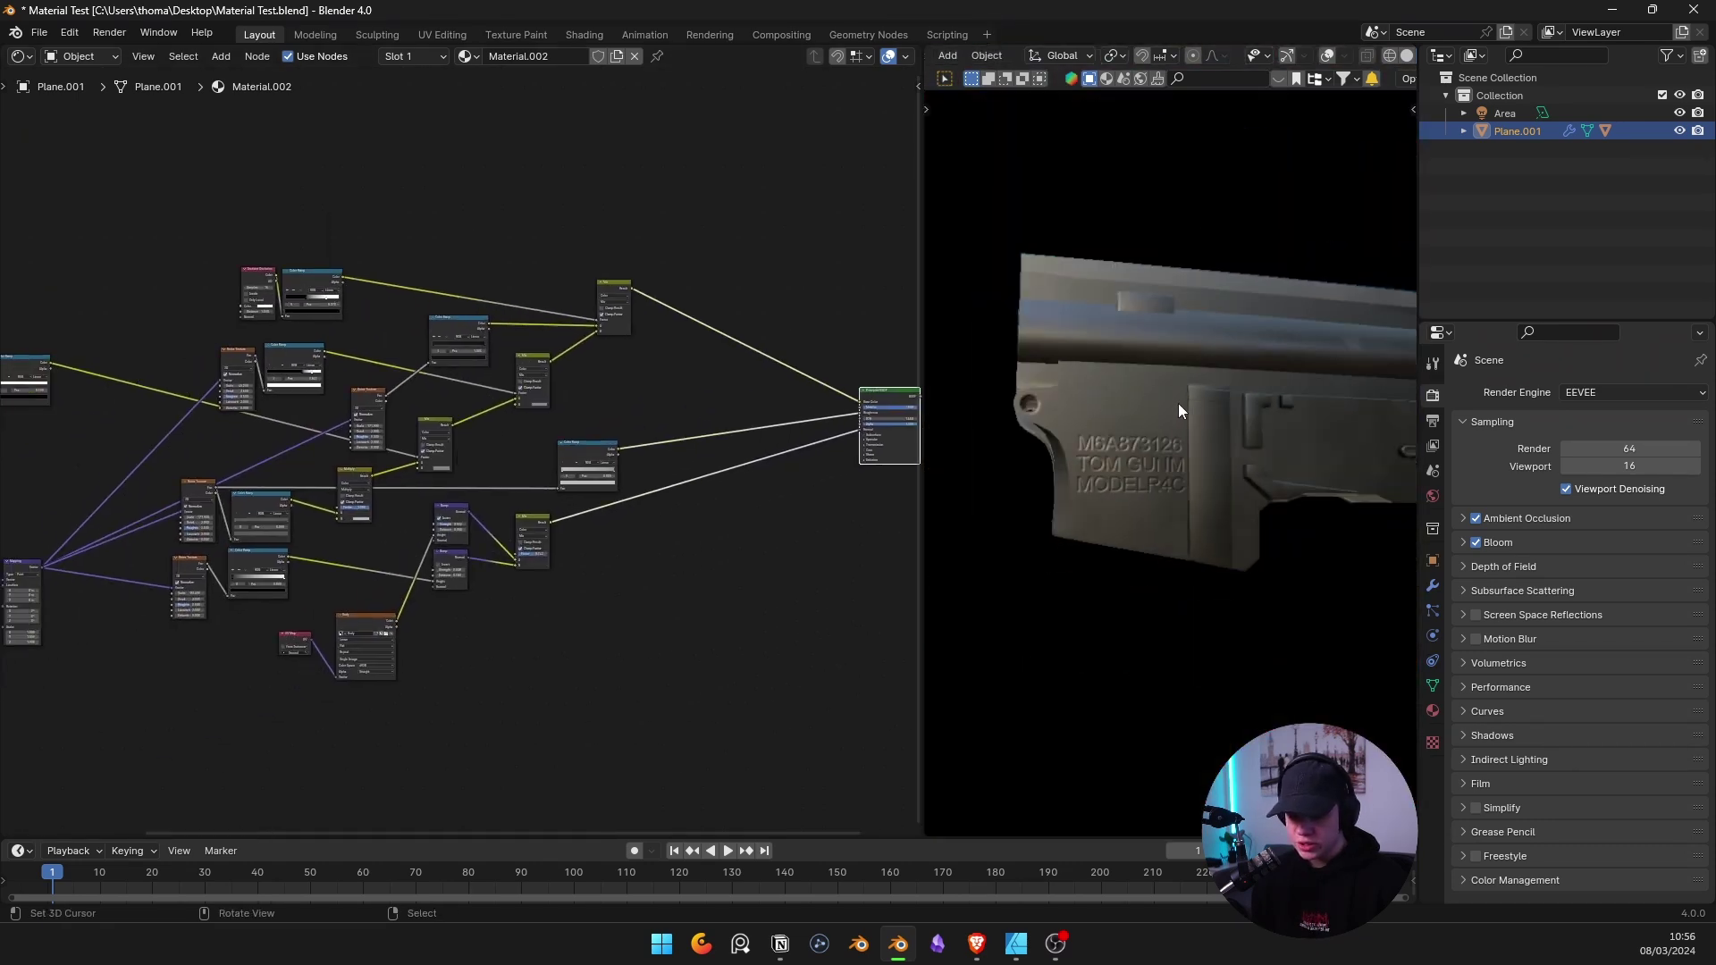
Examine the whole material node tree, from the noise and mask nodes through to the Principled BSDF.
scroll(1178, 404, "up", 2)
scroll(457, 413, "up", 4)
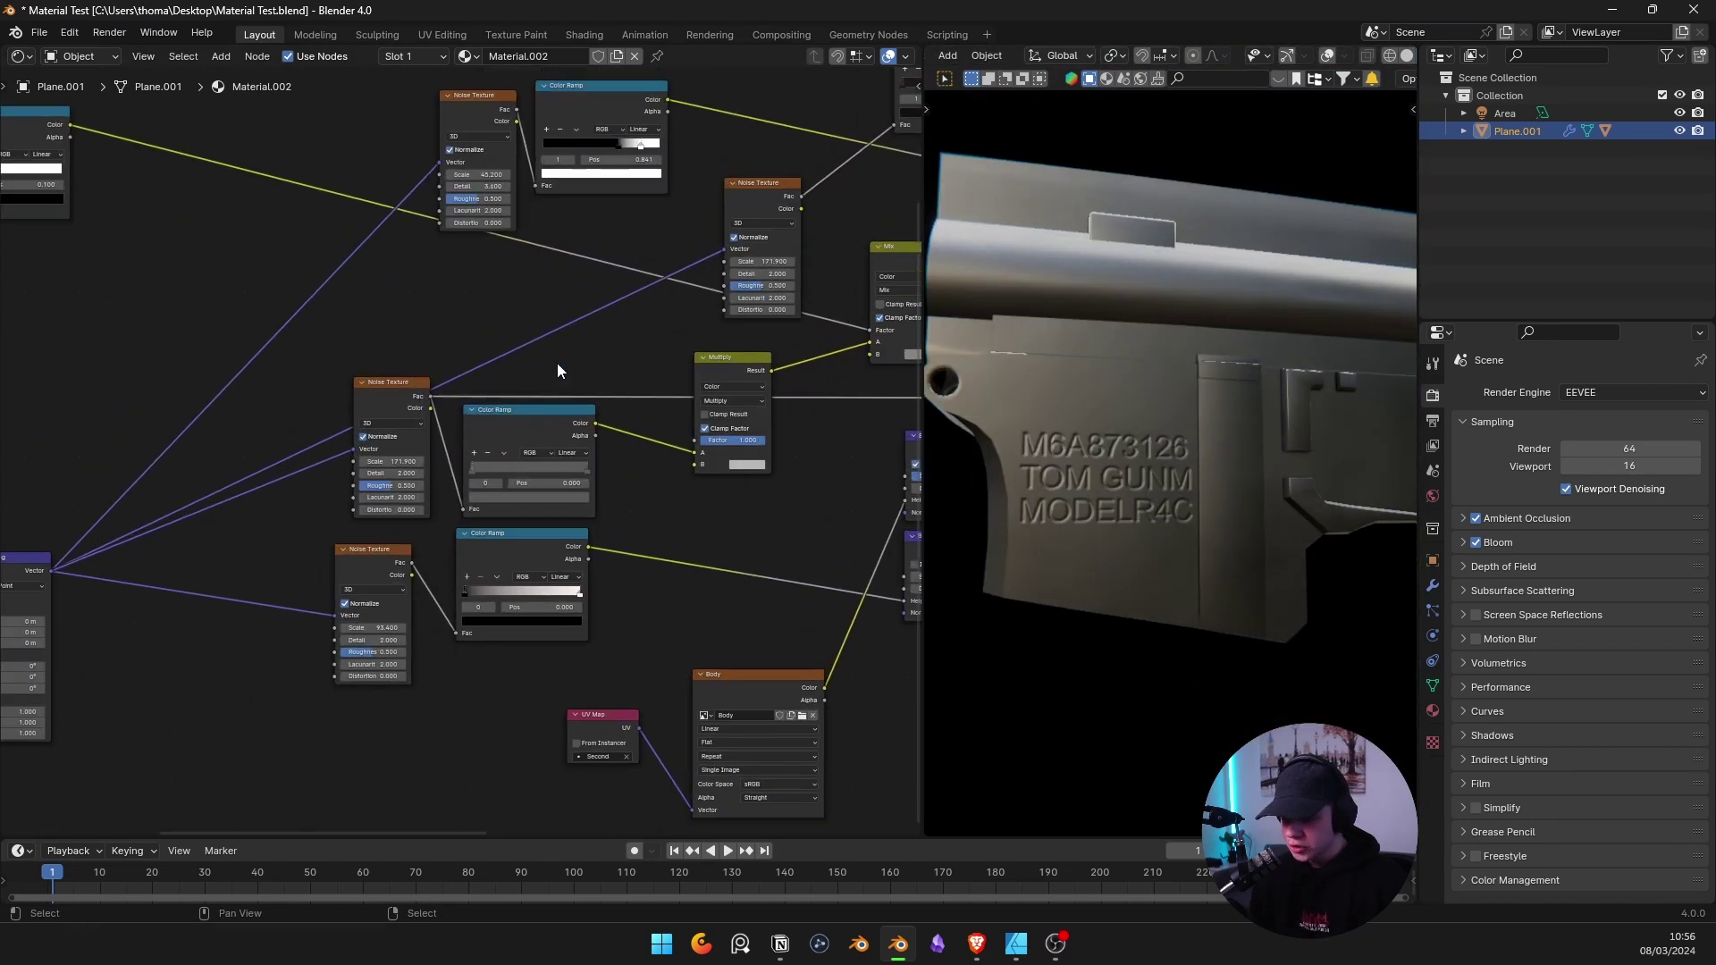
middle_click_drag(677, 331, 653, 518)
scroll(653, 518, "down", 4)
mouse_move(395, 559)
left_mouse_down()
mouse_move(380, 551)
mouse_move(395, 560)
left_mouse_up()
left_click(637, 550)
middle_click_drag(807, 517, 711, 563)
left_click(683, 494)
scroll(840, 490, "down", 3)
middle_click_drag(854, 487, 728, 522)
left_click(802, 481)
scroll(429, 483, "up", 1)
scroll(409, 485, "up", 3)
middle_click_drag(466, 474, 908, 442)
scroll(330, 452, "down", 5)
middle_click_drag(330, 452, 580, 452)
left_click_drag(229, 518, 613, 383)
left_click(697, 402)
scroll(663, 393, "up", 6)
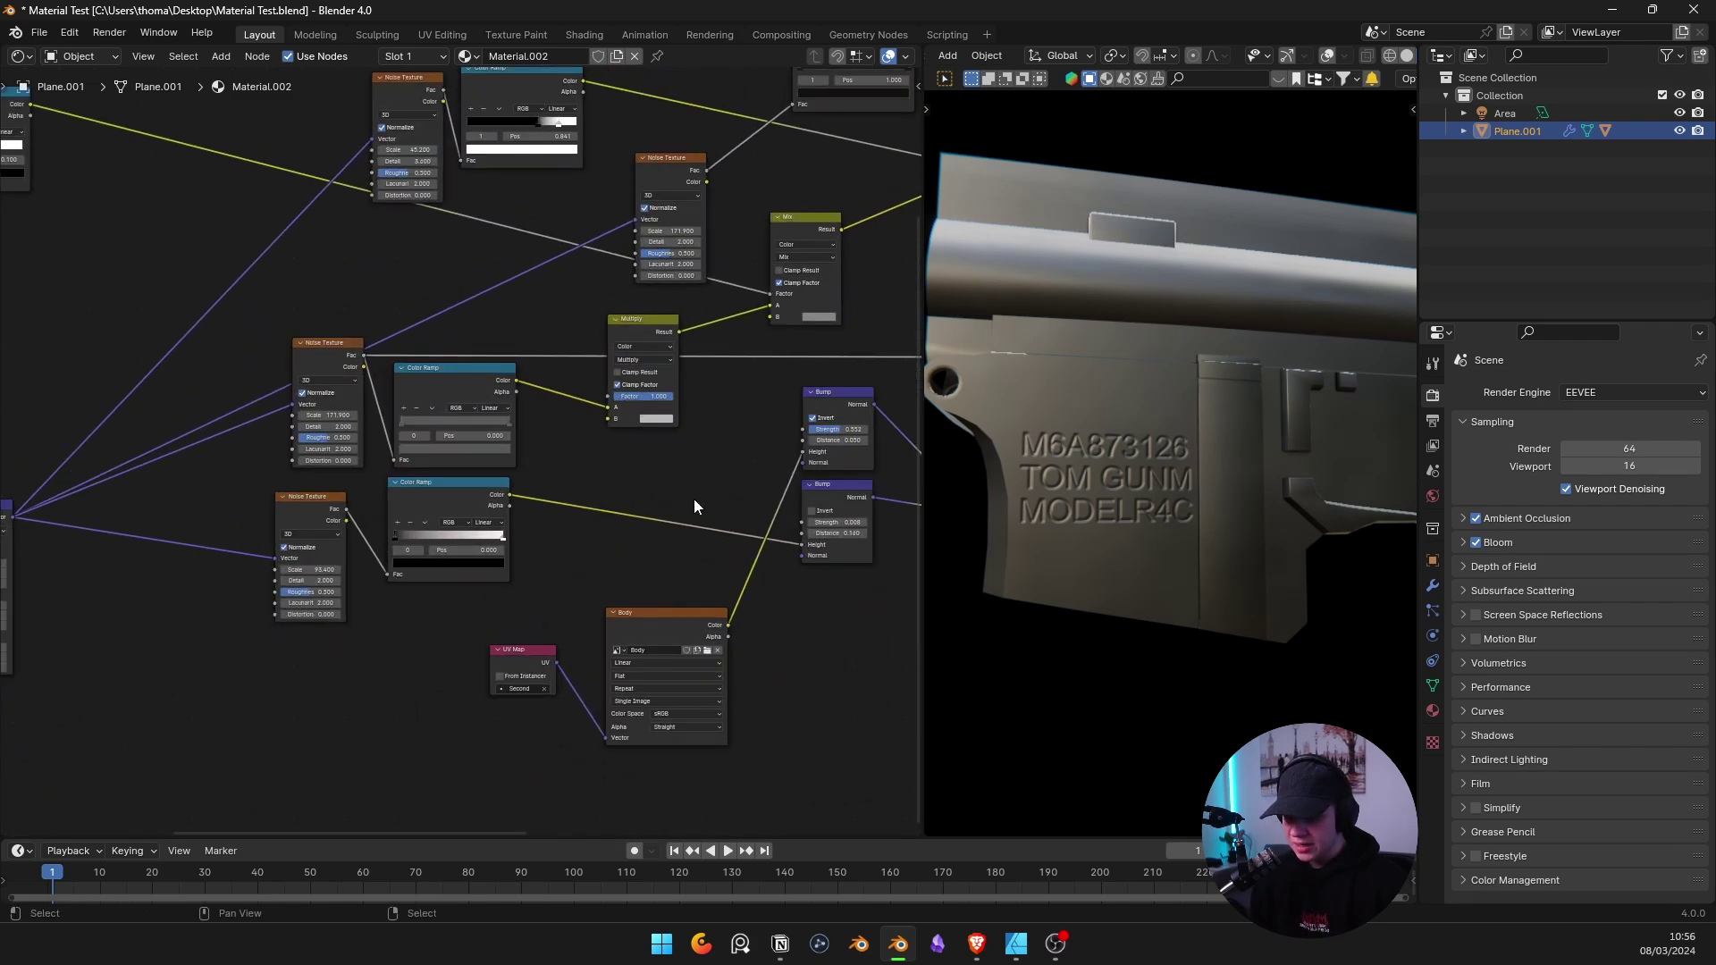
scroll(201, 477, "down", 7)
scroll(871, 384, "up", 5)
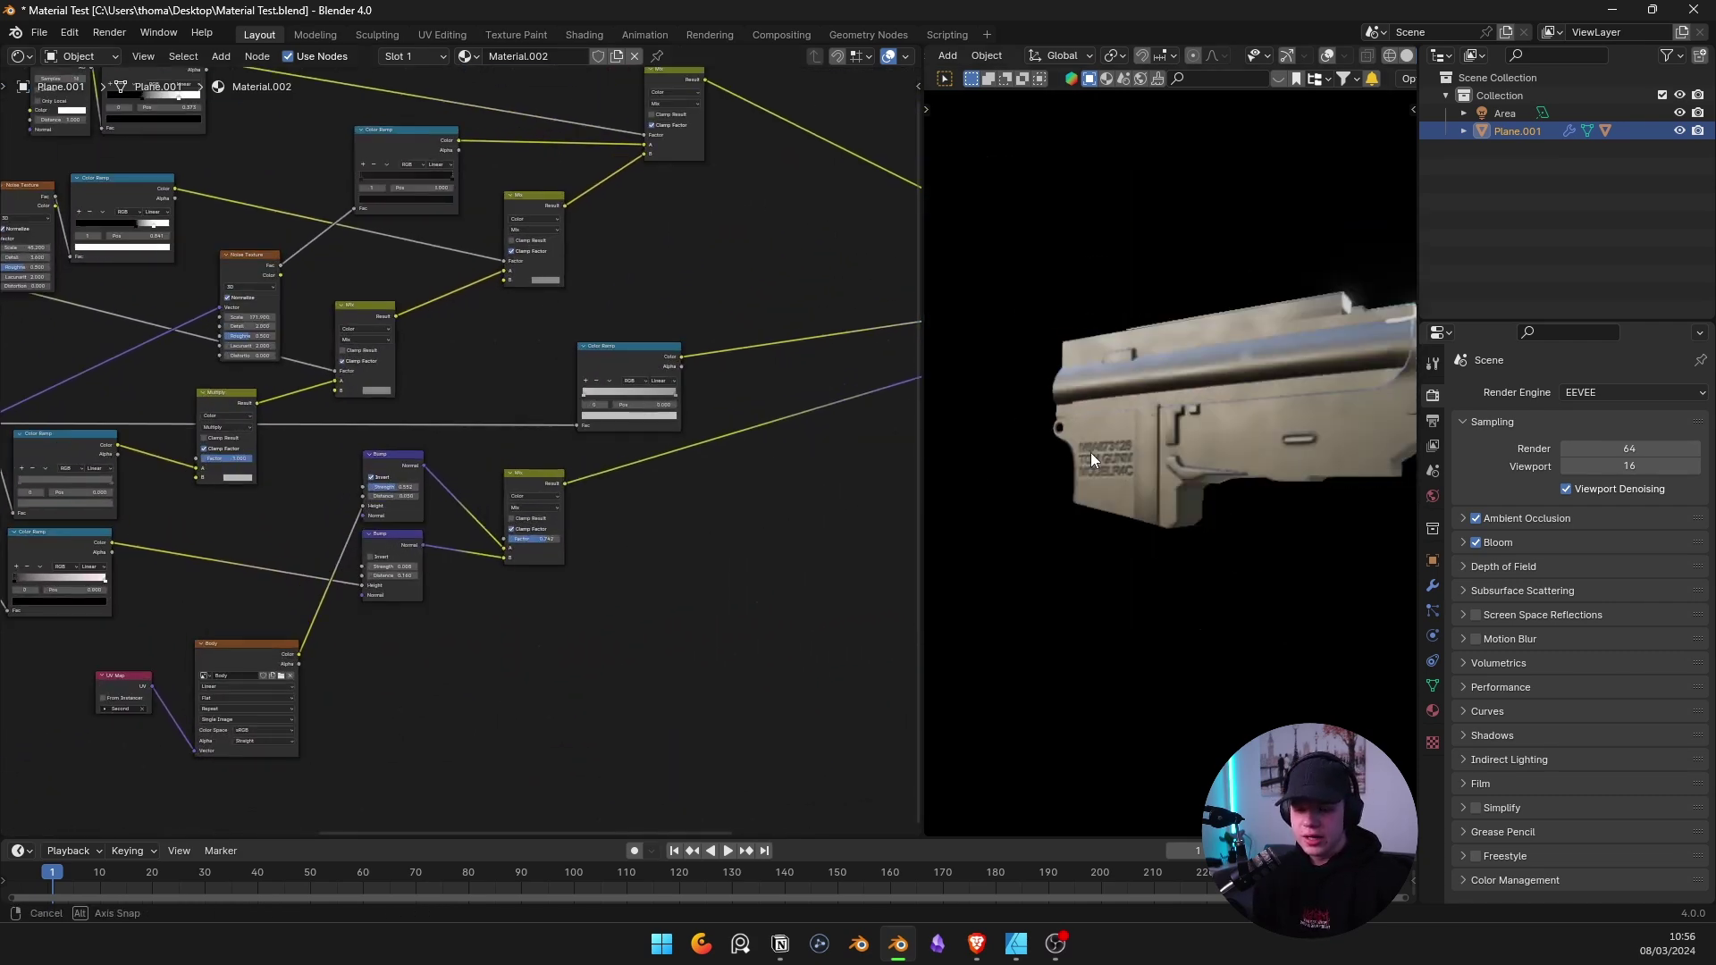
Inspect the finished material on the gun body from several angles and distances.
middle_click_drag(1089, 453, 1171, 492)
scroll(1187, 508, "up", 5)
key("grave")
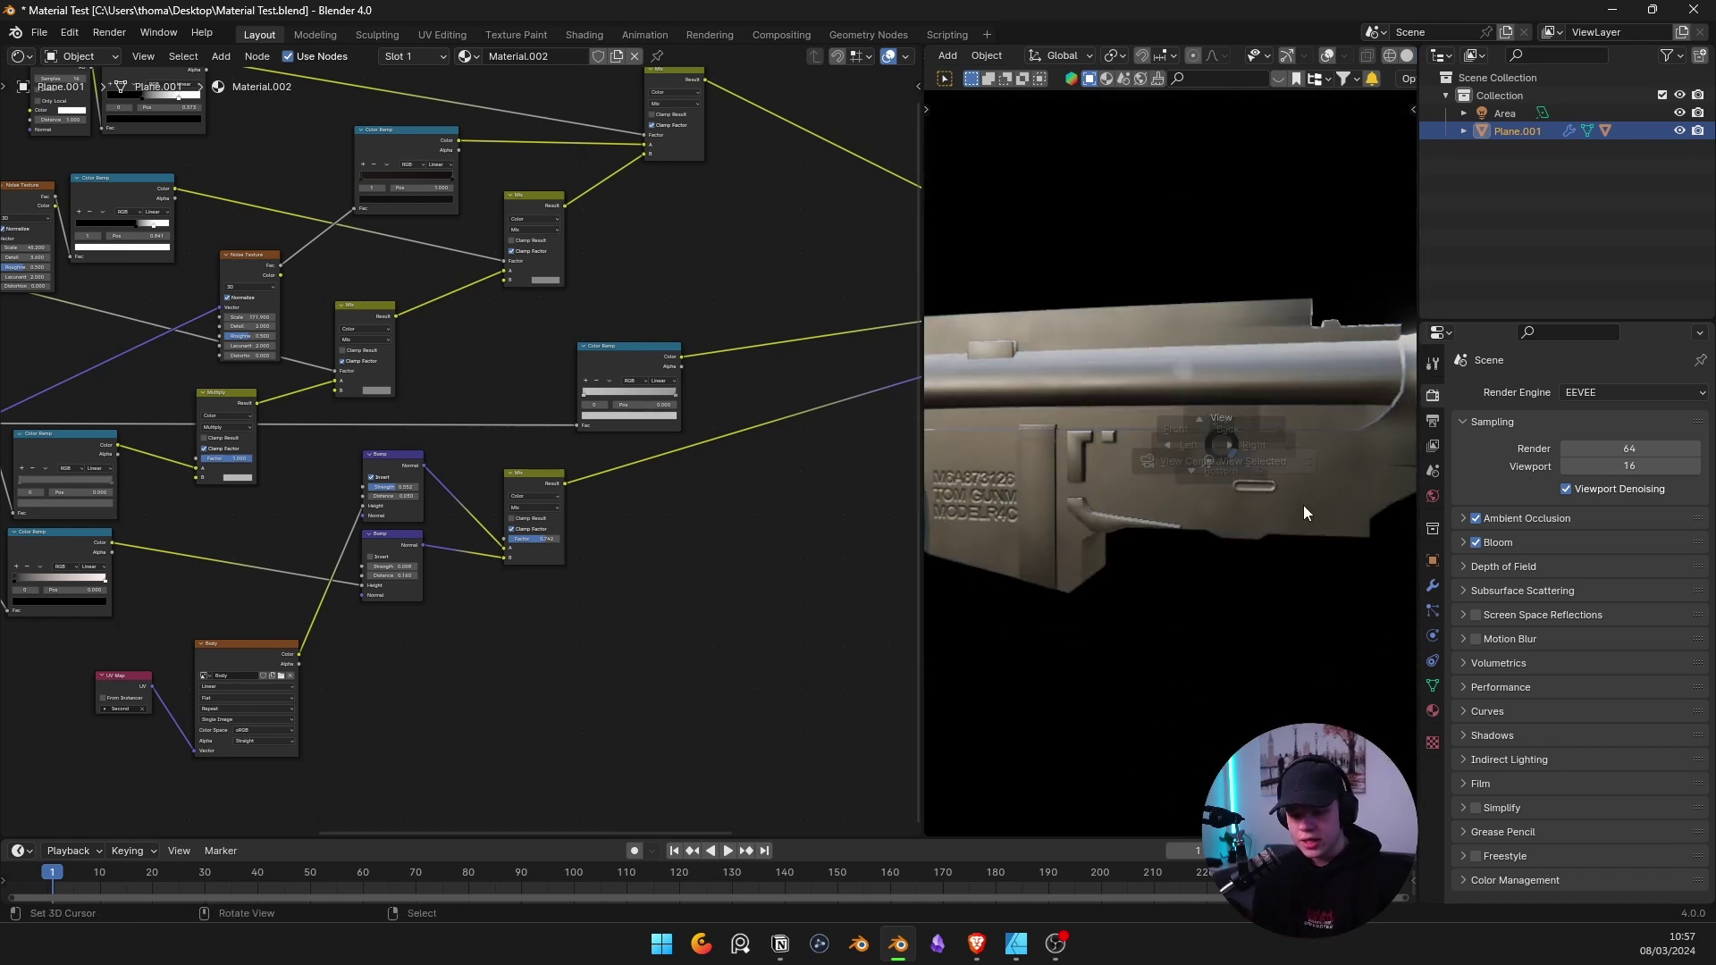
left_click(1353, 538)
middle_click_drag(1269, 513, 1208, 467)
scroll(1285, 518, "up", 4)
scroll(1257, 512, "up", 2)
scroll(1192, 455, "down", 4)
scroll(1192, 455, "up", 3)
scroll(1203, 433, "down", 3)
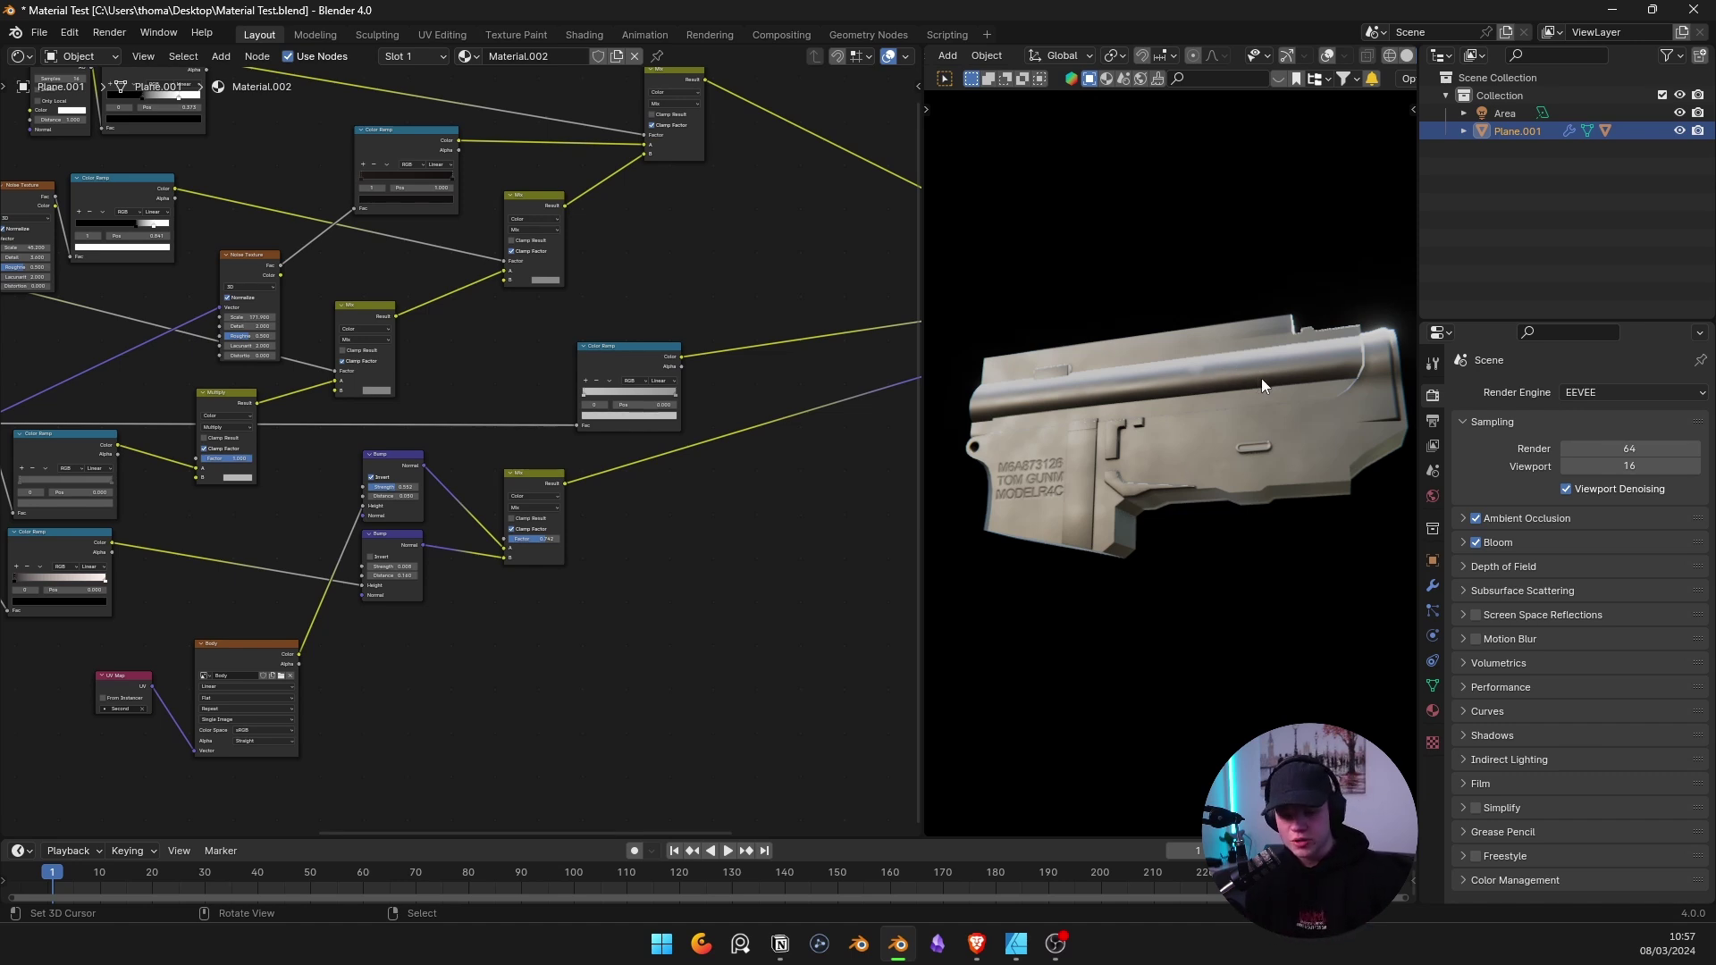
middle_click_drag(1262, 378, 1017, 448)
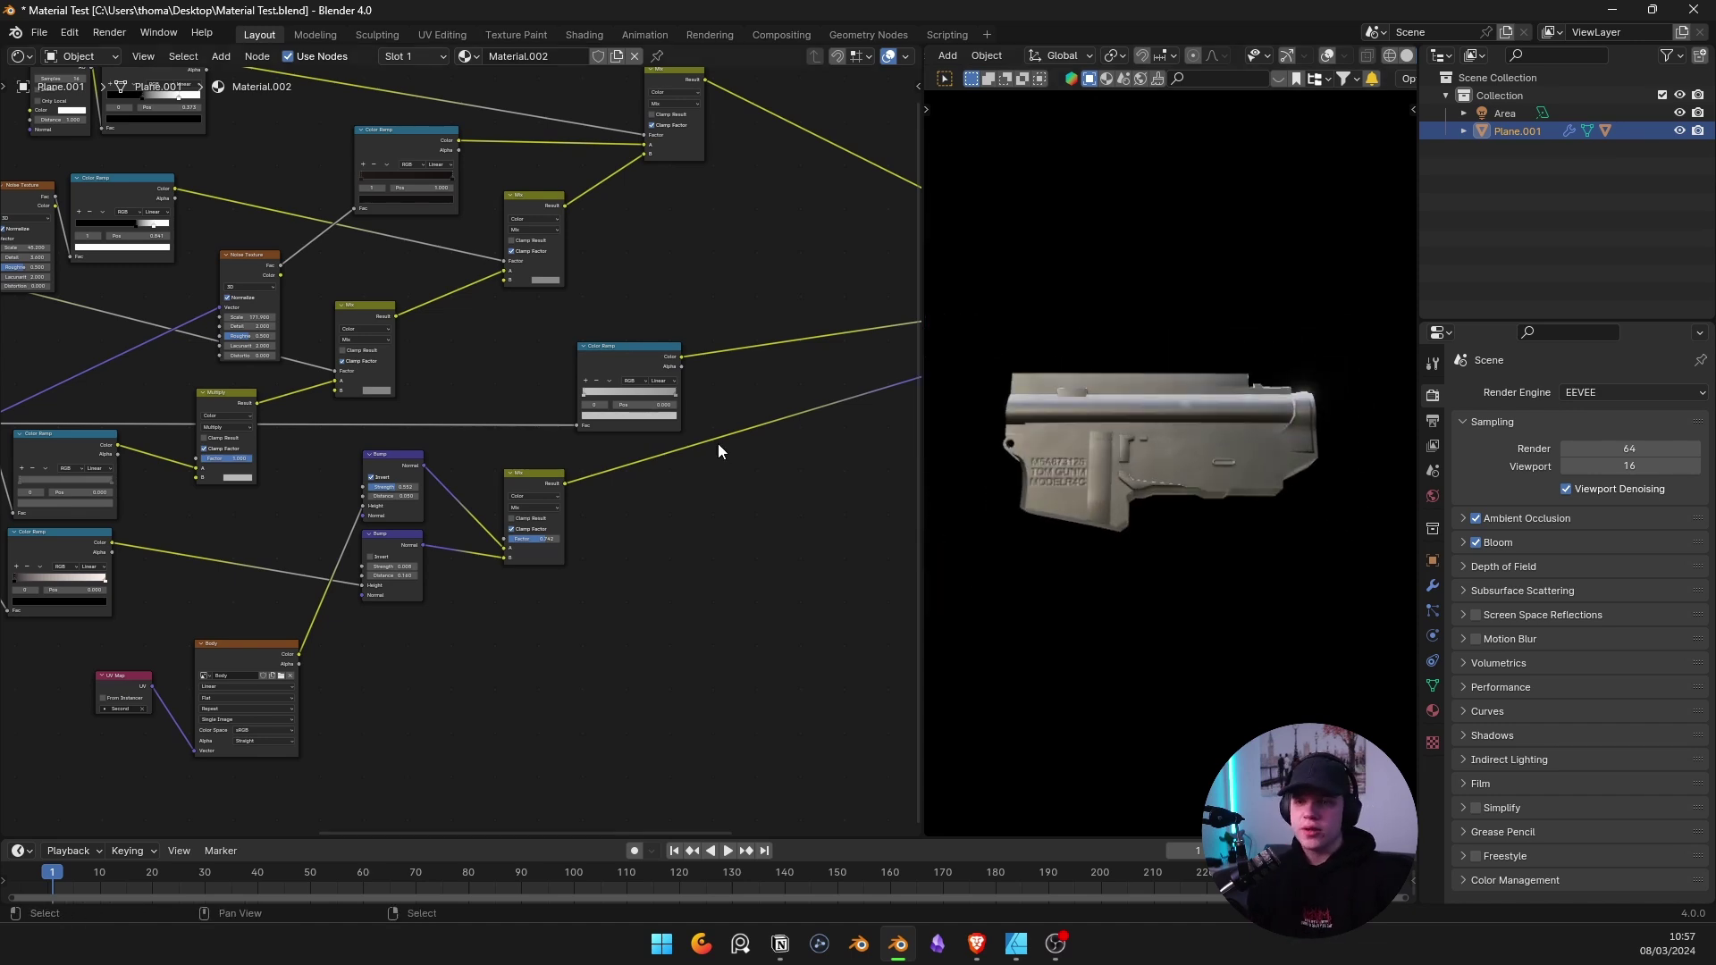
Add an unconnected Image Texture node below the Principled BSDF.
scroll(812, 406, "down", 5)
middle_click_drag(833, 403, 638, 400)
scroll(713, 441, "up", 2)
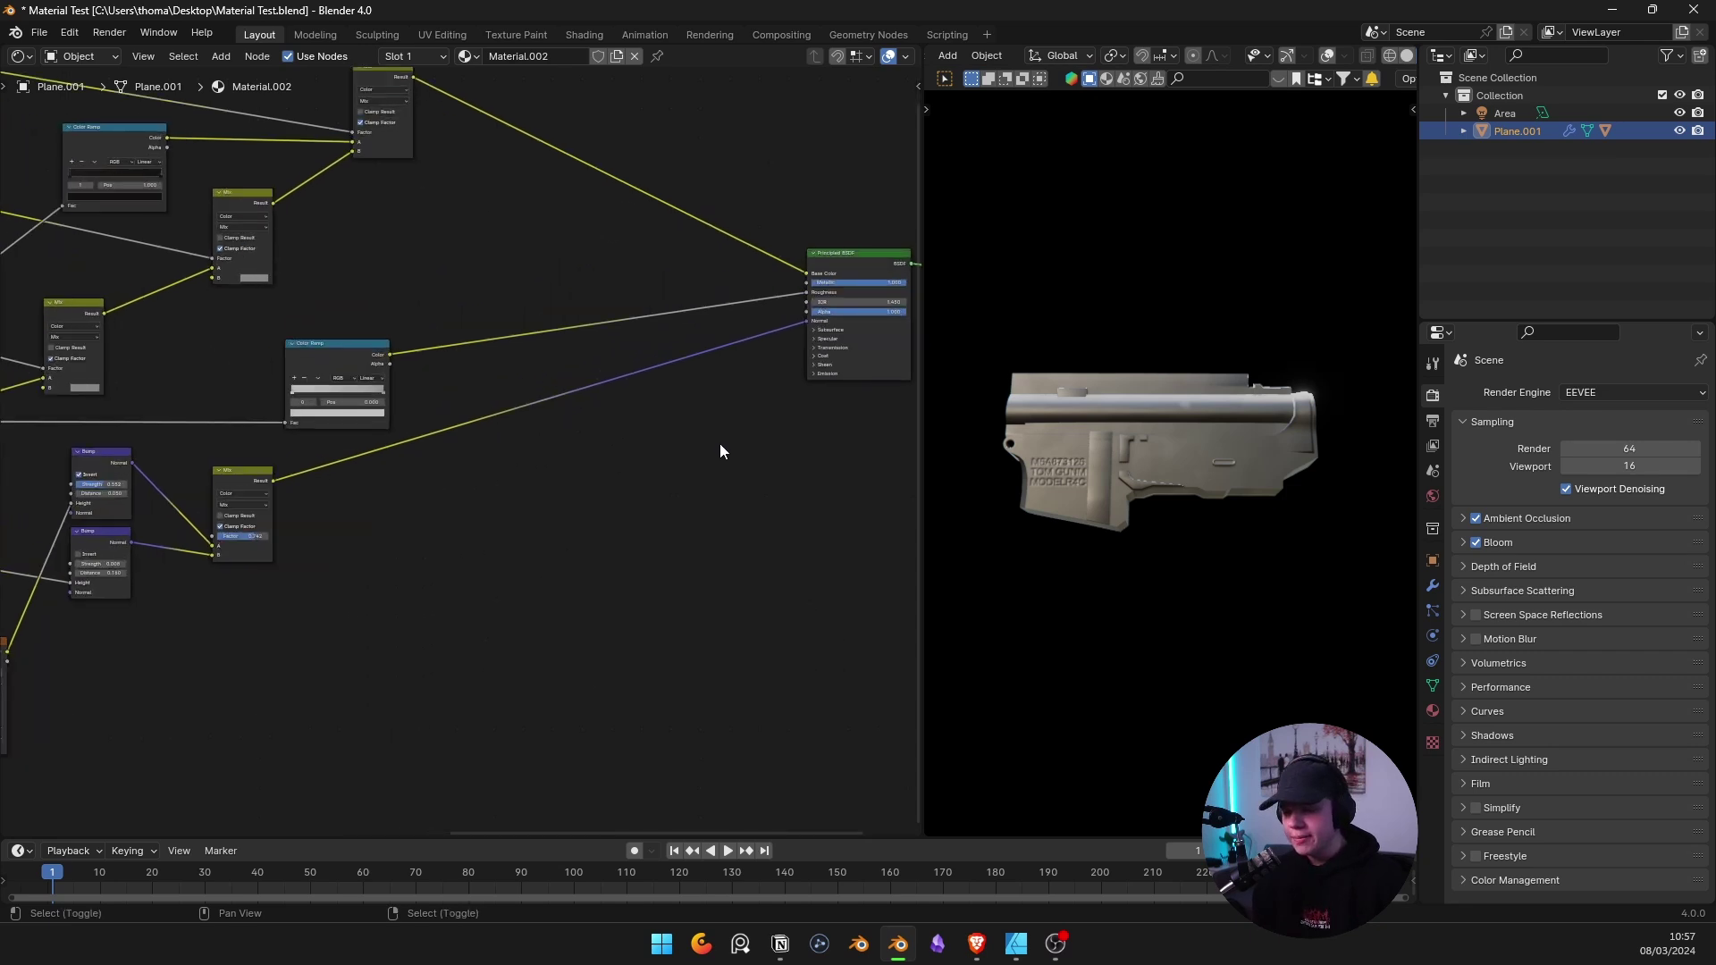
key("shift+a")
type("image")
key("Return")
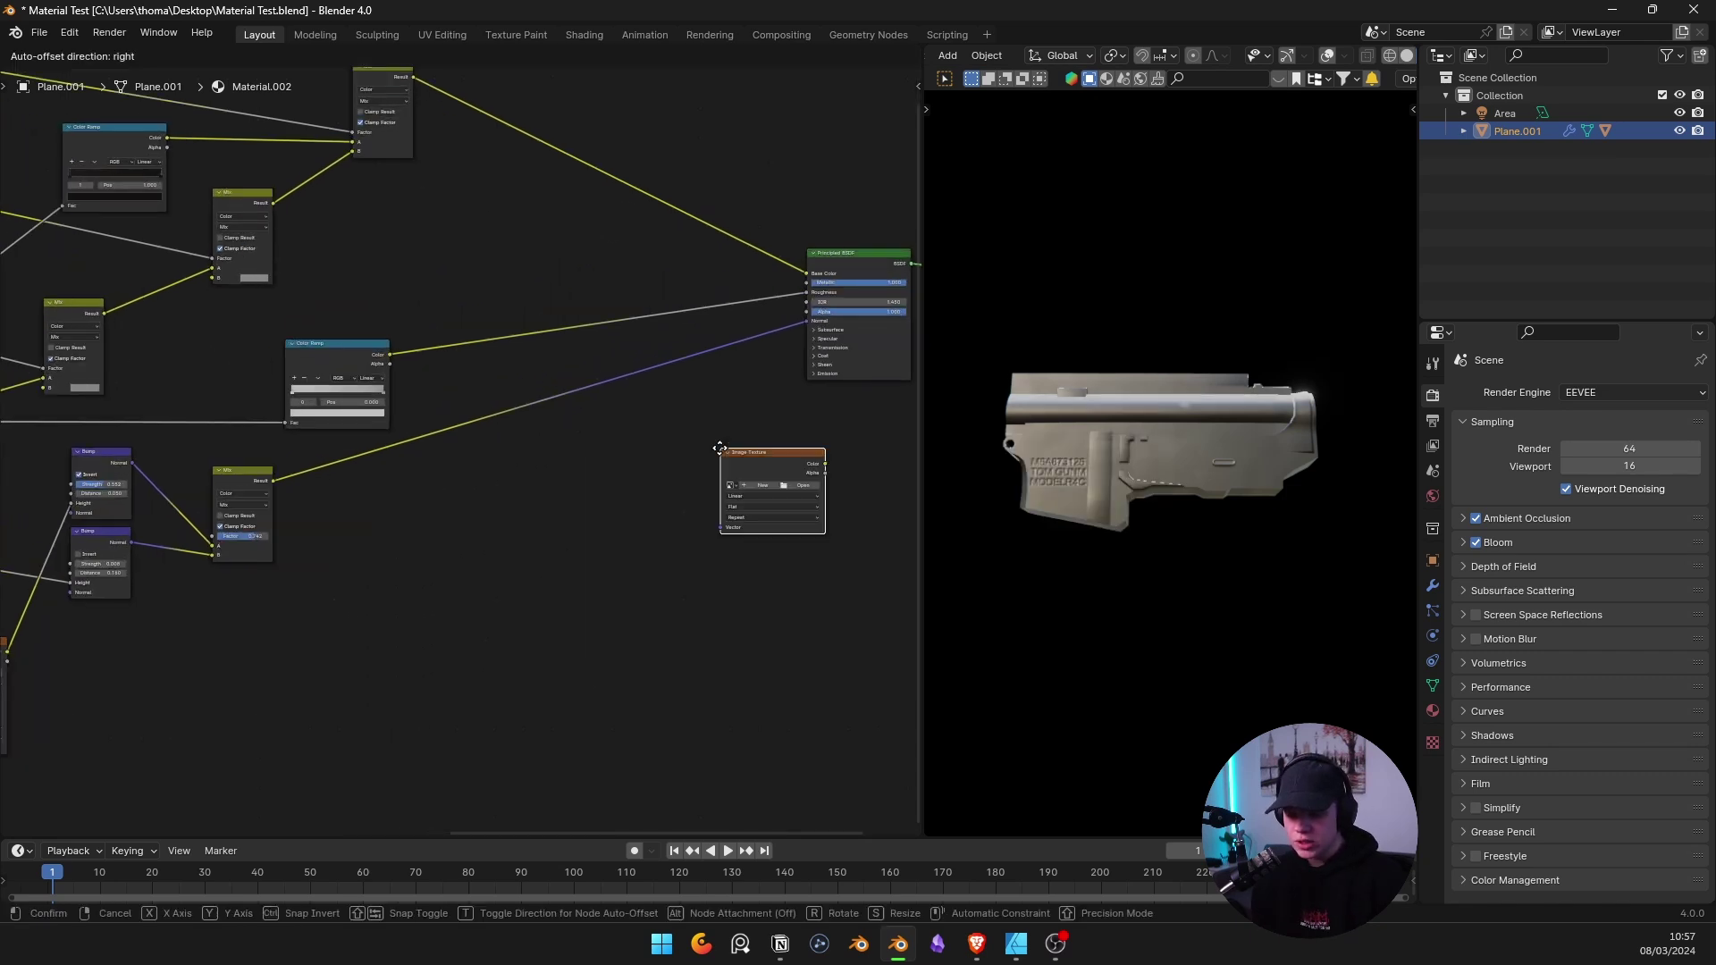
left_click(664, 469)
Switch the viewport to solid shading and create a new image in the added Image Texture node.
key("z")
left_click(1258, 442)
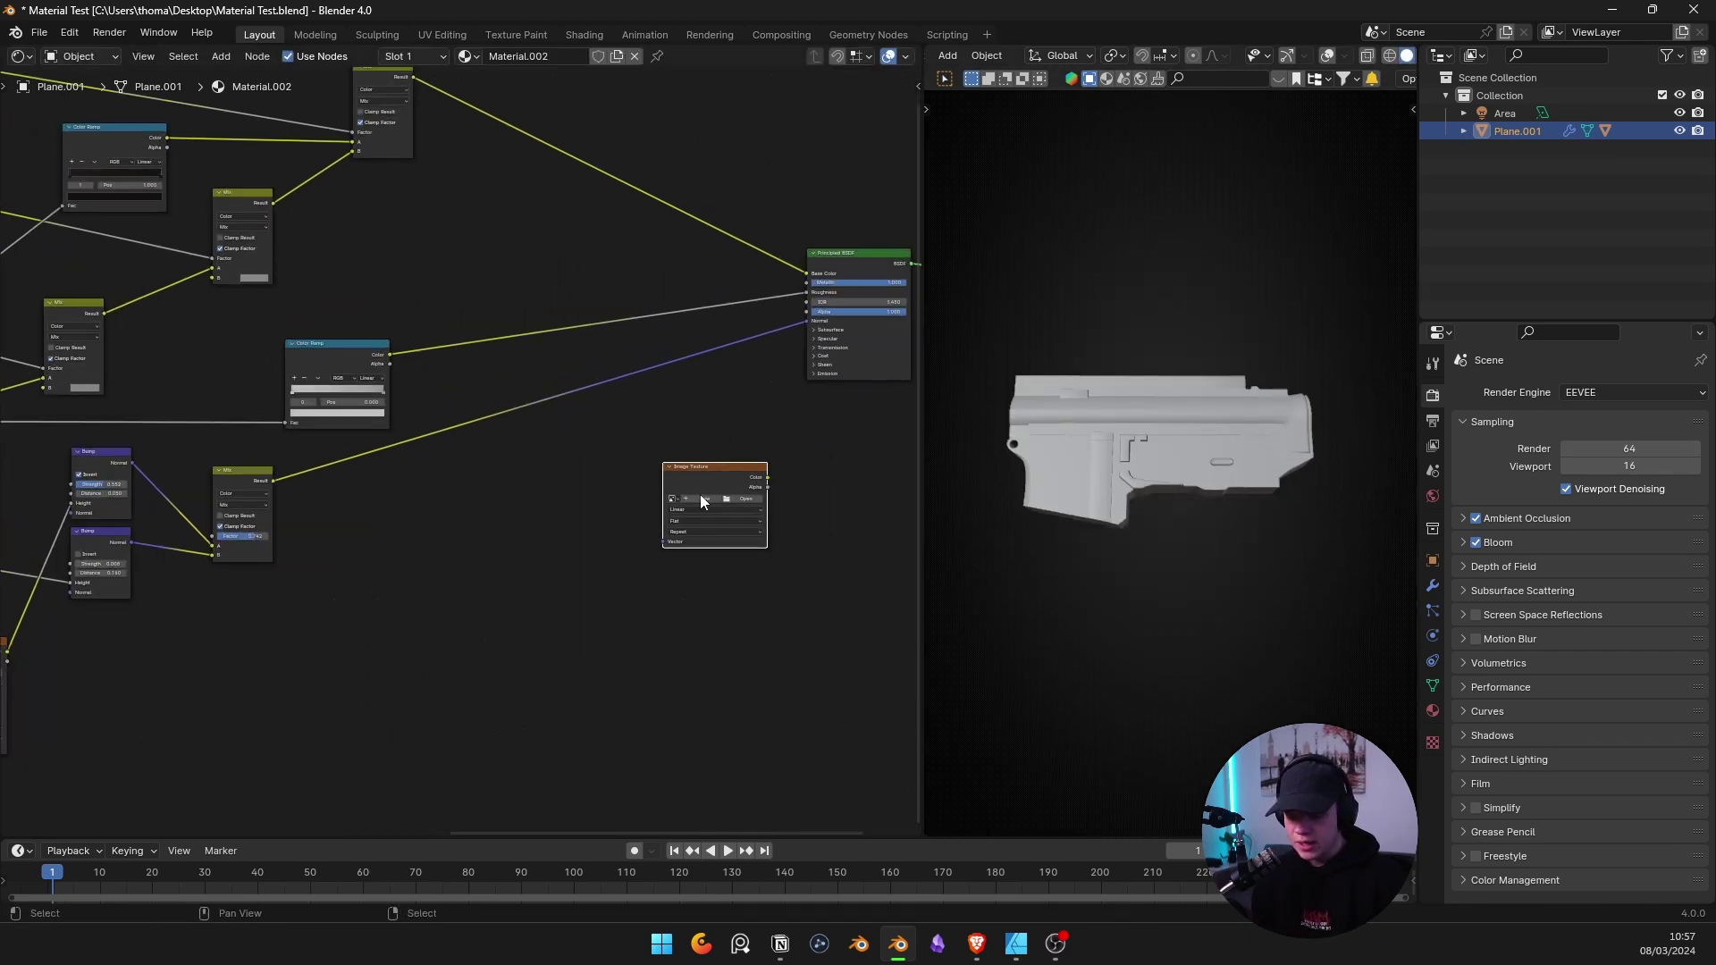
left_click(702, 498)
left_click(716, 682)
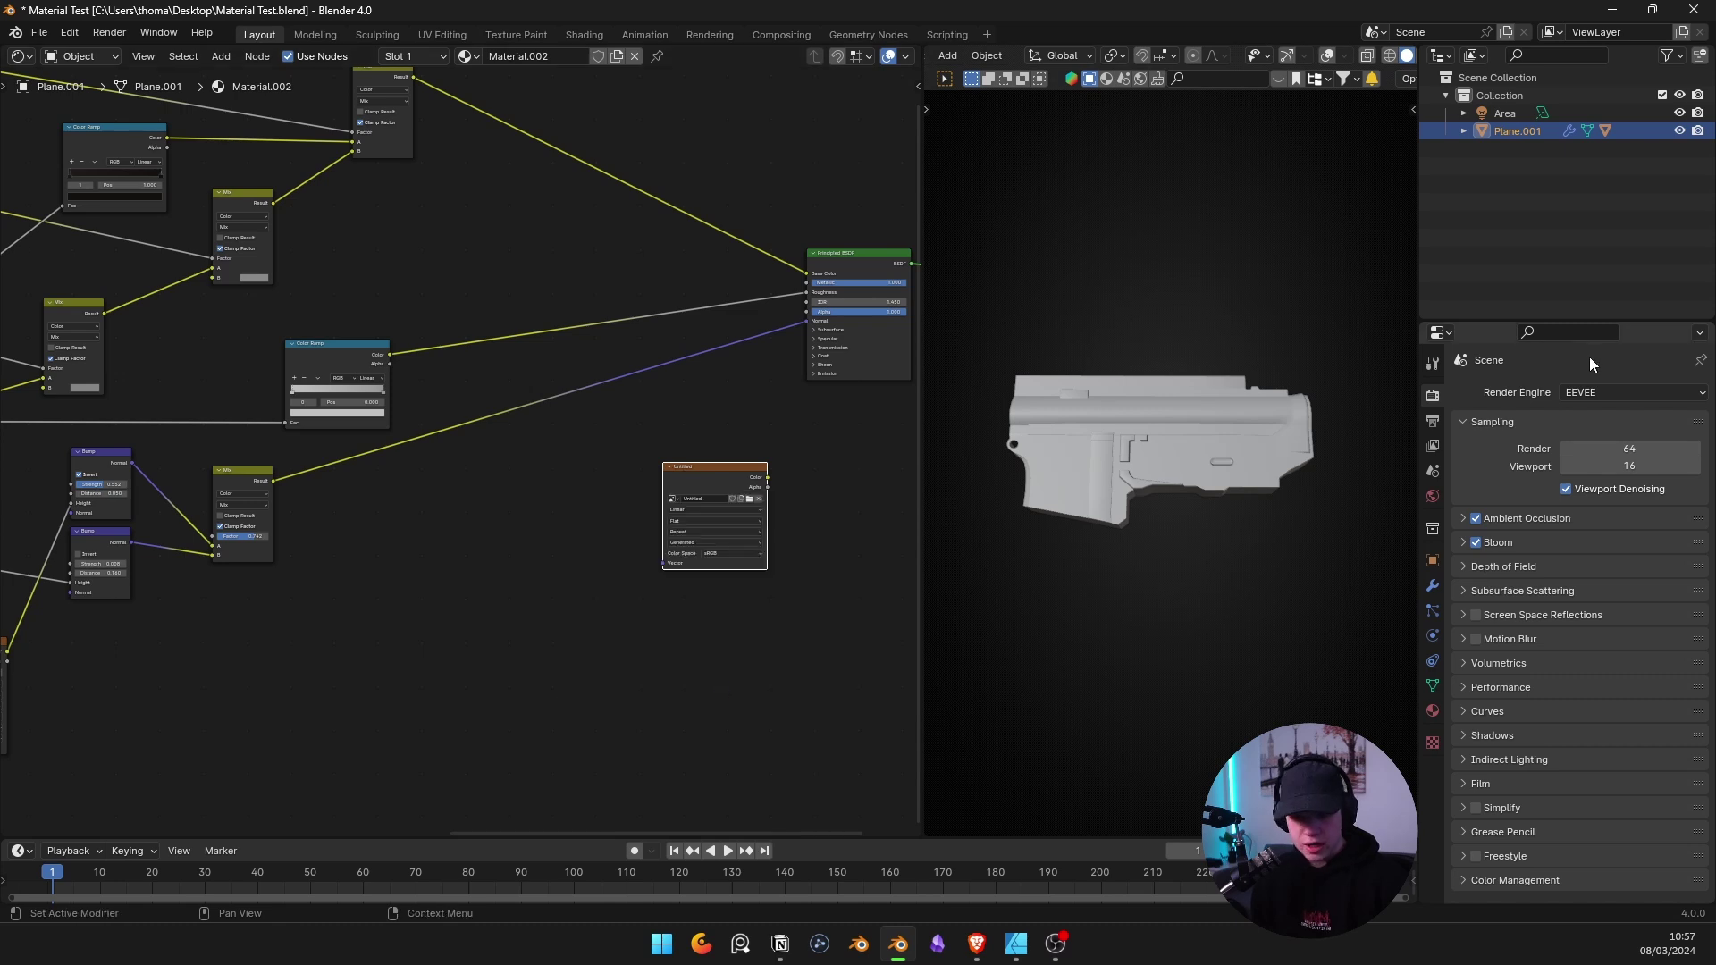
Set the render engine to Cycles and the render max samples to 1.
left_click(1592, 393)
left_click(1599, 452)
scroll(1526, 473, "down", 5)
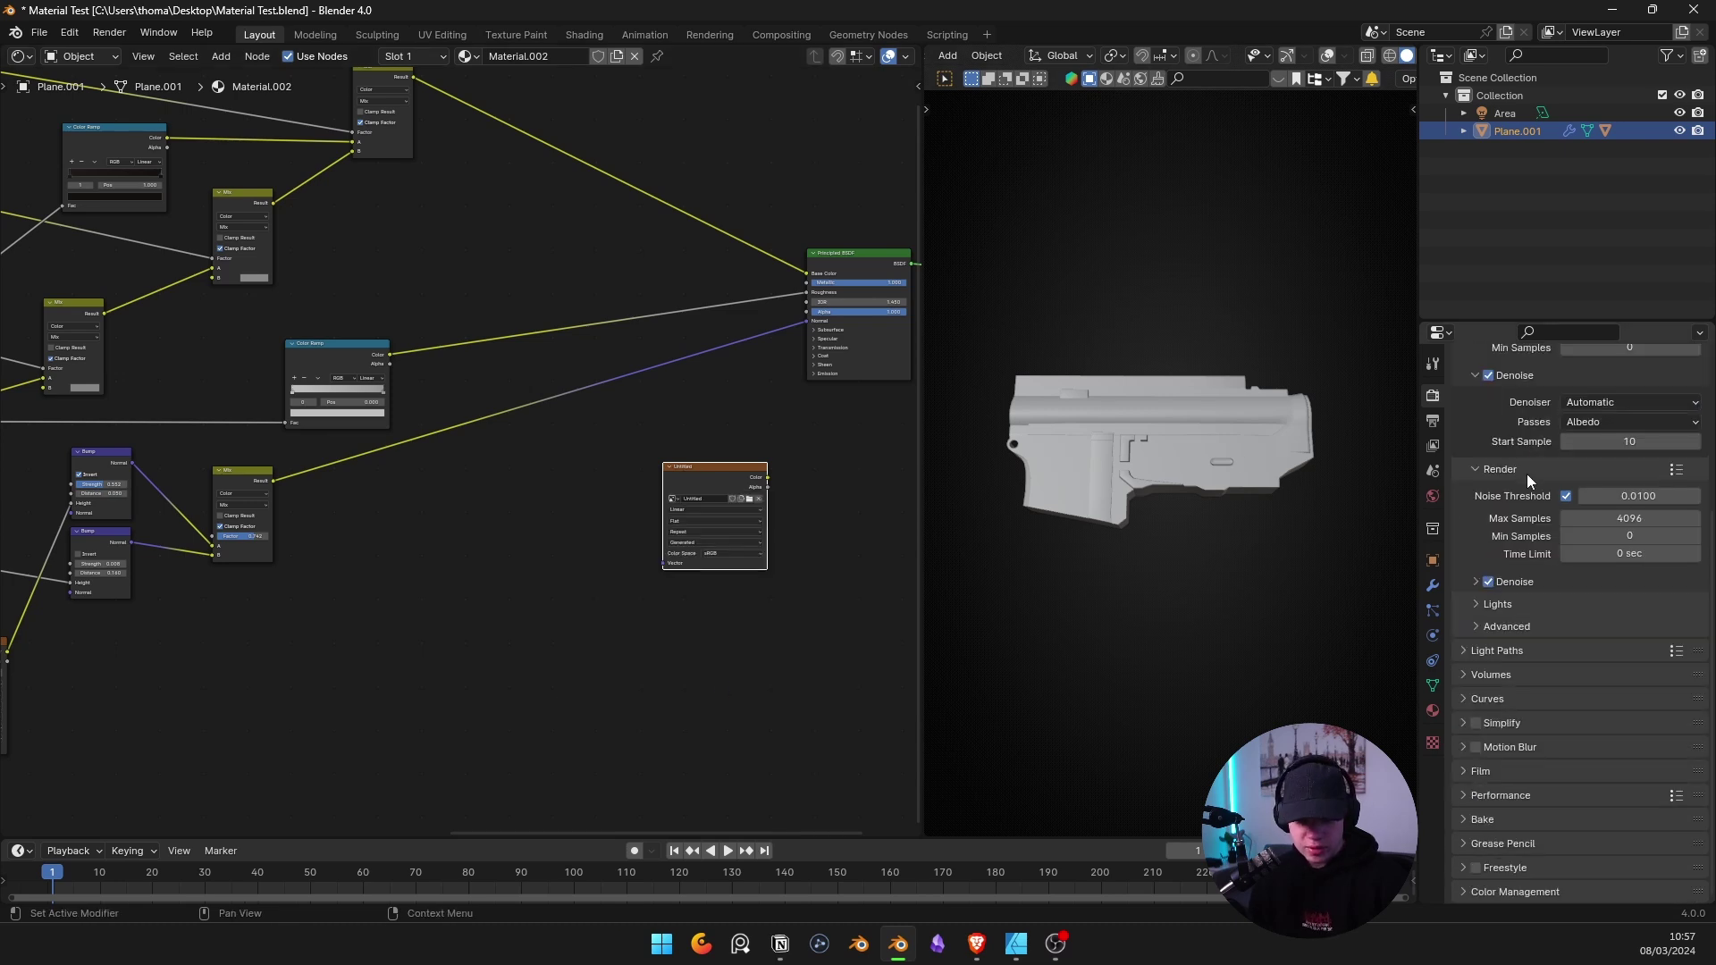
scroll(1578, 474, "up", 4)
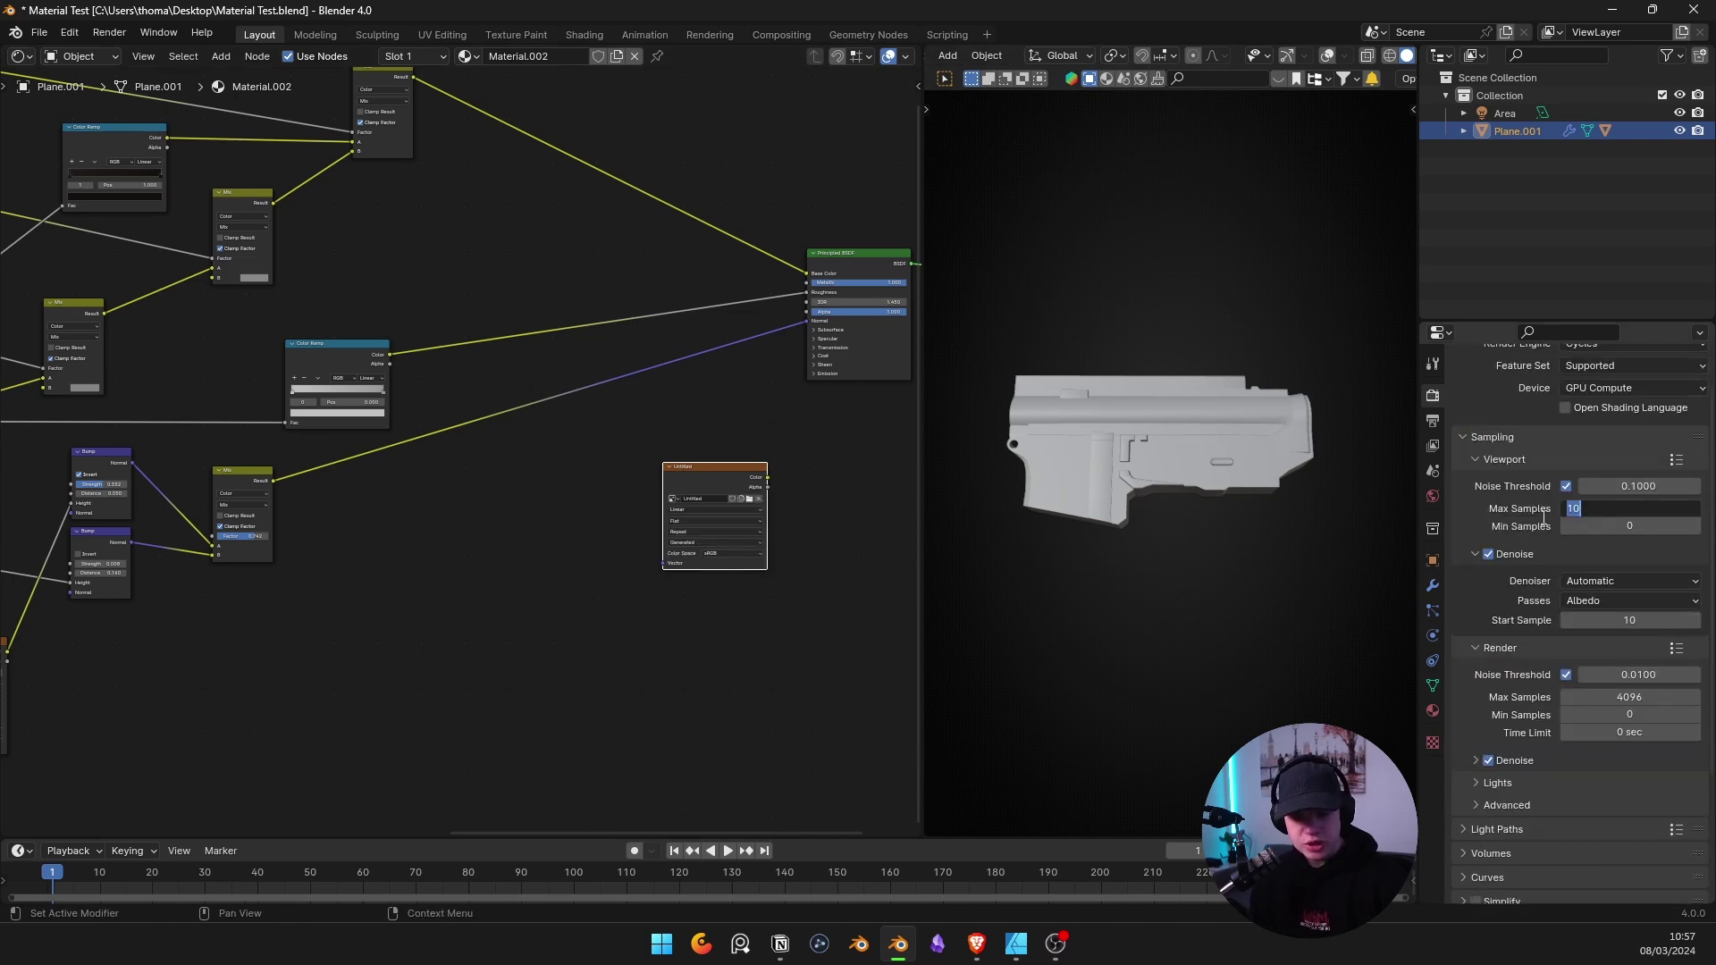
left_click(1593, 690)
type("1")
key("Return")
Set the bake type to Diffuse with only the Color contribution enabled, and start the bake.
scroll(1511, 657, "down", 5)
left_click(1483, 820)
scroll(1612, 776, "down", 8)
left_click(1621, 569)
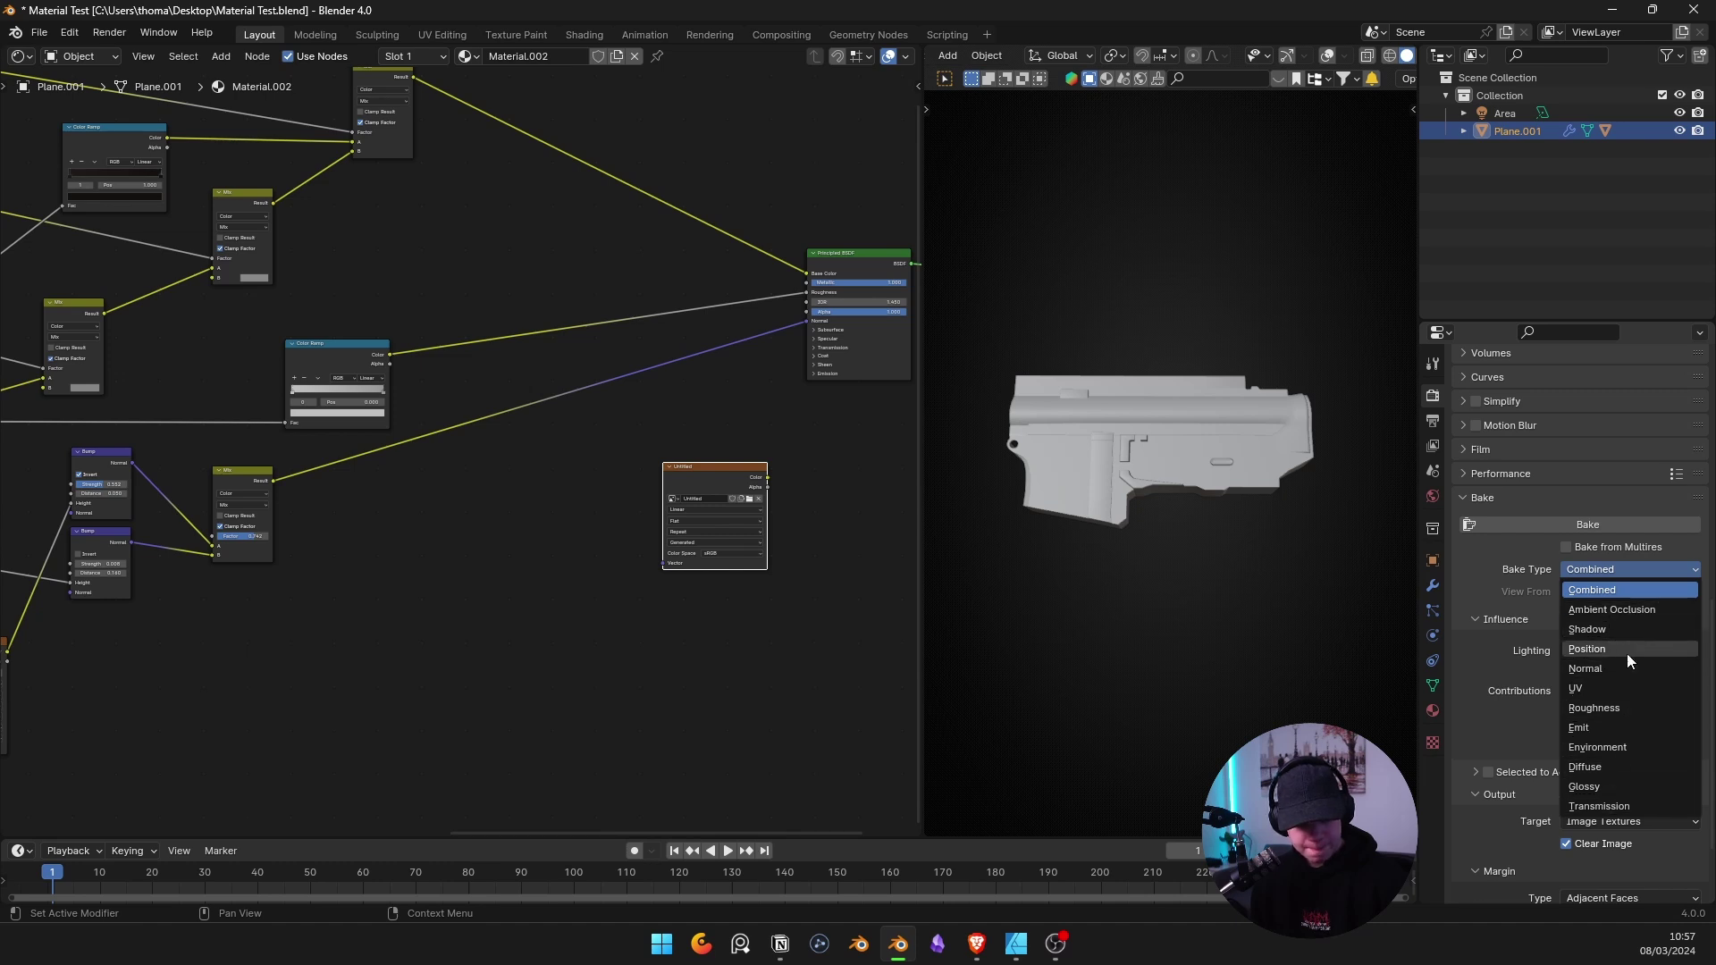
left_click(1612, 774)
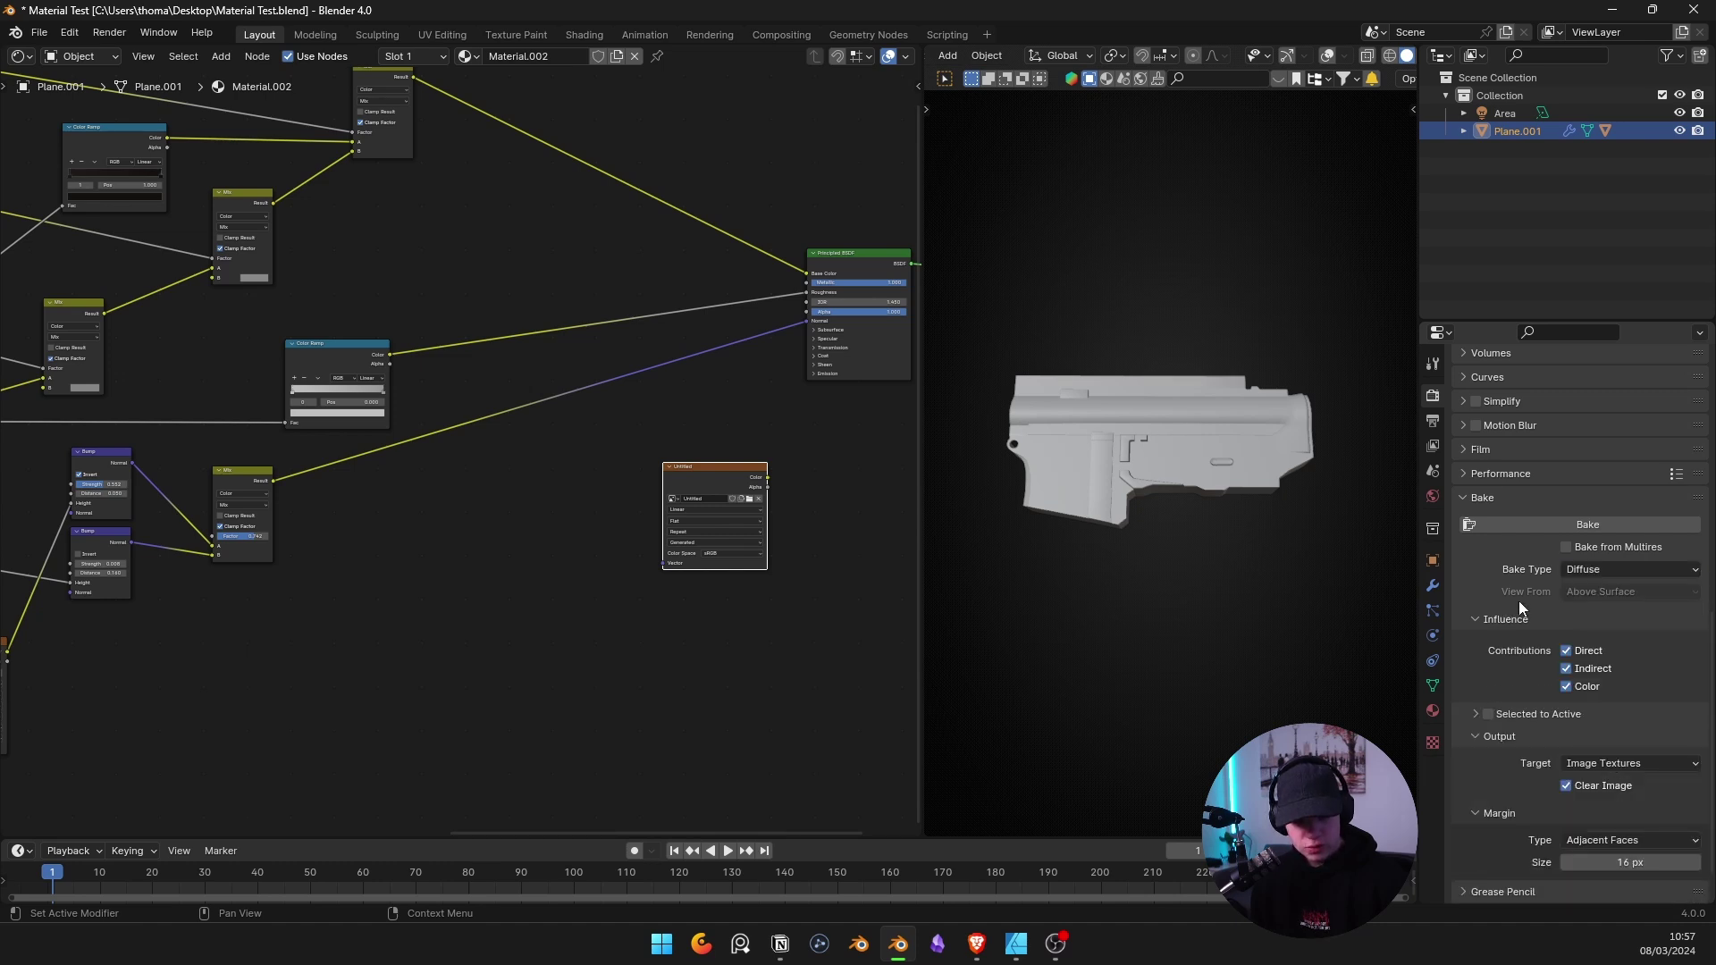
left_click(1591, 668)
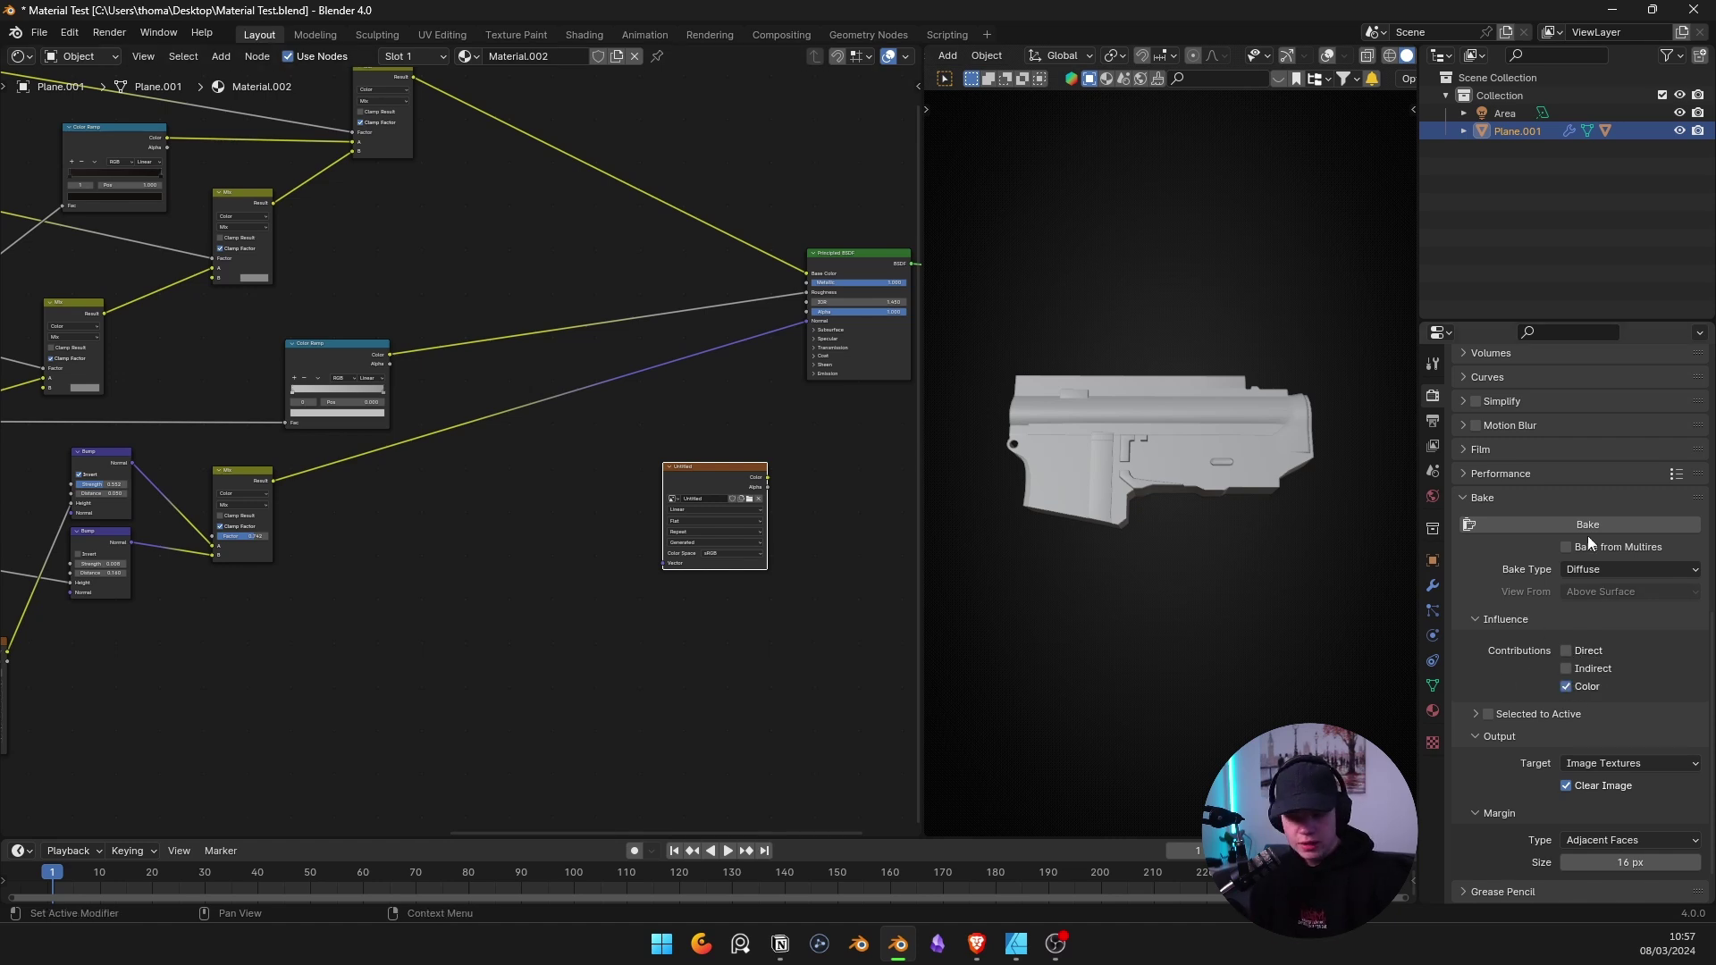
scroll(1555, 580, "down", 1)
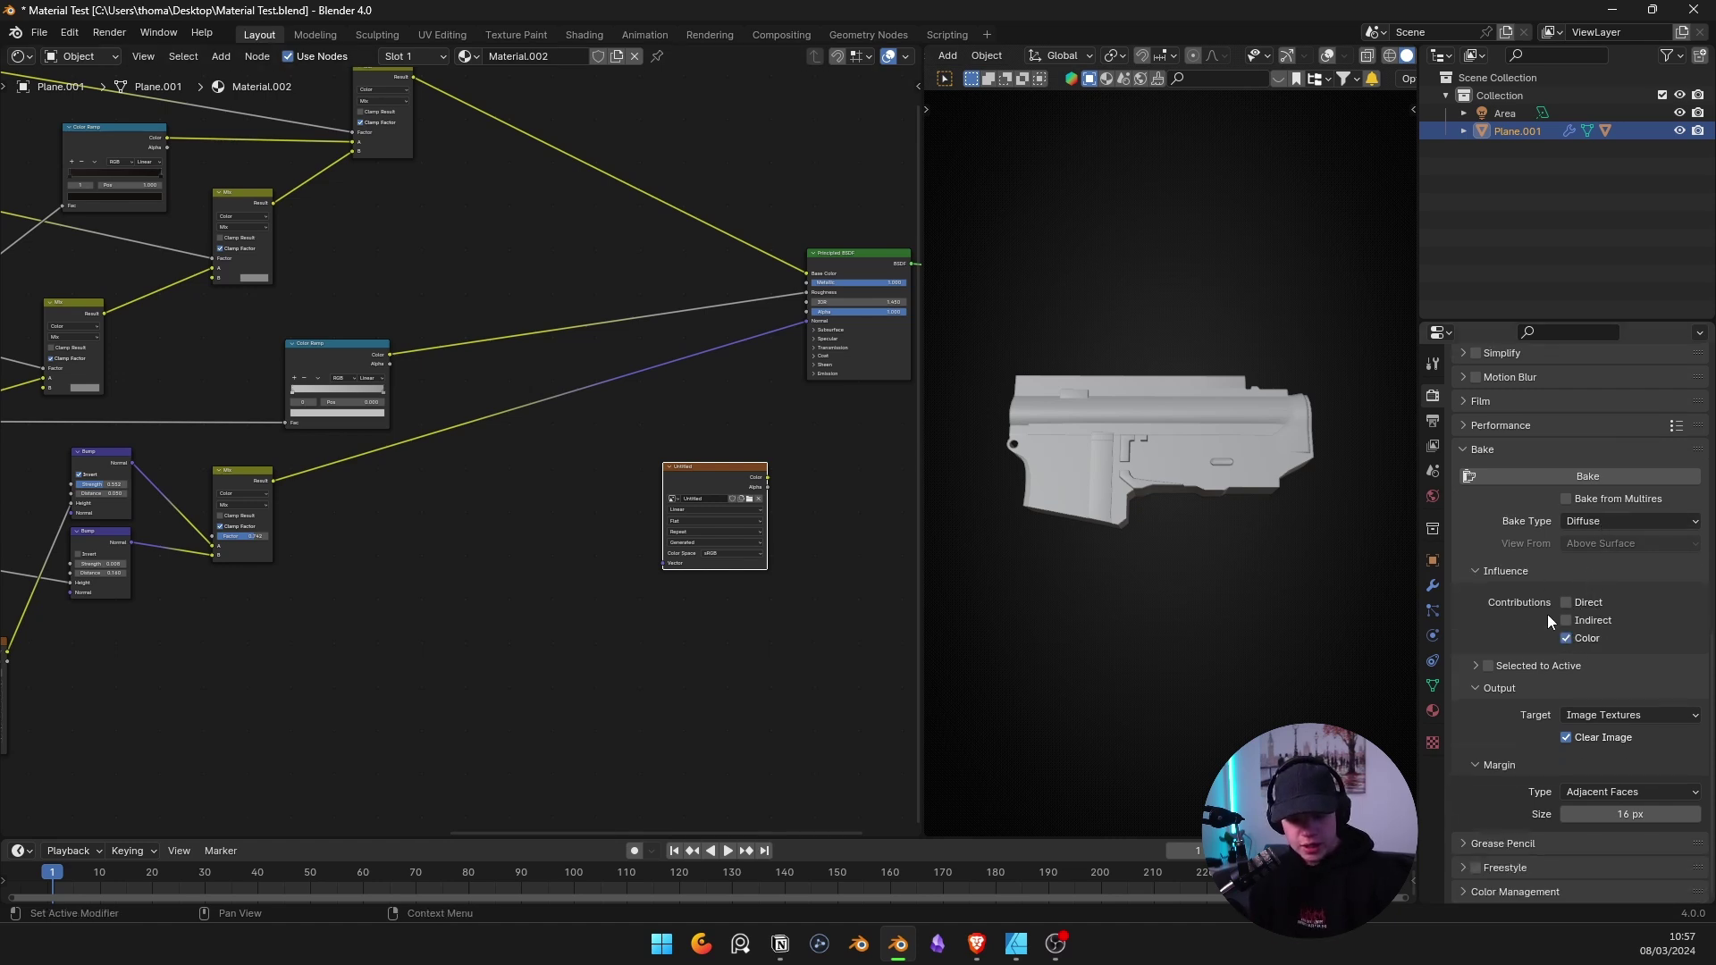
left_click(1590, 478)
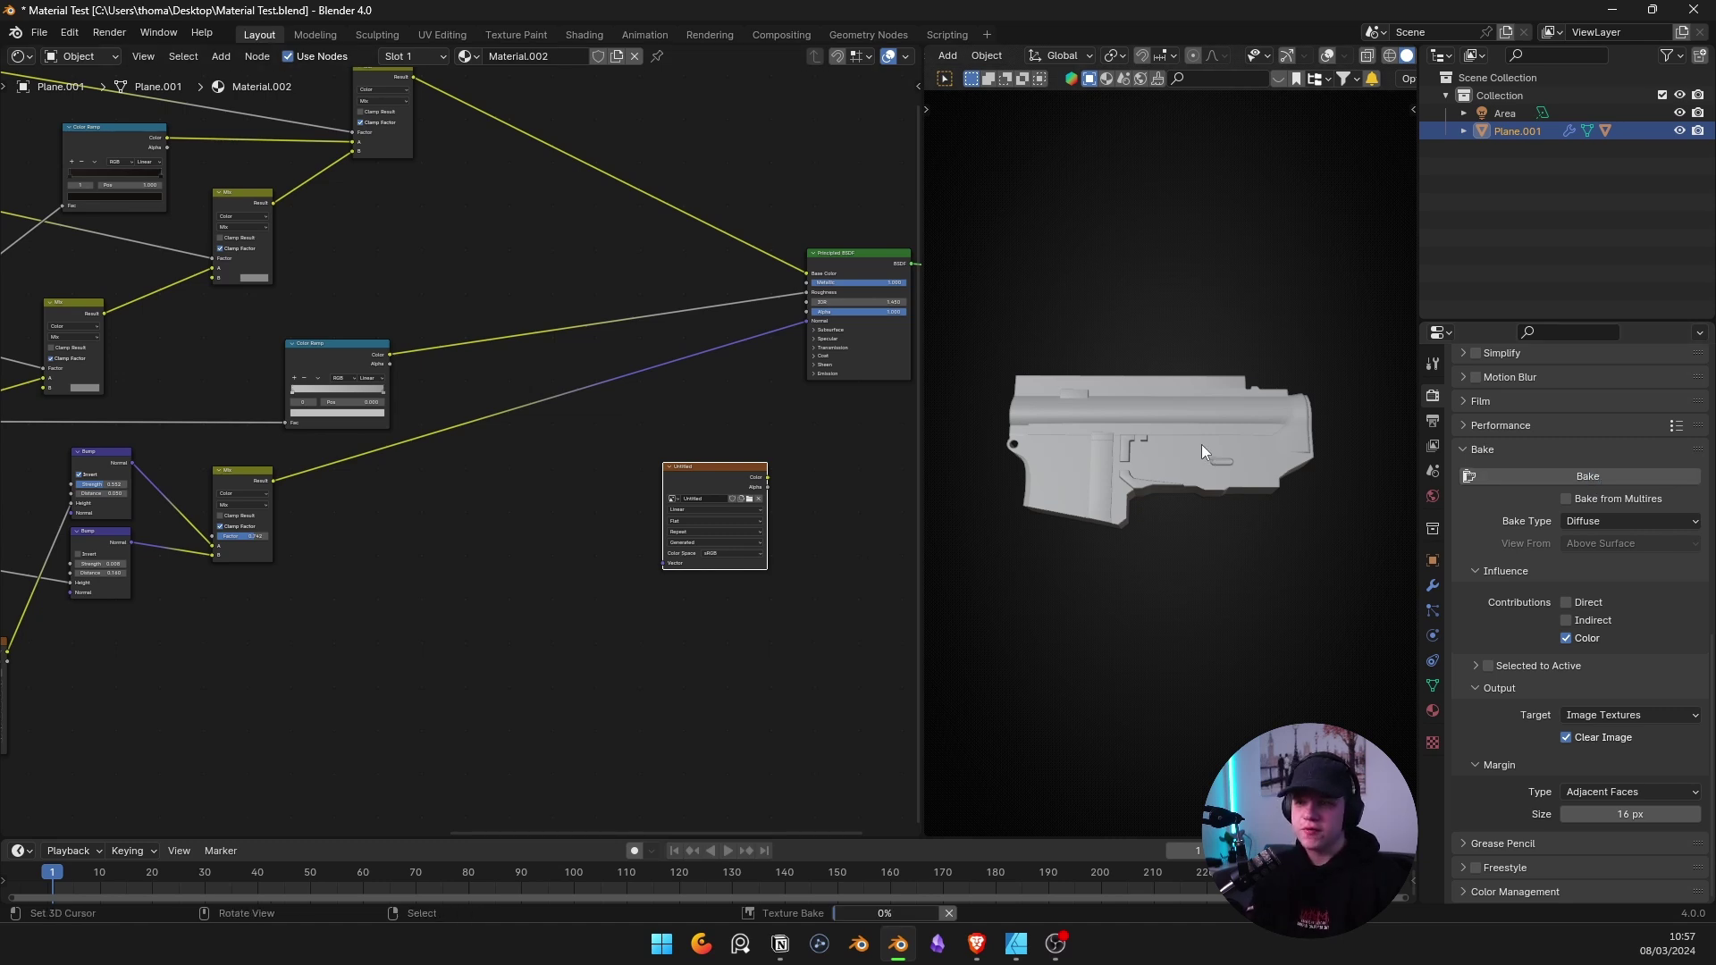
middle_click_drag(1153, 501, 1225, 541)
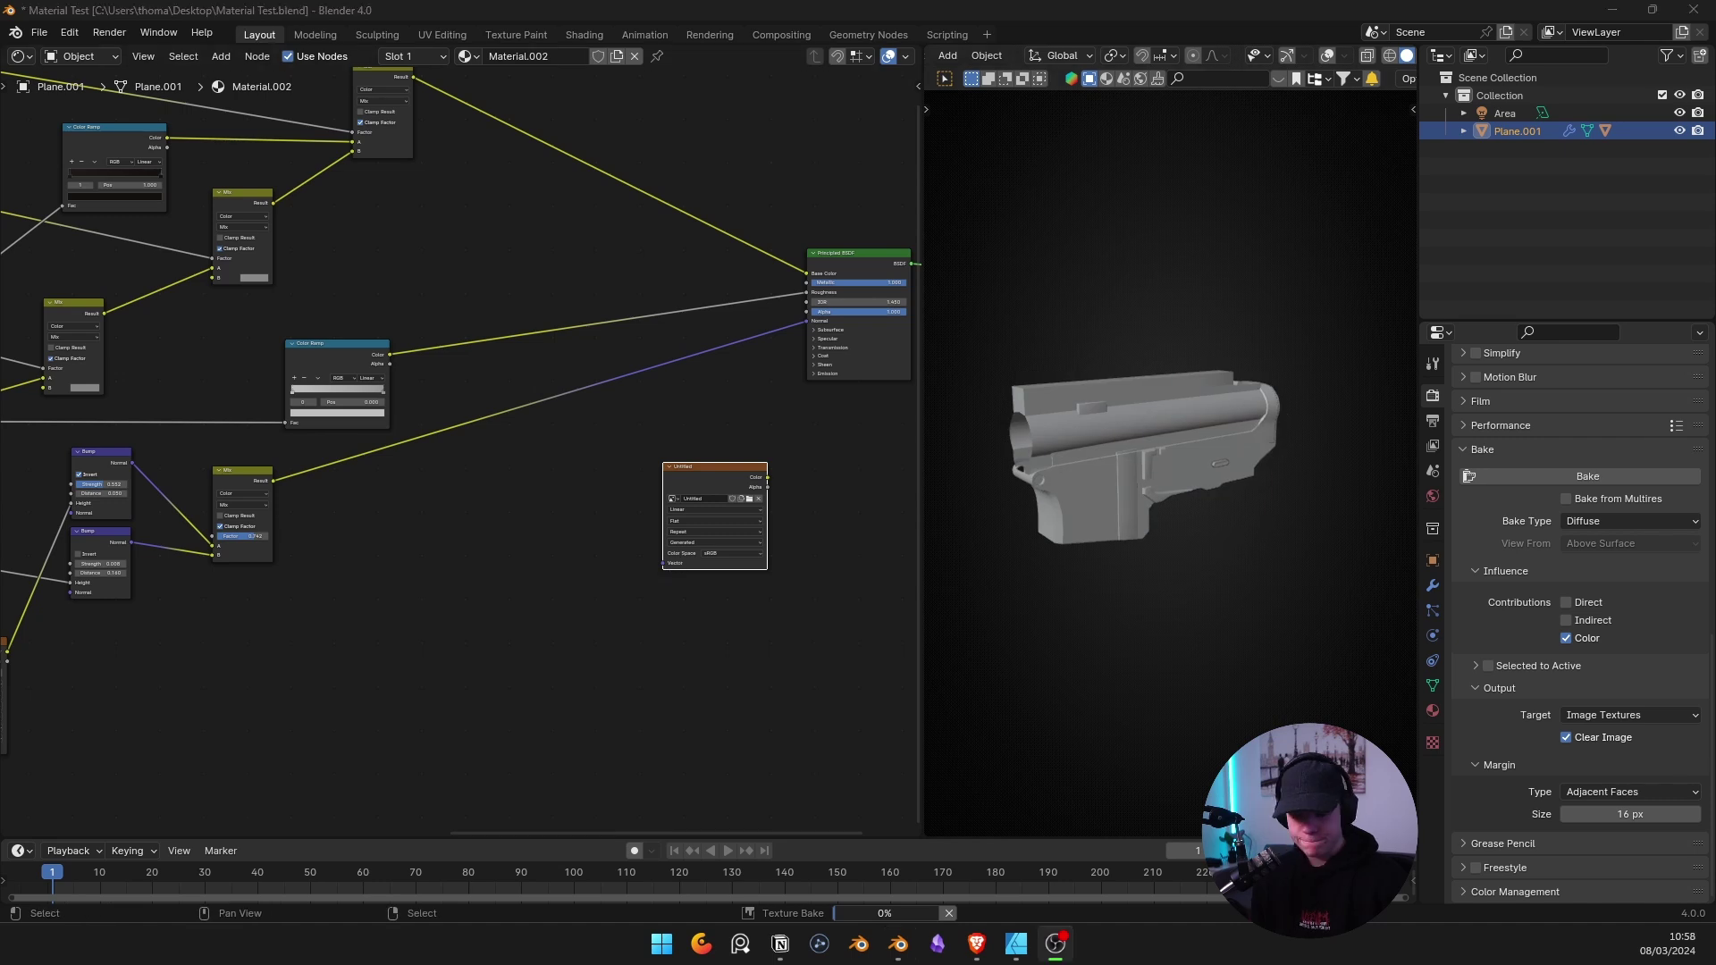
scroll(565, 321, "down", 3)
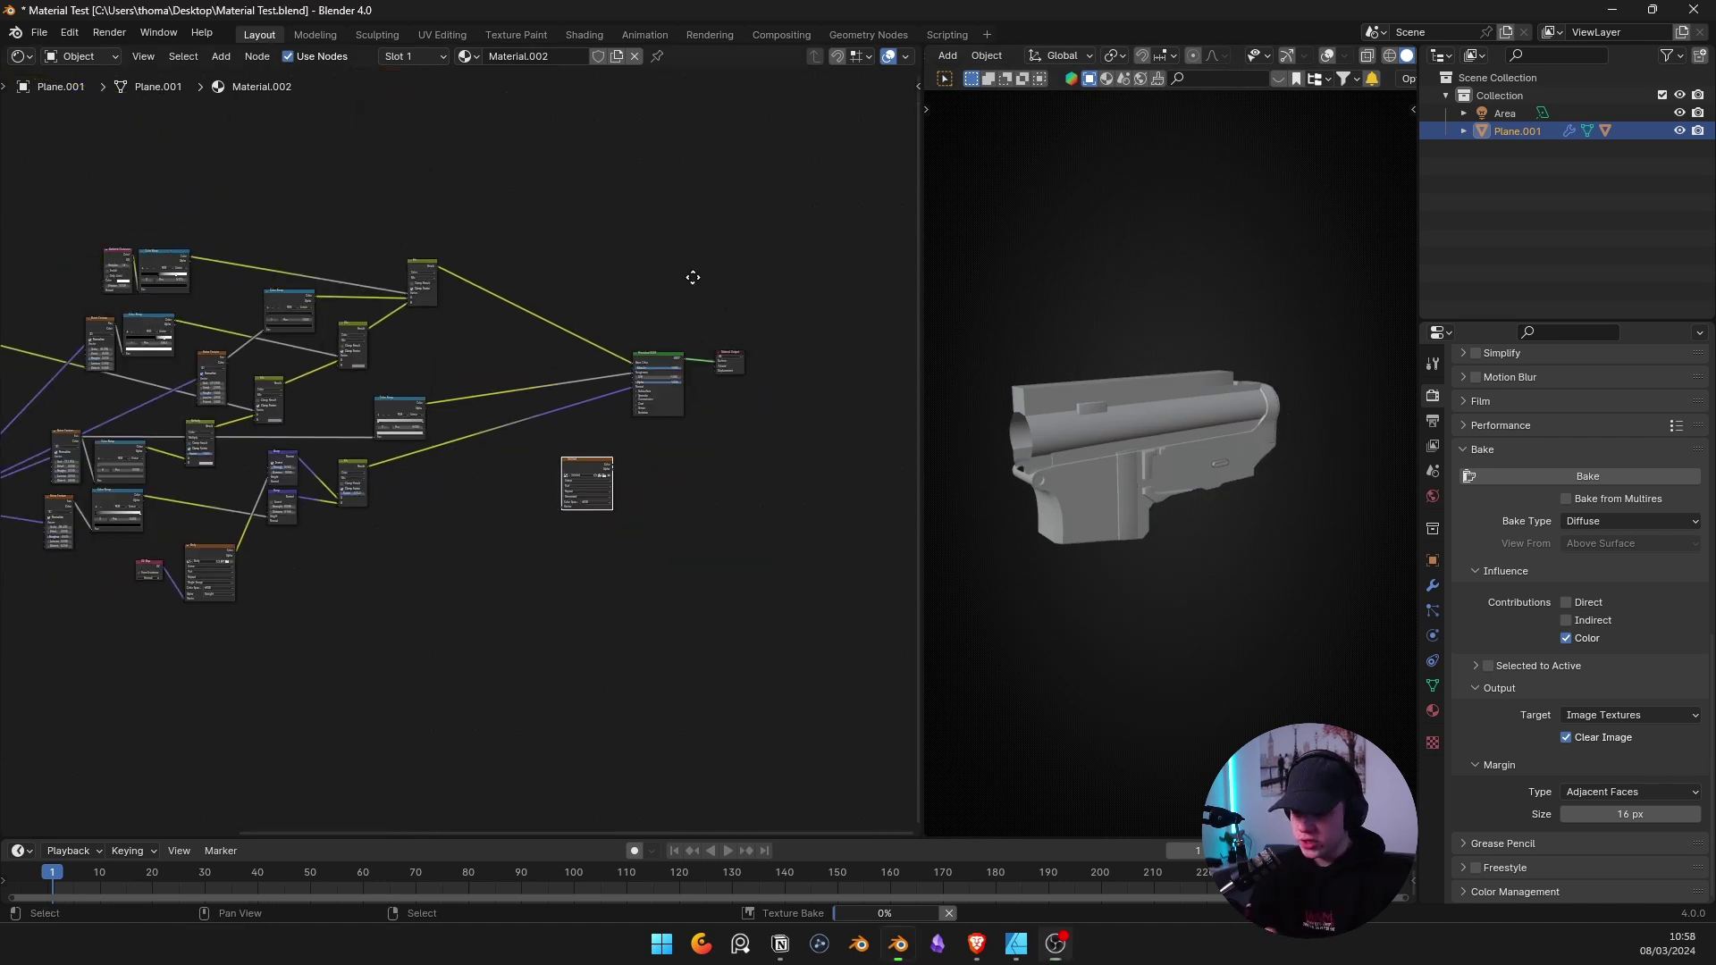
scroll(701, 276, "left", 2, "ctrl")
scroll(711, 375, "up", 2)
scroll(757, 476, "right", 2, "ctrl")
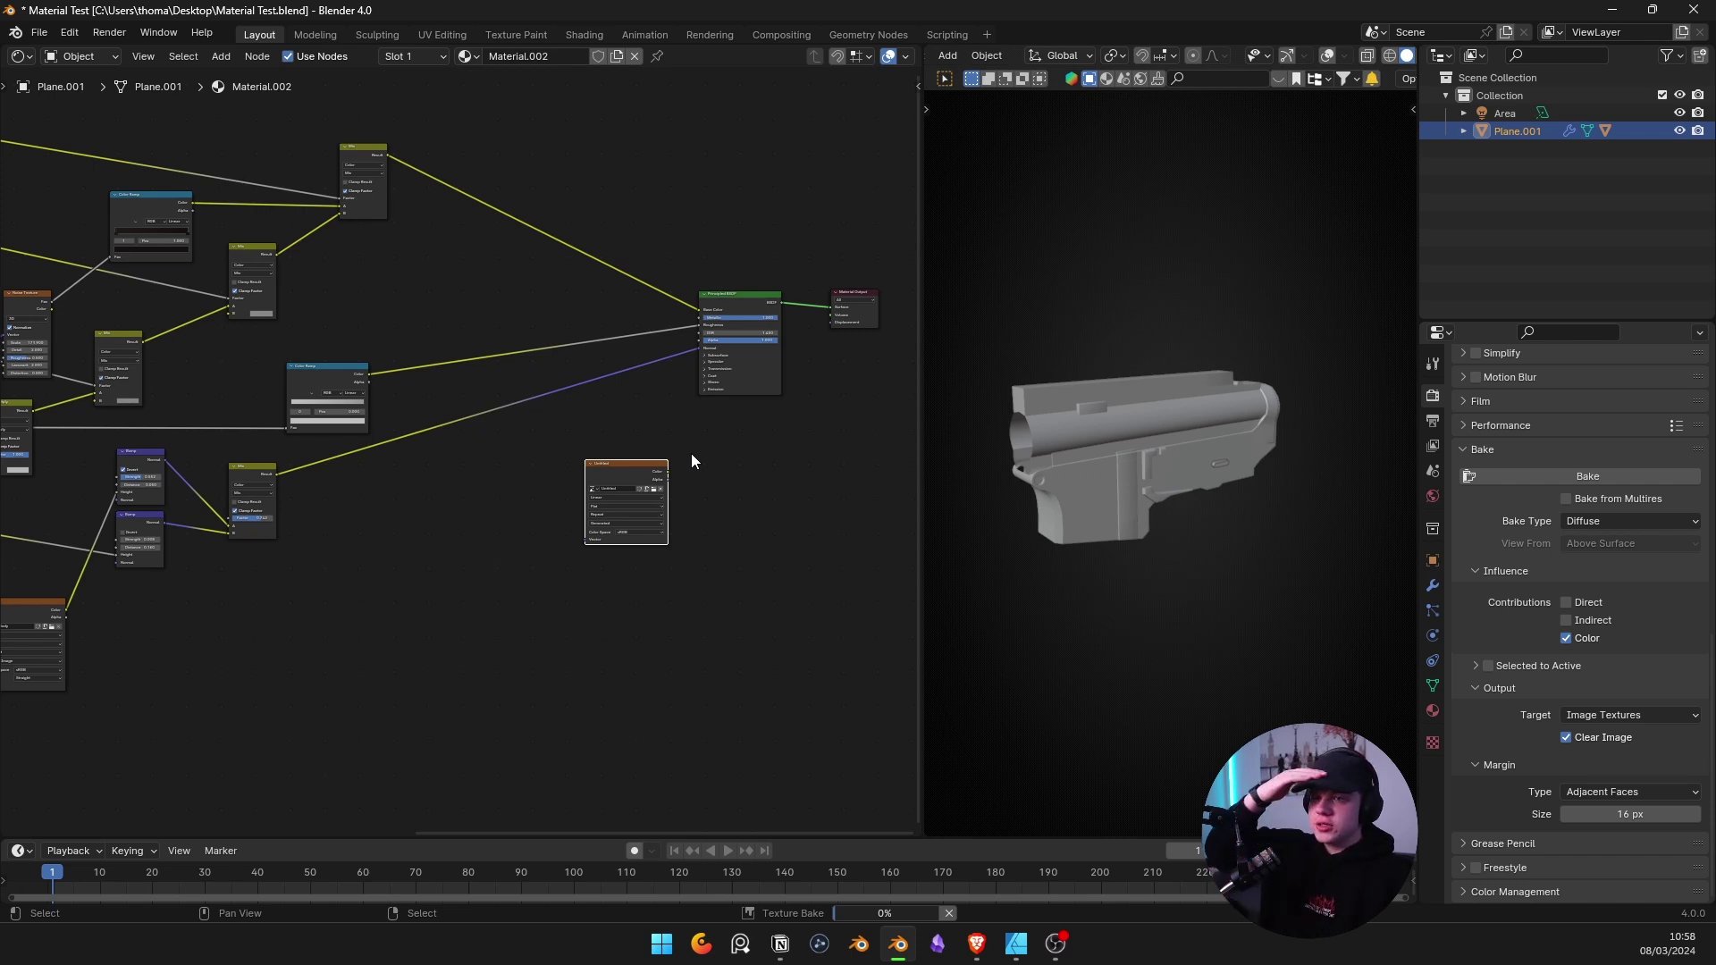
Display the gun with its shaded material while the bake runs and inspect it from several angles.
middle_click_drag(1189, 474, 1238, 487)
key("z")
scroll(1220, 599, "up", 2)
middle_click_drag(1220, 598, 1220, 536)
middle_click_drag(1220, 536, 1261, 581, "shift")
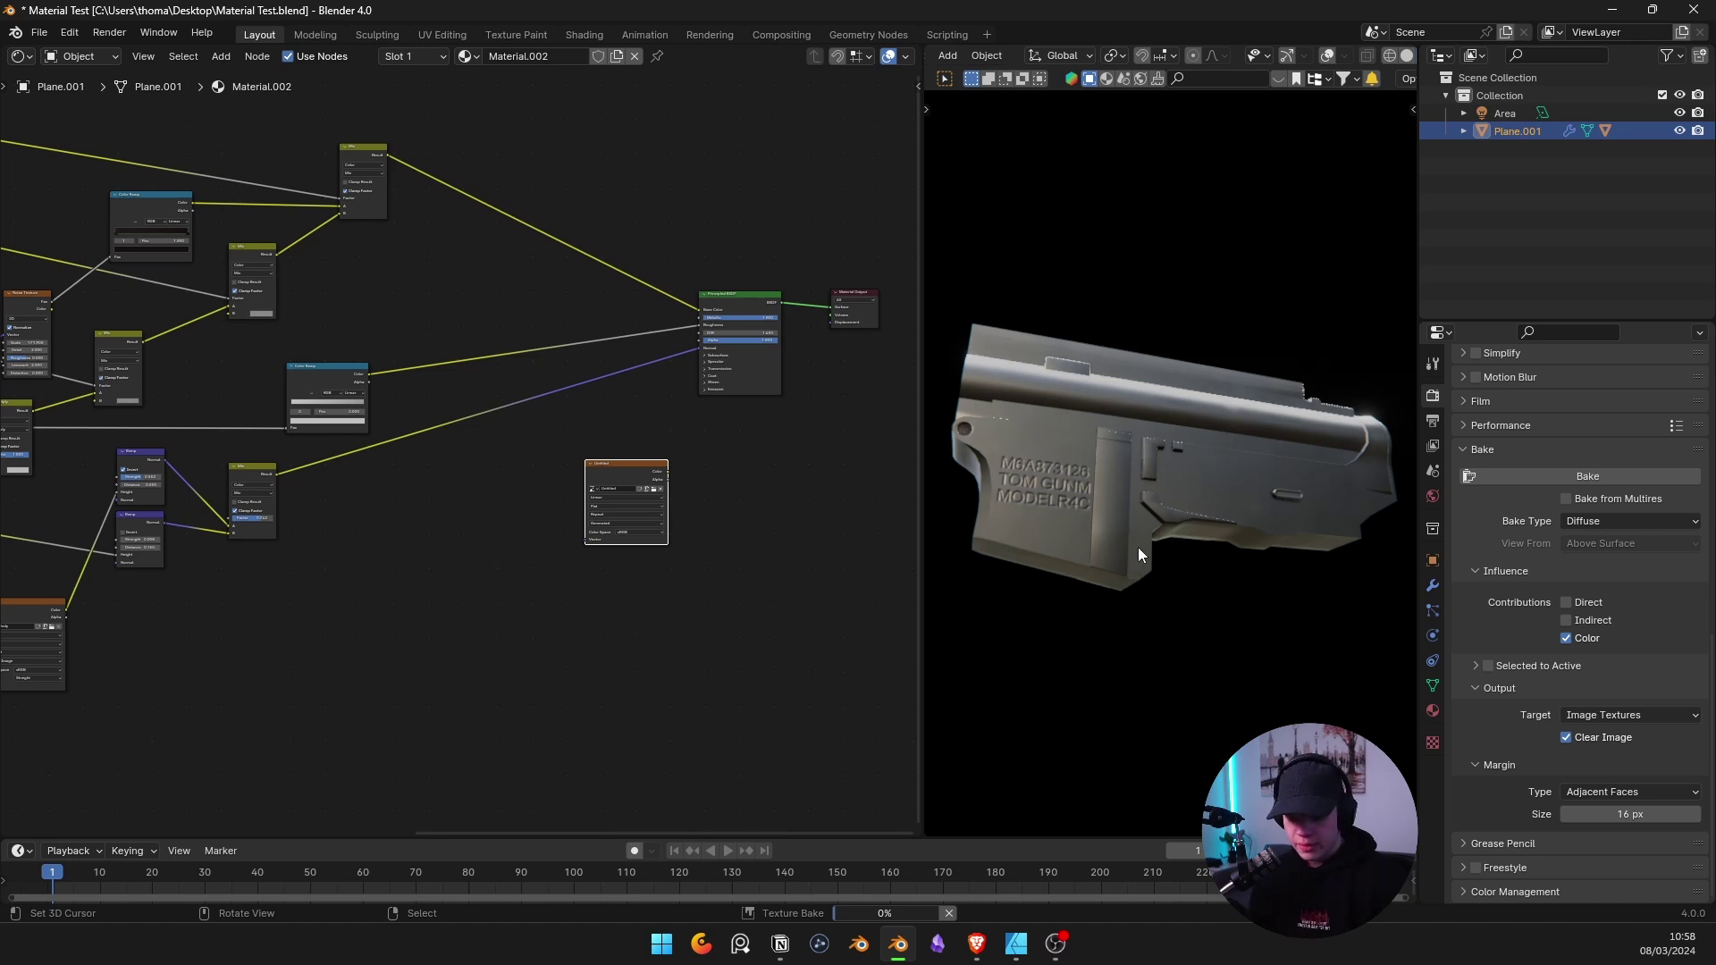
scroll(548, 582, "left", 1, "ctrl")
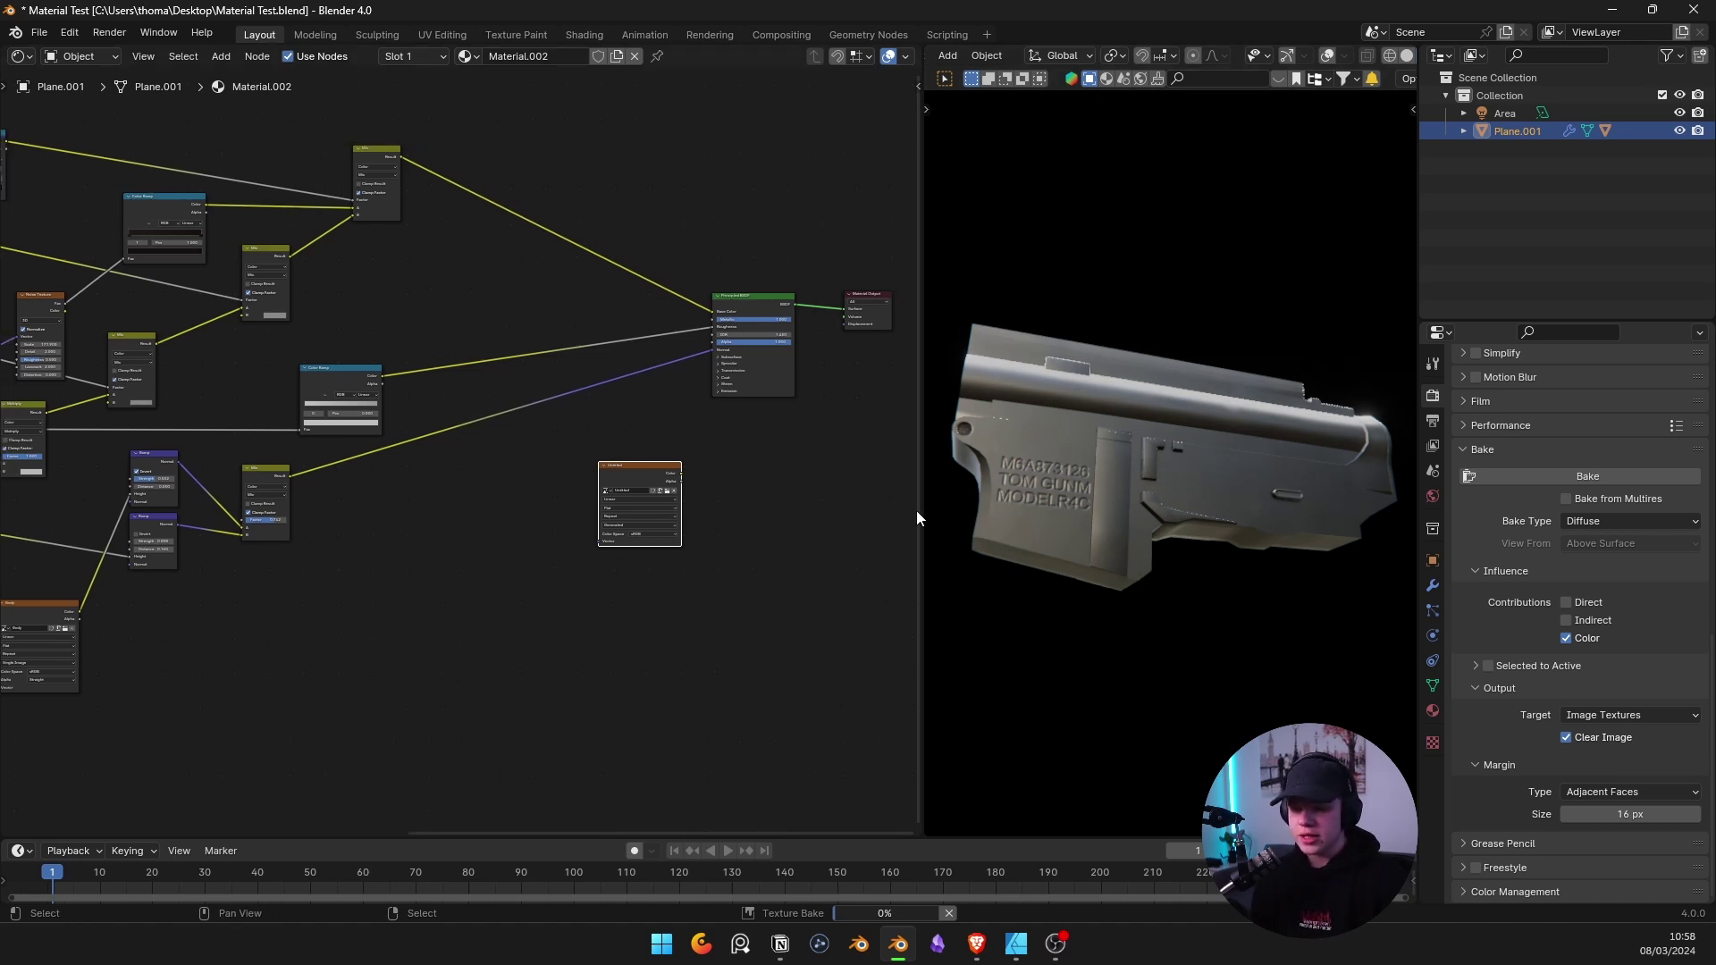
middle_click_drag(1078, 481, 1253, 502)
scroll(566, 457, "down", 2)
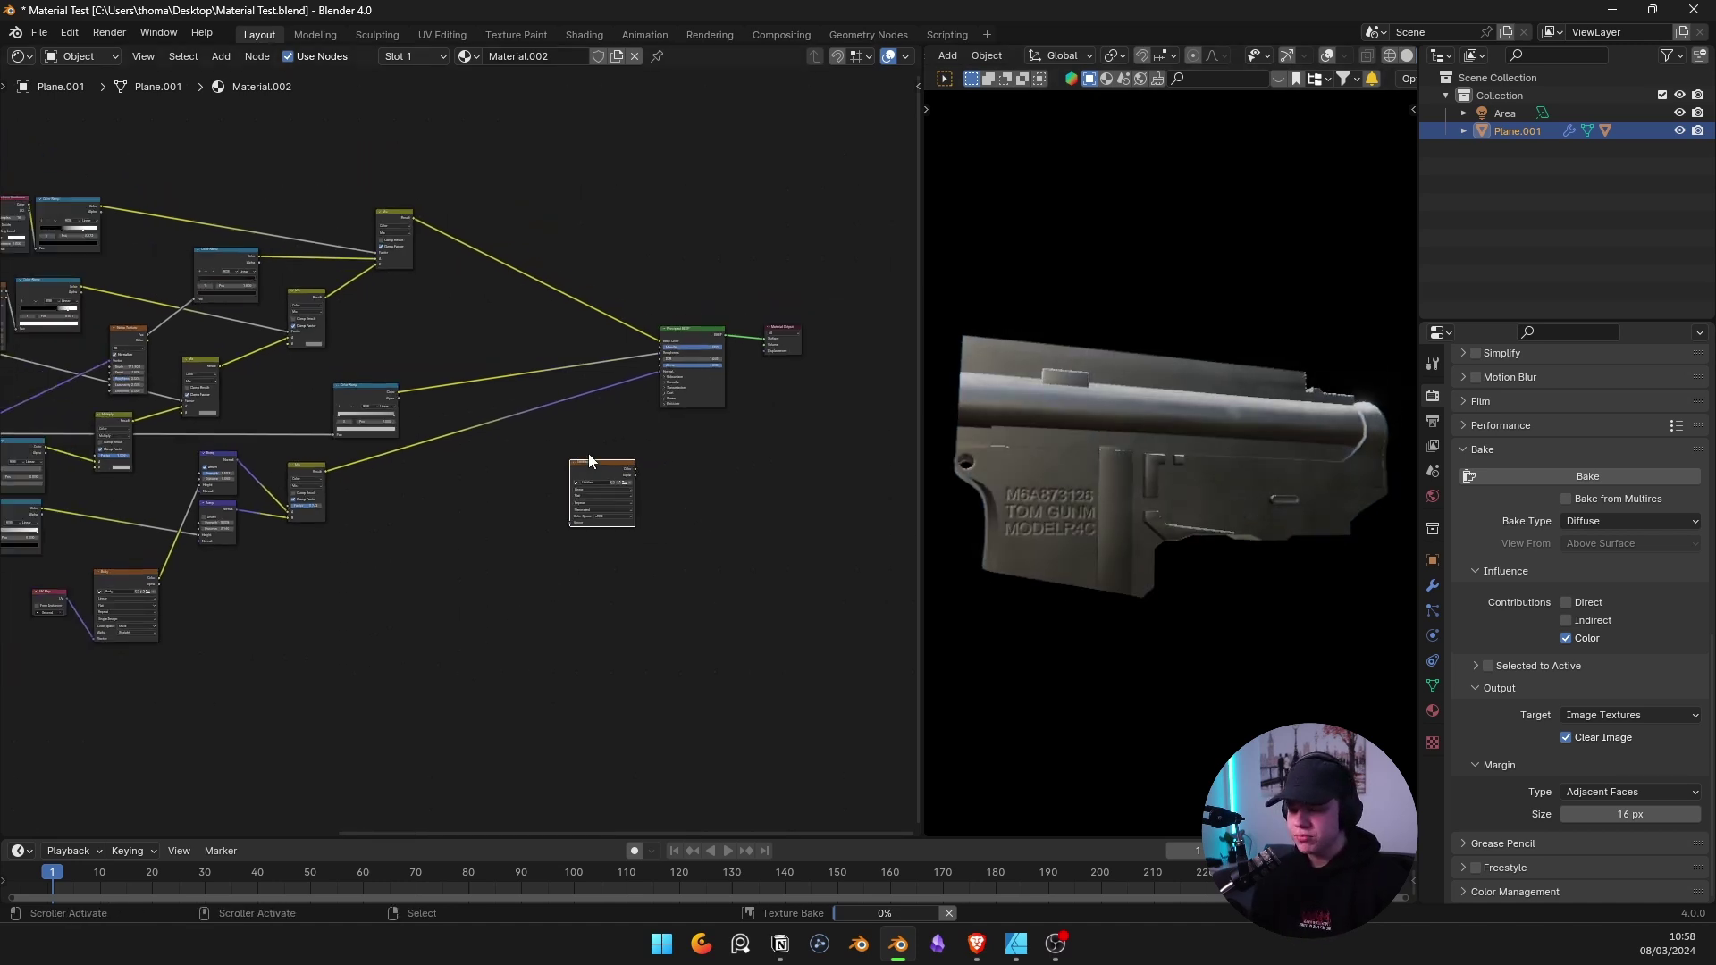
Preview the lowest Noise Texture node, followed by the Body image texture, on the gun.
scroll(215, 426, "up", 2)
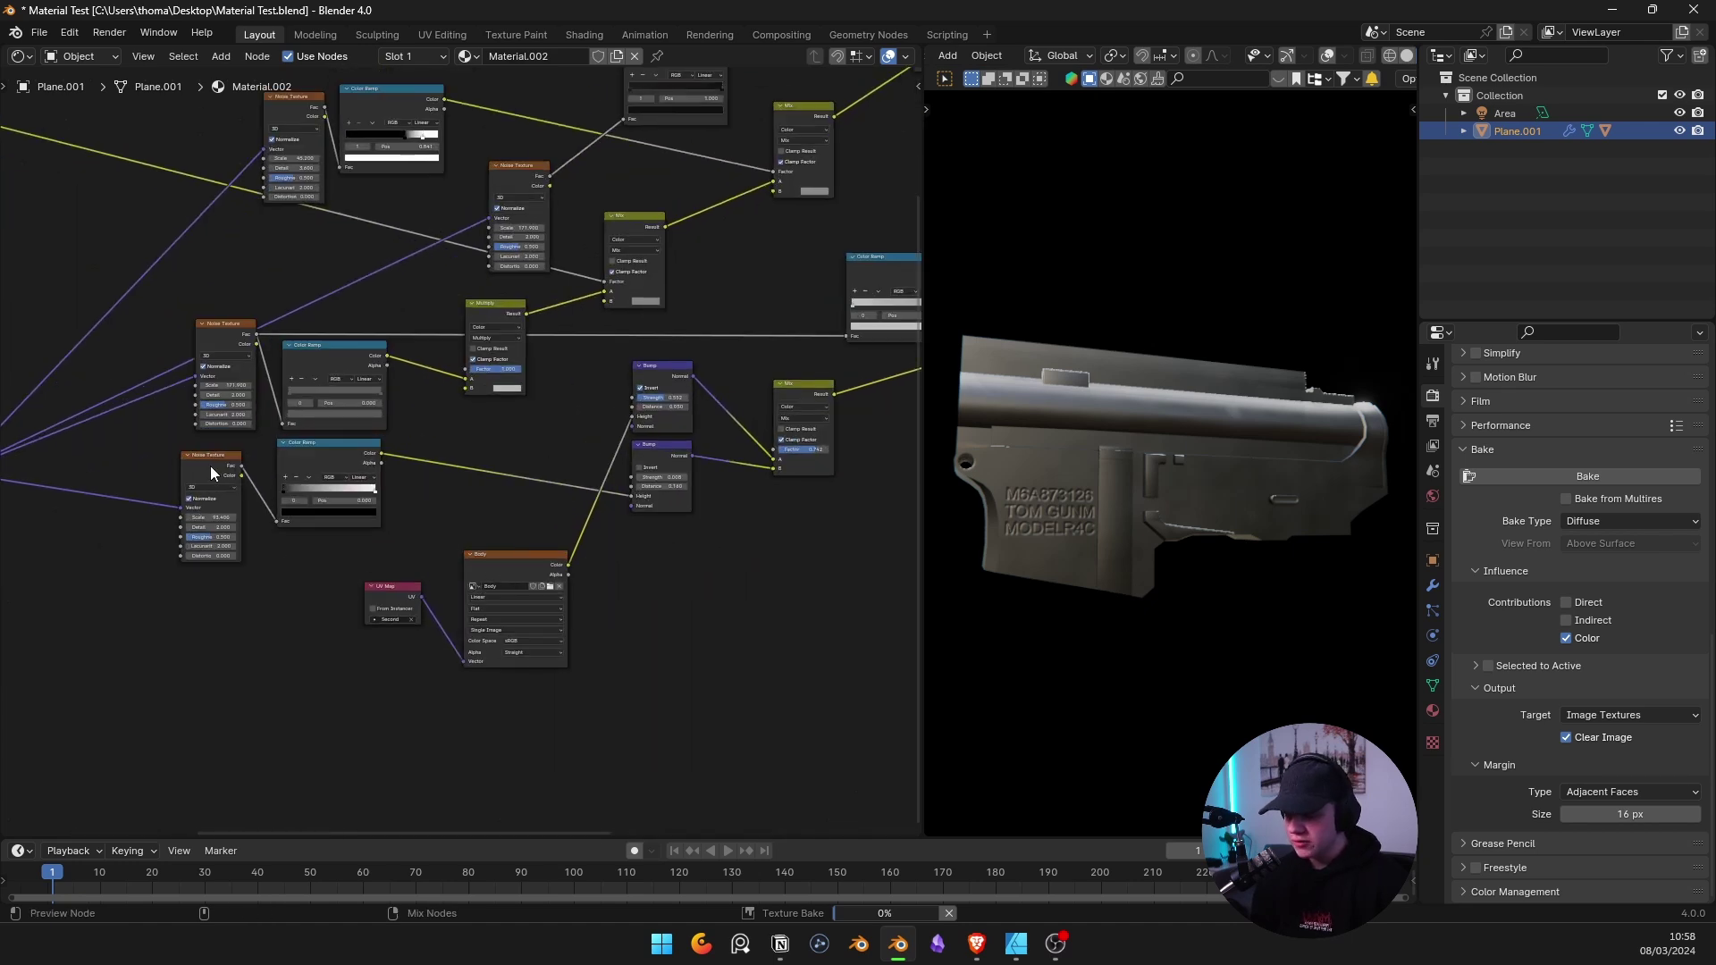
left_click(213, 473, "ctrl+shift")
left_click(479, 556, "ctrl+shift")
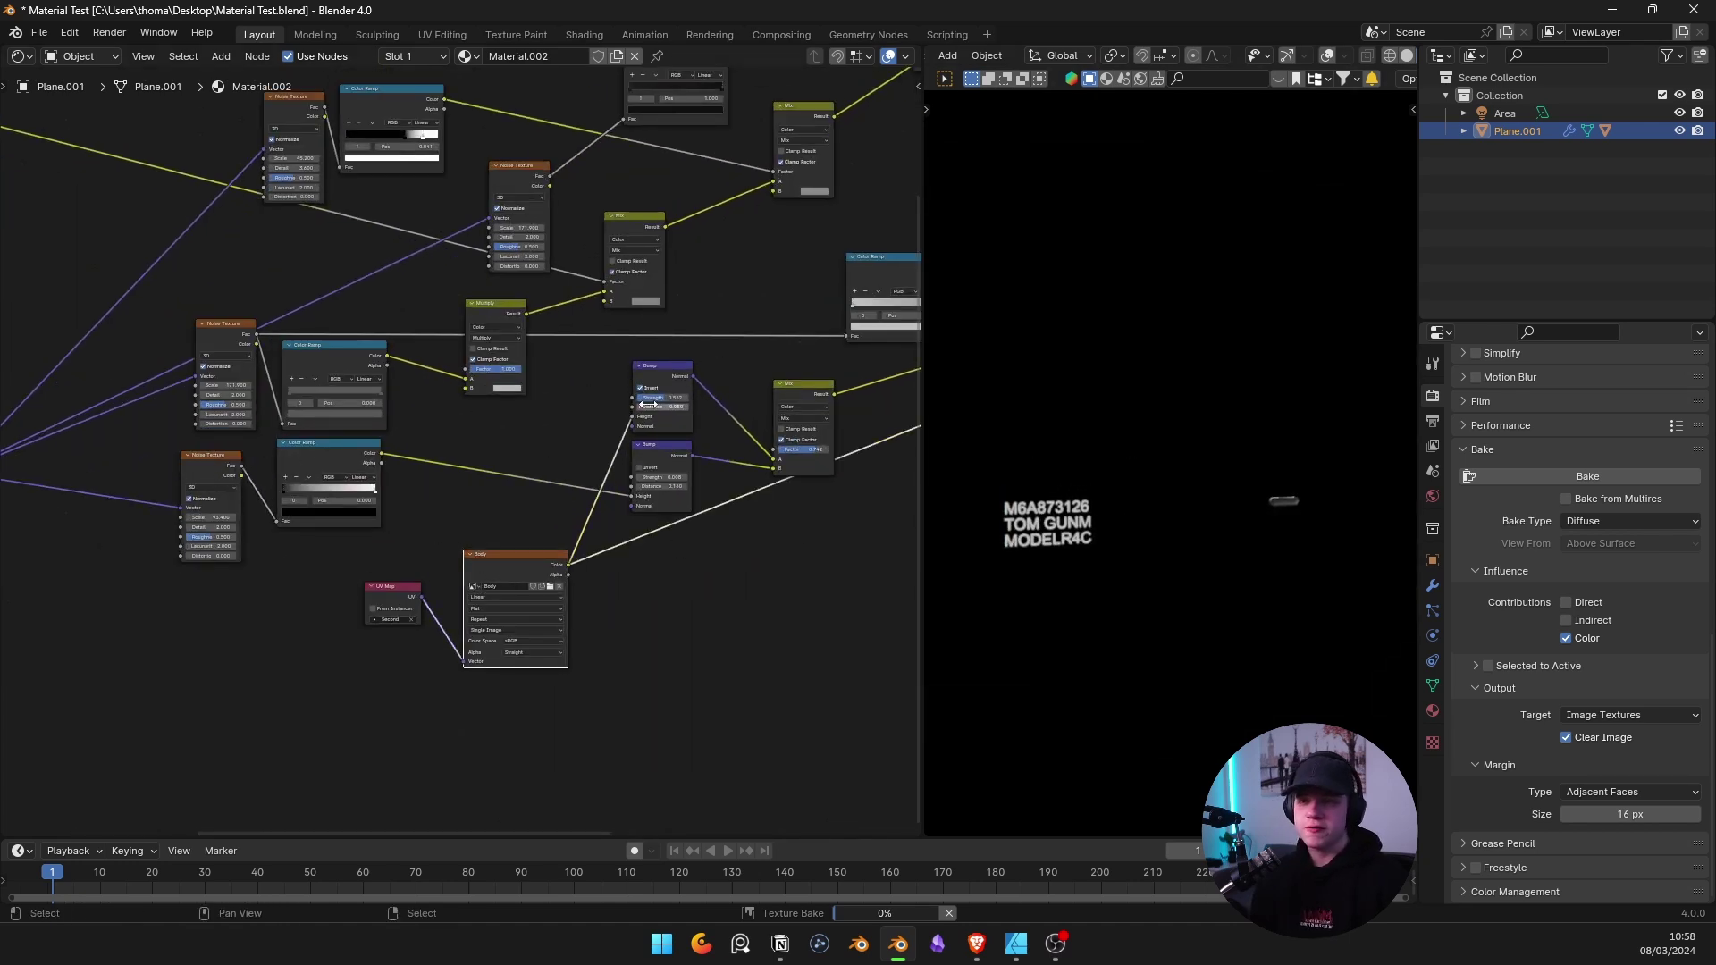
scroll(774, 460, "down", 4)
middle_click_drag(840, 522, 681, 573)
scroll(631, 490, "up", 2)
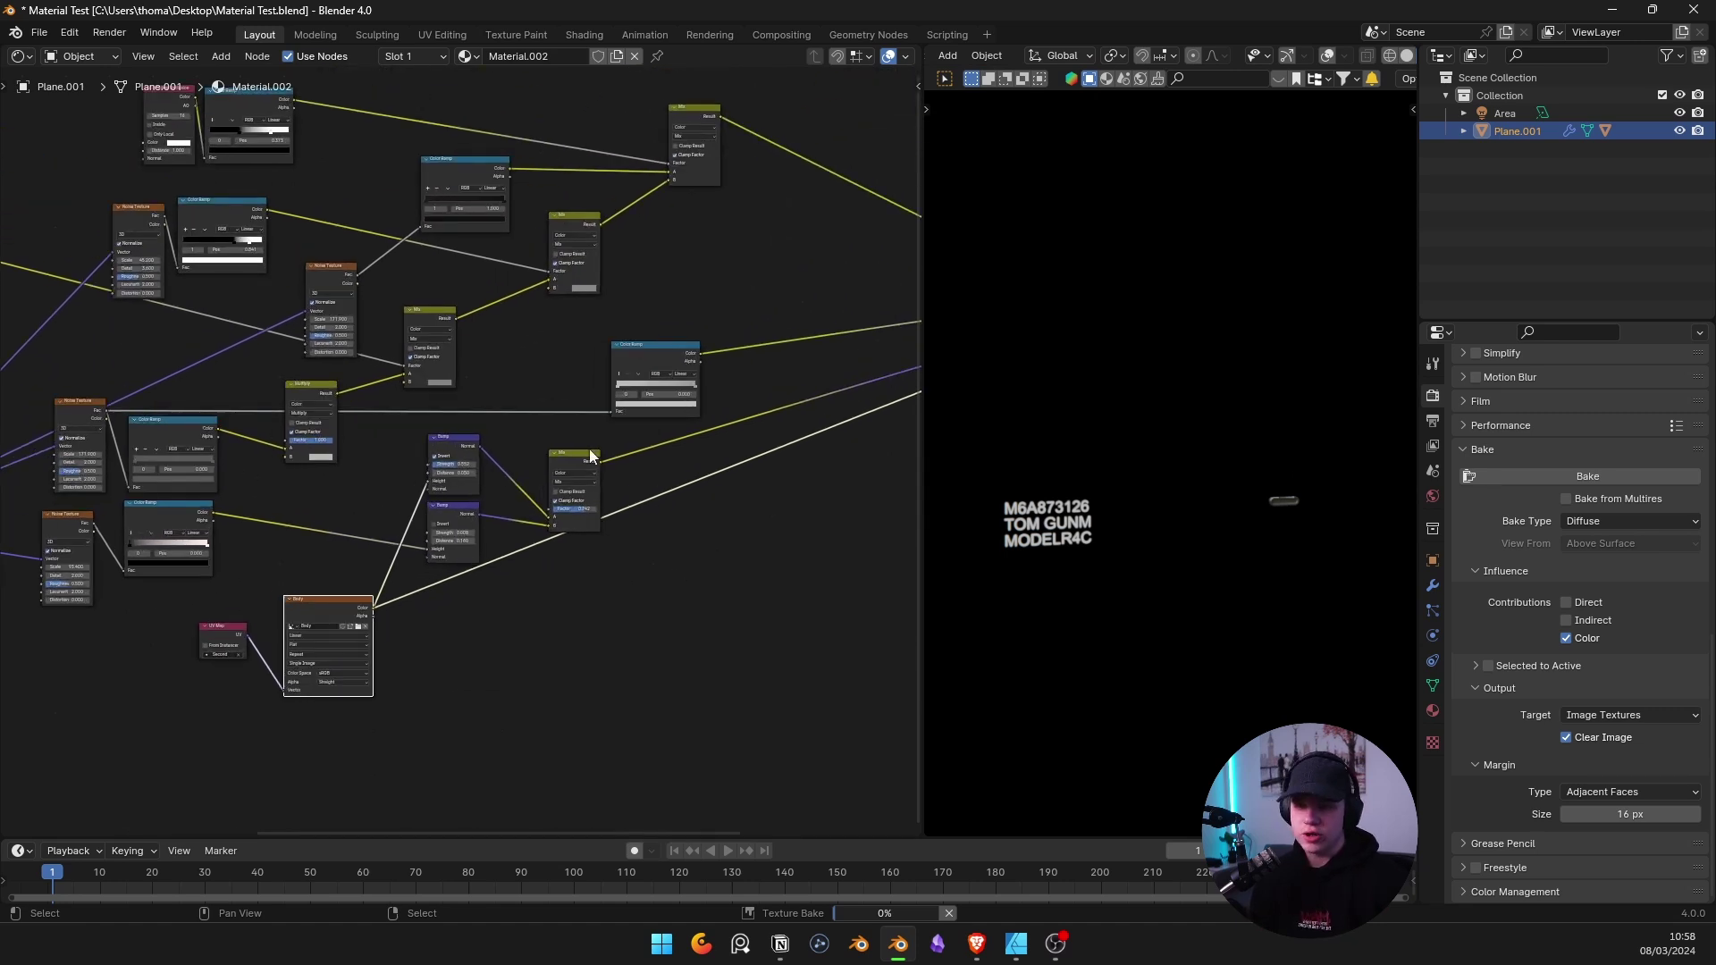
scroll(588, 449, "up", 1)
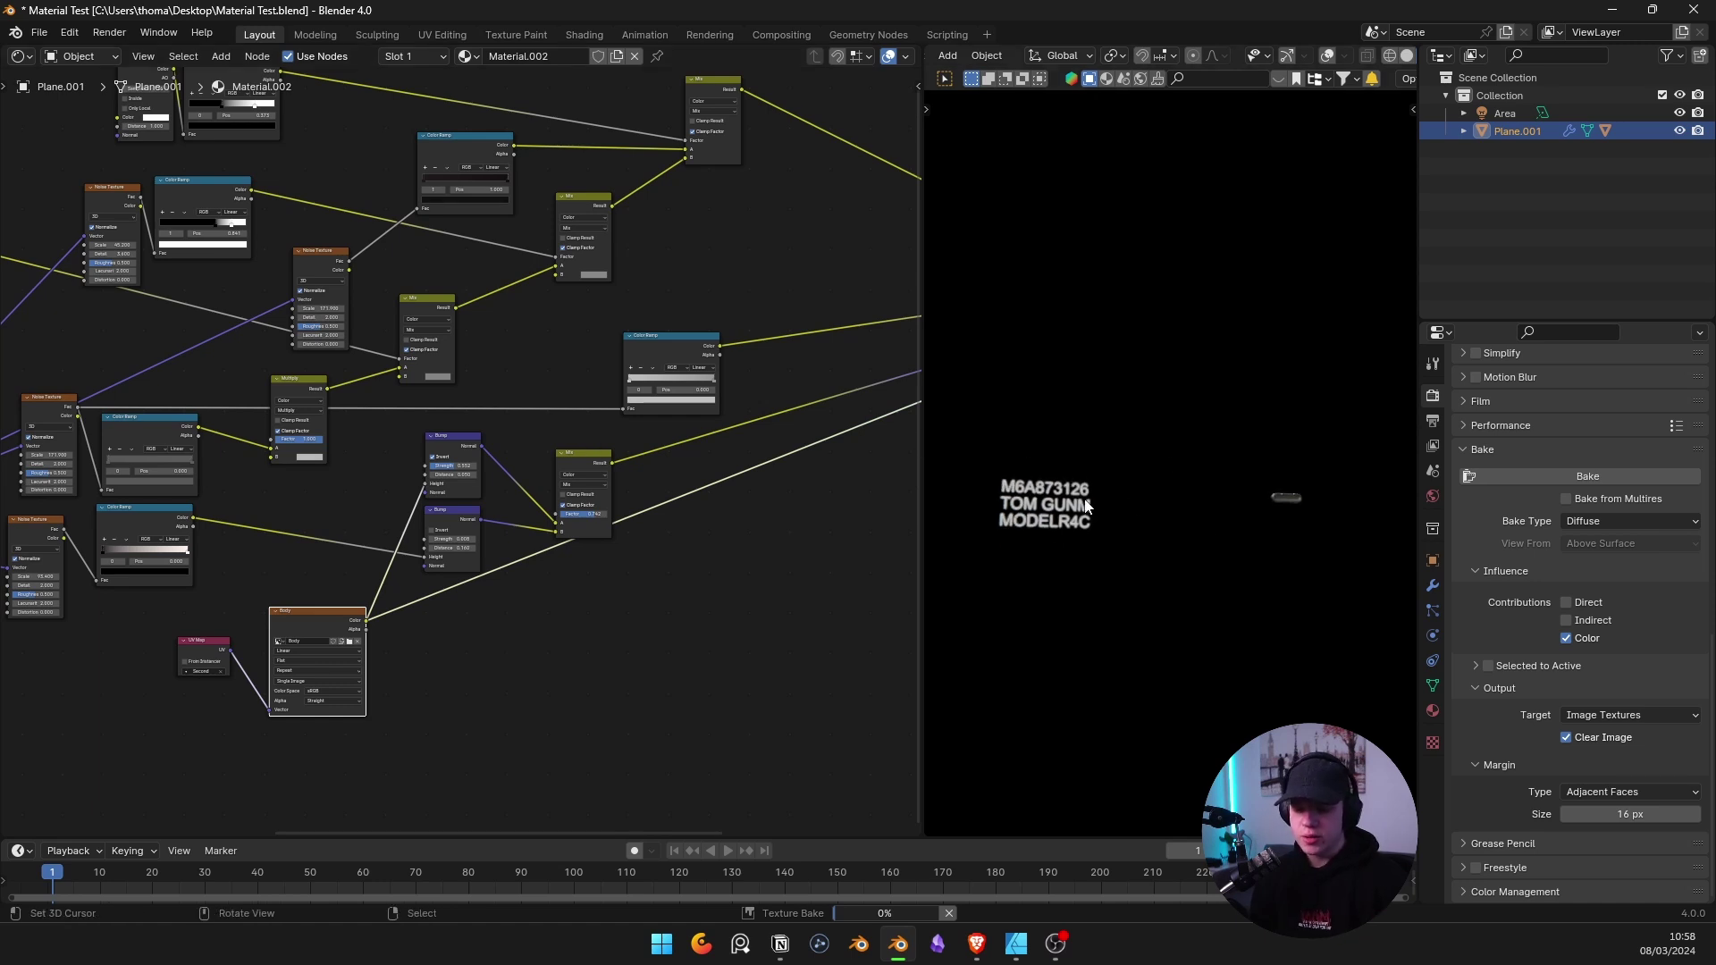
Return the viewport to solid shading and move the Body image node up beside the Bump nodes.
key("ctrl+Tab")
key("Escape")
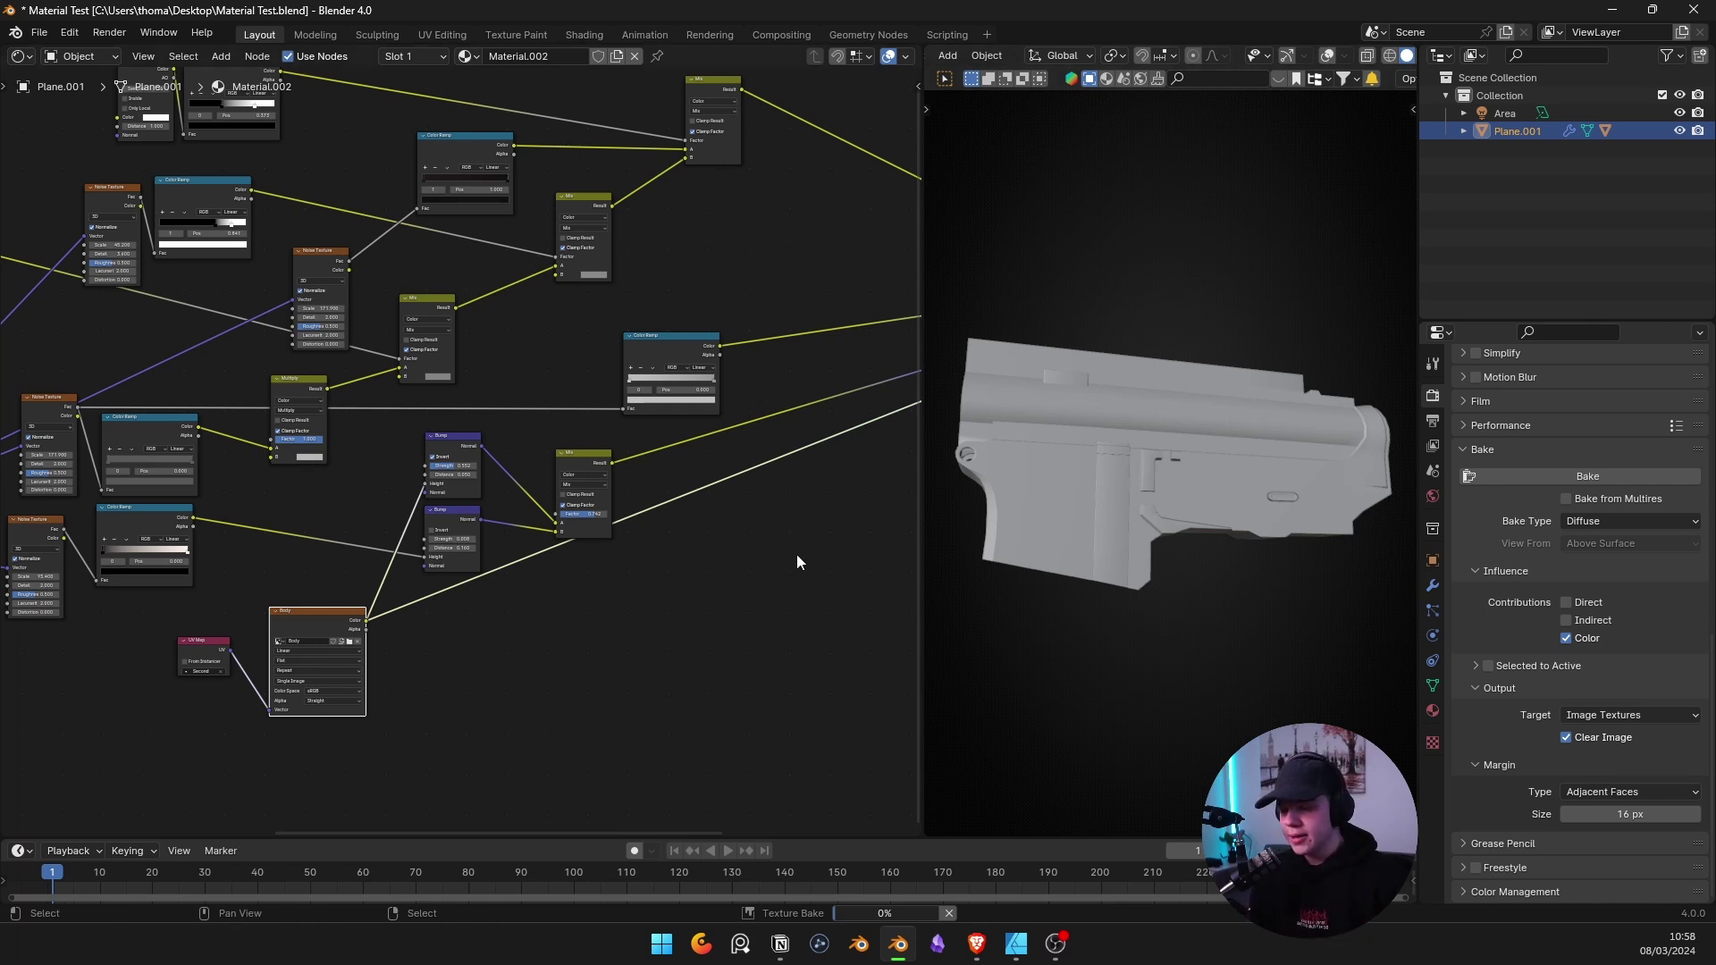
left_click_drag(330, 614, 330, 526)
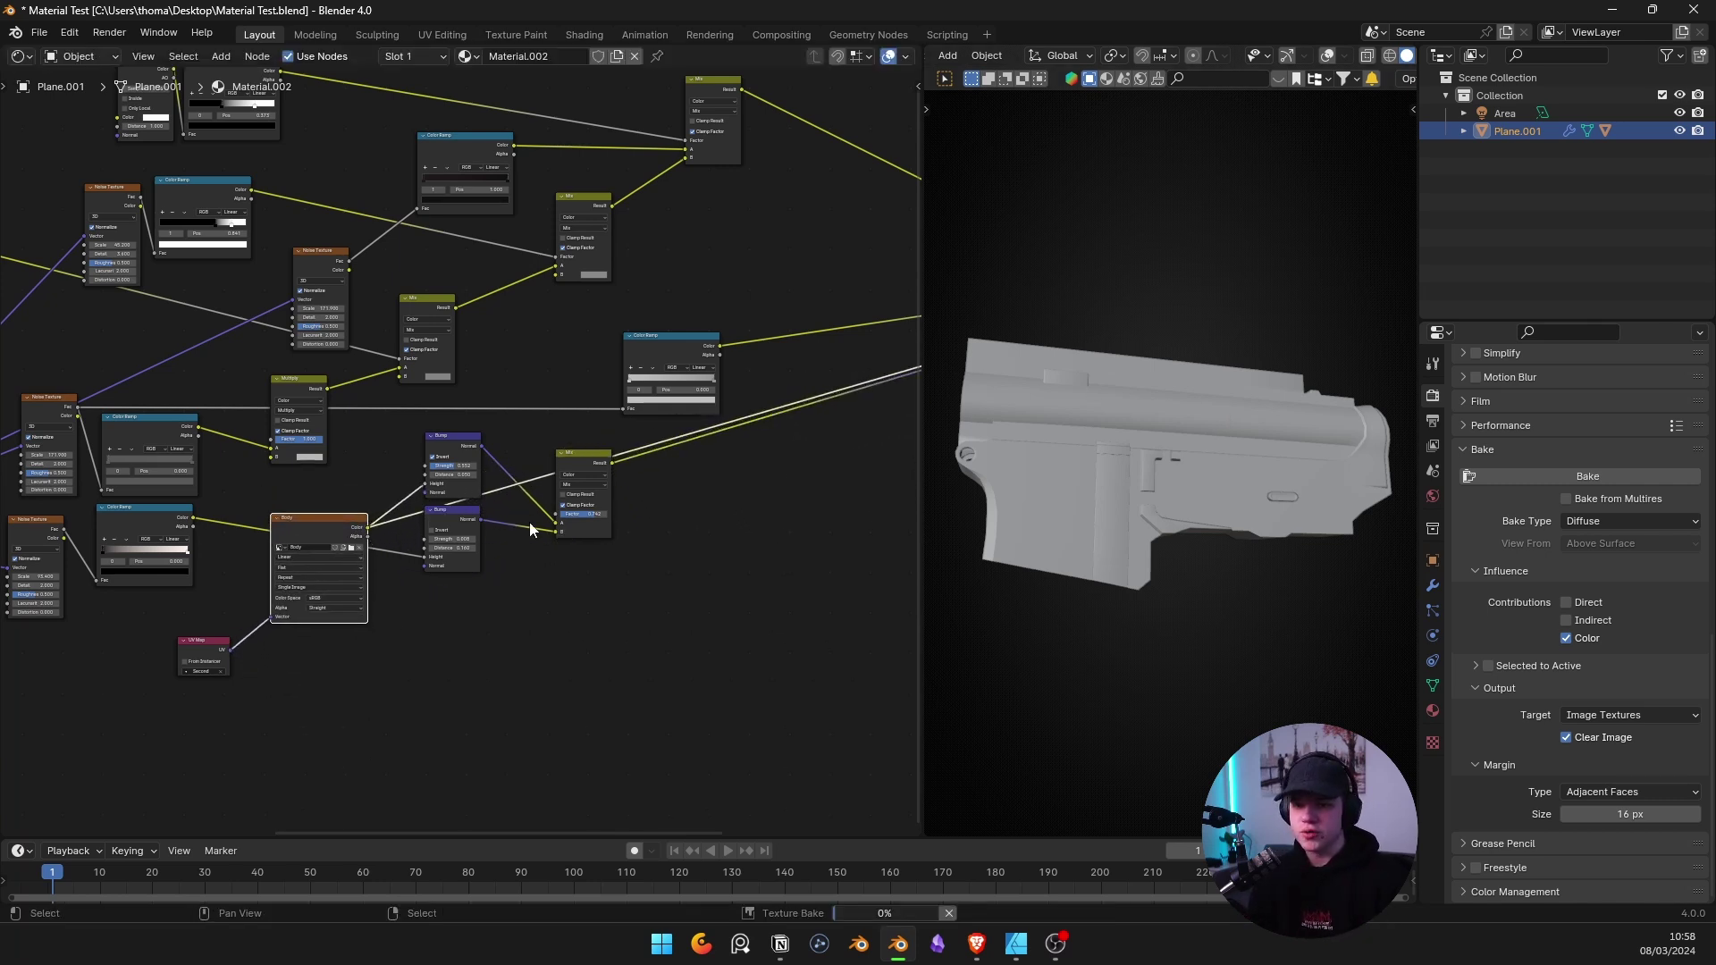
scroll(563, 541, "down", 2)
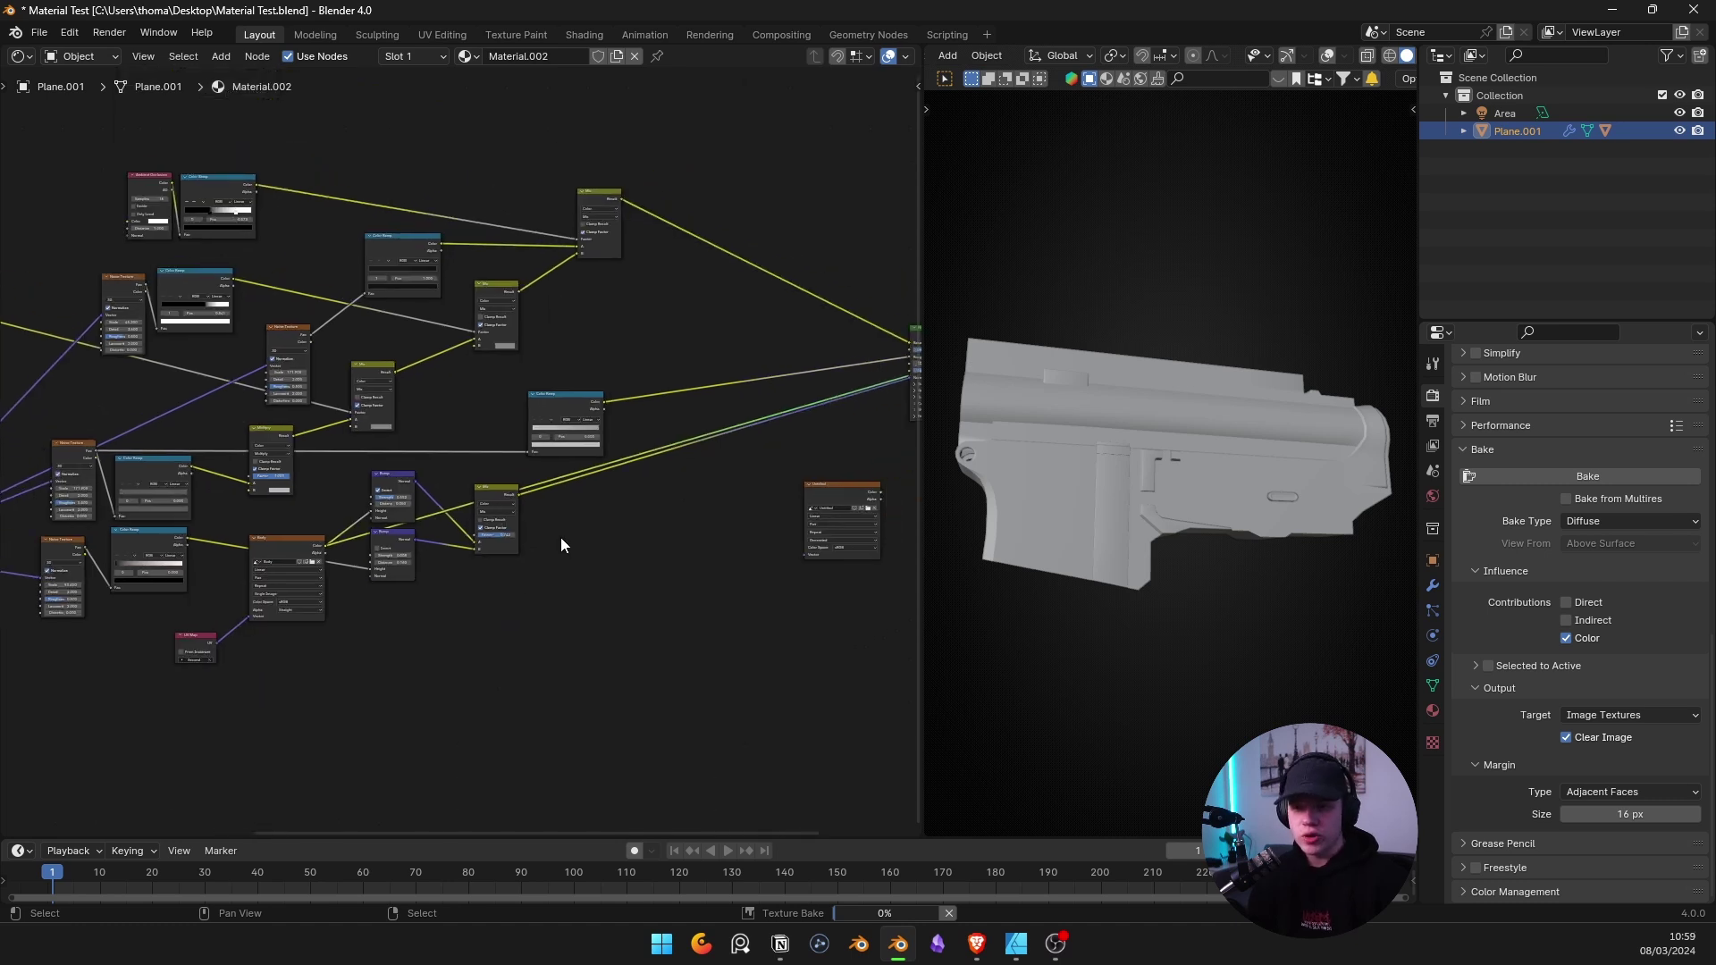
middle_click_drag(755, 493, 711, 511)
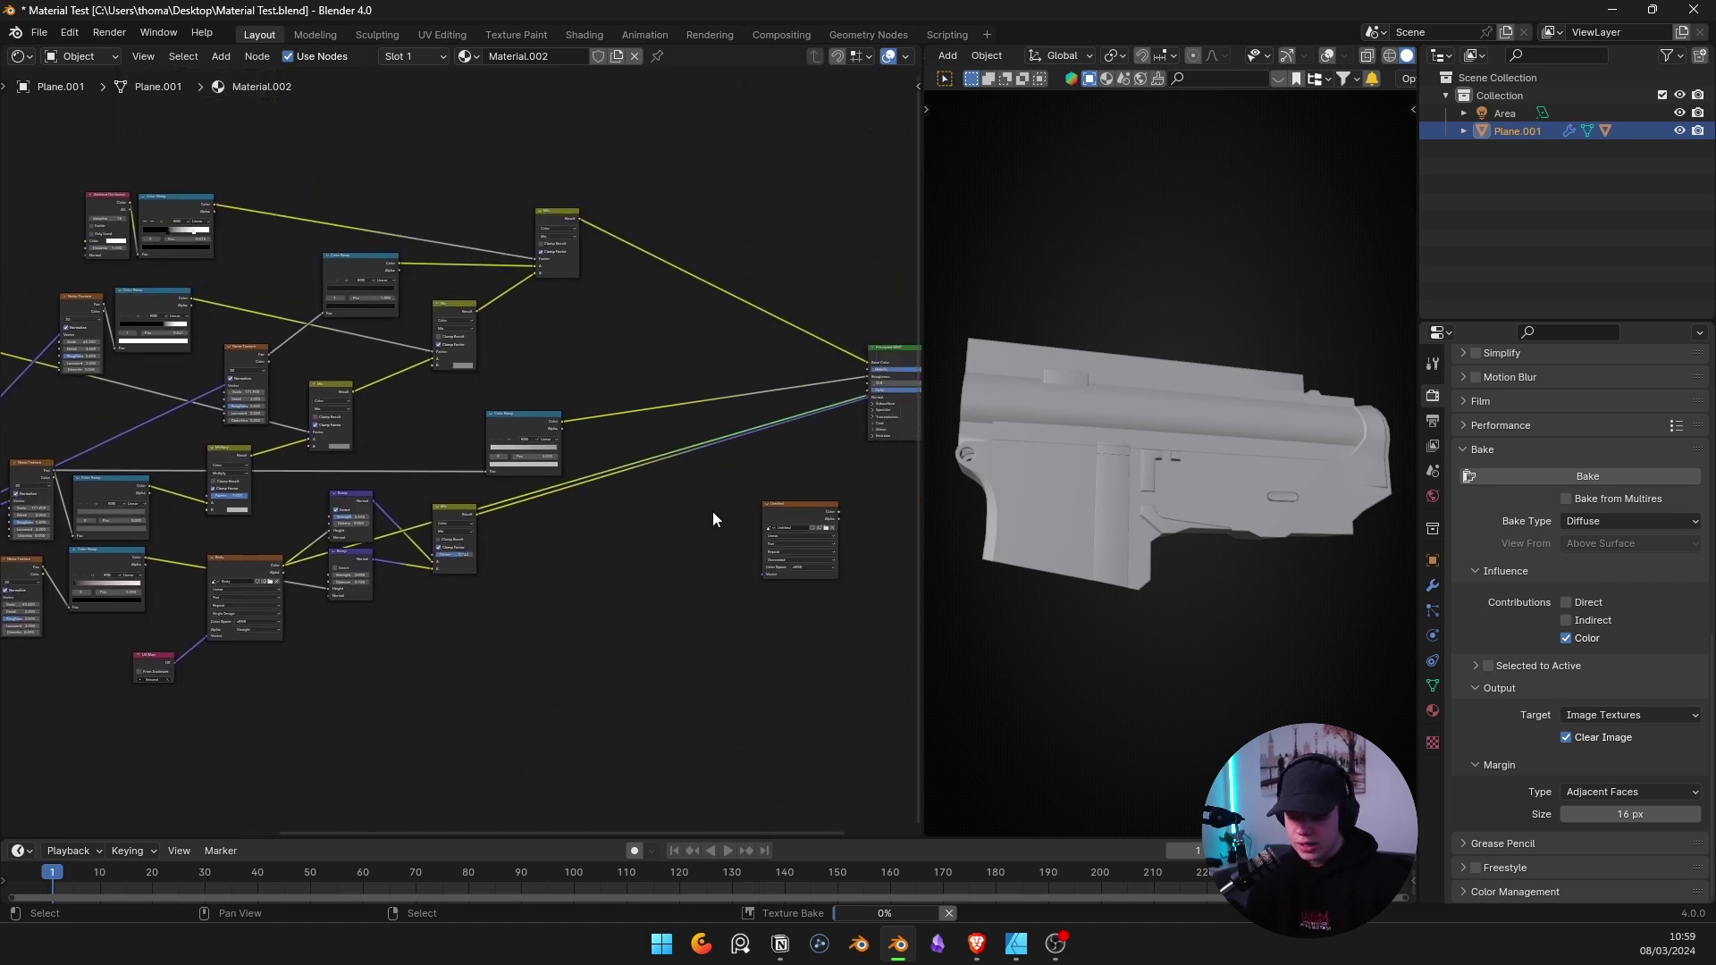
Move the Mix node that combines both Bump nodes closer to them.
middle_click_drag(159, 537, 426, 515)
scroll(609, 586, "up", 4)
scroll(608, 586, "up", 1)
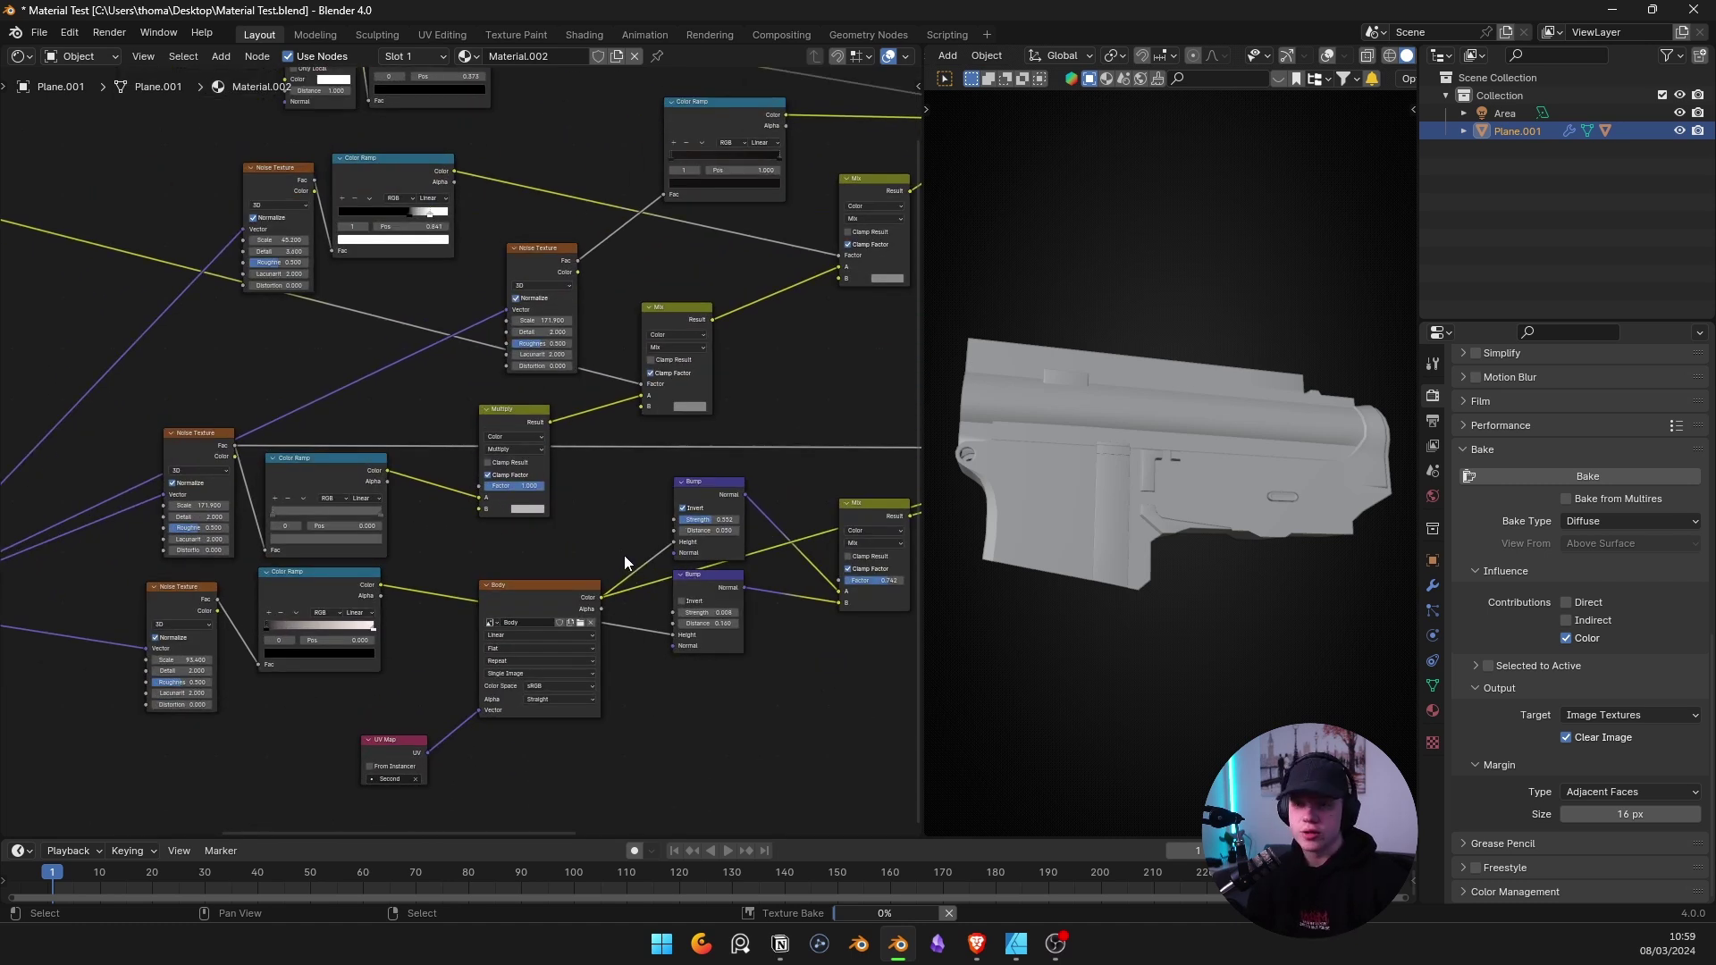
scroll(620, 550, "down", 3)
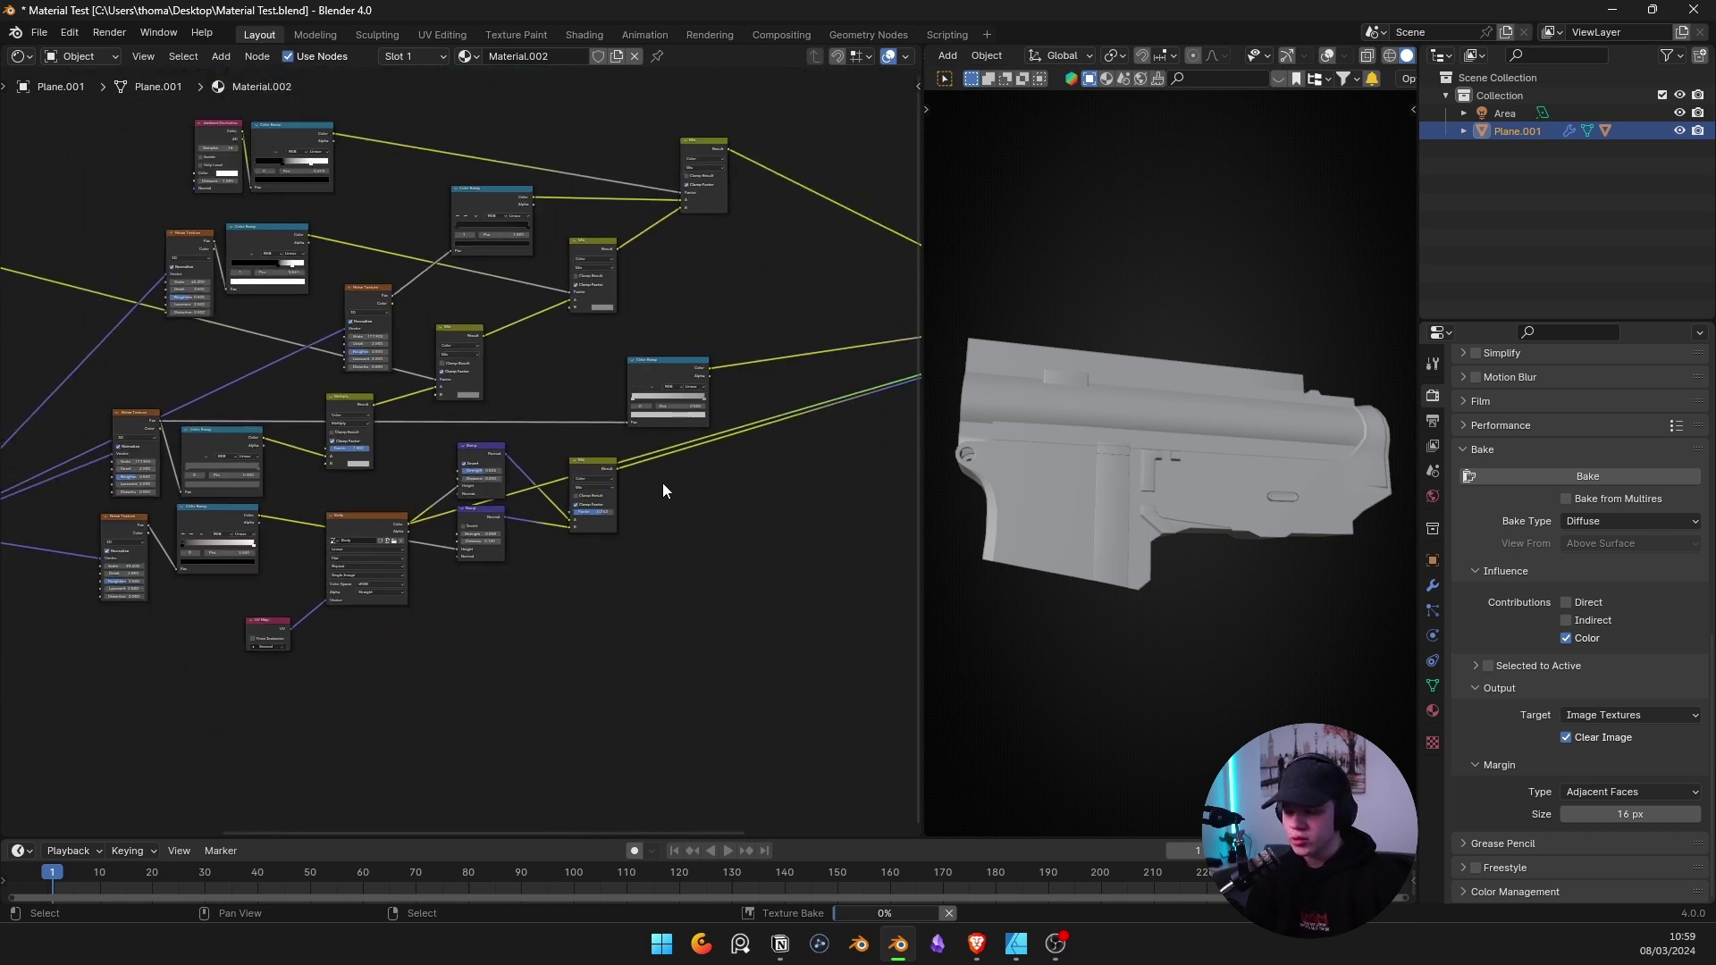
left_click_drag(593, 473, 565, 463)
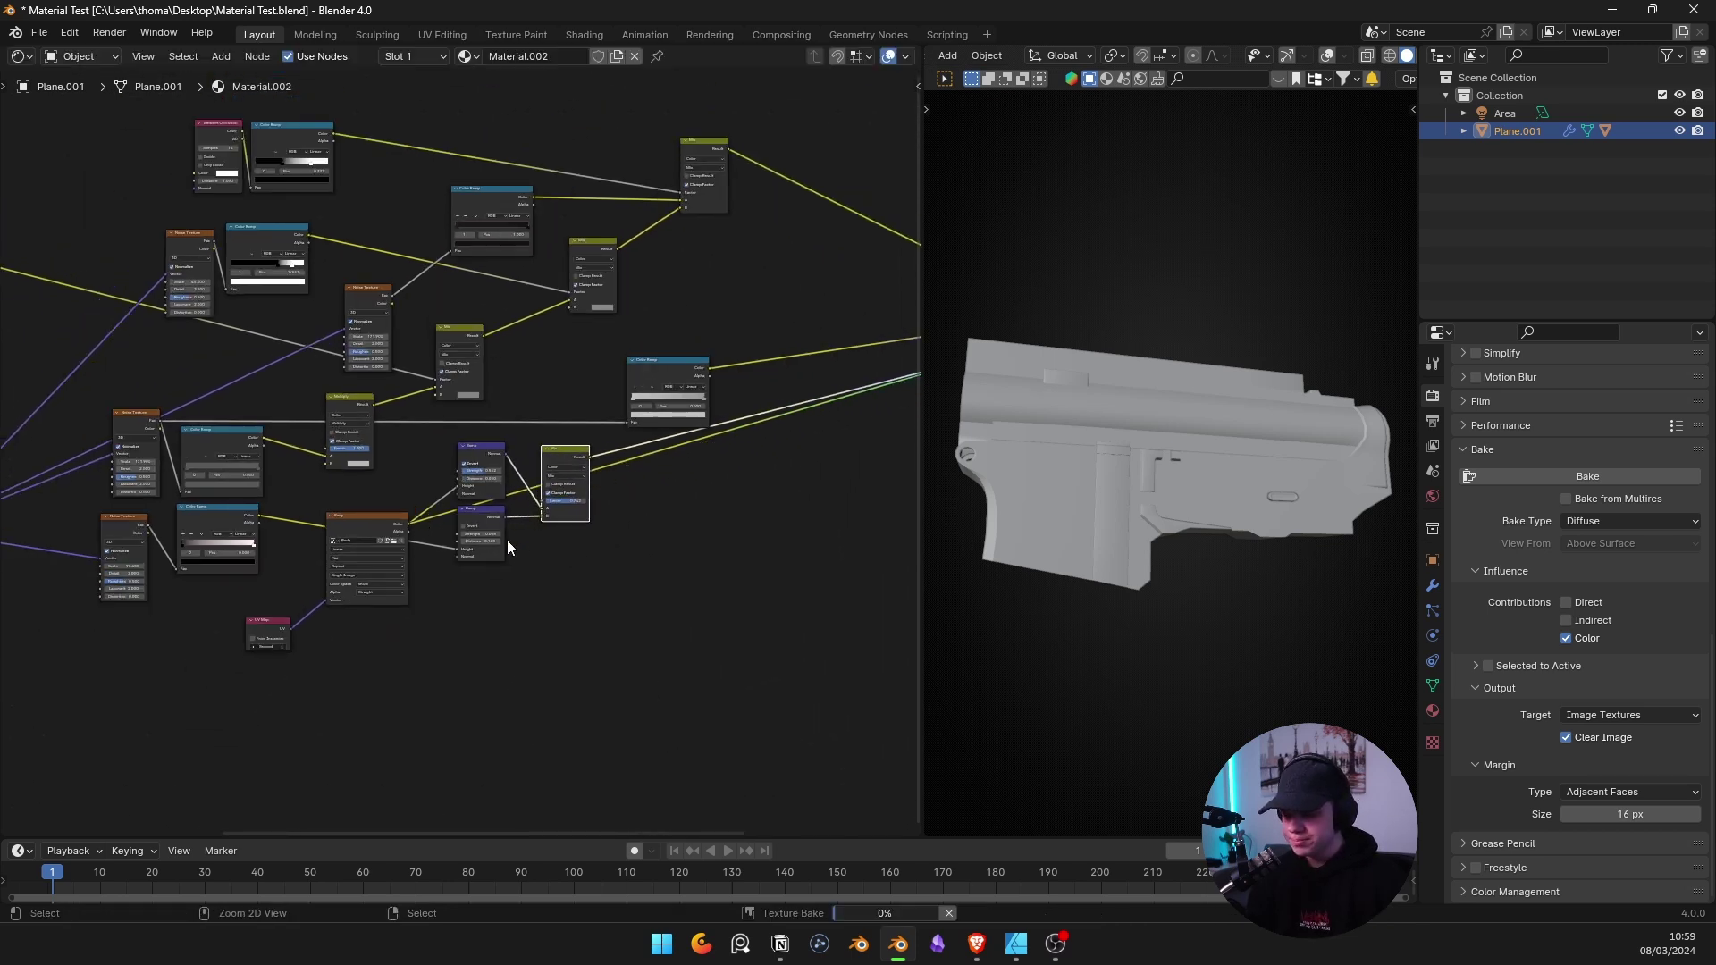